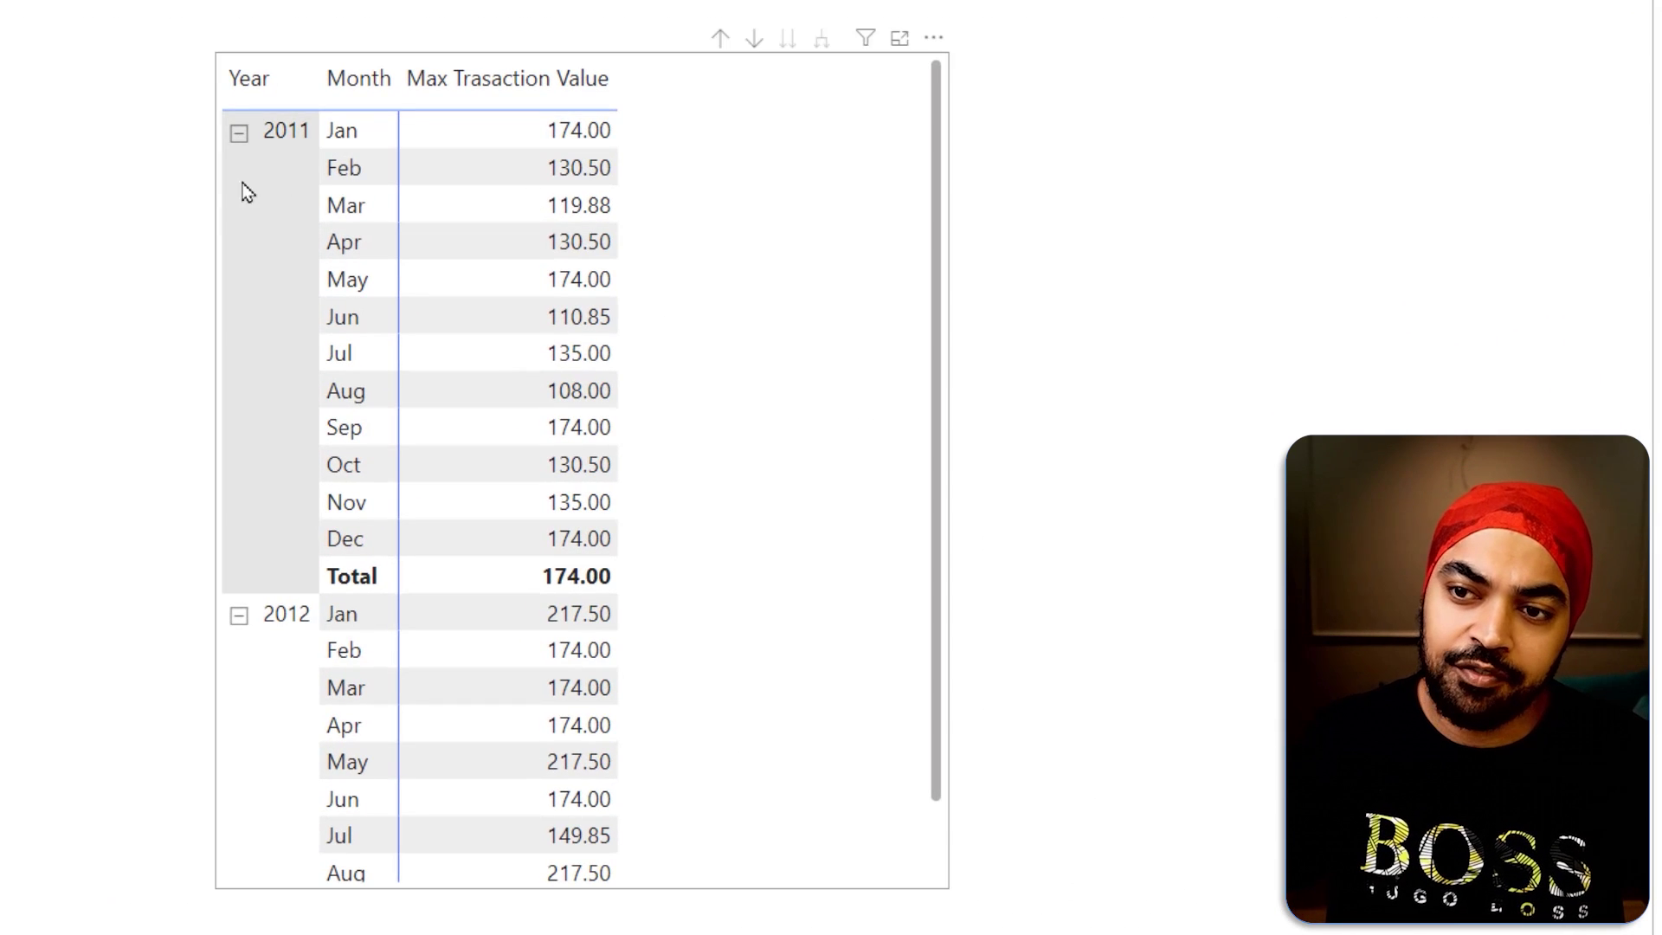
Step: Examine the 2011 monthly values and the yearly total of the Max Trasaction Value measure in the matrix
{"action": "key", "text": "ctrl+2"}
{"action": "left_click_drag", "start_coordinate": [136, 206], "coordinate": [197, 166]}
{"action": "left_click_drag", "start_coordinate": [325, 191], "coordinate": [358, 154]}
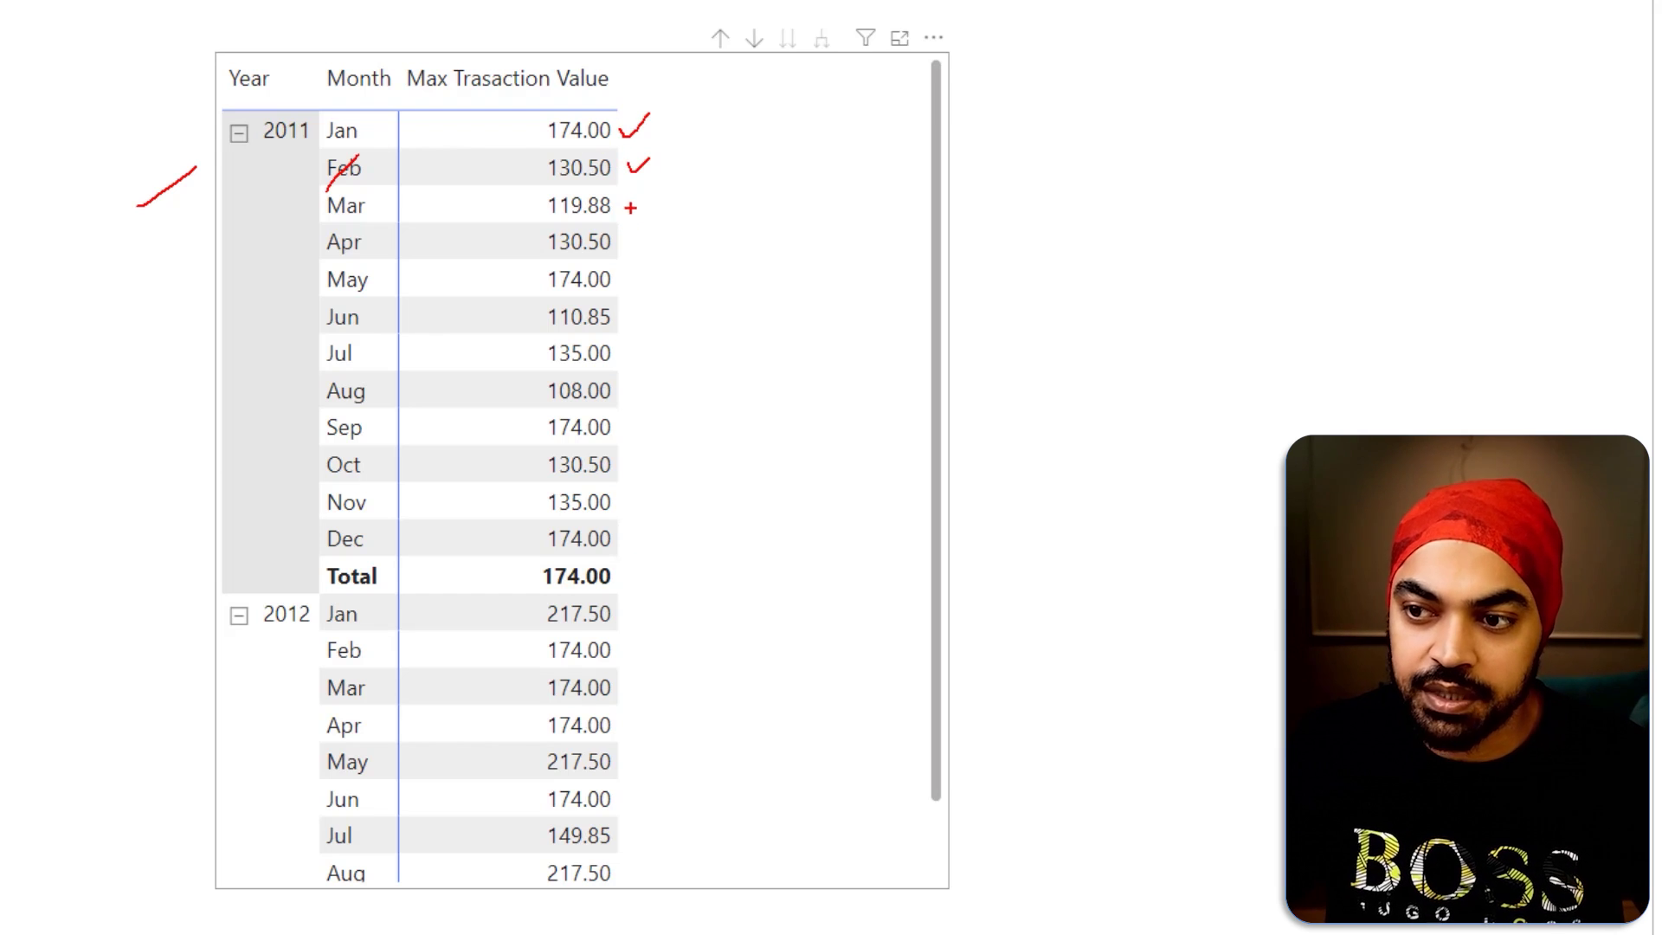
{"action": "left_click_drag", "start_coordinate": [630, 207], "coordinate": [655, 185]}
{"action": "key", "text": "e"}
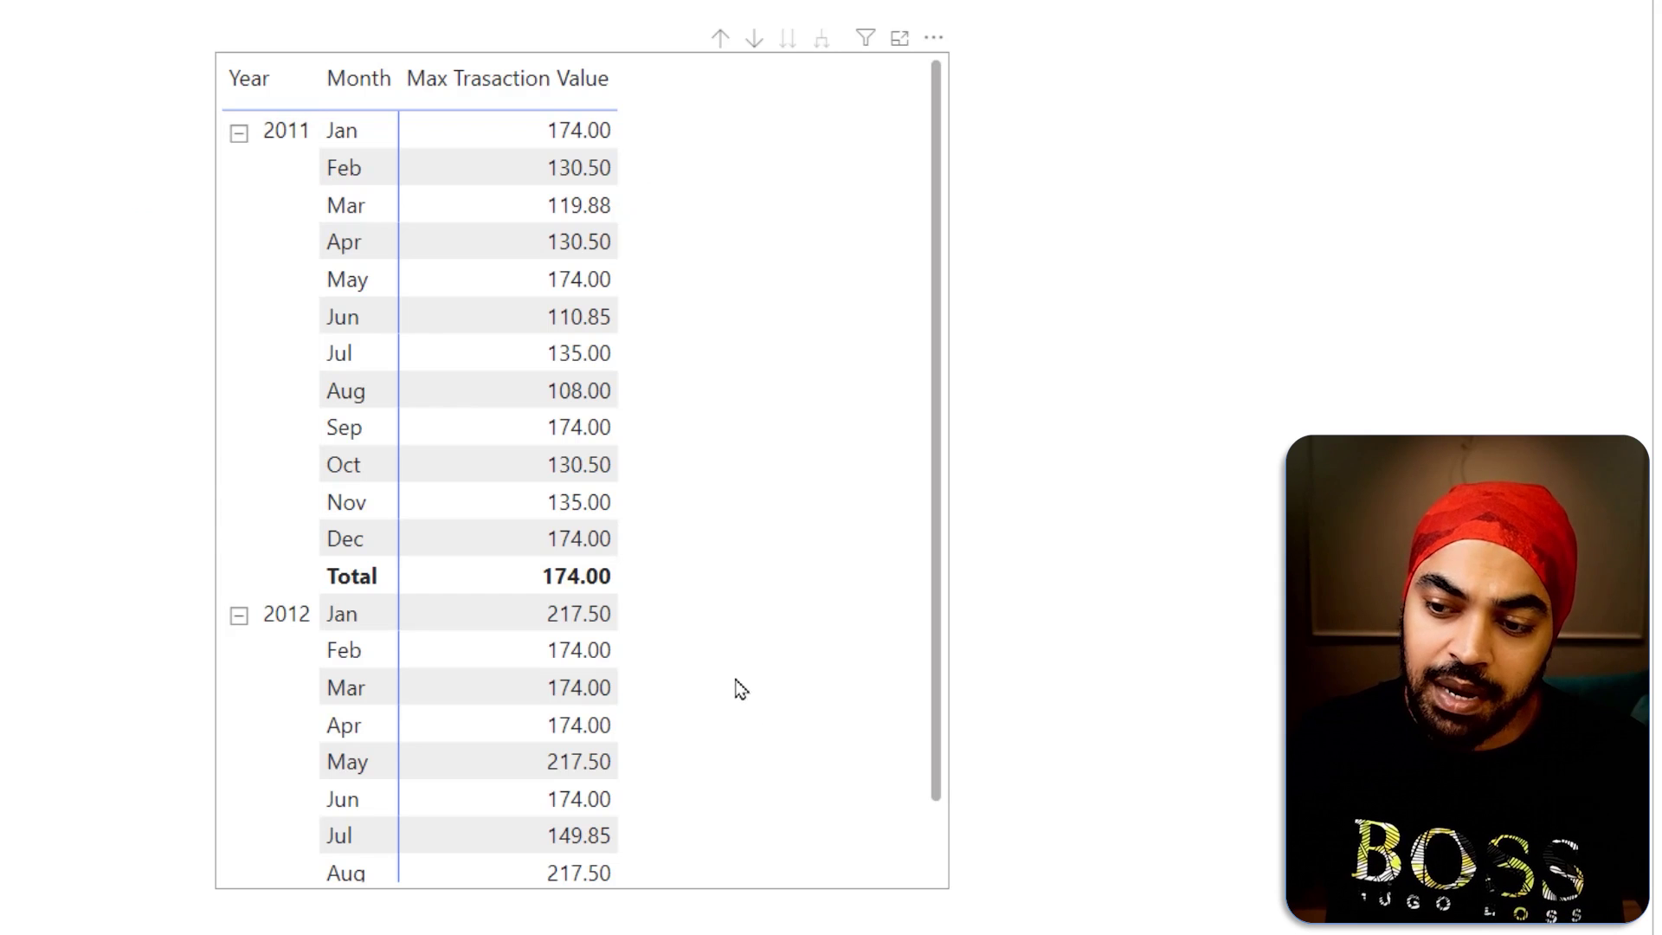
{"action": "left_click_drag", "start_coordinate": [528, 552], "coordinate": [625, 599]}
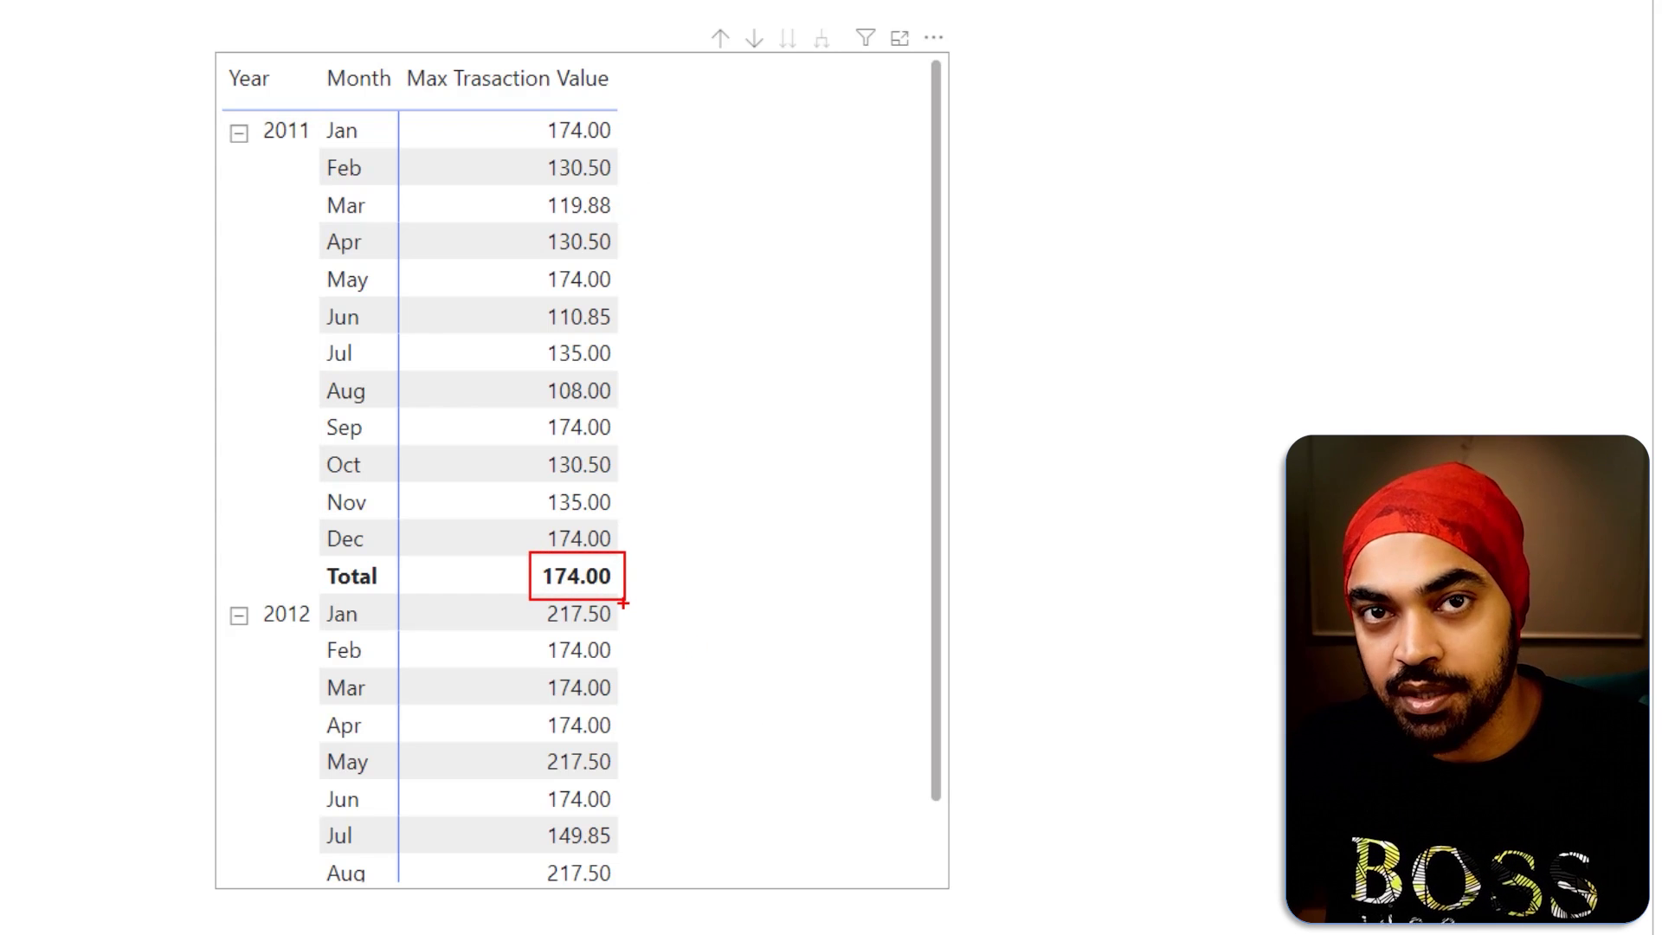
{"action": "left_click_drag", "start_coordinate": [622, 578], "coordinate": [659, 565]}
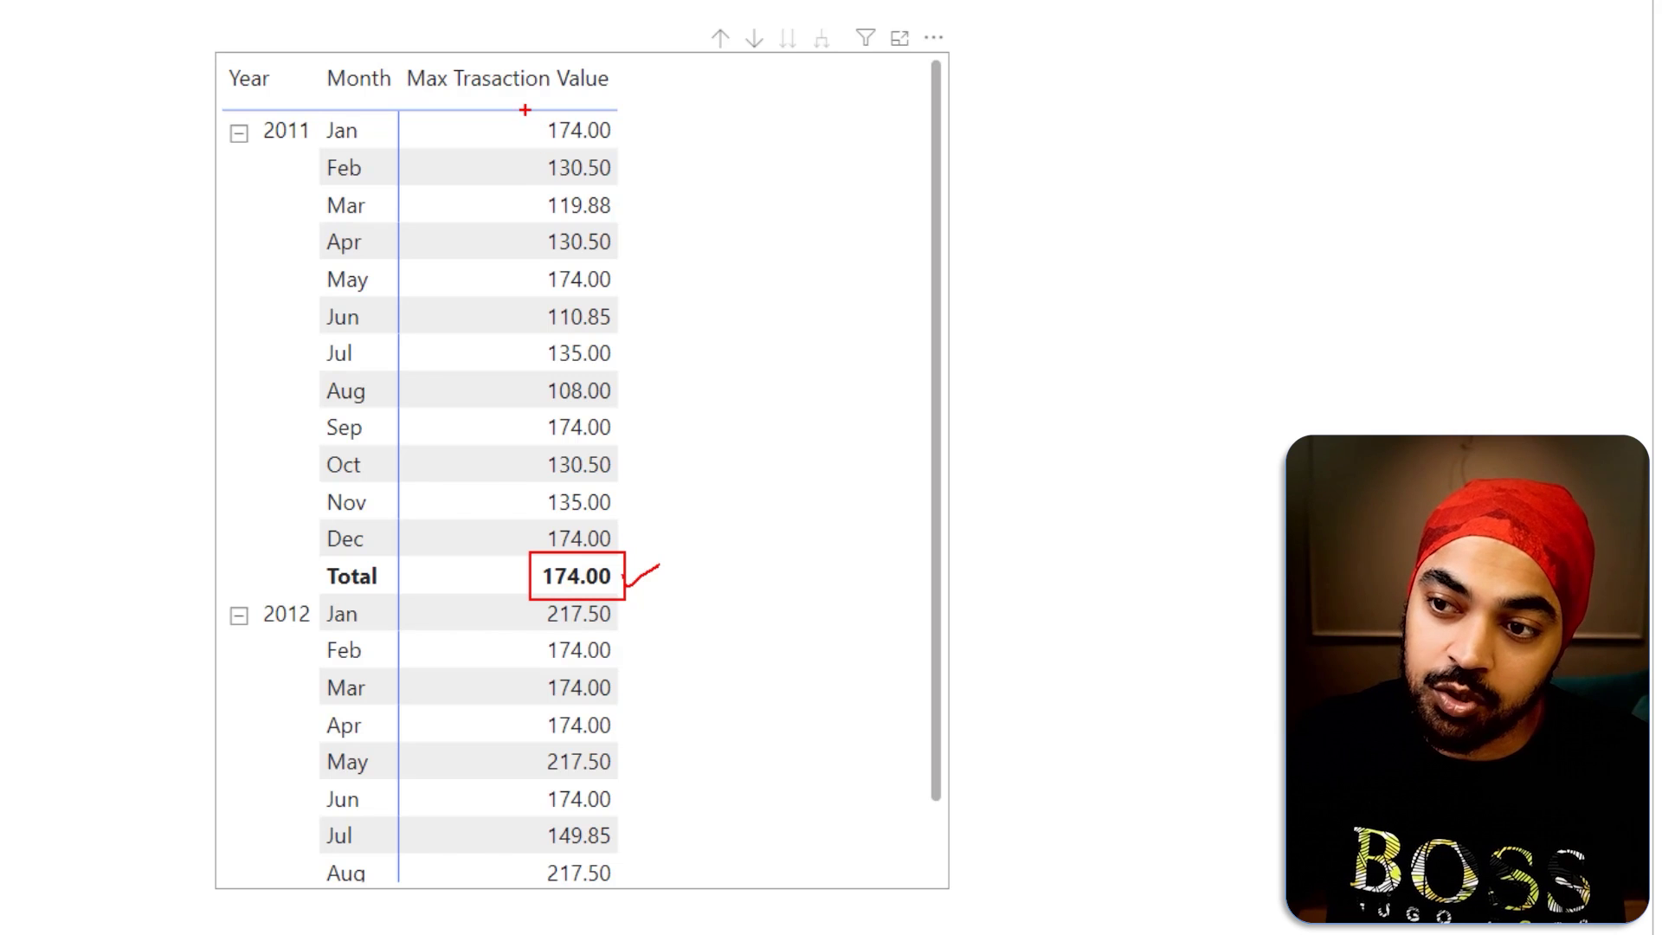
{"action": "mouse_move", "coordinate": [524, 110]}
{"action": "left_mouse_down"}
{"action": "mouse_move", "coordinate": [612, 333]}
{"action": "mouse_move", "coordinate": [634, 555]}
{"action": "left_mouse_up"}
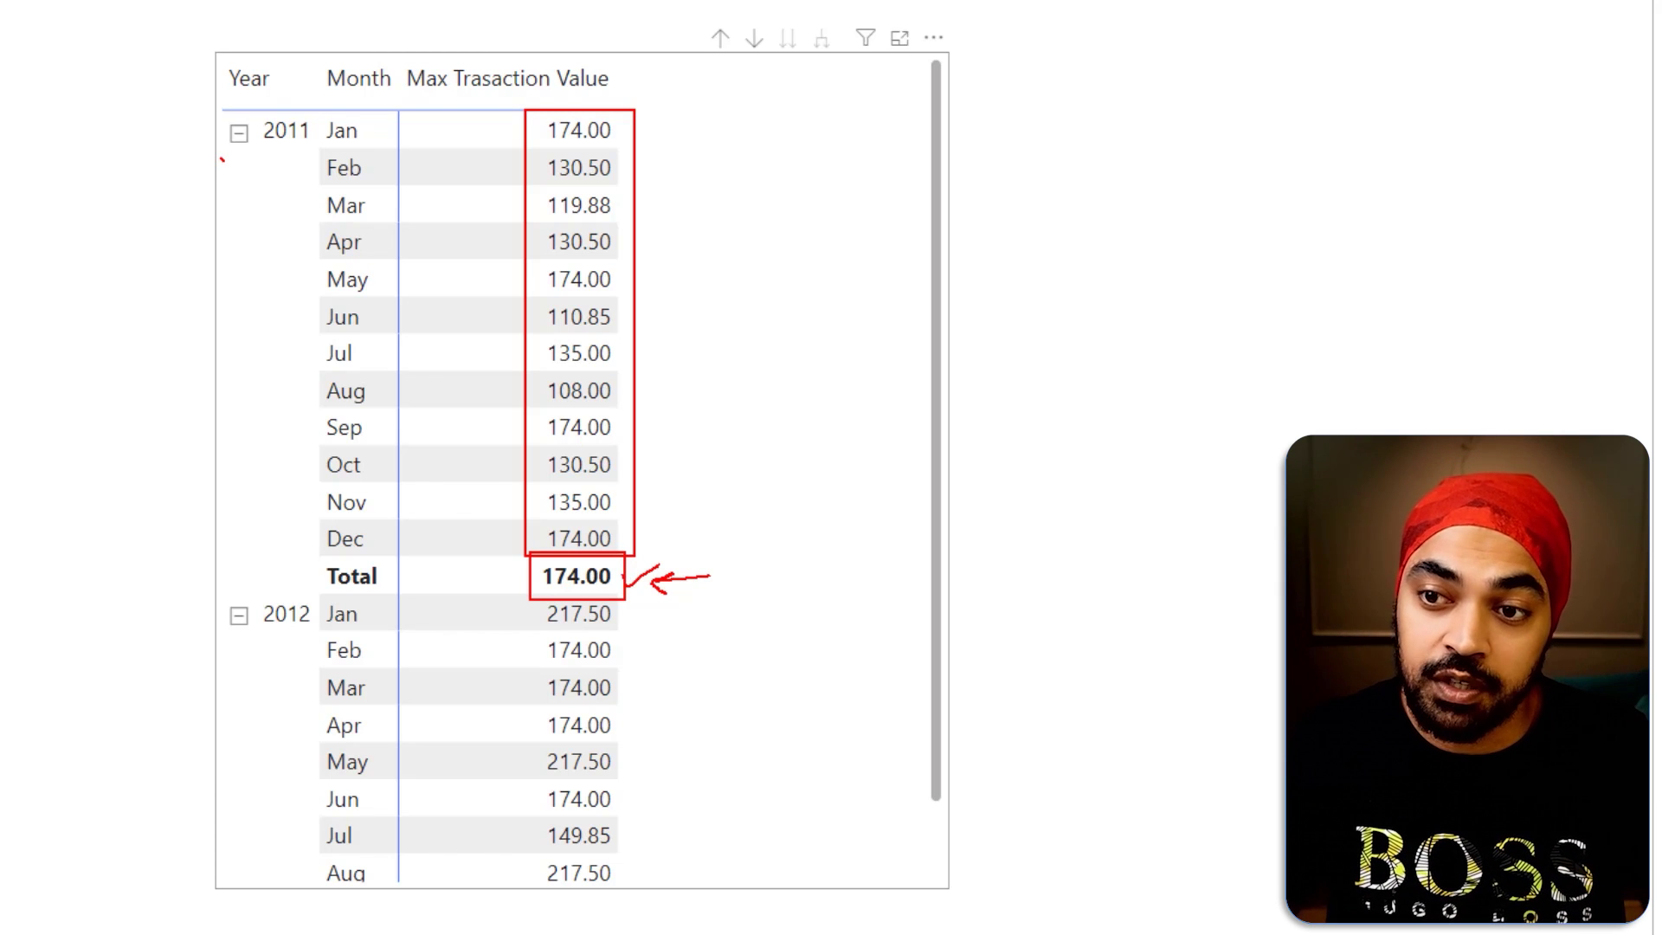
{"action": "left_click_drag", "start_coordinate": [222, 159], "coordinate": [249, 140]}
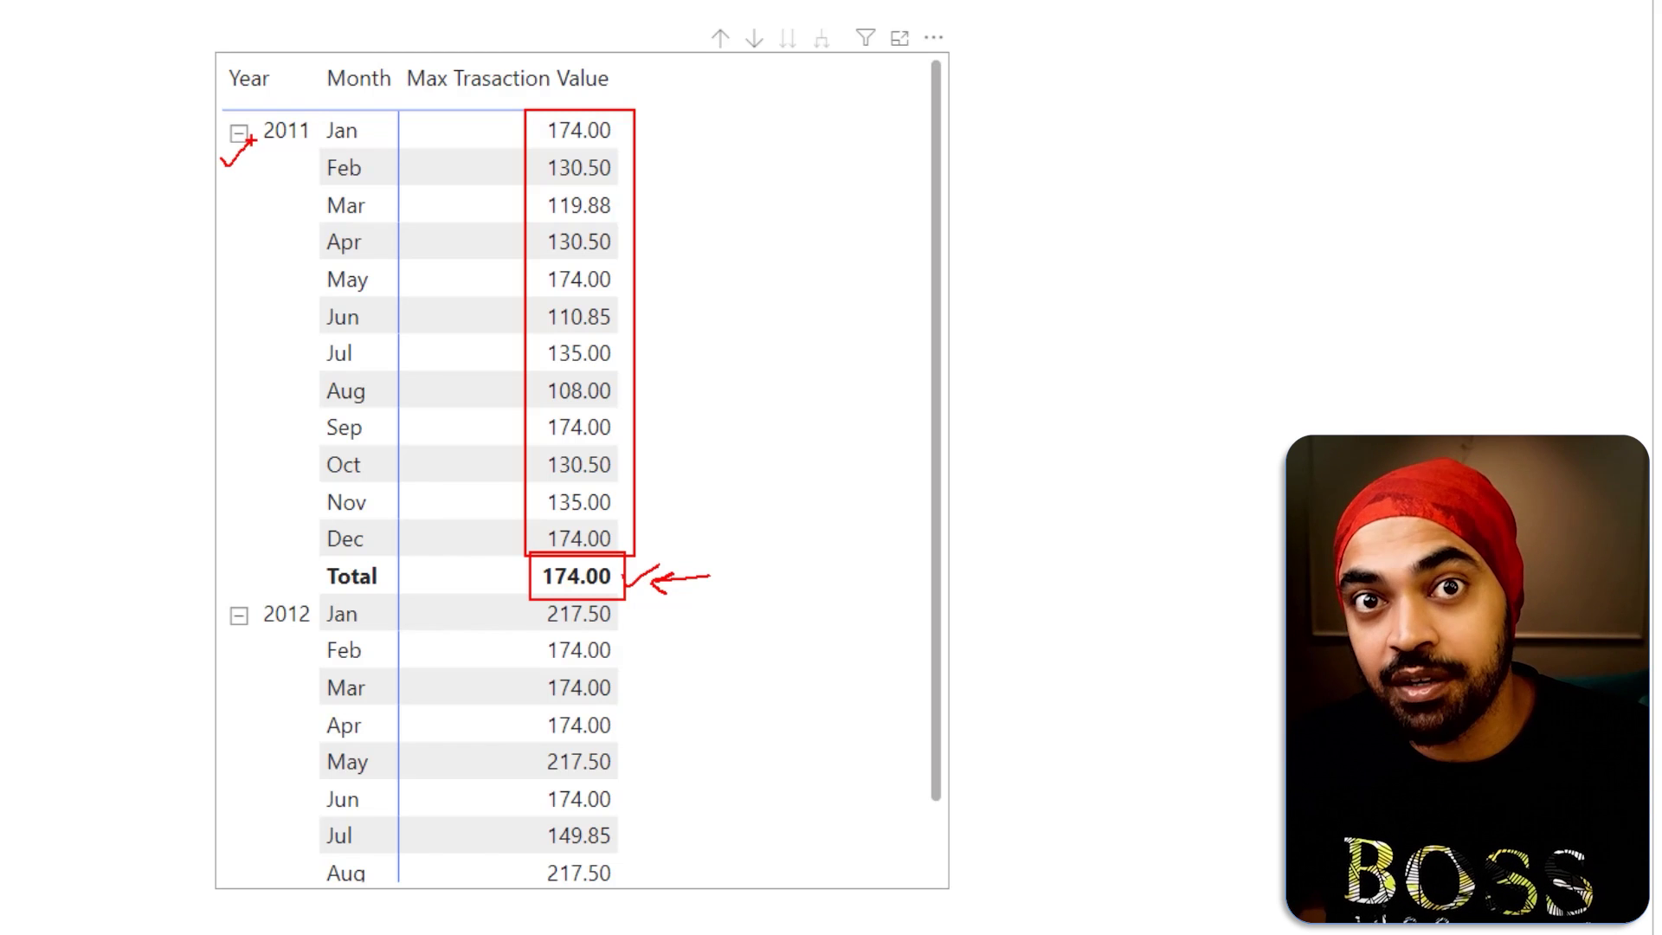
{"action": "key", "text": "Escape"}
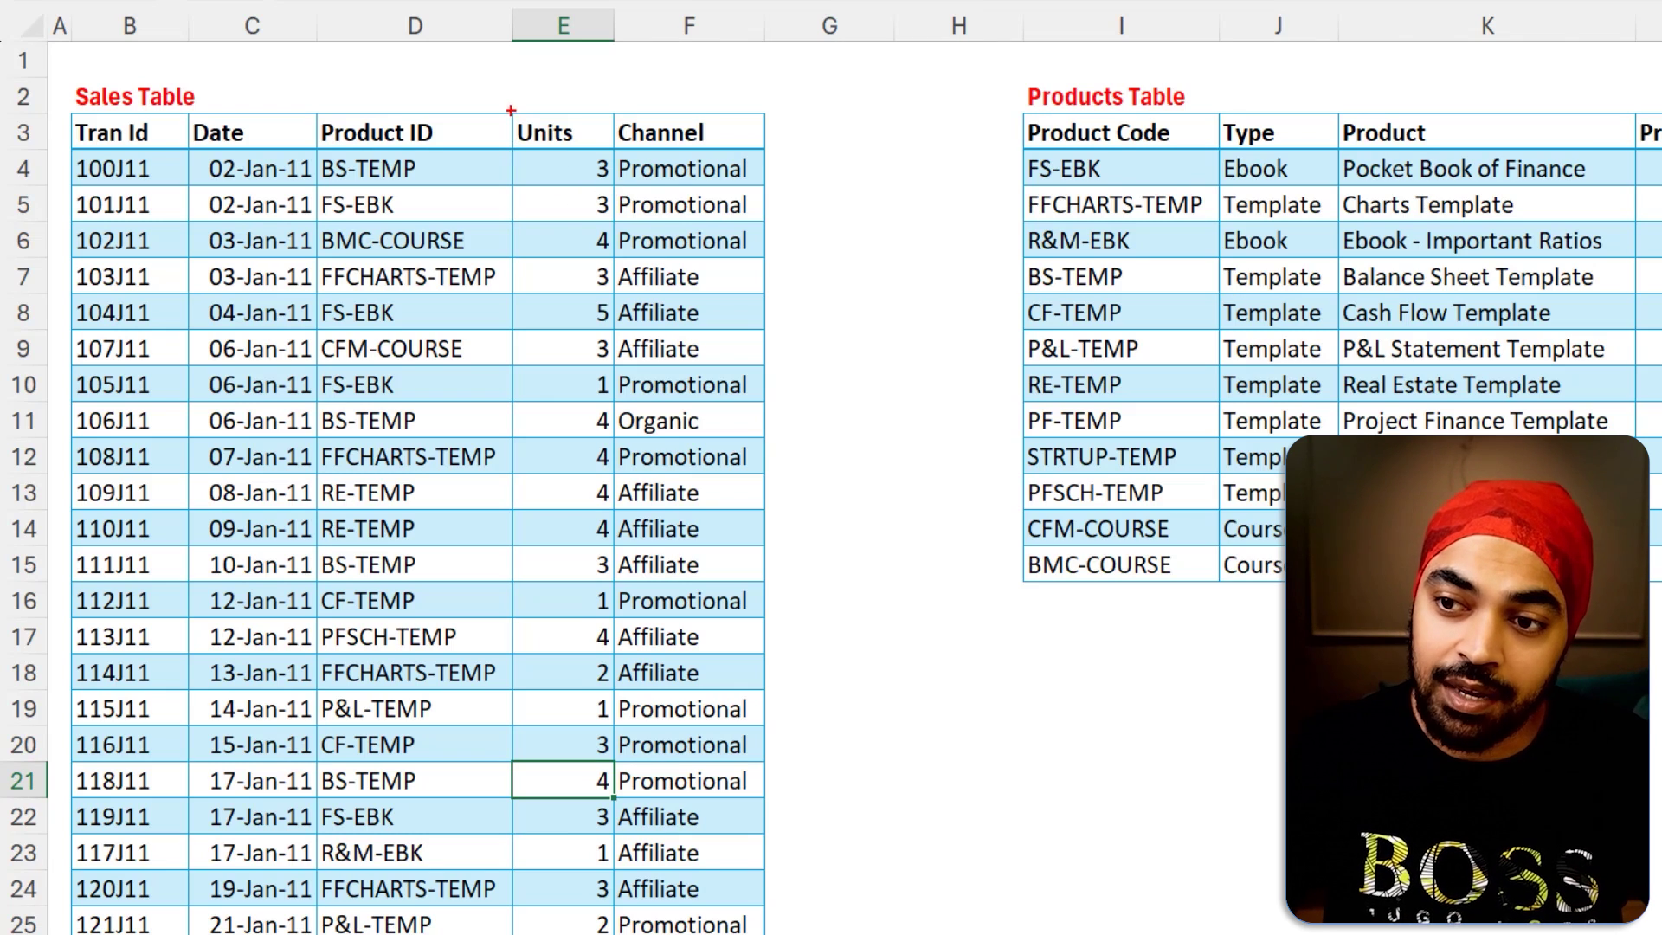
Step: In Excel, start a VLOOKUP formula in cell G4 beside the Sales Table, using the row's Product ID as the lookup value
{"action": "left_click_drag", "start_coordinate": [509, 108], "coordinate": [638, 295]}
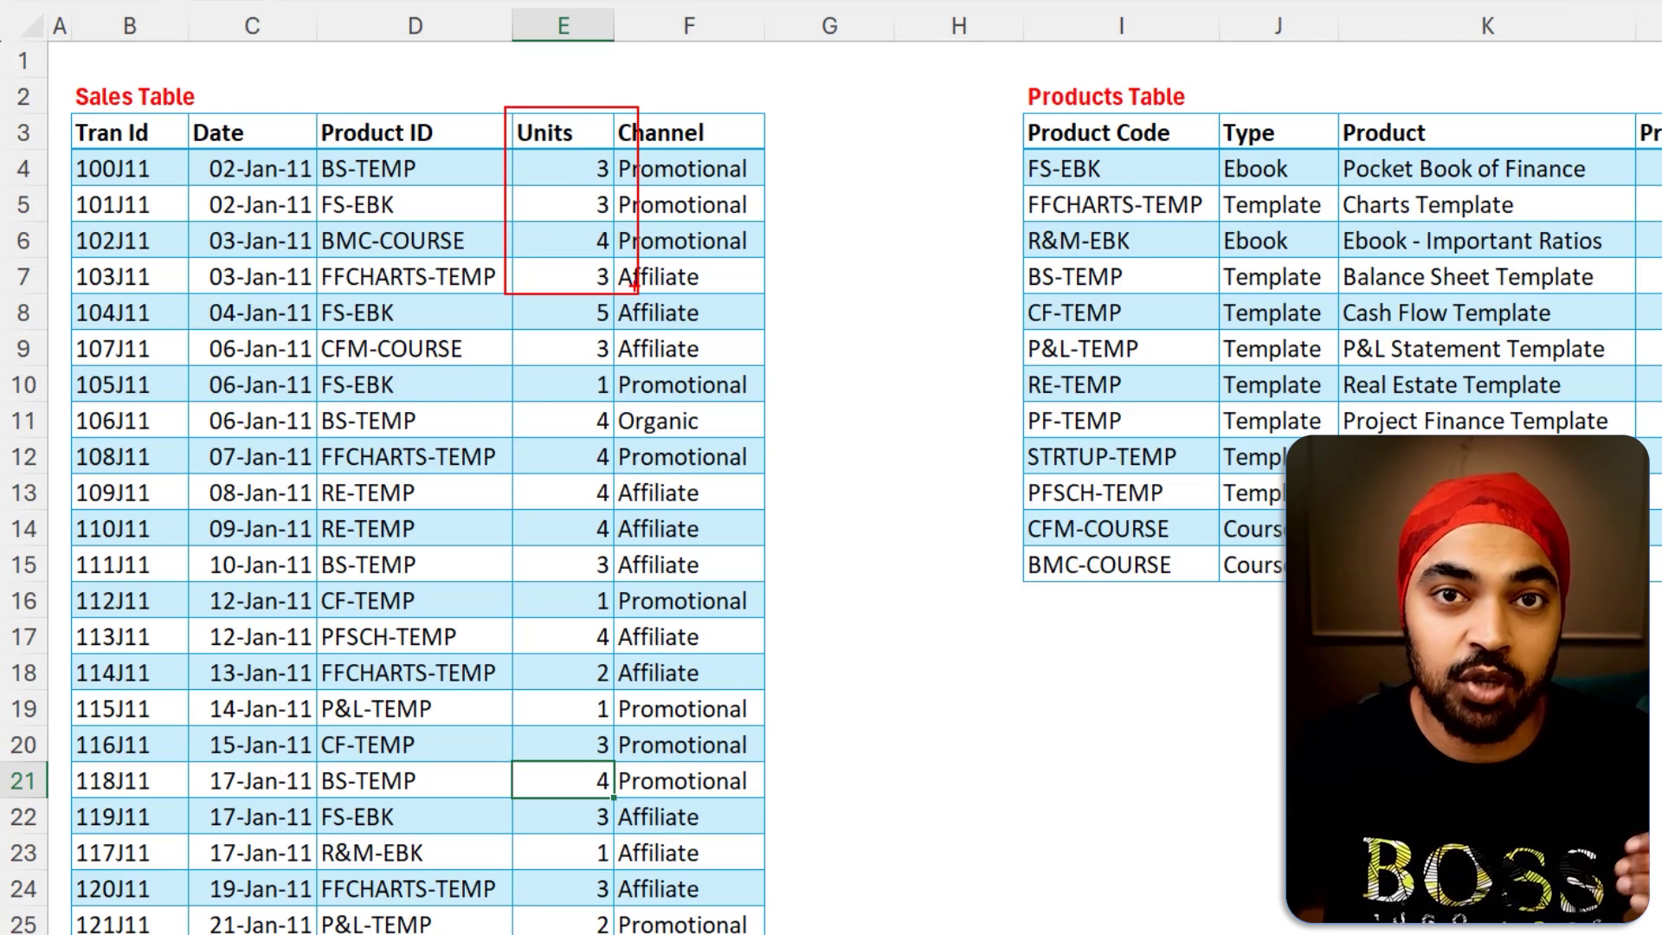
{"action": "left_click", "coordinate": [794, 167]}
{"action": "type", "text": "=vl"}
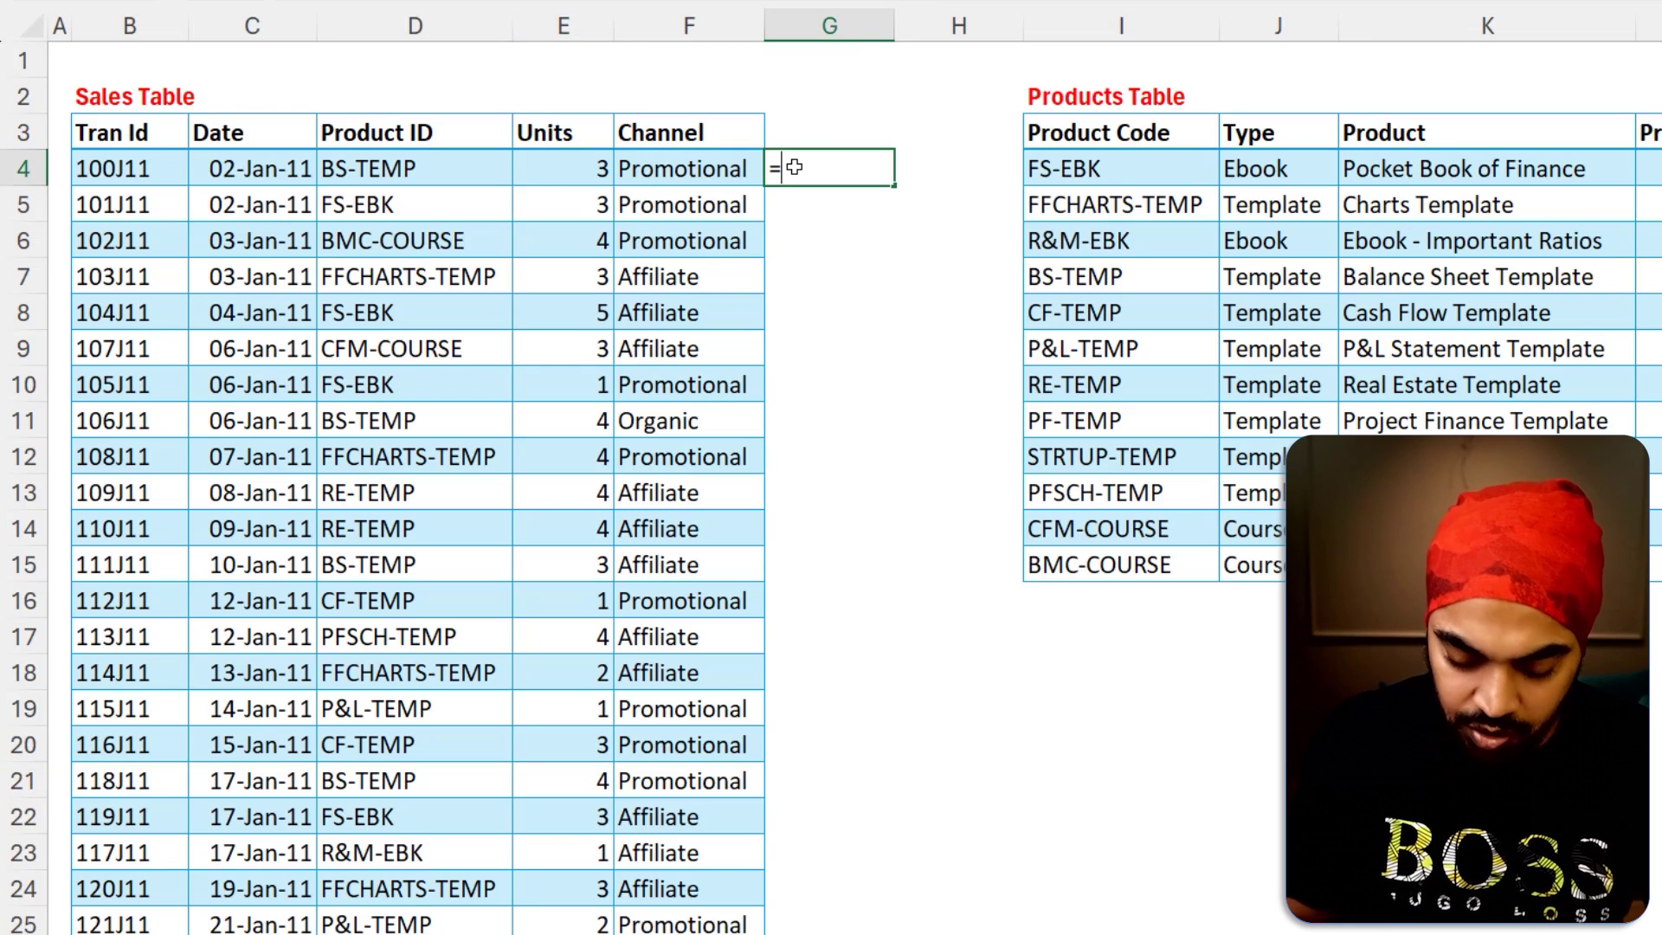
{"action": "key", "text": "Tab"}
{"action": "key", "text": "Left"}
{"action": "key", "text": "Left"}
{"action": "key", "text": "Left"}
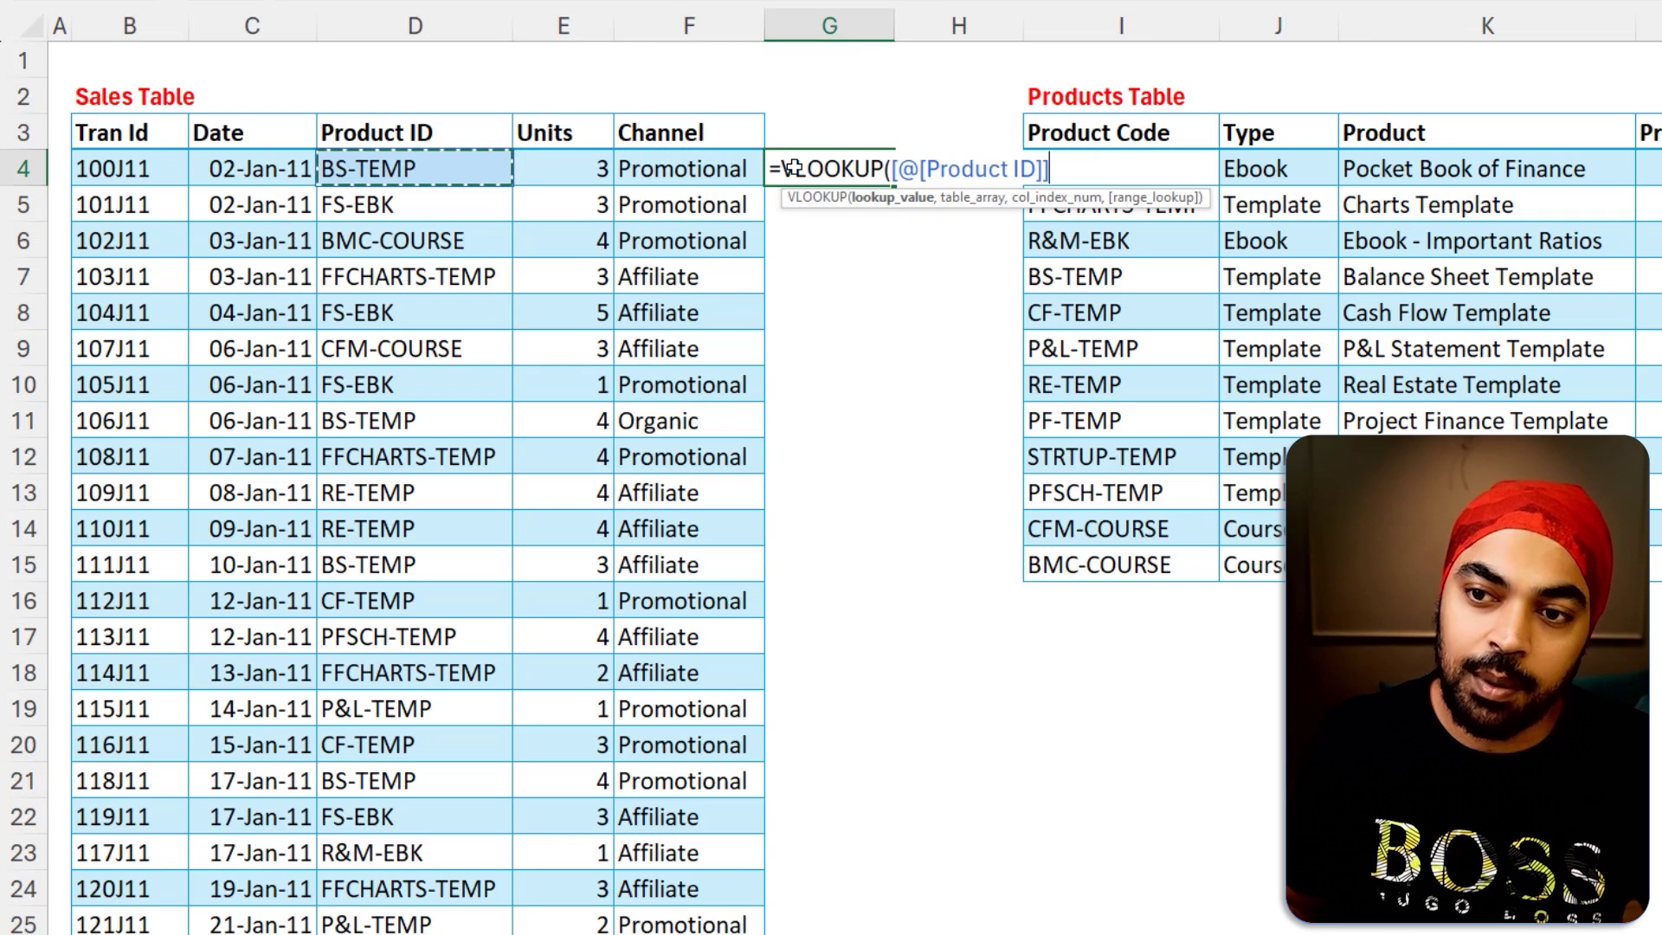
Step: Set Table1, the Products Table, as the table array of the VLOOKUP
{"action": "type", "text": ", pr"}
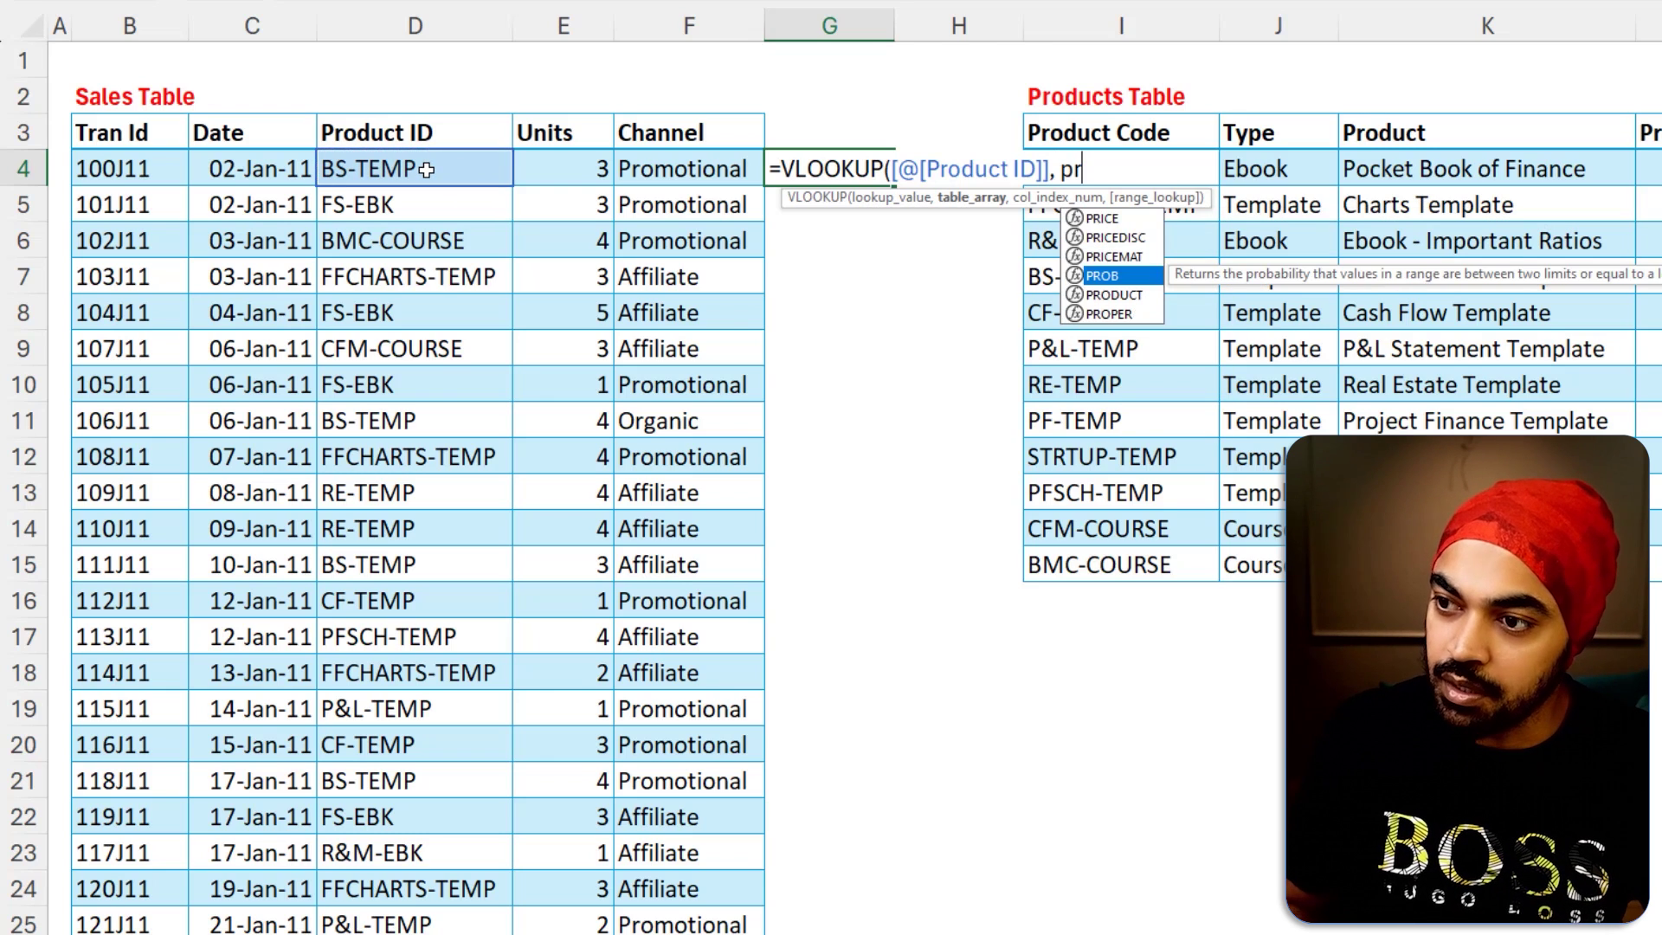
{"action": "type", "text": "o"}
{"action": "key", "text": "BackSpace"}
{"action": "key", "text": "BackSpace"}
{"action": "key", "text": "BackSpace"}
{"action": "type", "text": "tab"}
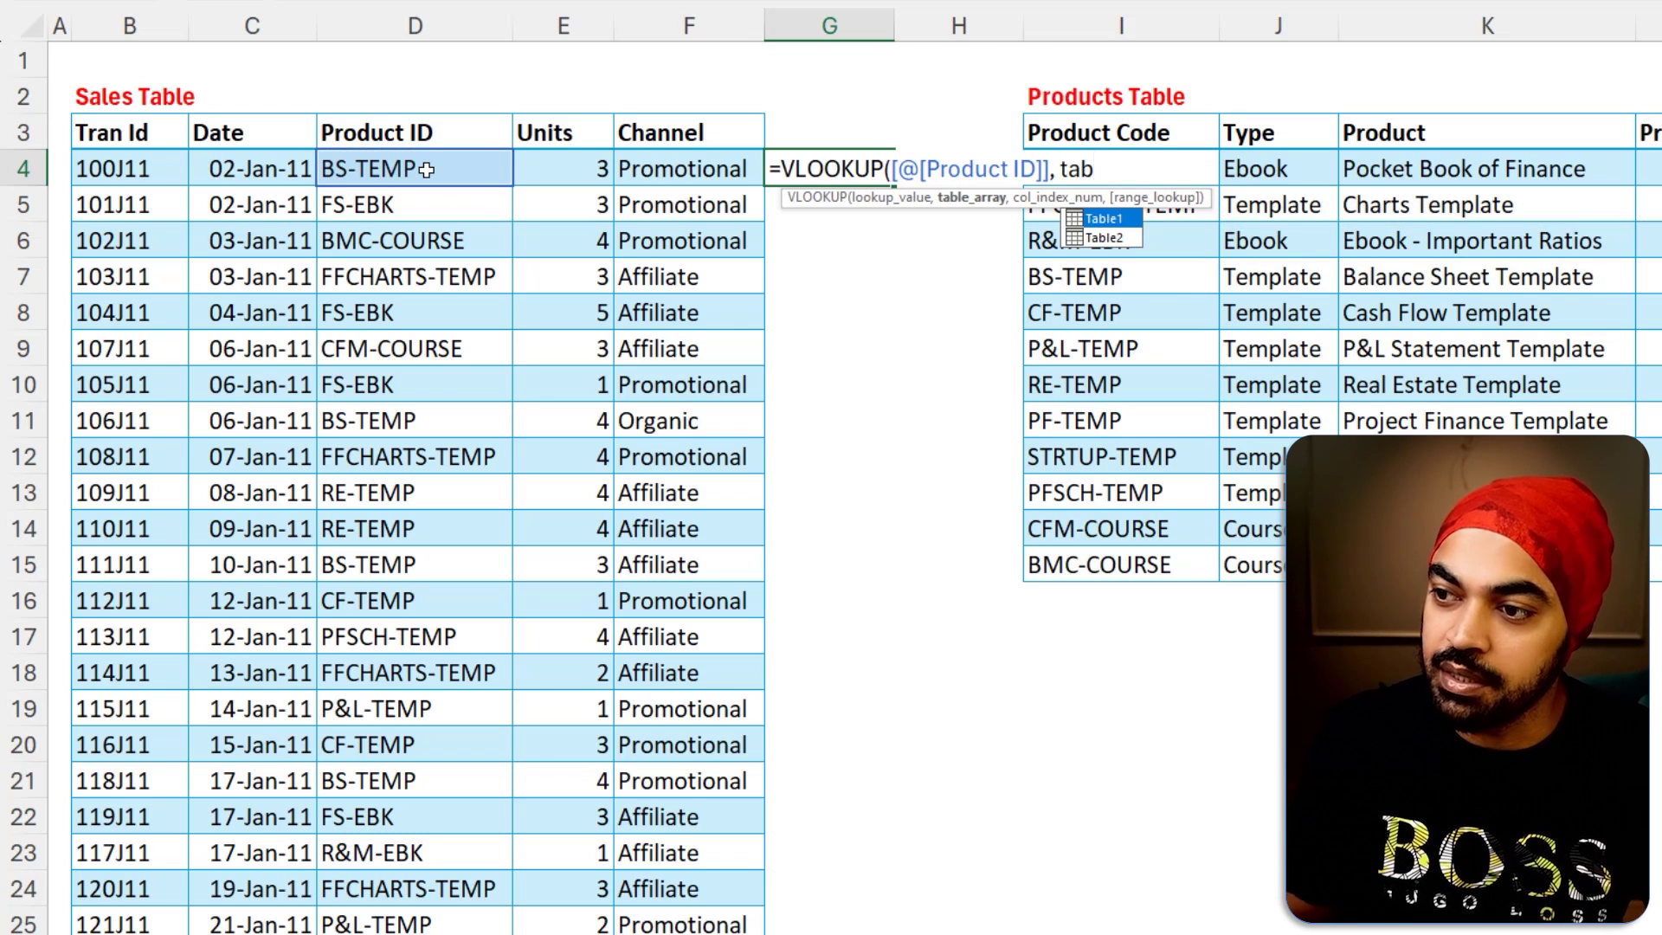
{"action": "key", "text": "Down"}
{"action": "key", "text": "Tab"}
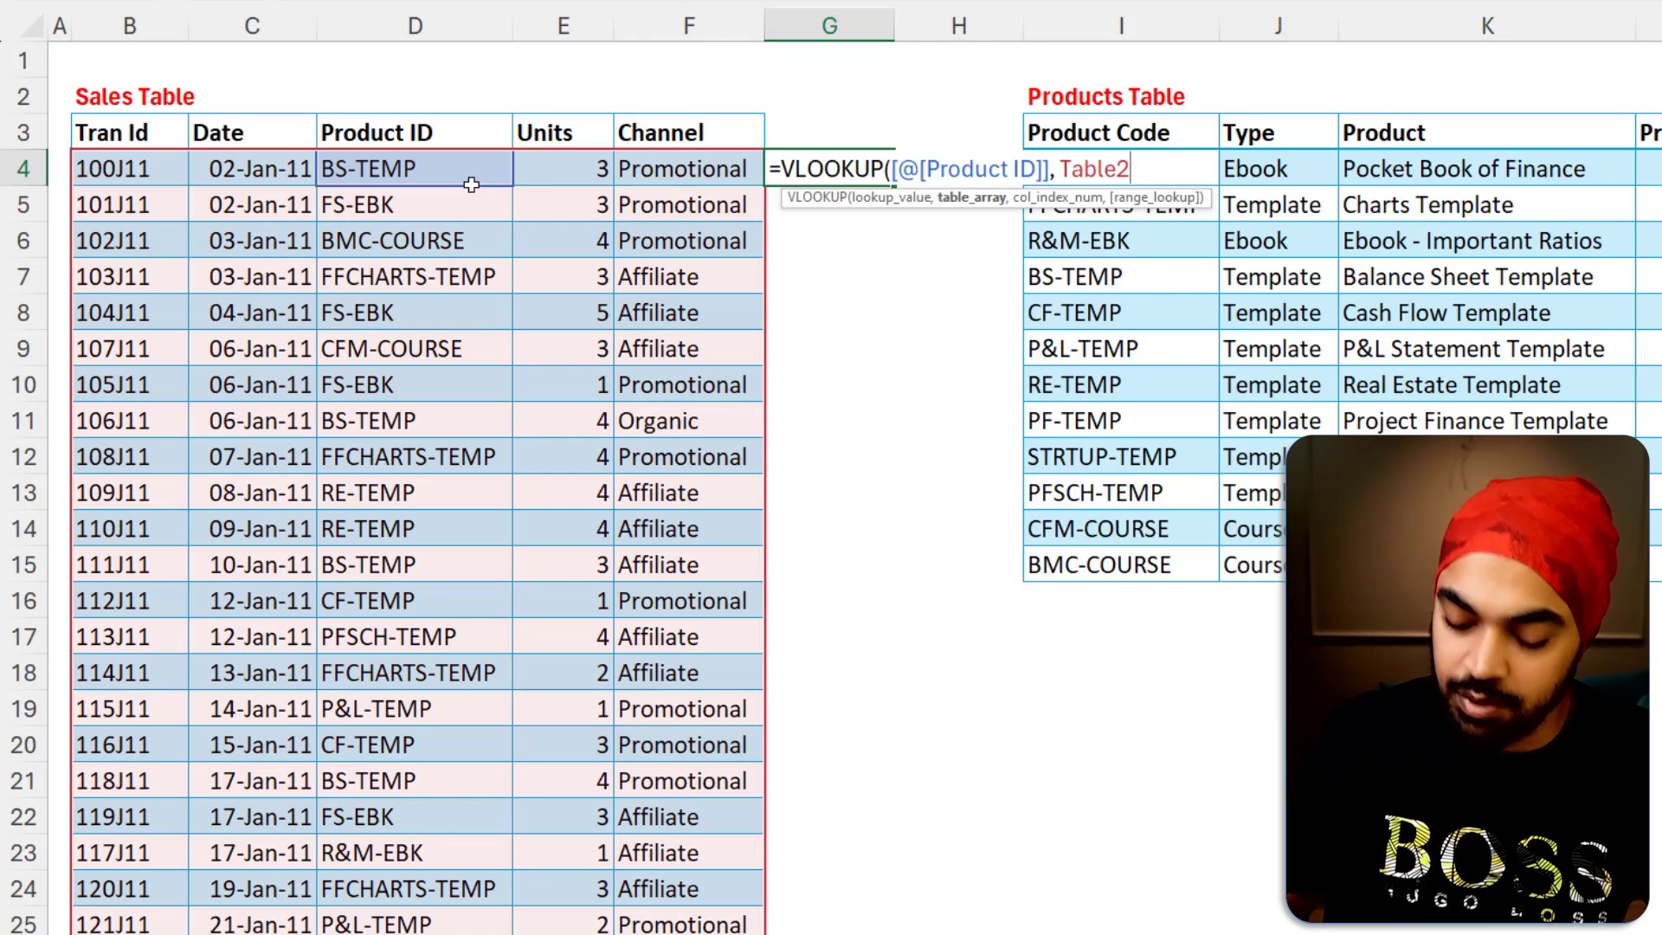
{"action": "key", "text": "BackSpace"}
{"action": "type", "text": "1"}
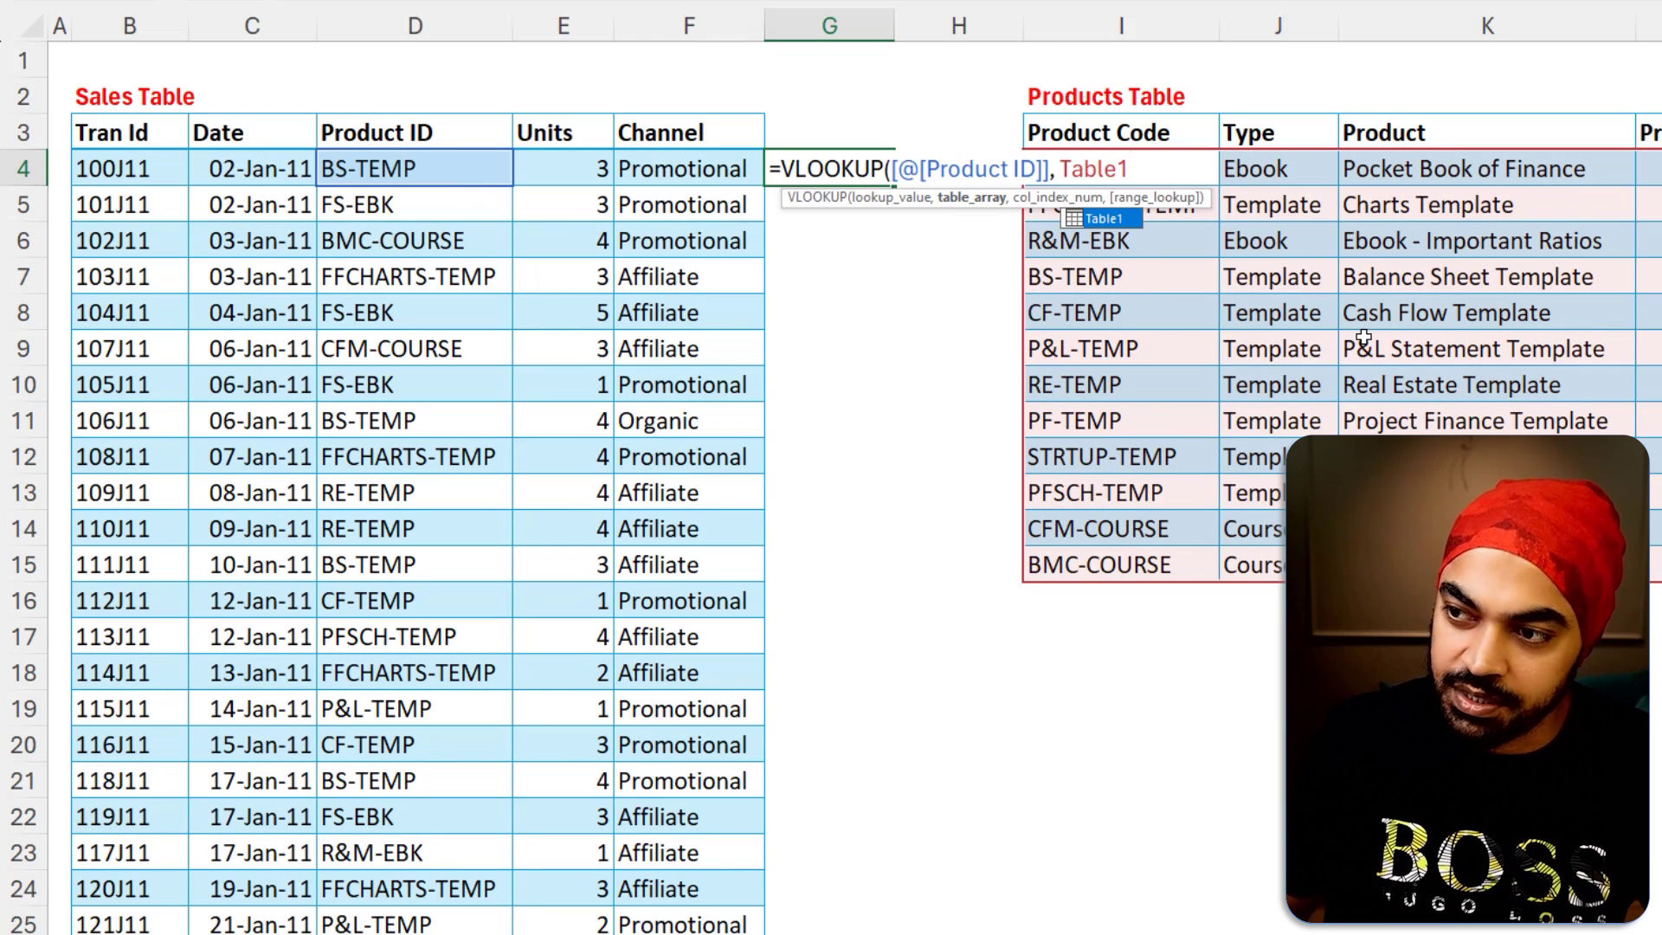
Step: Complete the VLOOKUP with column index 4 and range lookup 0 to return each product's price
{"action": "type", "text": ","}
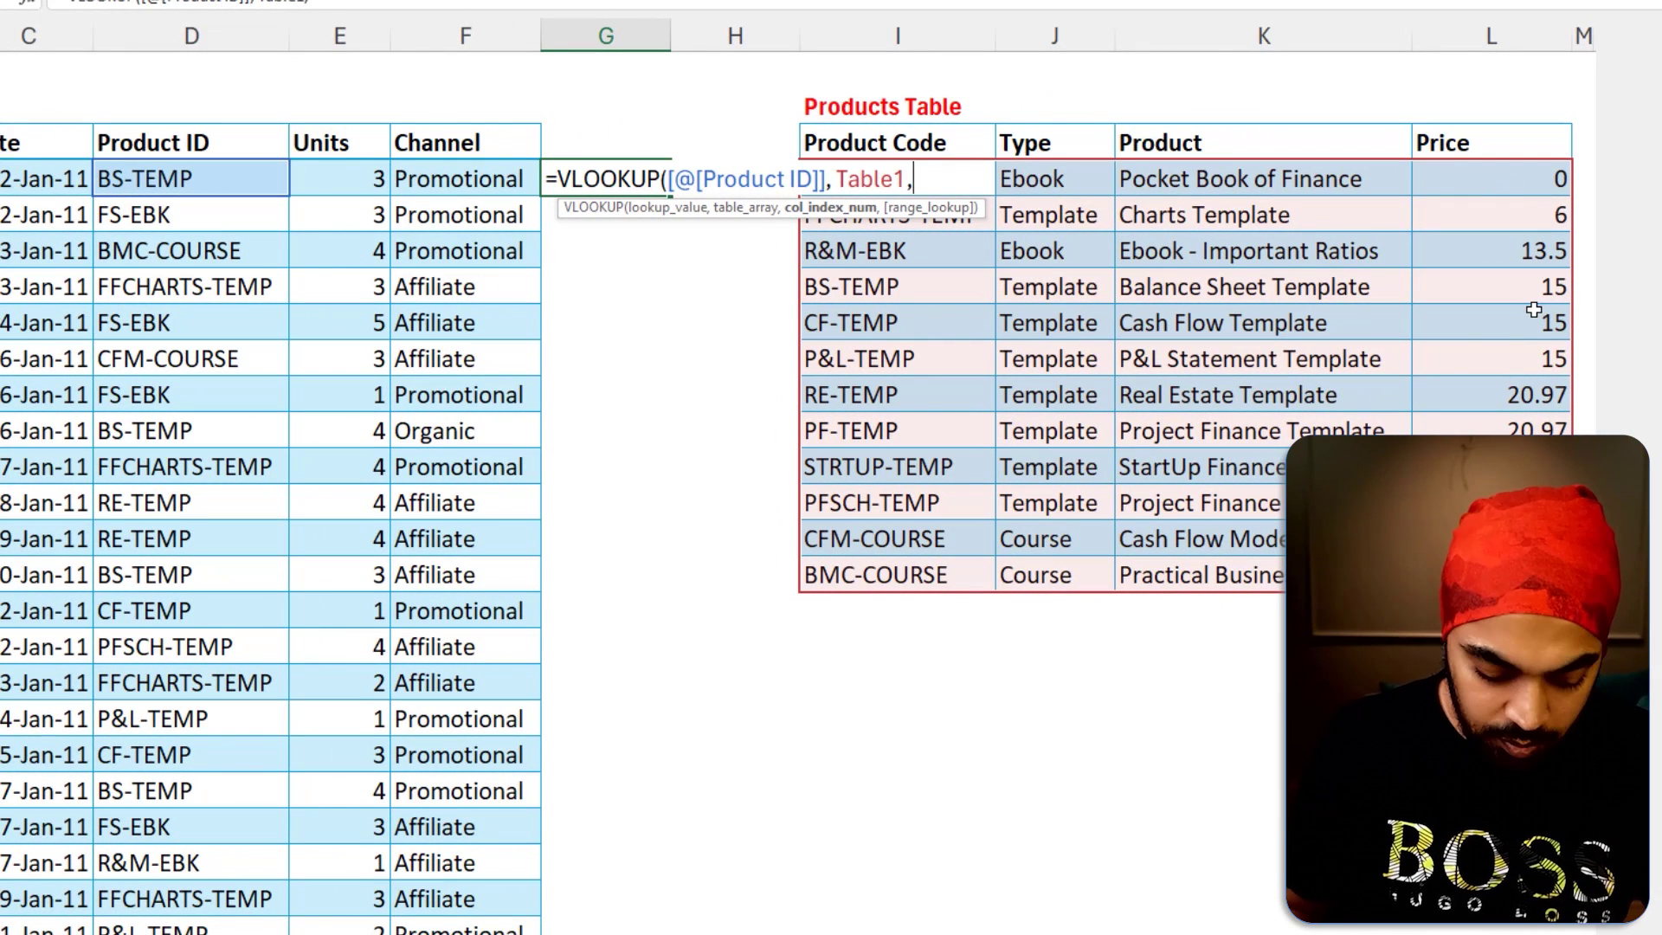
{"action": "type", "text": "4,0"}
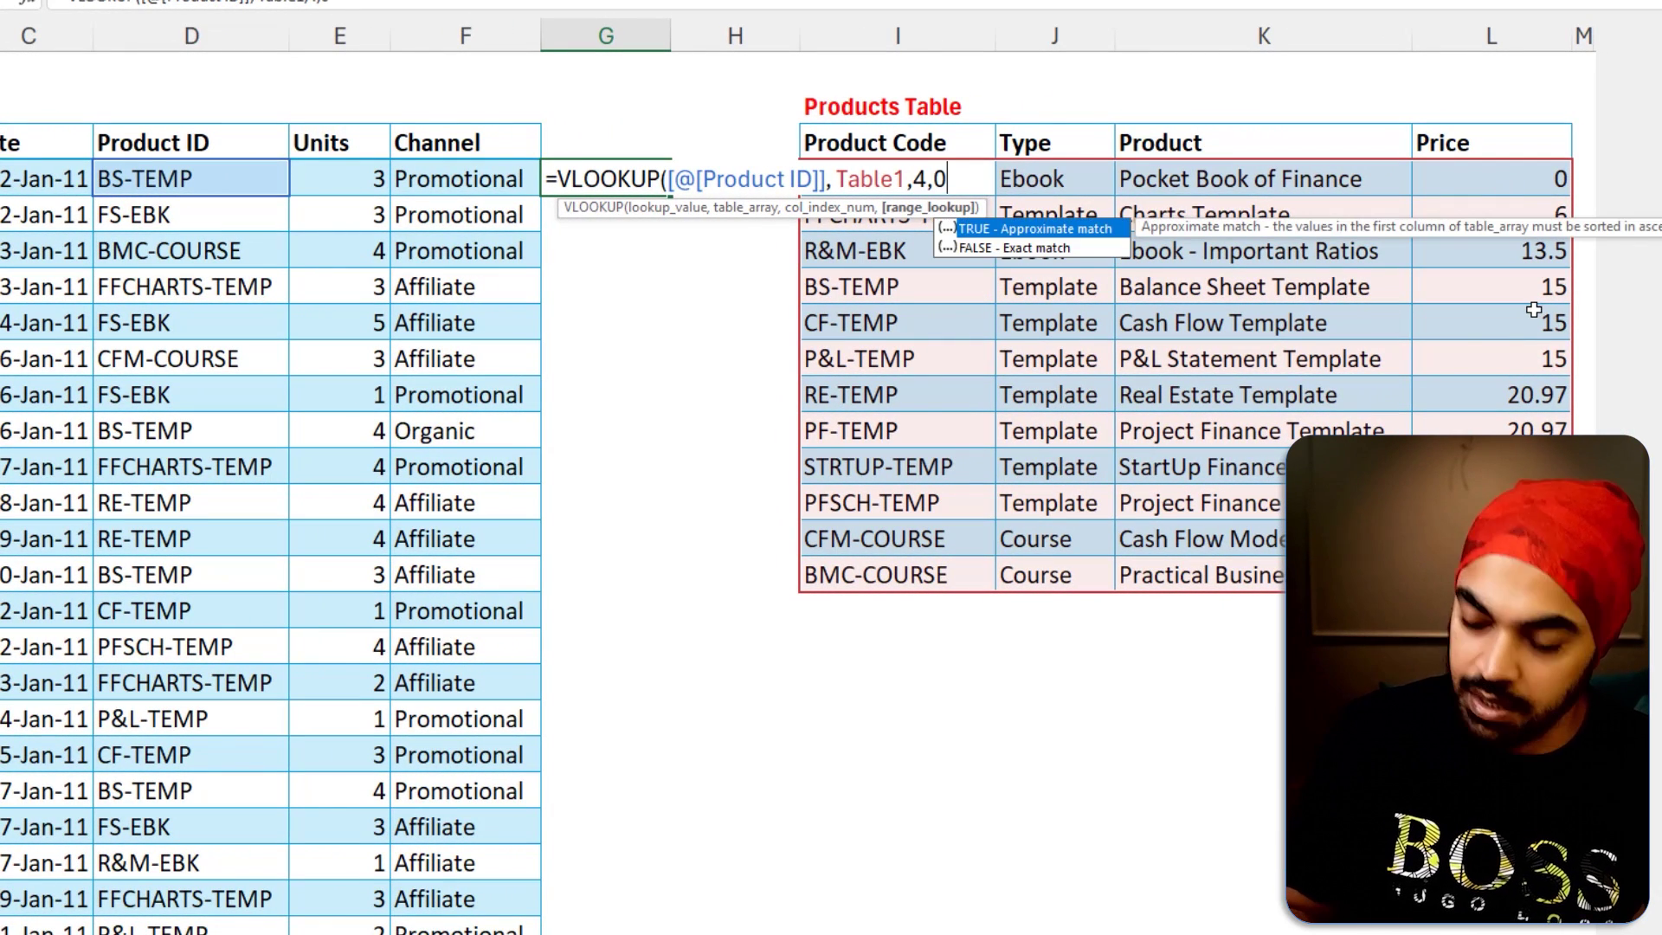
{"action": "type", "text": ")"}
{"action": "key", "text": "Return"}
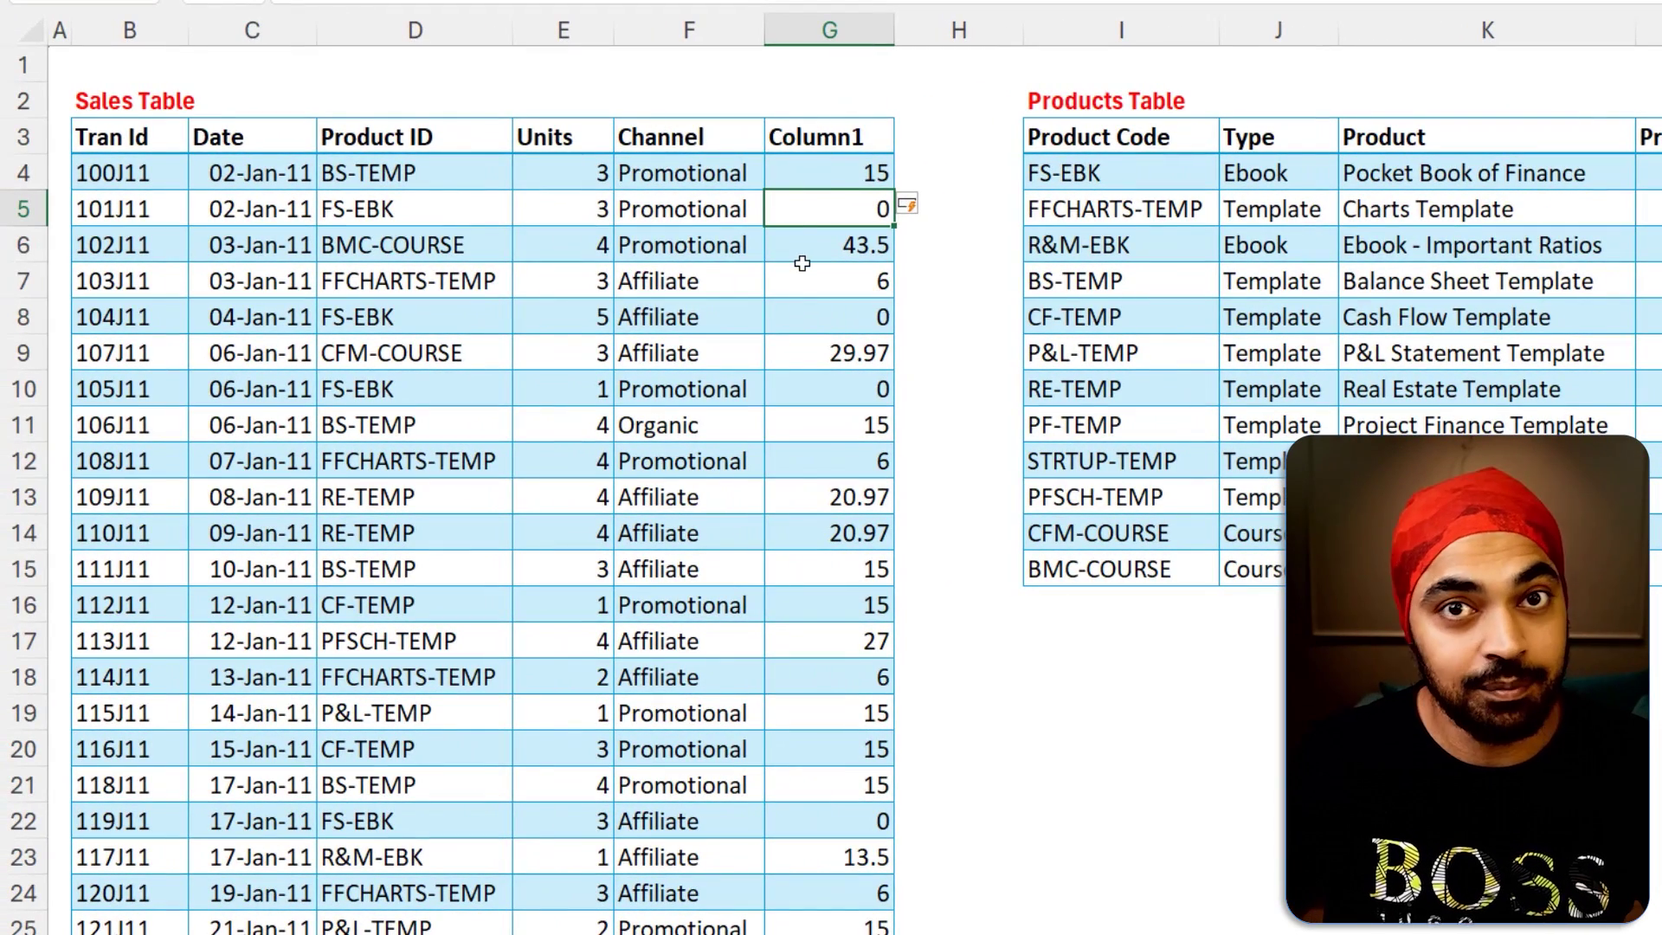
Step: Extend the VLOOKUP formula in G4 by multiplying it by the row's Units
{"action": "left_click", "coordinate": [838, 172]}
{"action": "double_click", "coordinate": [840, 173]}
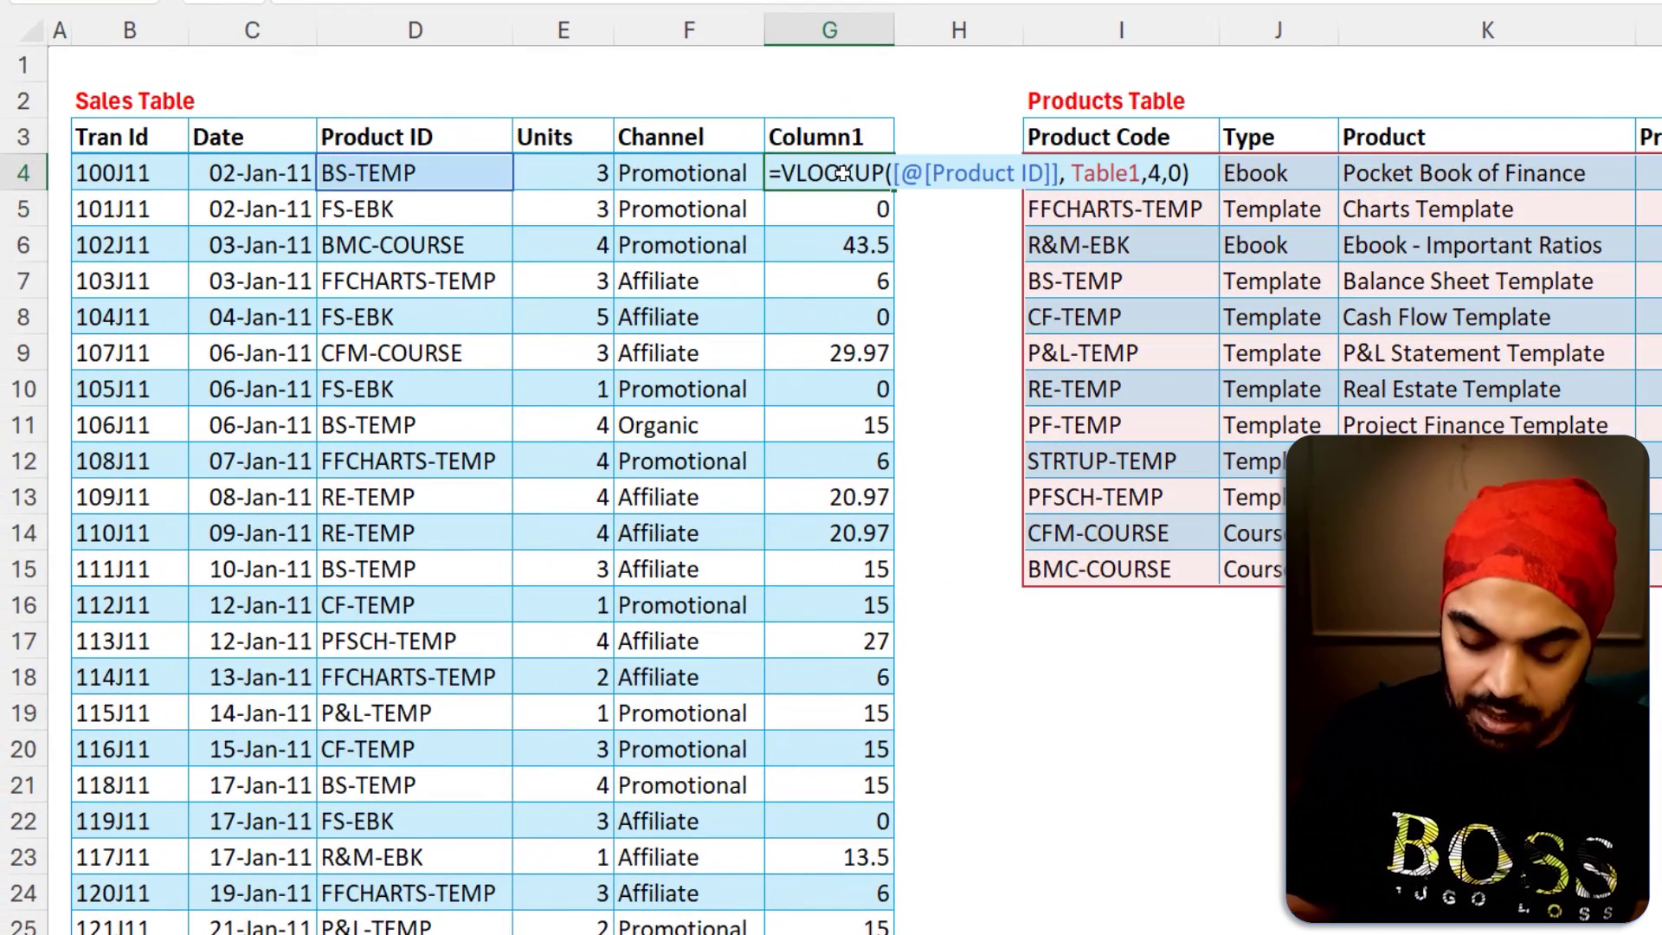
{"action": "type", "text": "*"}
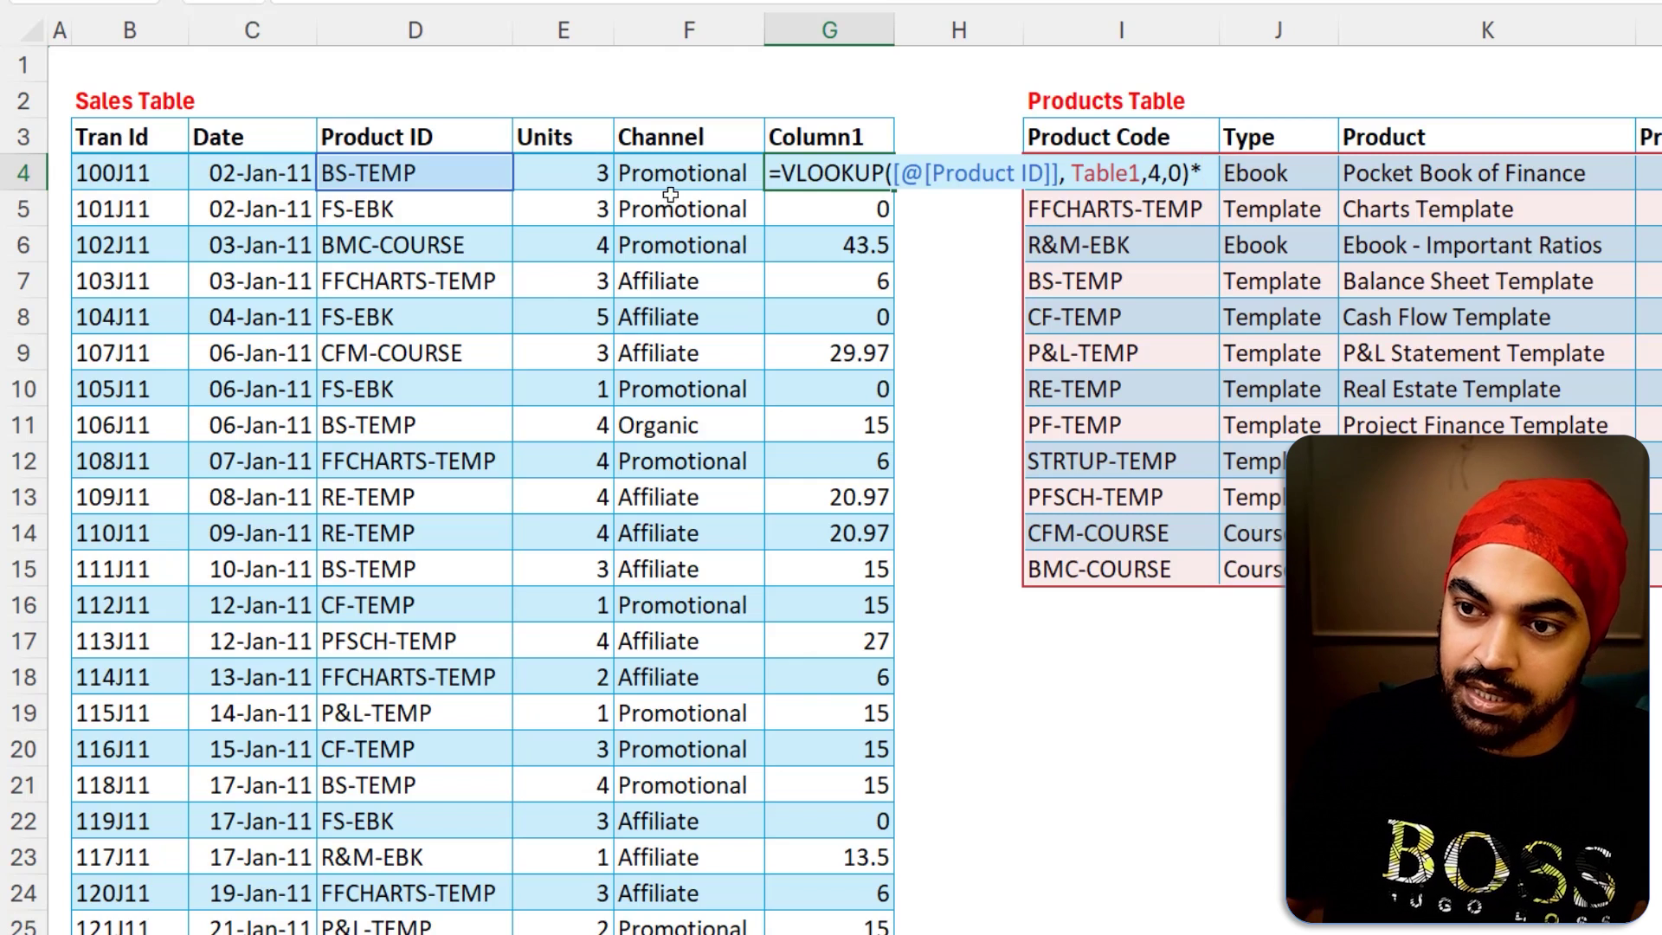
{"action": "left_click", "coordinate": [599, 174]}
{"action": "key", "text": "Return"}
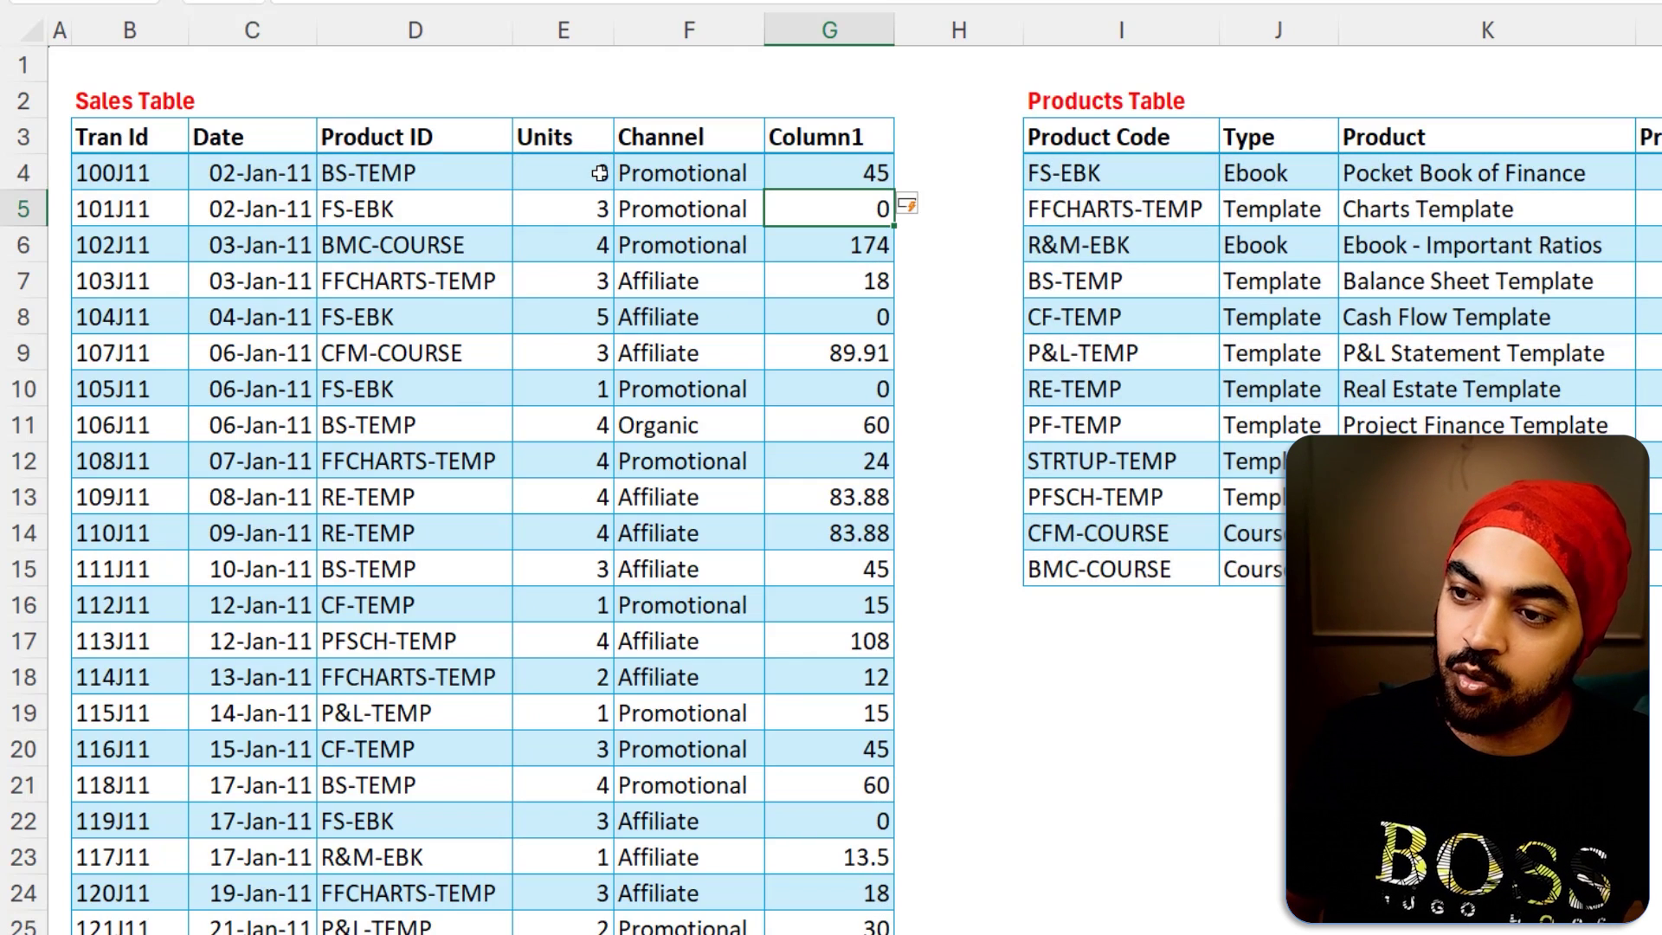
{"action": "left_click", "coordinate": [836, 175]}
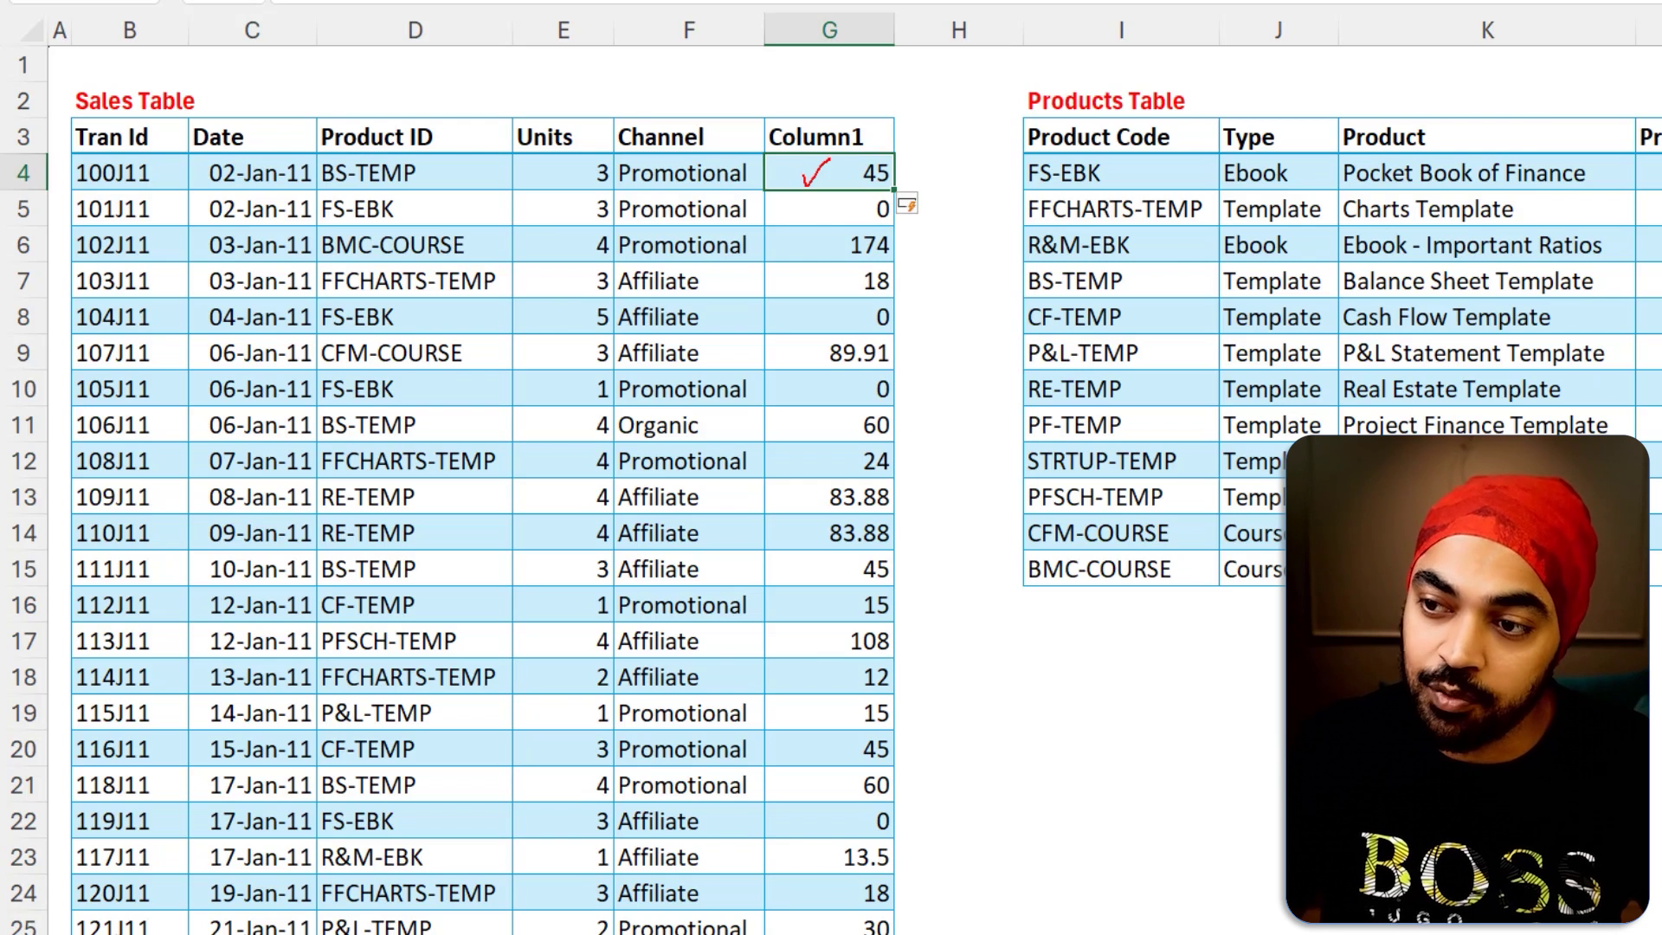
{"action": "left_click_drag", "start_coordinate": [799, 206], "coordinate": [831, 194]}
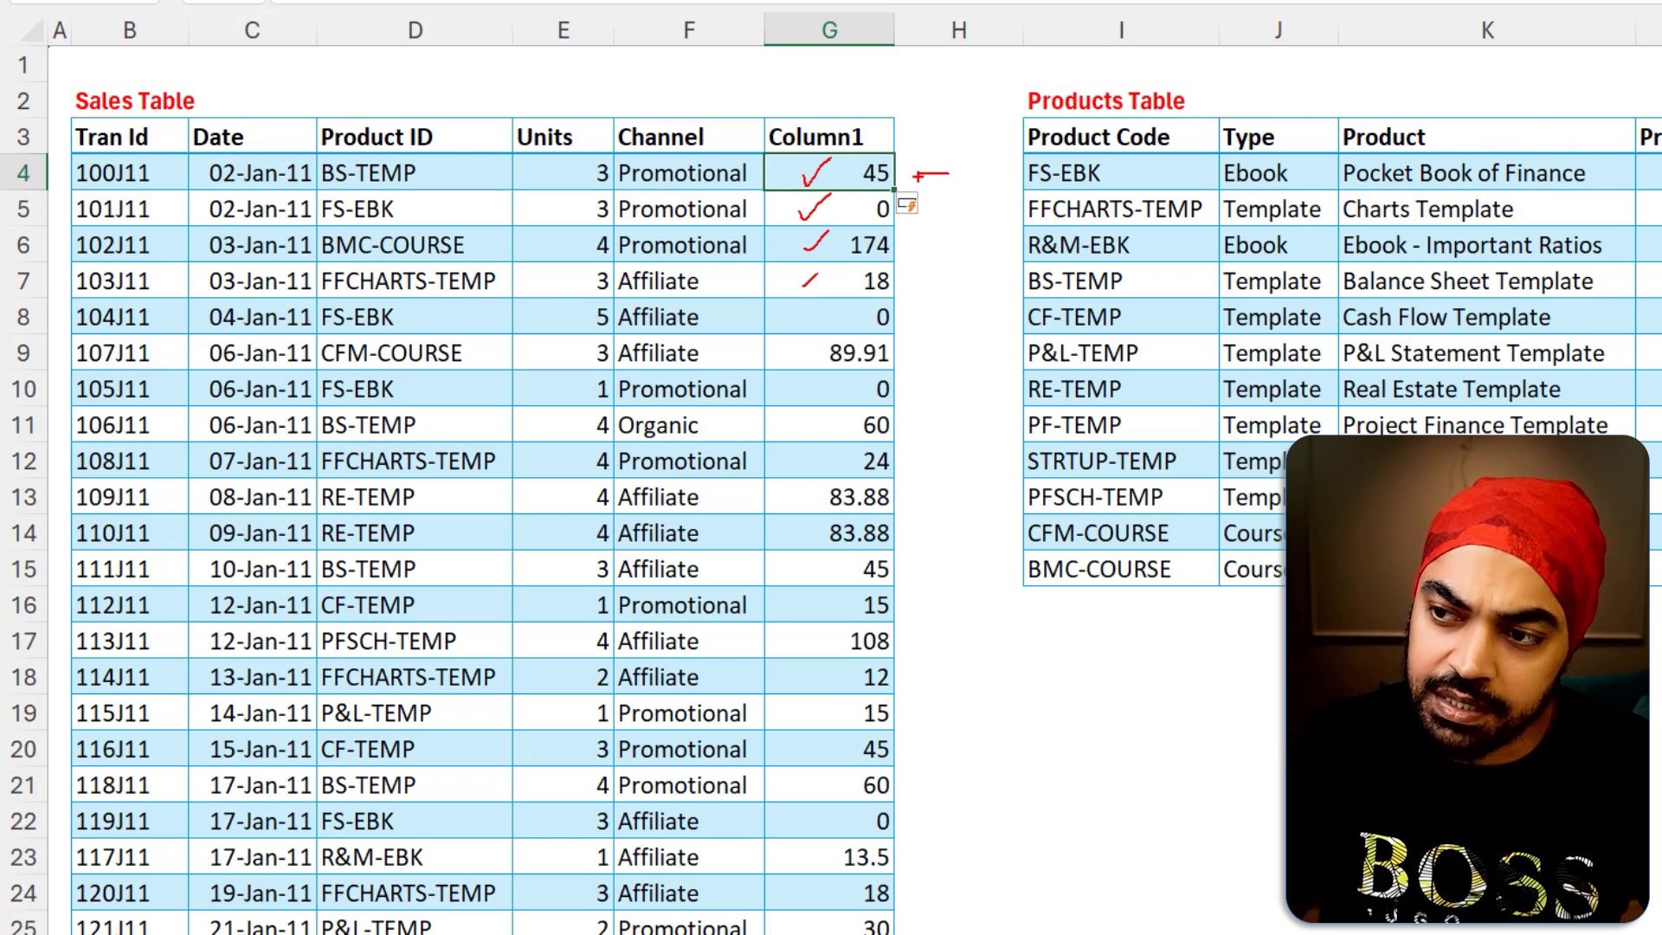
{"action": "mouse_move", "coordinate": [946, 207]}
{"action": "left_mouse_down"}
{"action": "mouse_move", "coordinate": [906, 208]}
{"action": "mouse_move", "coordinate": [910, 245]}
{"action": "left_mouse_up"}
{"action": "key", "text": "Escape"}
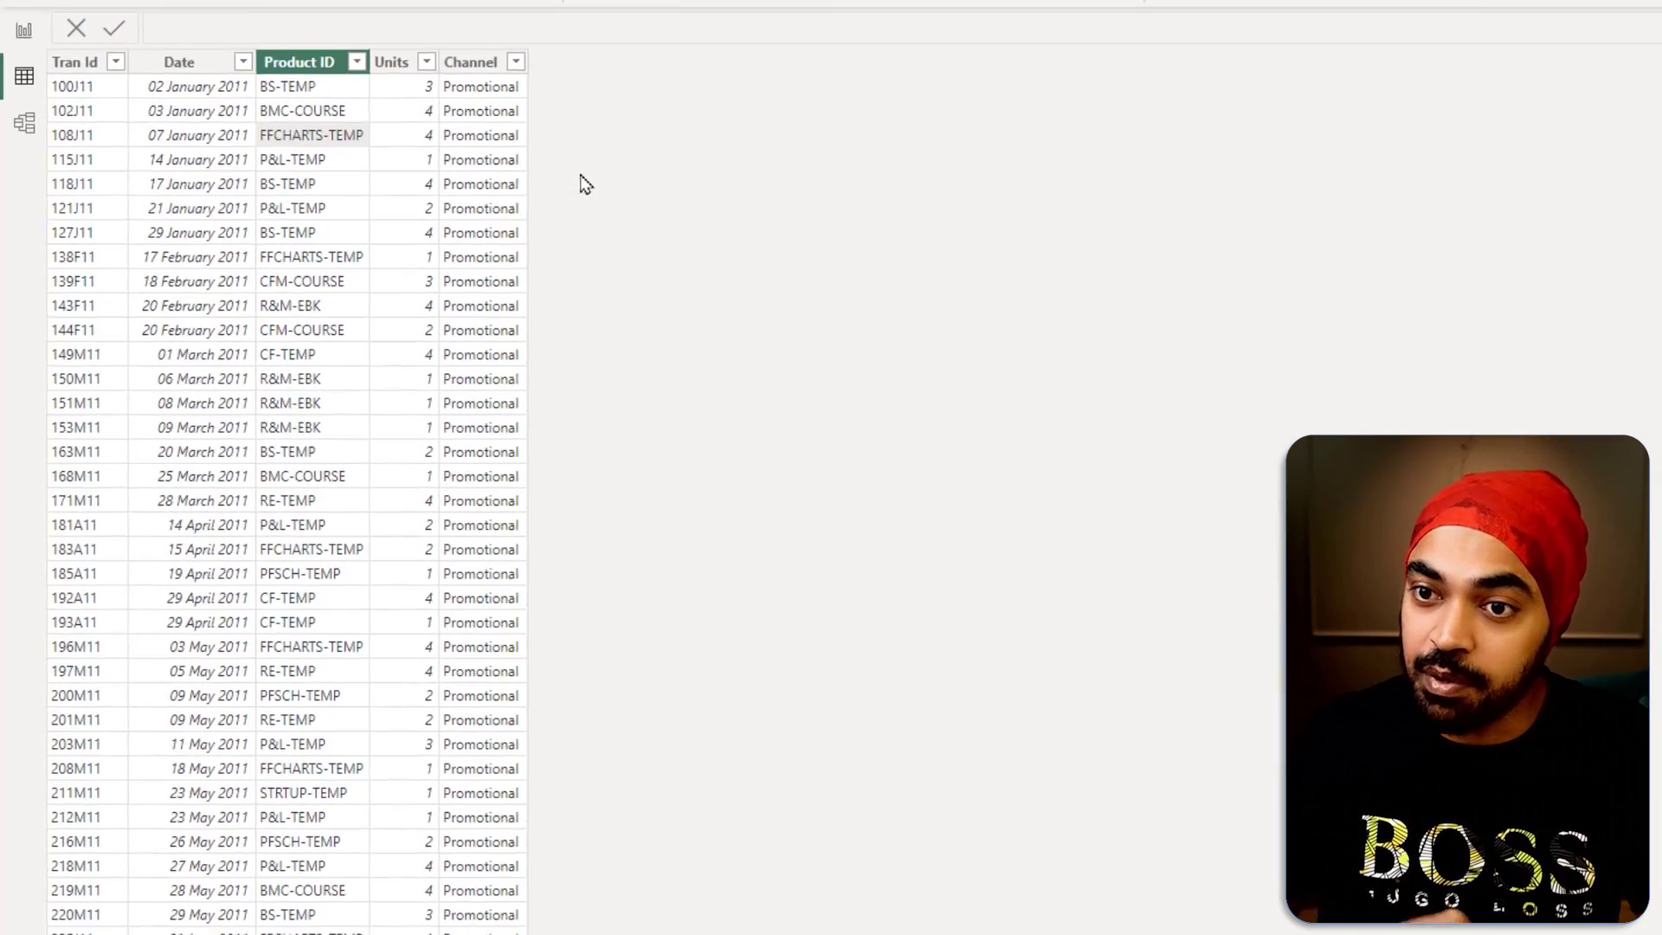
Step: In Power BI, add a new calculated column named Sales Col to the Sales table
{"action": "right_click", "coordinate": [450, 149]}
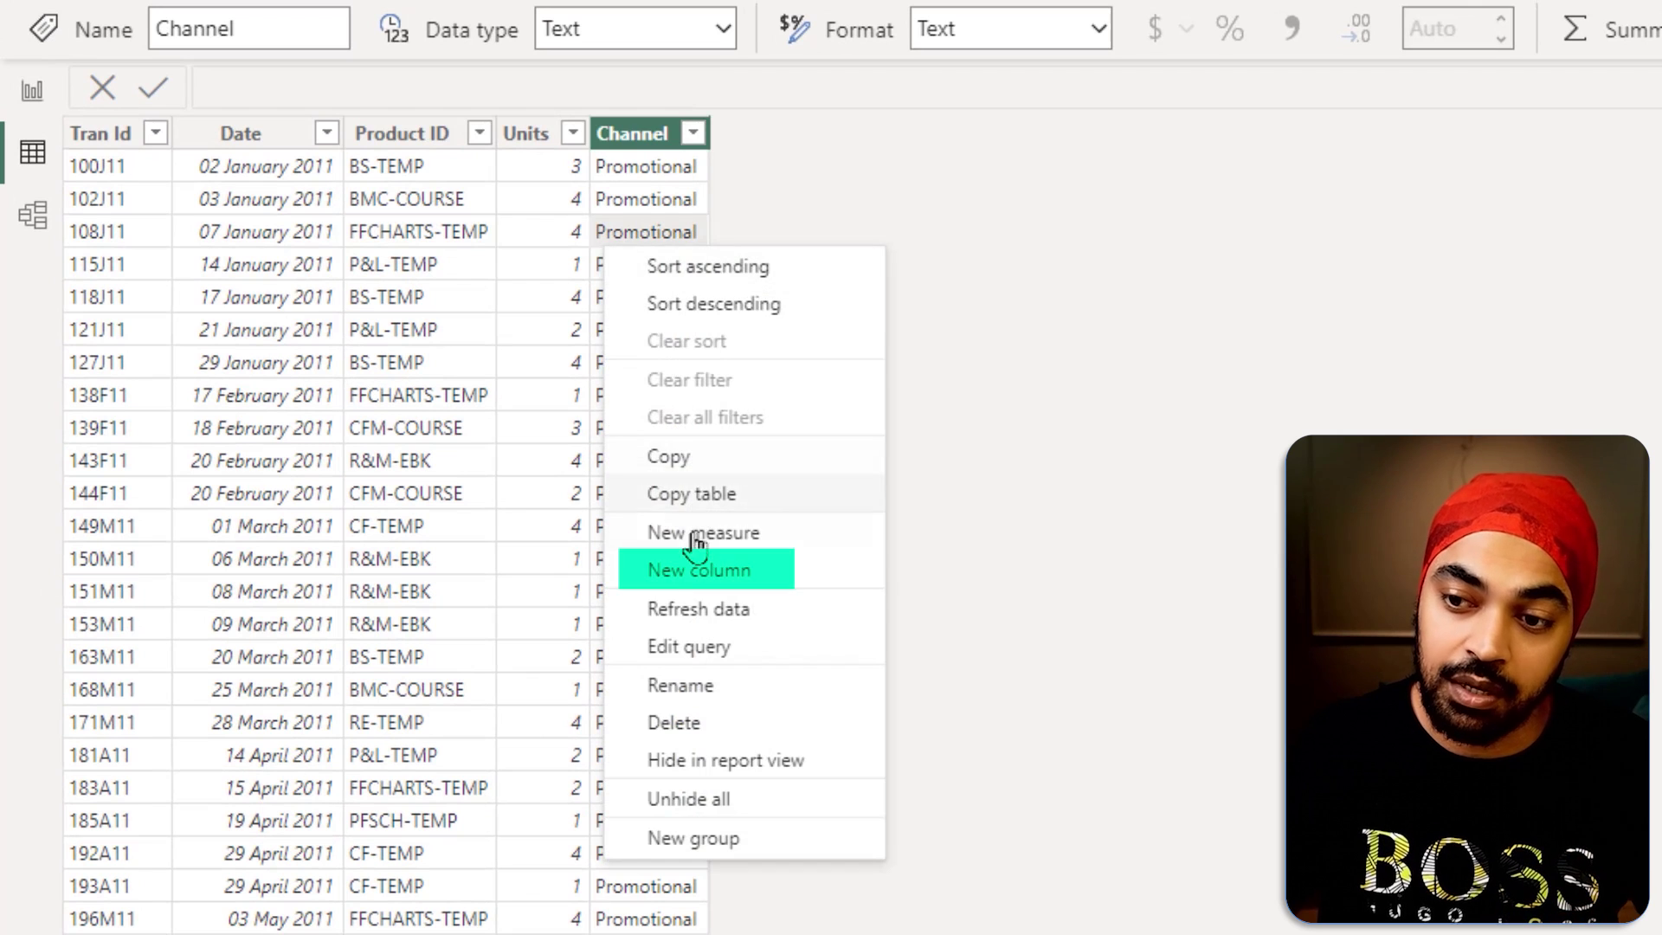
{"action": "left_click", "coordinate": [699, 567]}
{"action": "key", "text": "ctrl+a"}
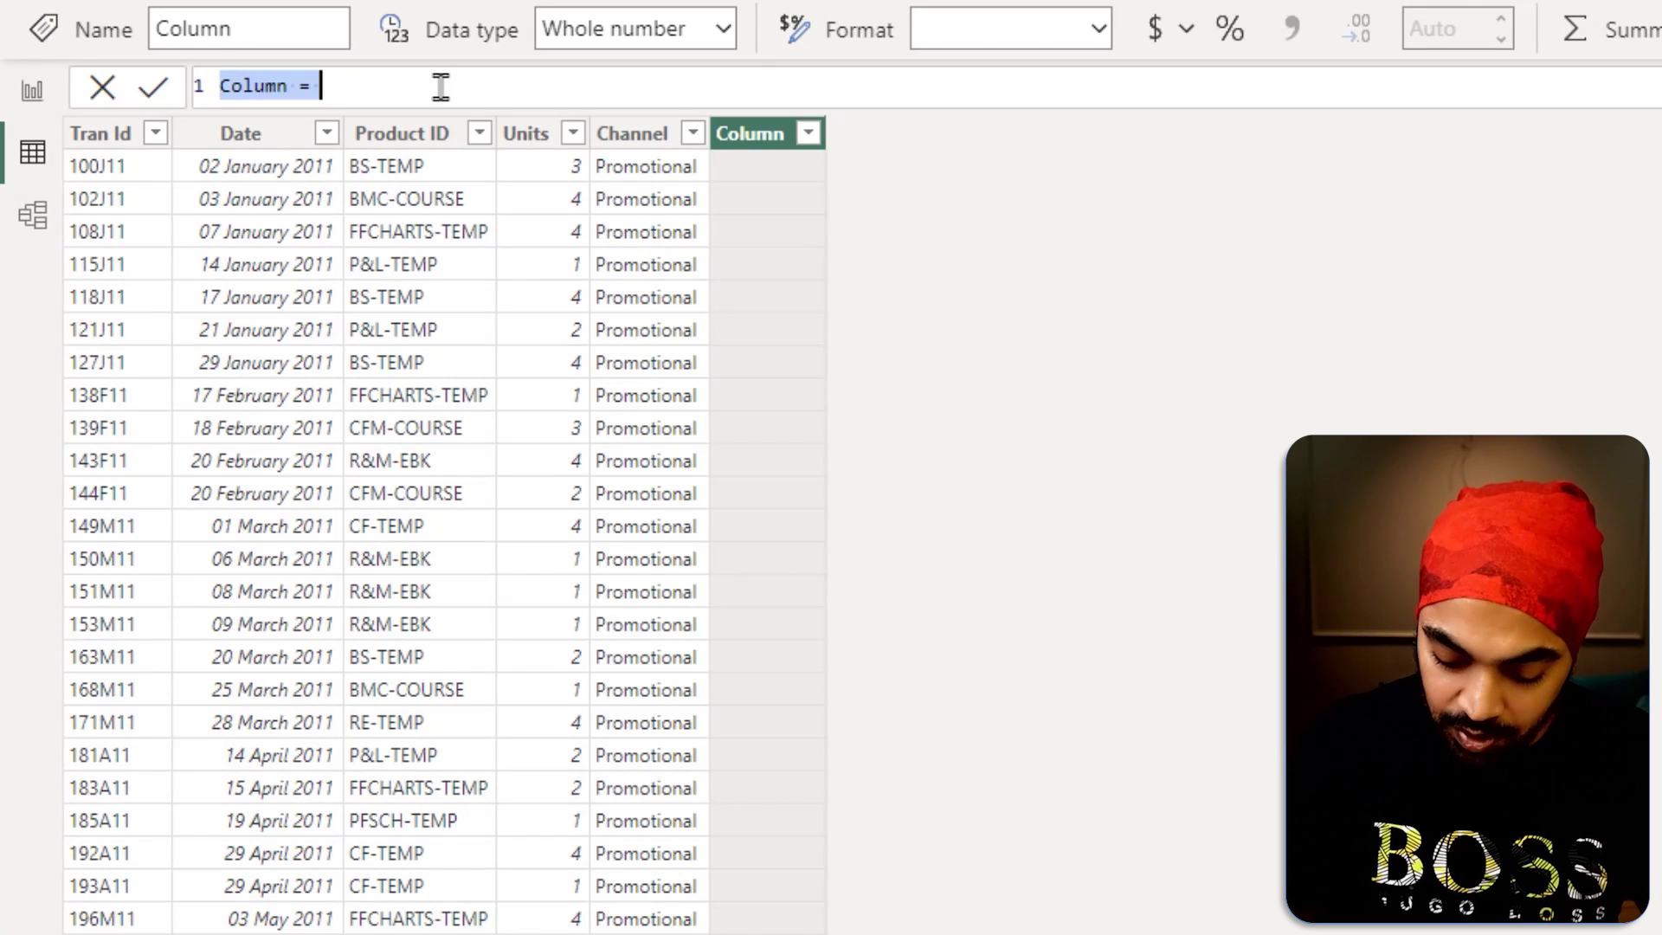
{"action": "scroll", "coordinate": [440, 86], "scroll_direction": "up", "scroll_amount": 2}
{"action": "type", "text": "Salrs"}
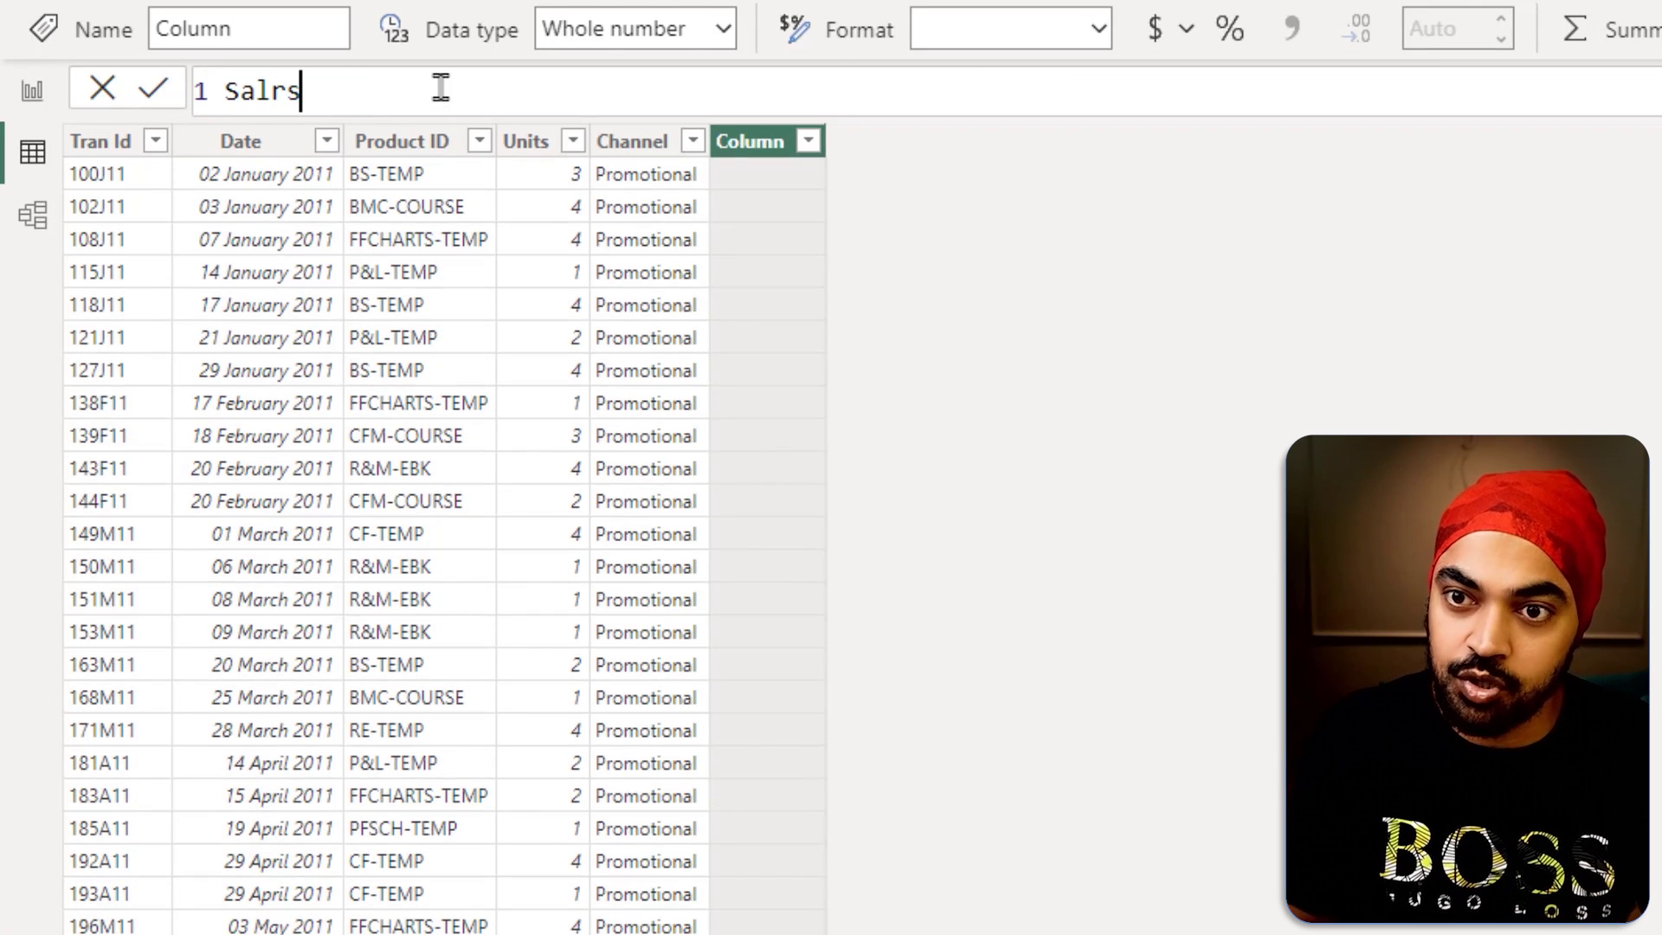
{"action": "key", "text": "BackSpace"}
{"action": "key", "text": "BackSpace"}
{"action": "type", "text": "es Col "}
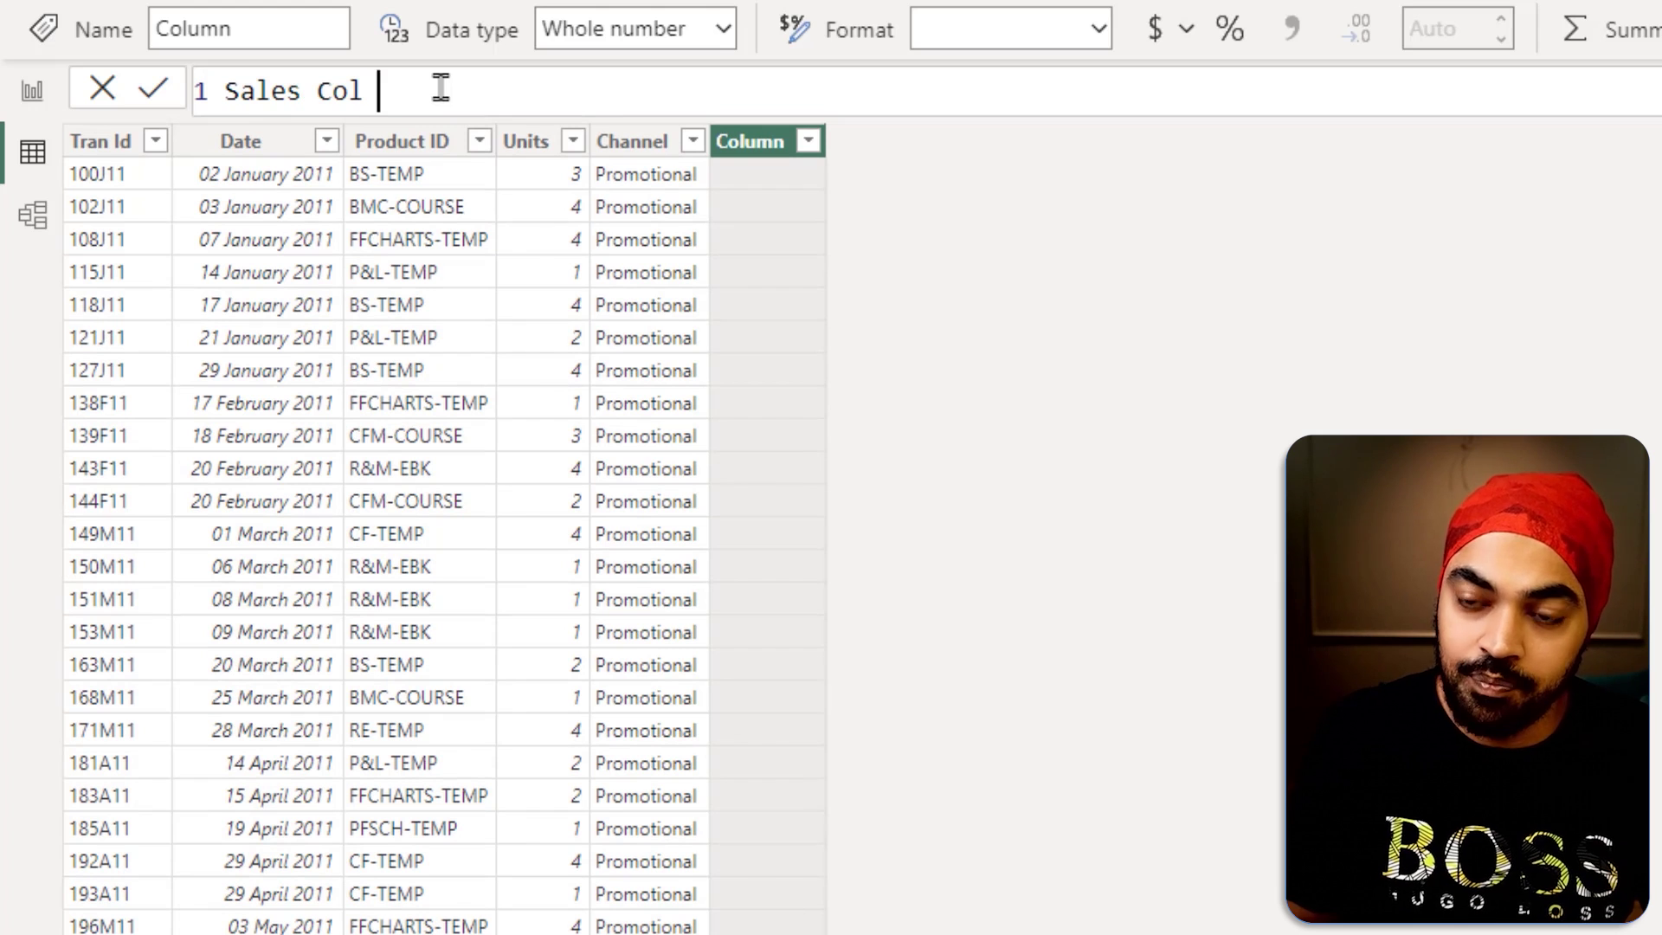
{"action": "type", "text": "="}
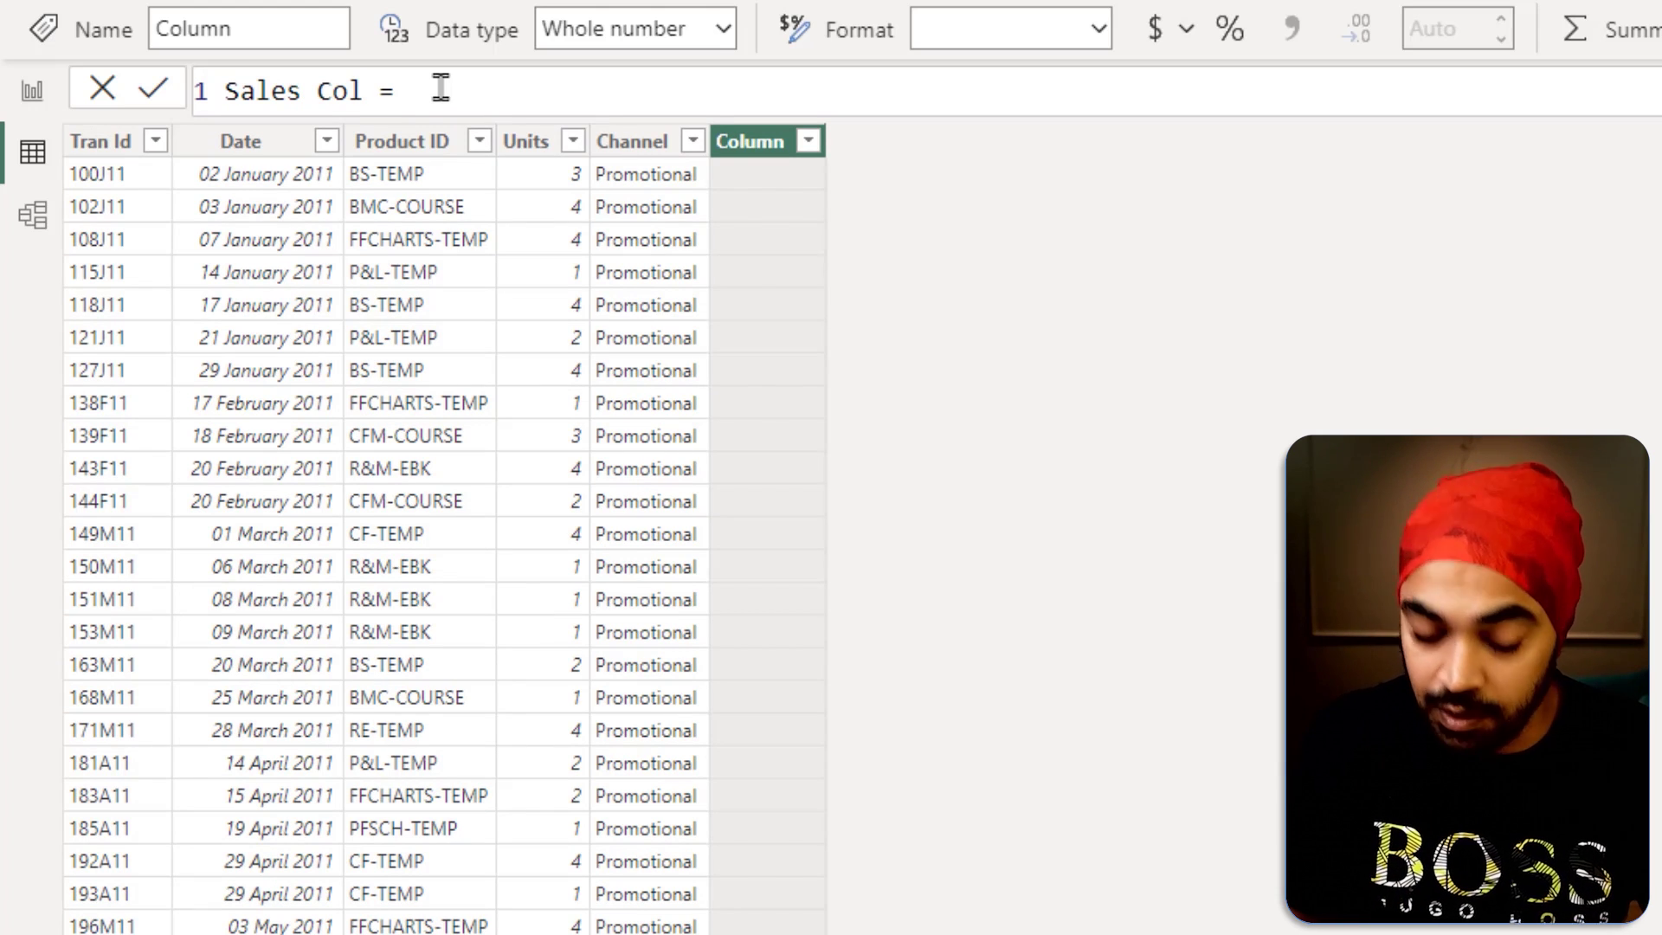
Step: Enter RELATED(Products[Price]) as the start of the Sales Col formula
{"action": "type", "text": "r"}
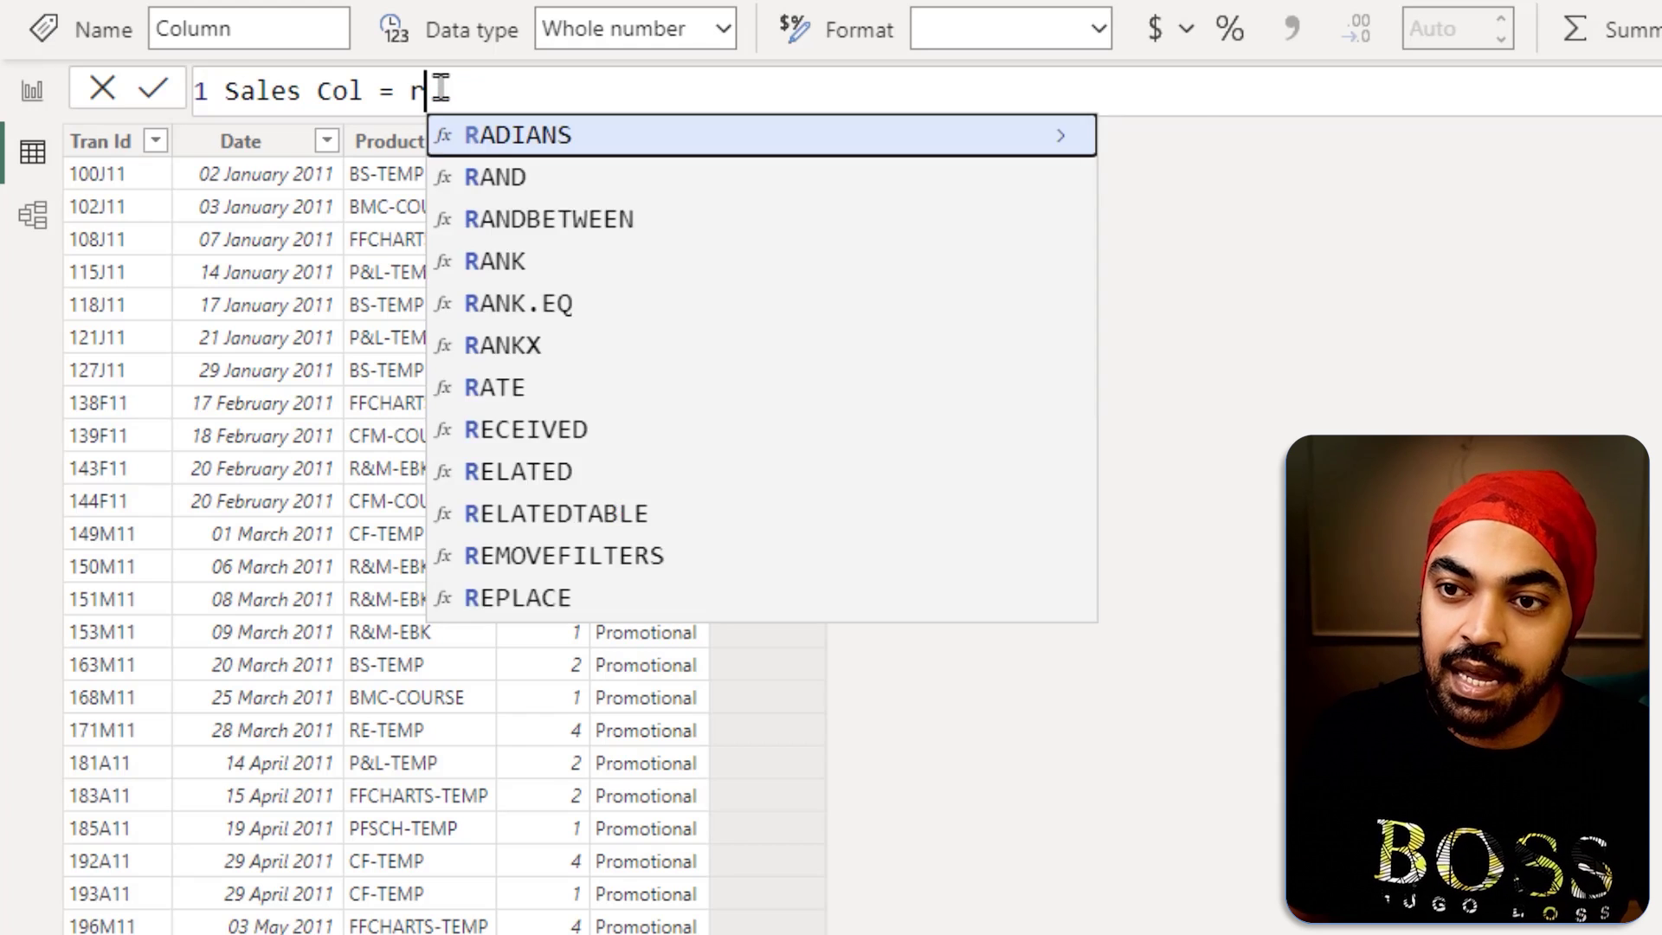
{"action": "type", "text": "el"}
{"action": "key", "text": "Tab"}
{"action": "type", "text": "pro"}
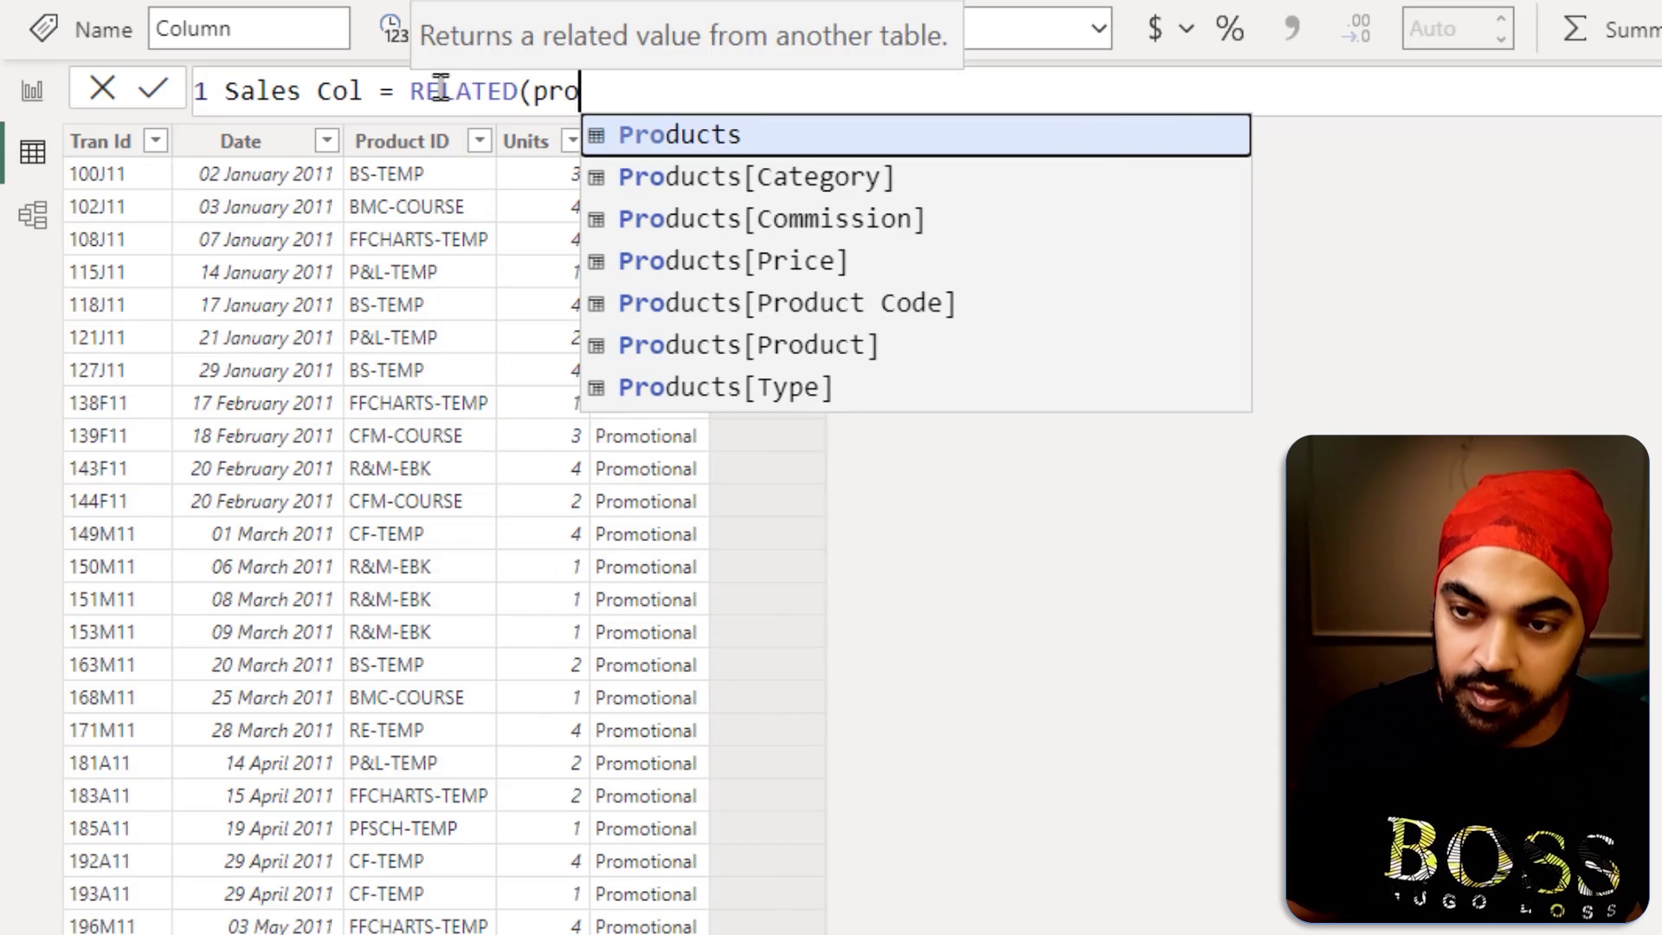
{"action": "key", "text": "Down"}
{"action": "key", "text": "Down"}
{"action": "key", "text": "Down"}
{"action": "key", "text": "Tab"}
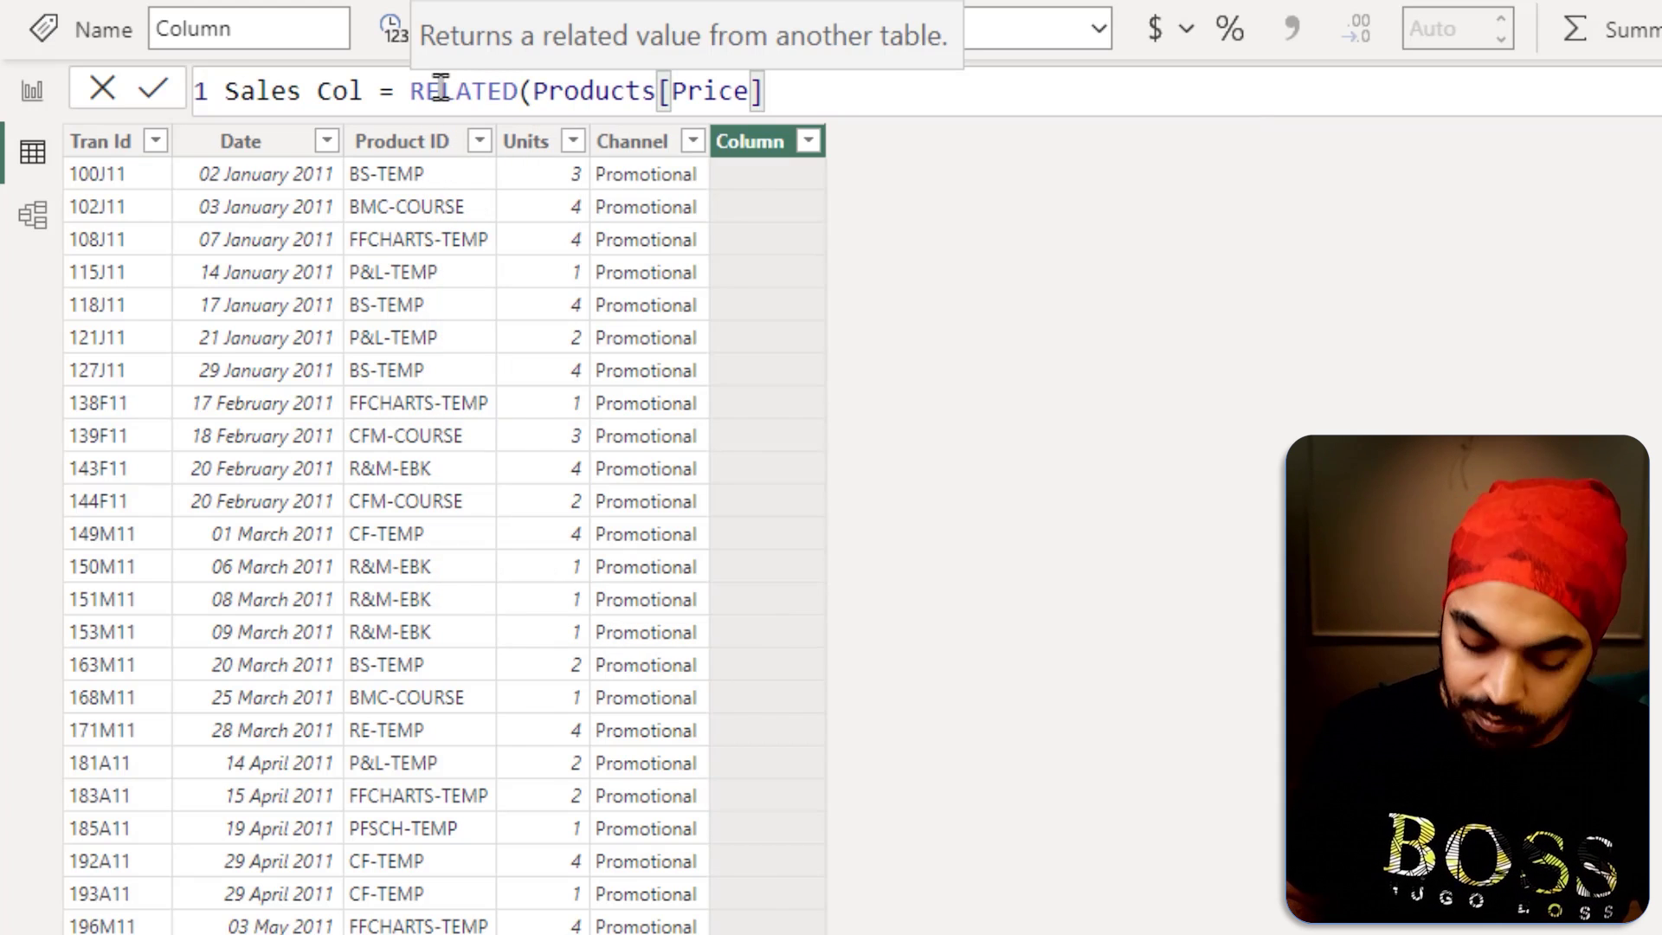
{"action": "type", "text": ") "}
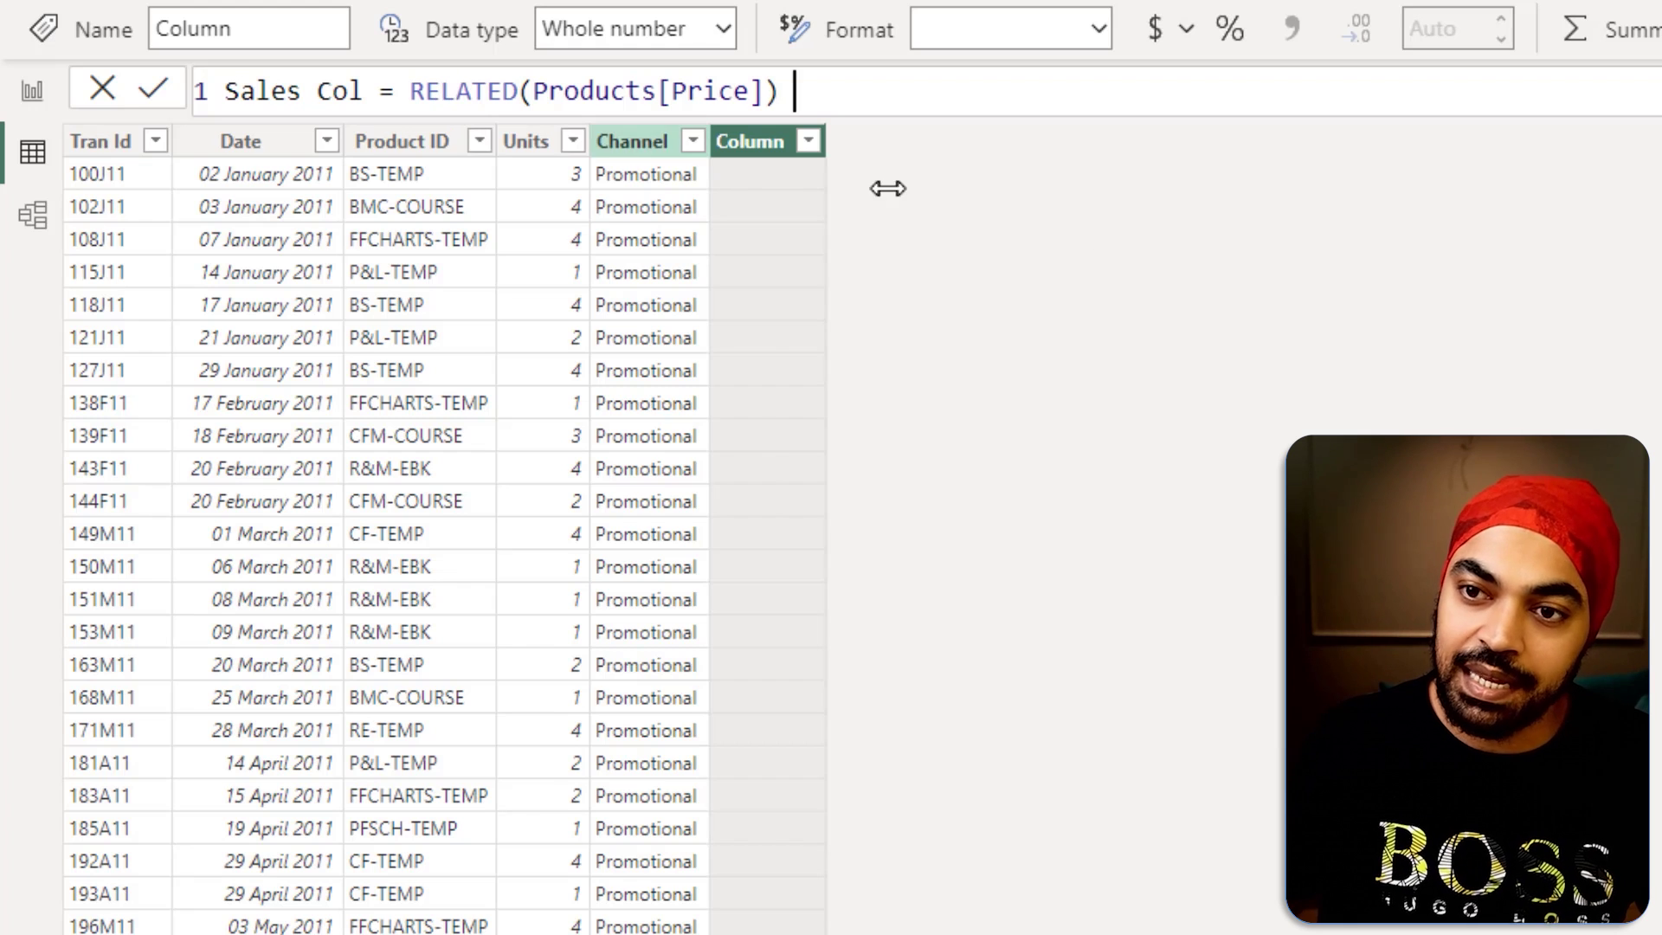
Step: Complete the Sales Col formula by multiplying the related price by Sales[Units], and commit the calculated column
{"action": "type", "text": "* "}
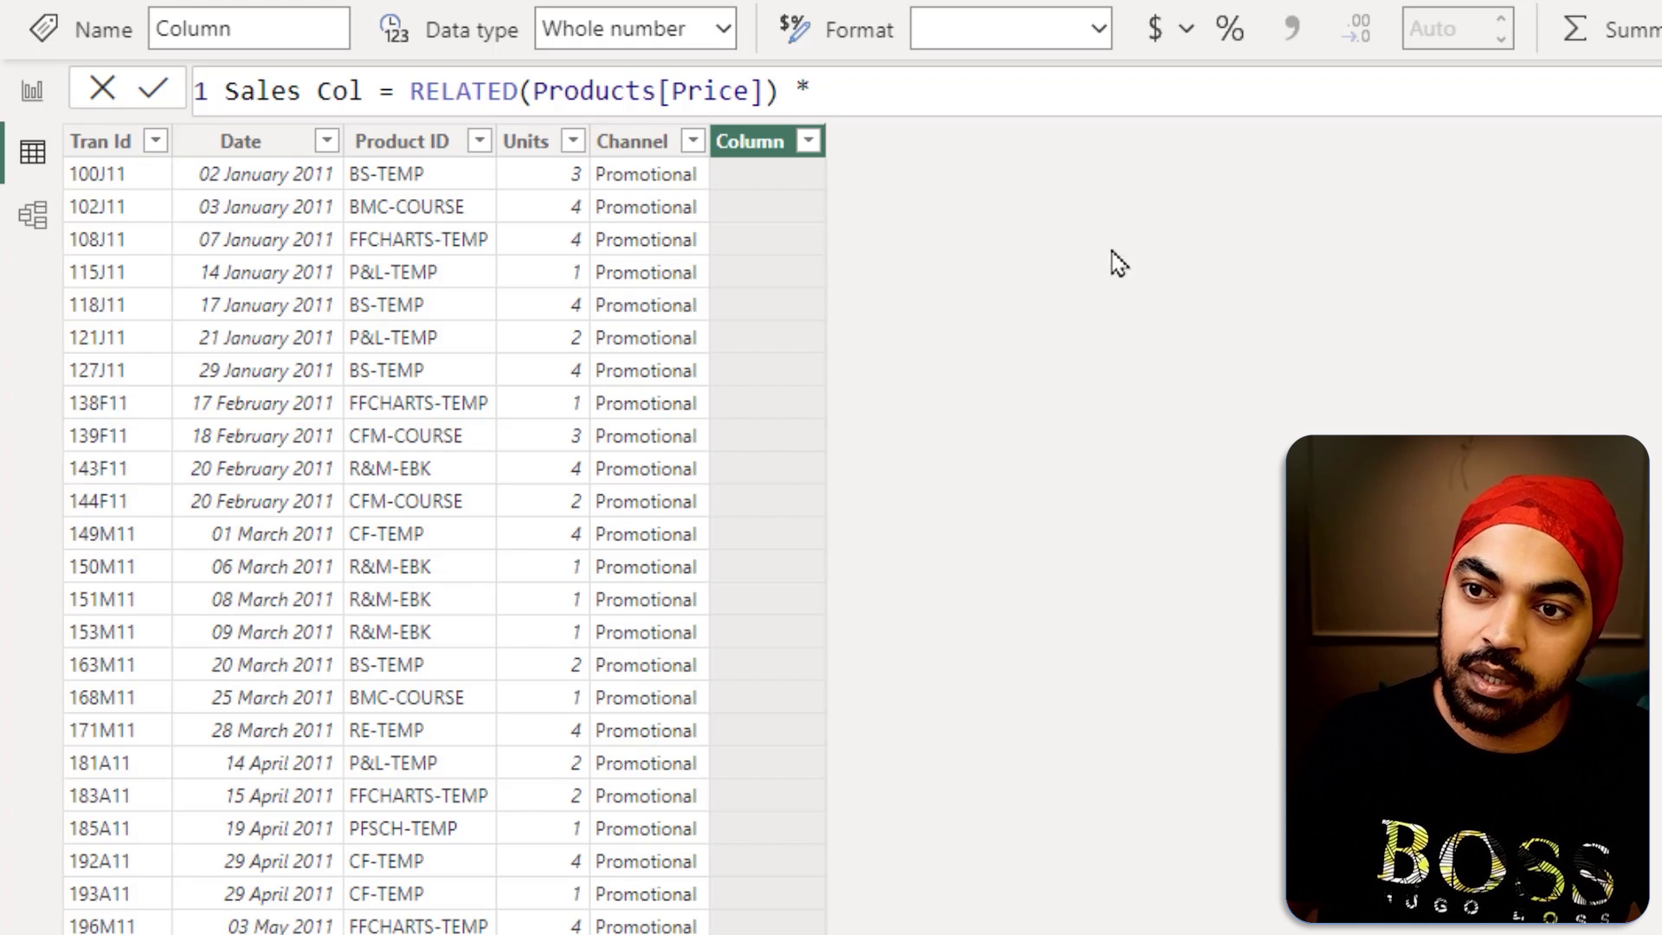
{"action": "type", "text": "sale"}
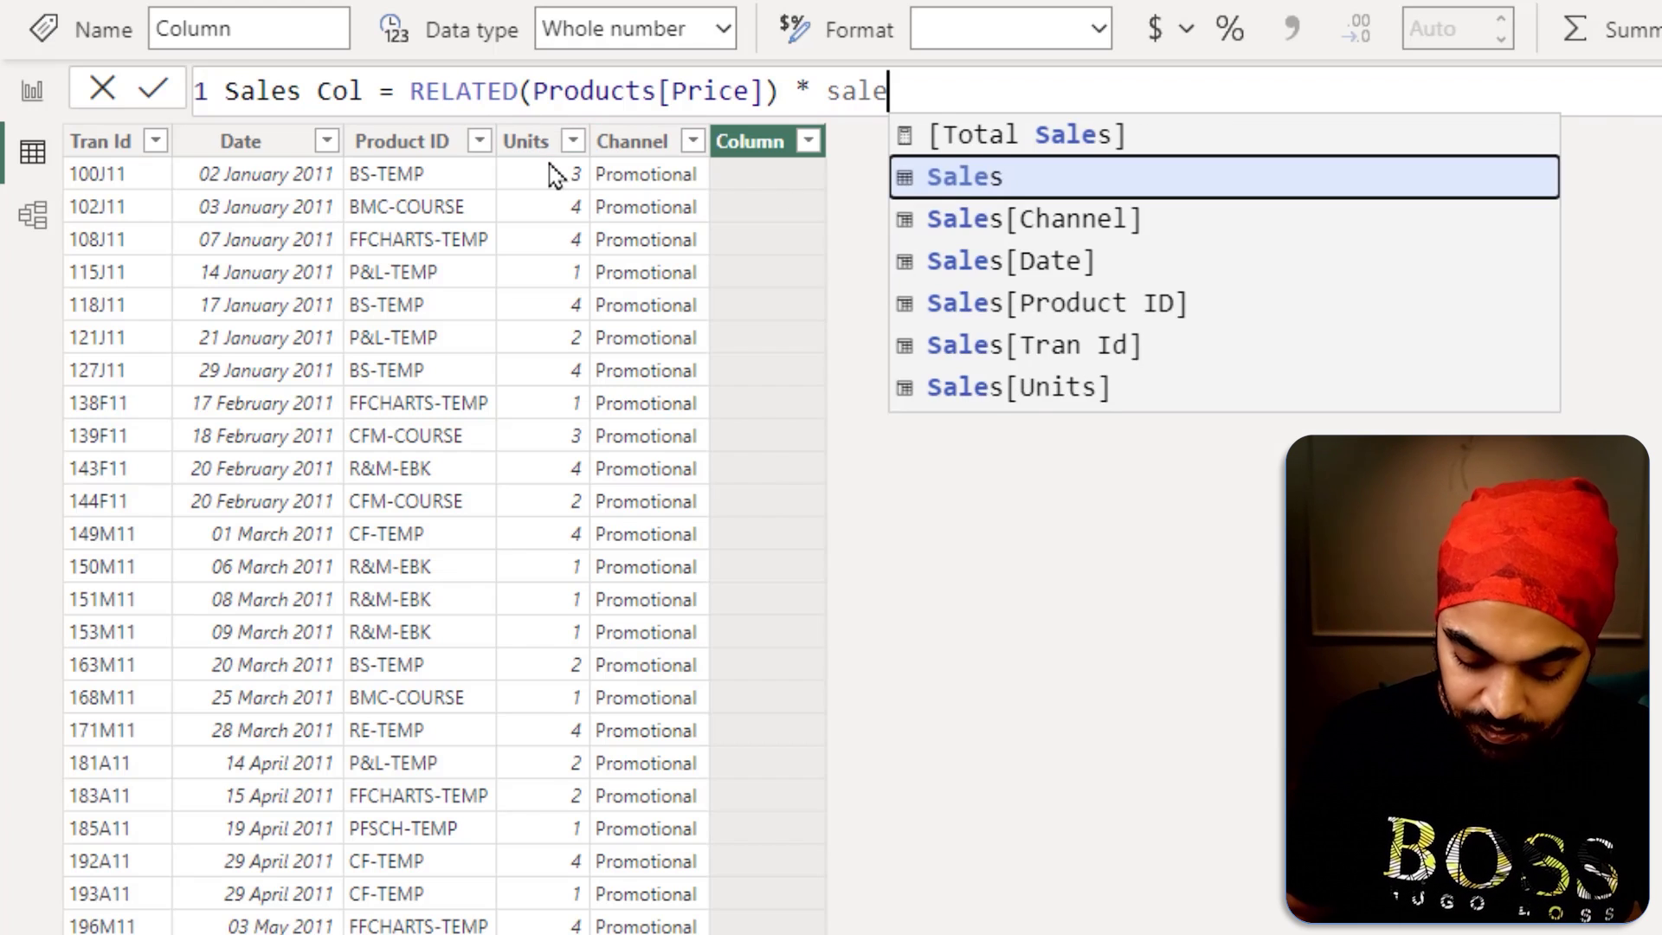
{"action": "type", "text": "s[u"}
{"action": "key", "text": "Tab"}
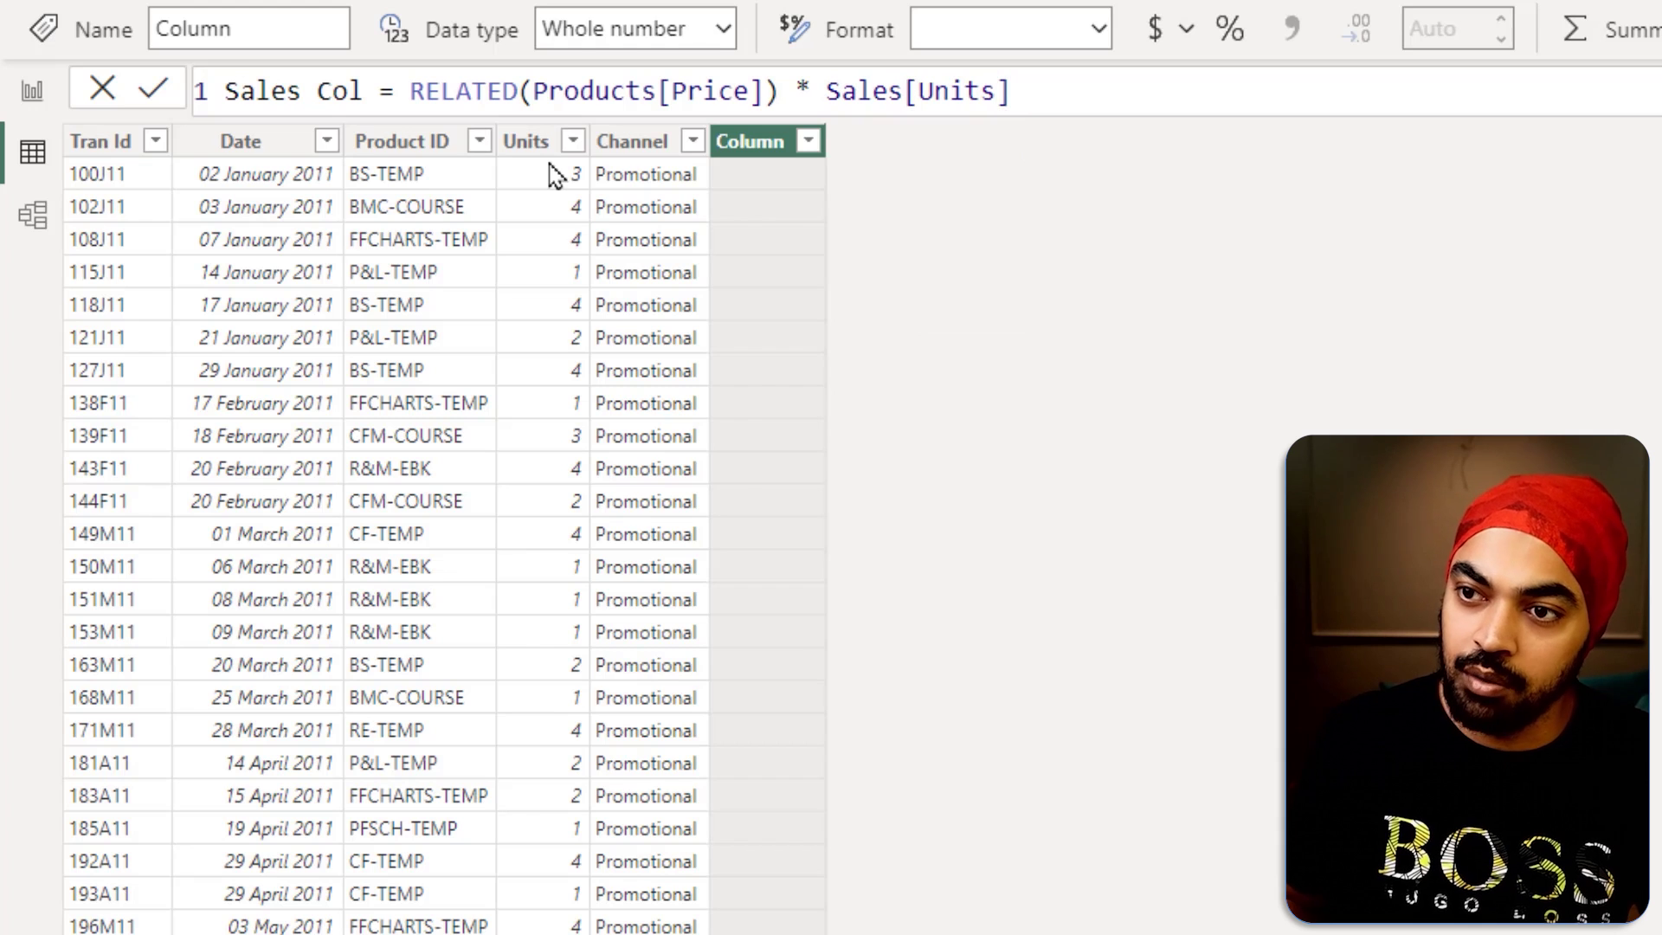
{"action": "key", "text": "Return"}
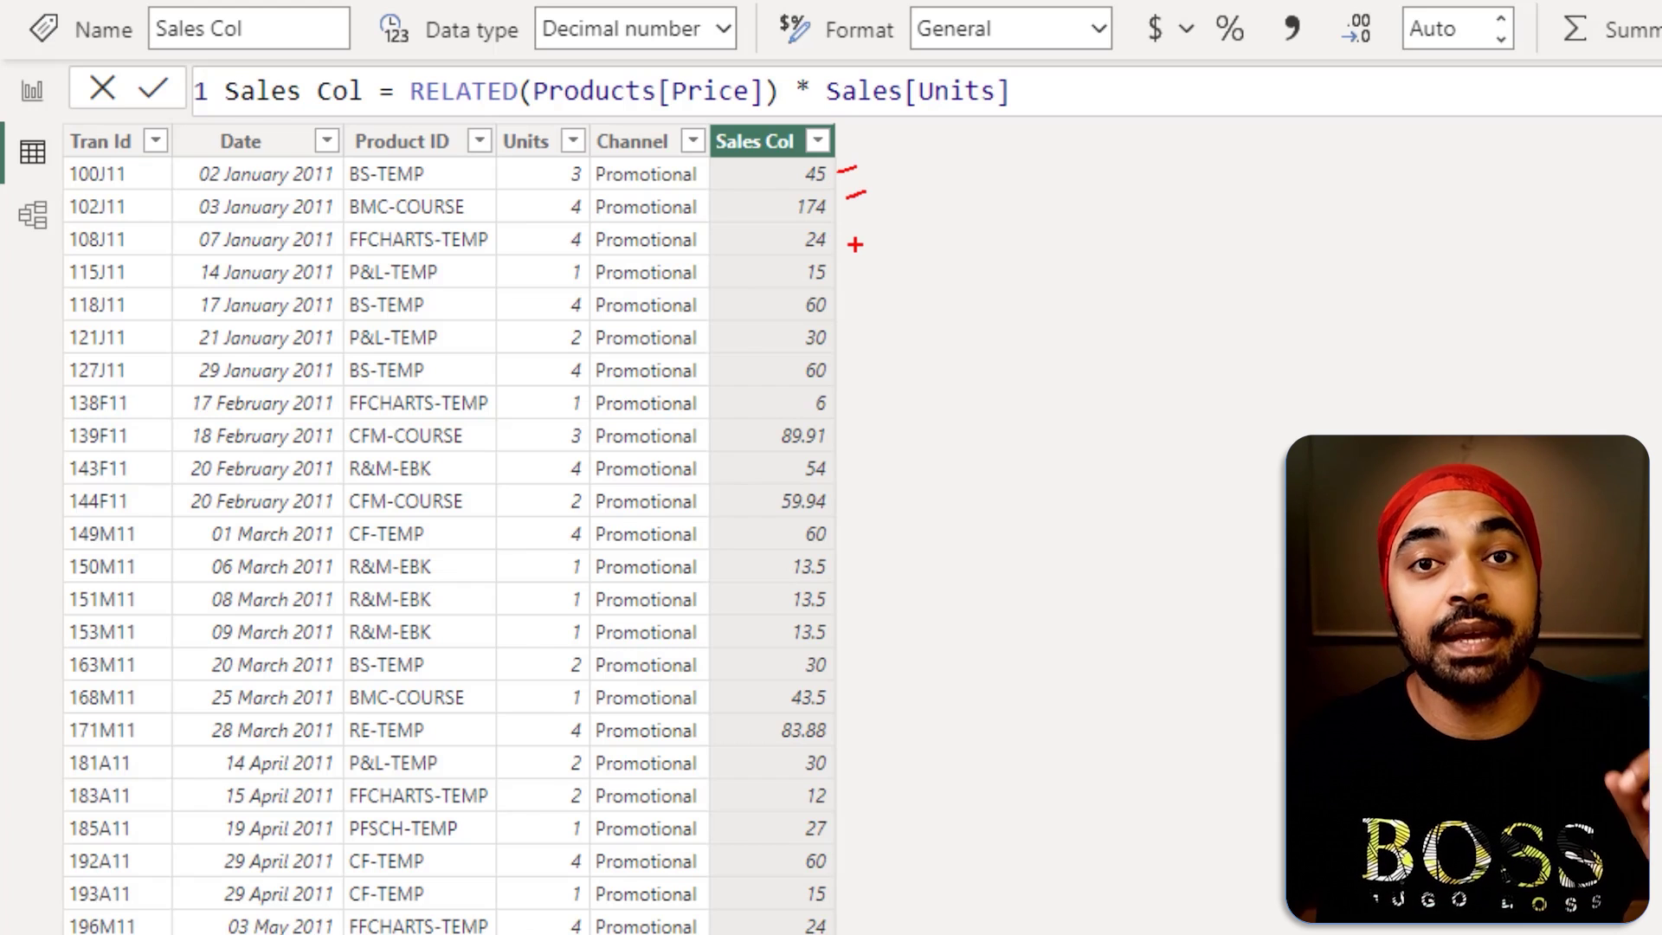
{"action": "left_click_drag", "start_coordinate": [867, 161], "coordinate": [881, 323]}
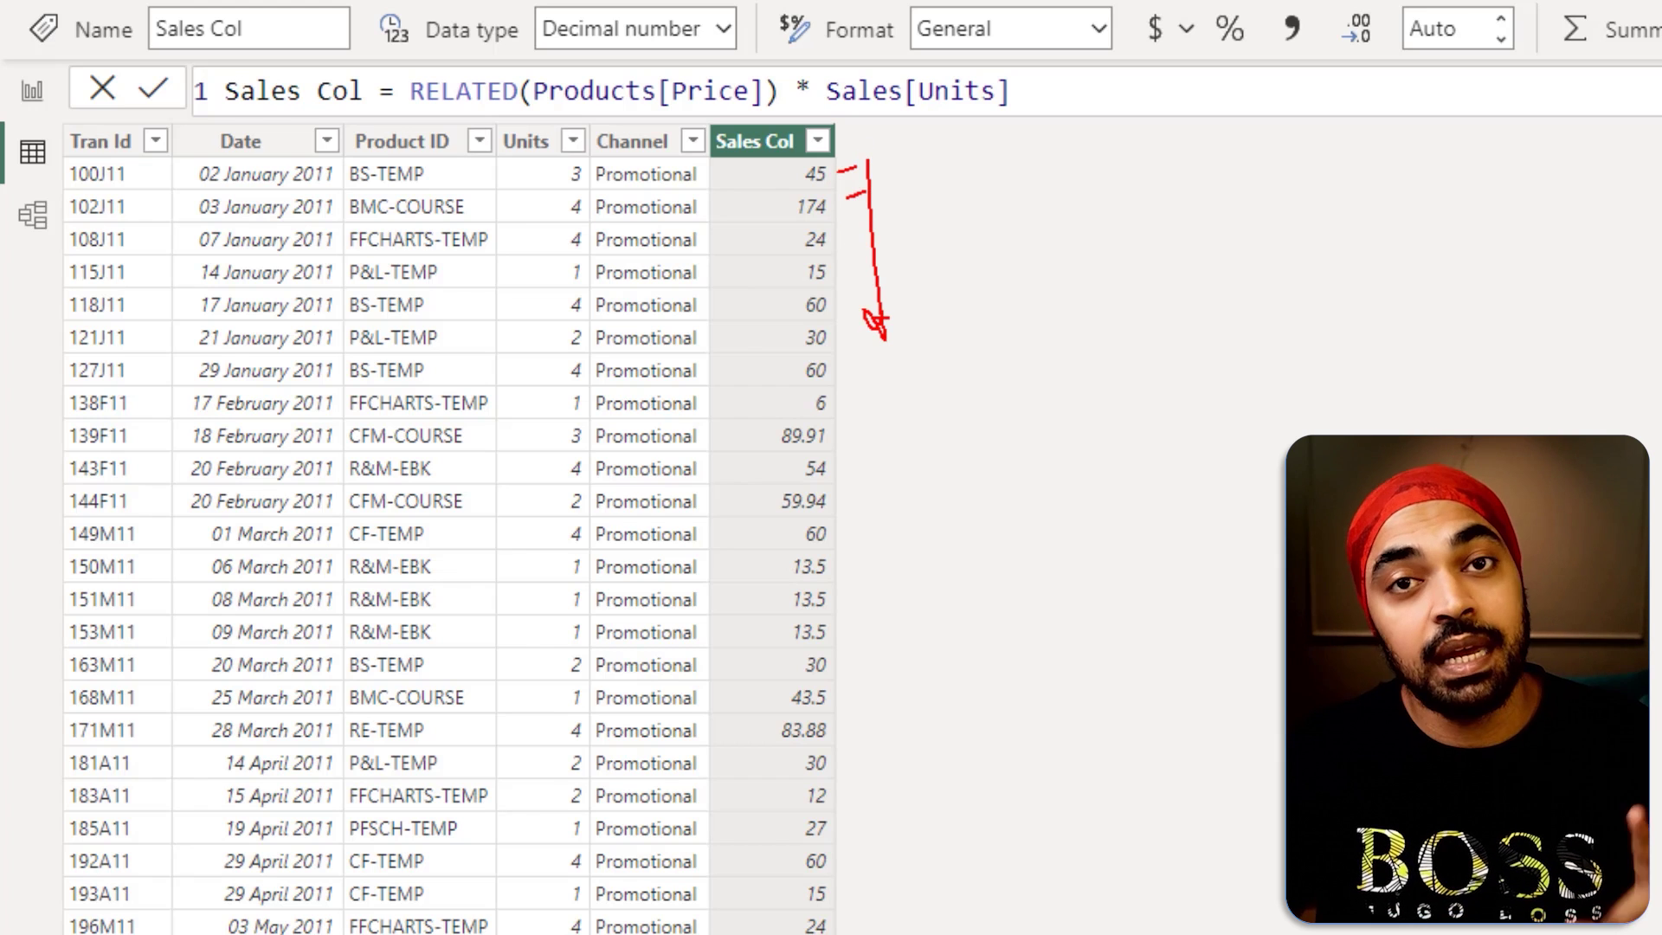
{"action": "key", "text": "Escape"}
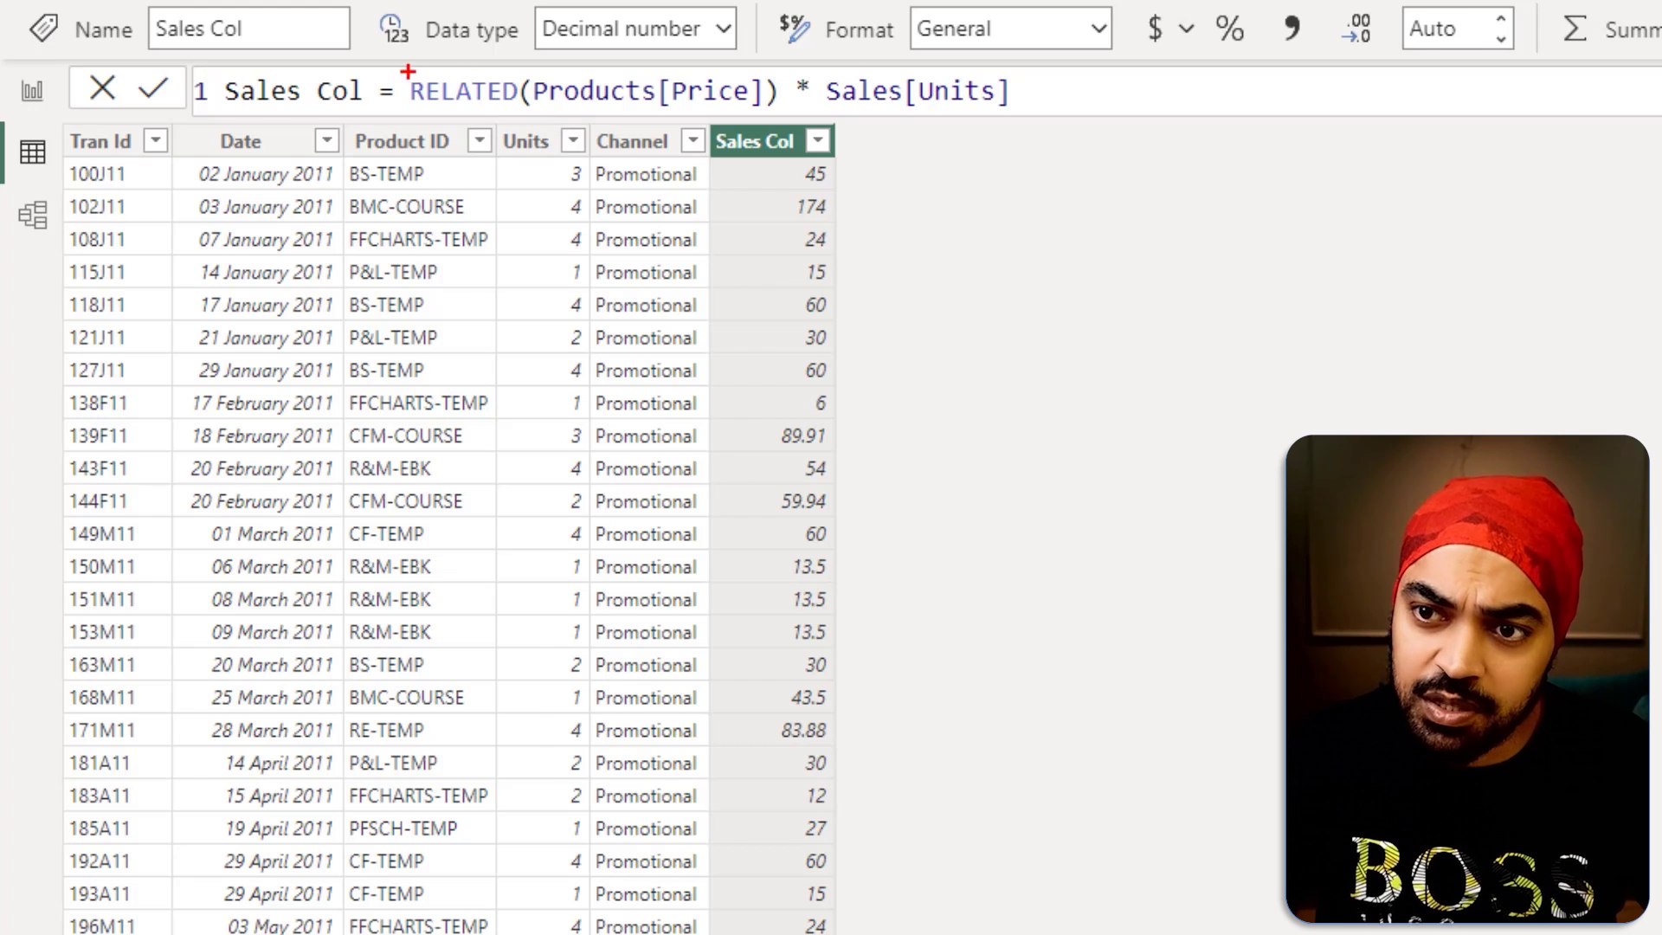
{"action": "left_click_drag", "start_coordinate": [407, 69], "coordinate": [1134, 116]}
{"action": "key", "text": "Escape"}
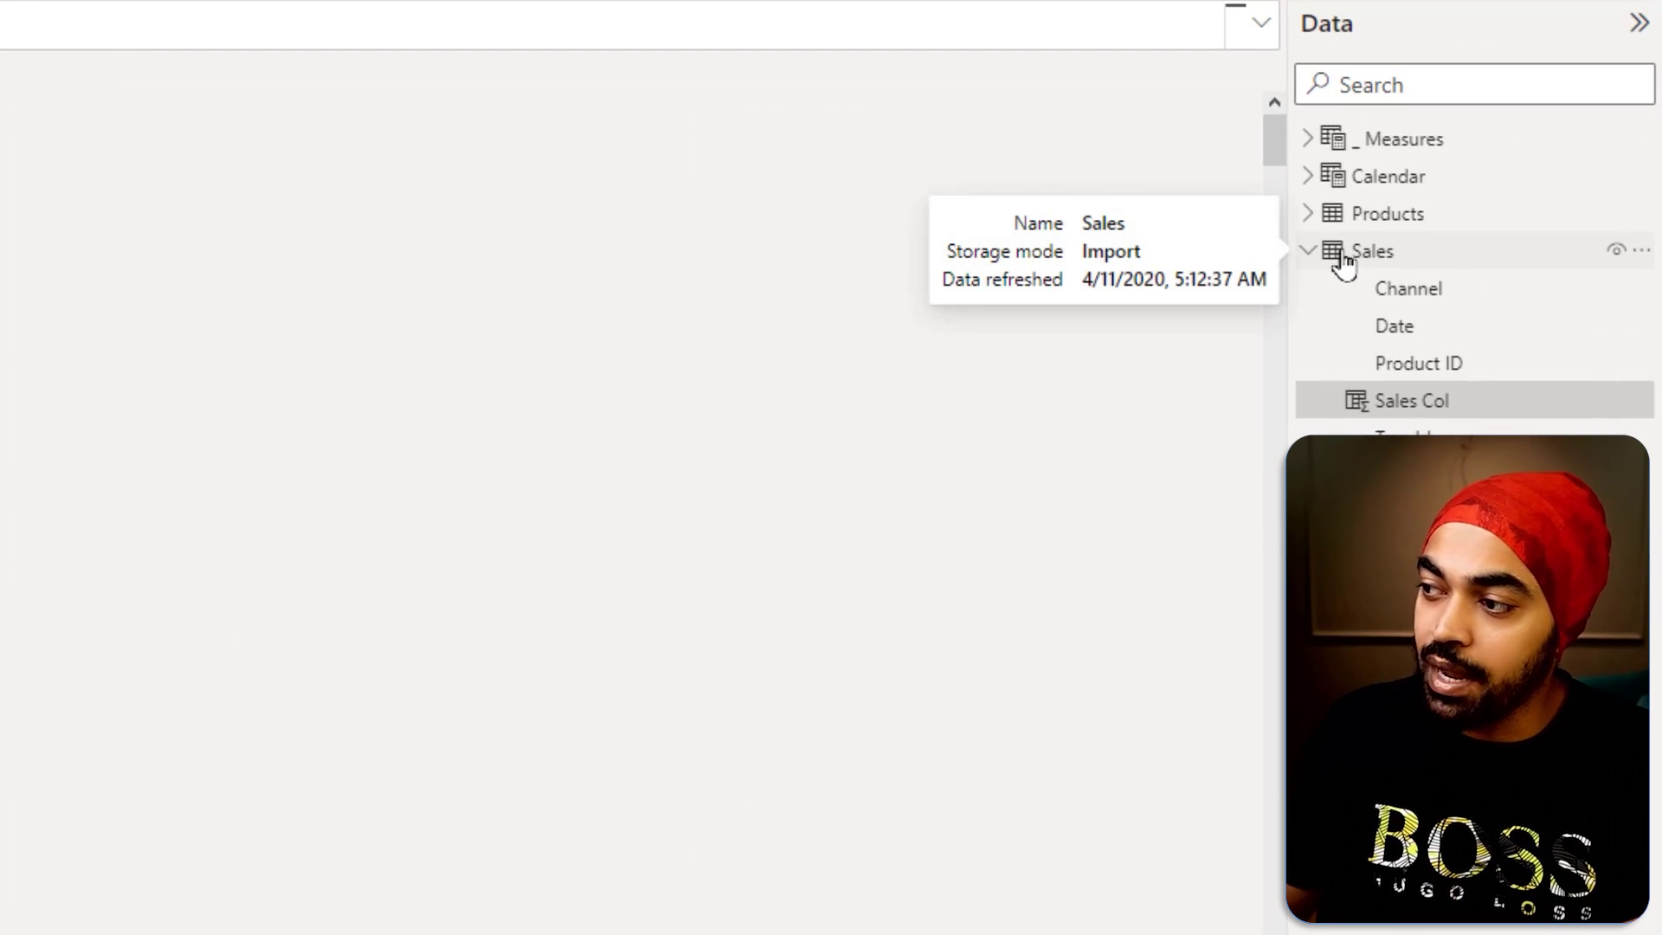
Step: Start a new measure in the Sales table named Total Sales measure, with its formula beginning on a second line
{"action": "right_click", "coordinate": [1345, 264]}
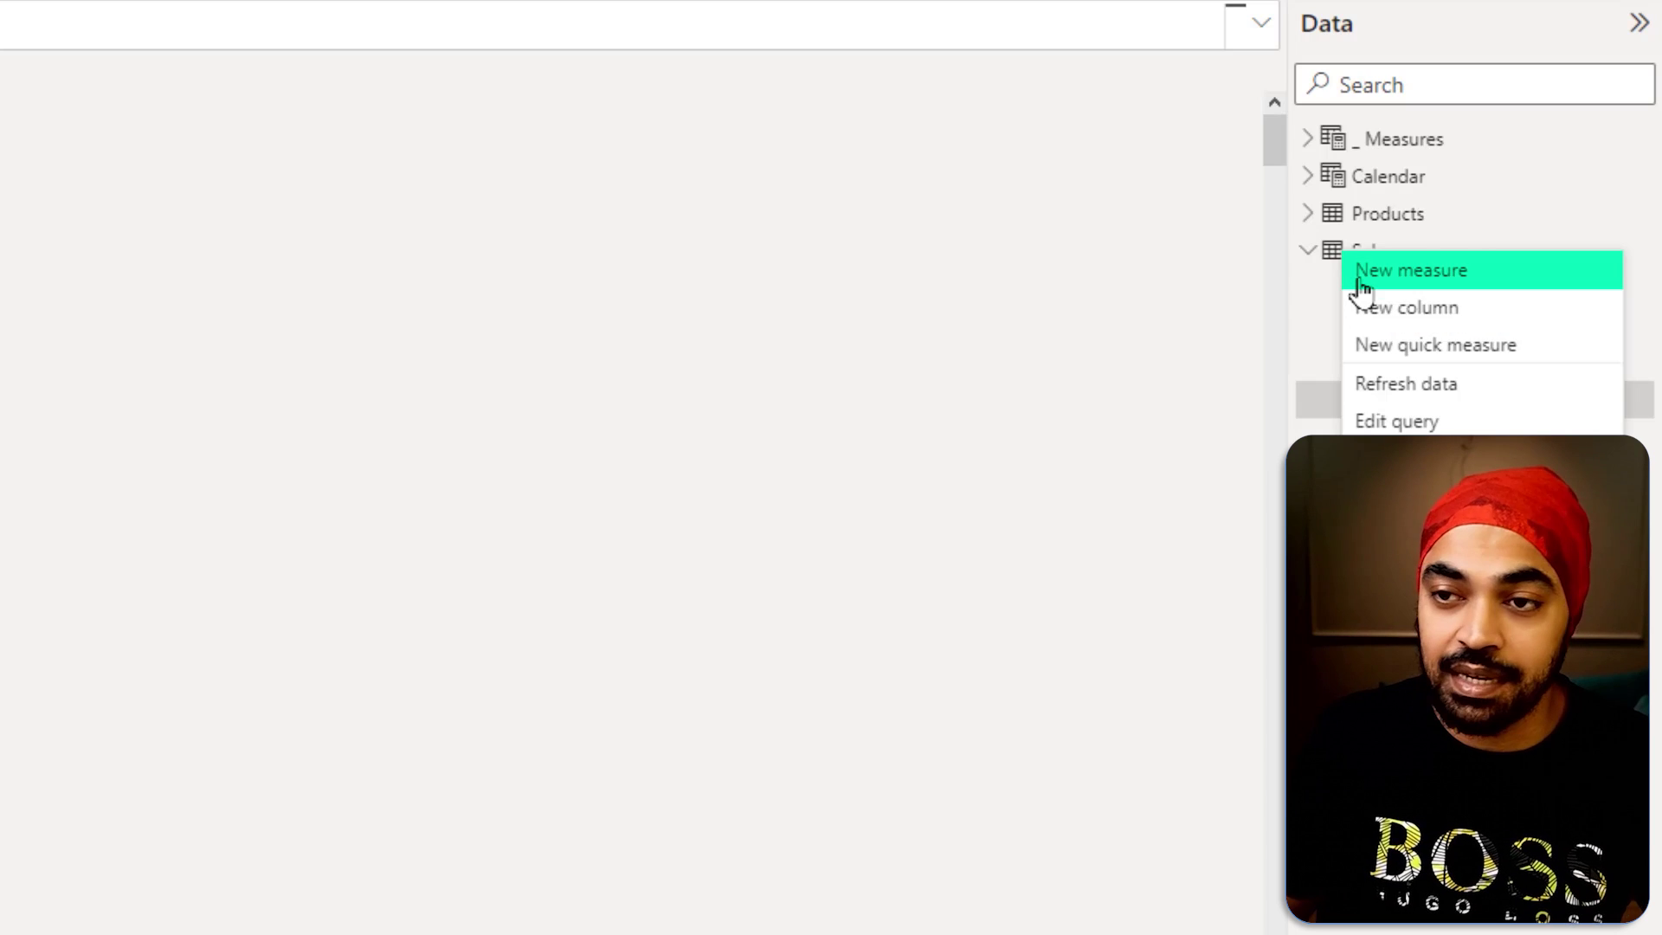
{"action": "left_click", "coordinate": [1360, 275]}
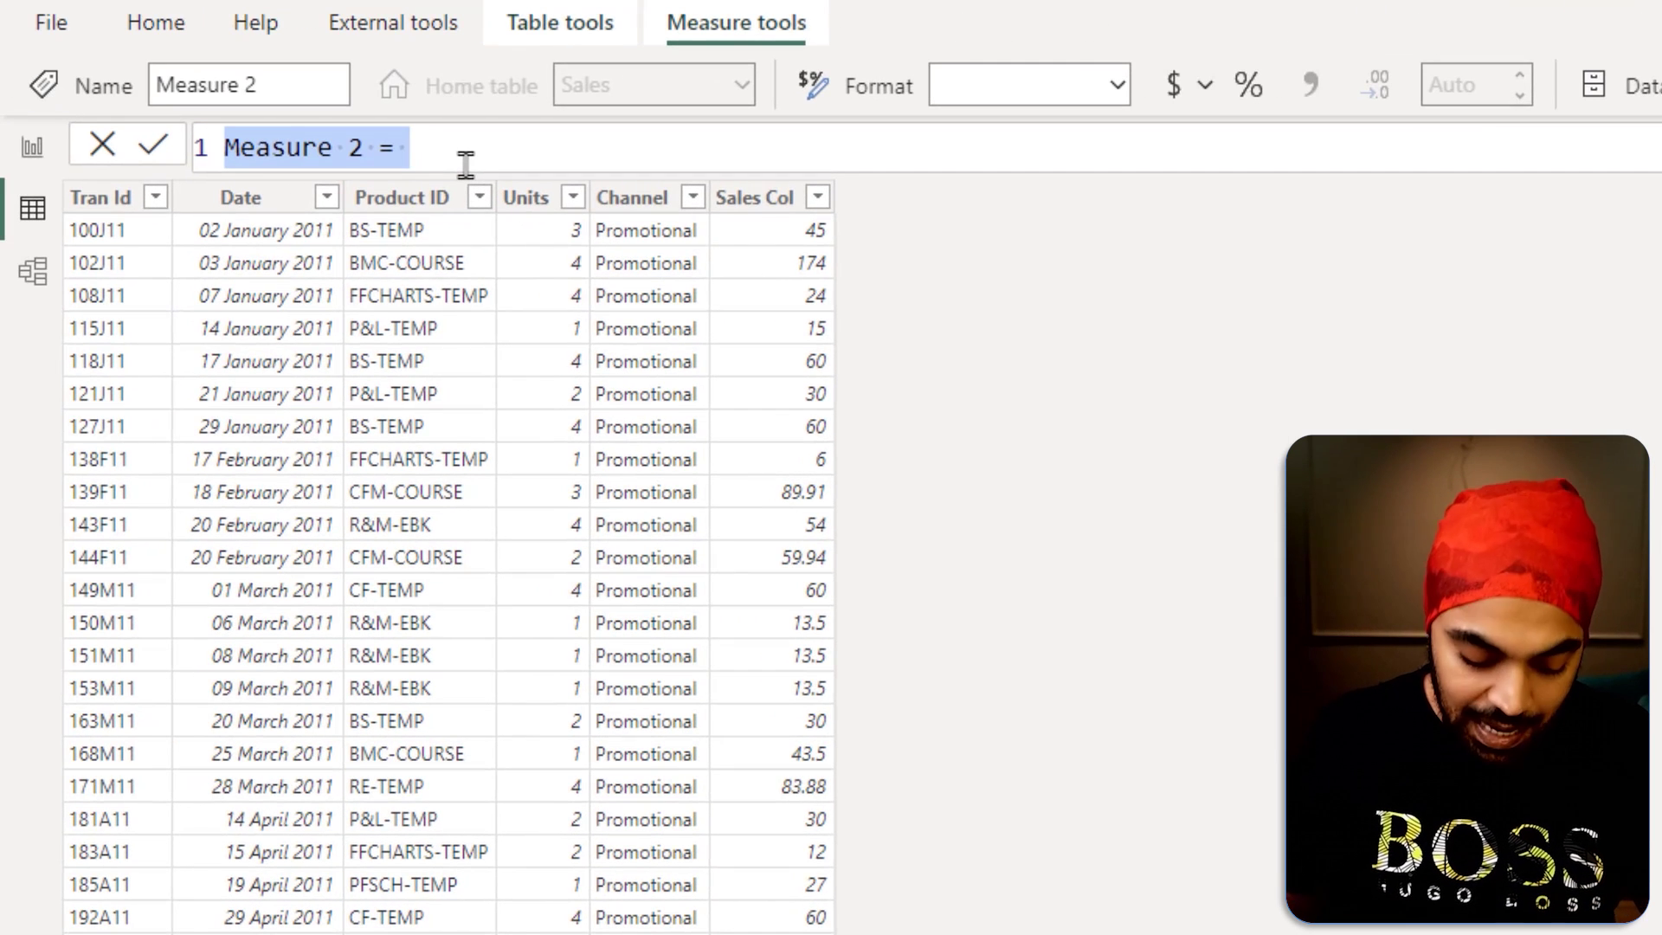
{"action": "type", "text": "T"}
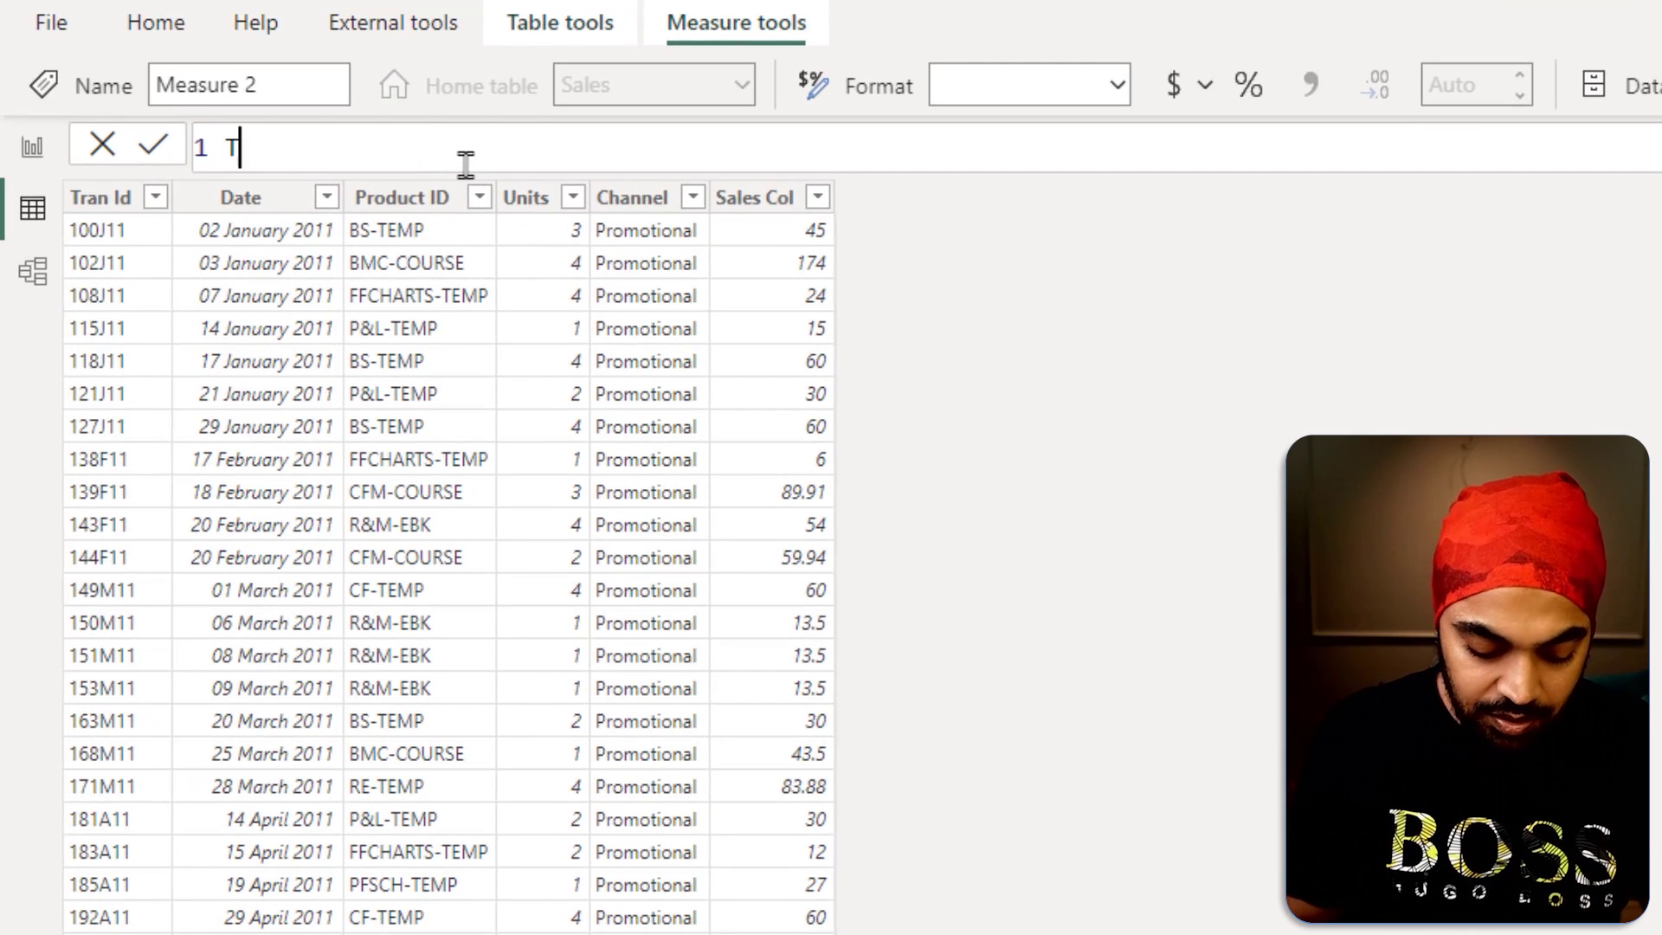
{"action": "type", "text": "otal Sales meas"}
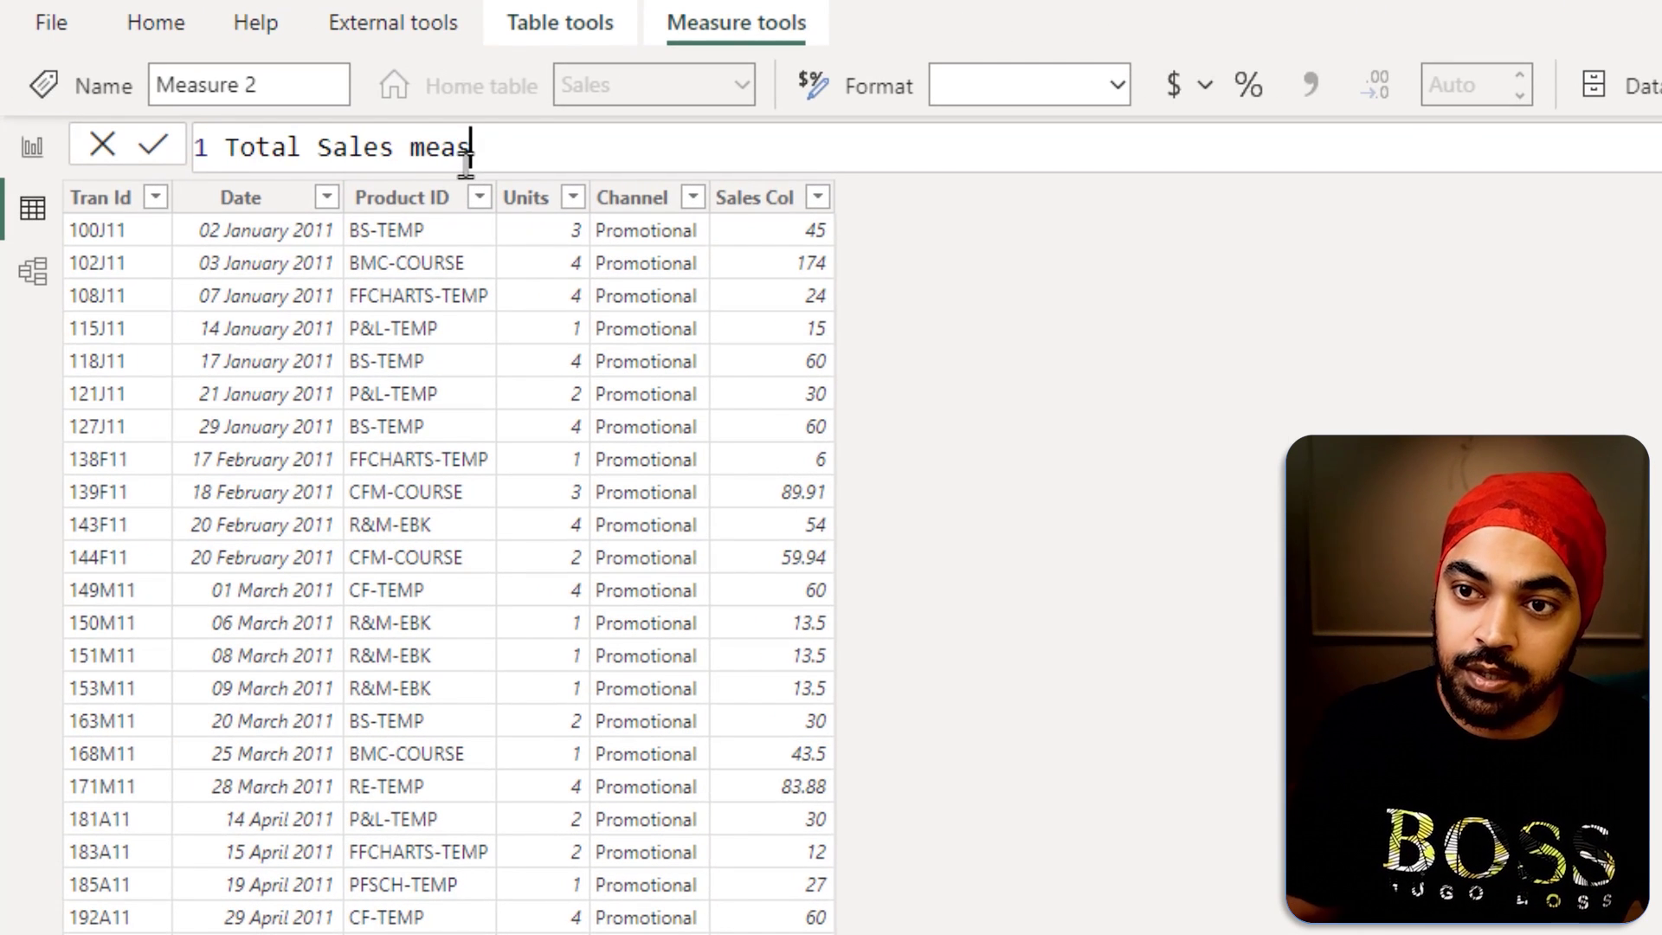
{"action": "type", "text": "ure ="}
{"action": "key", "text": "shift+Return"}
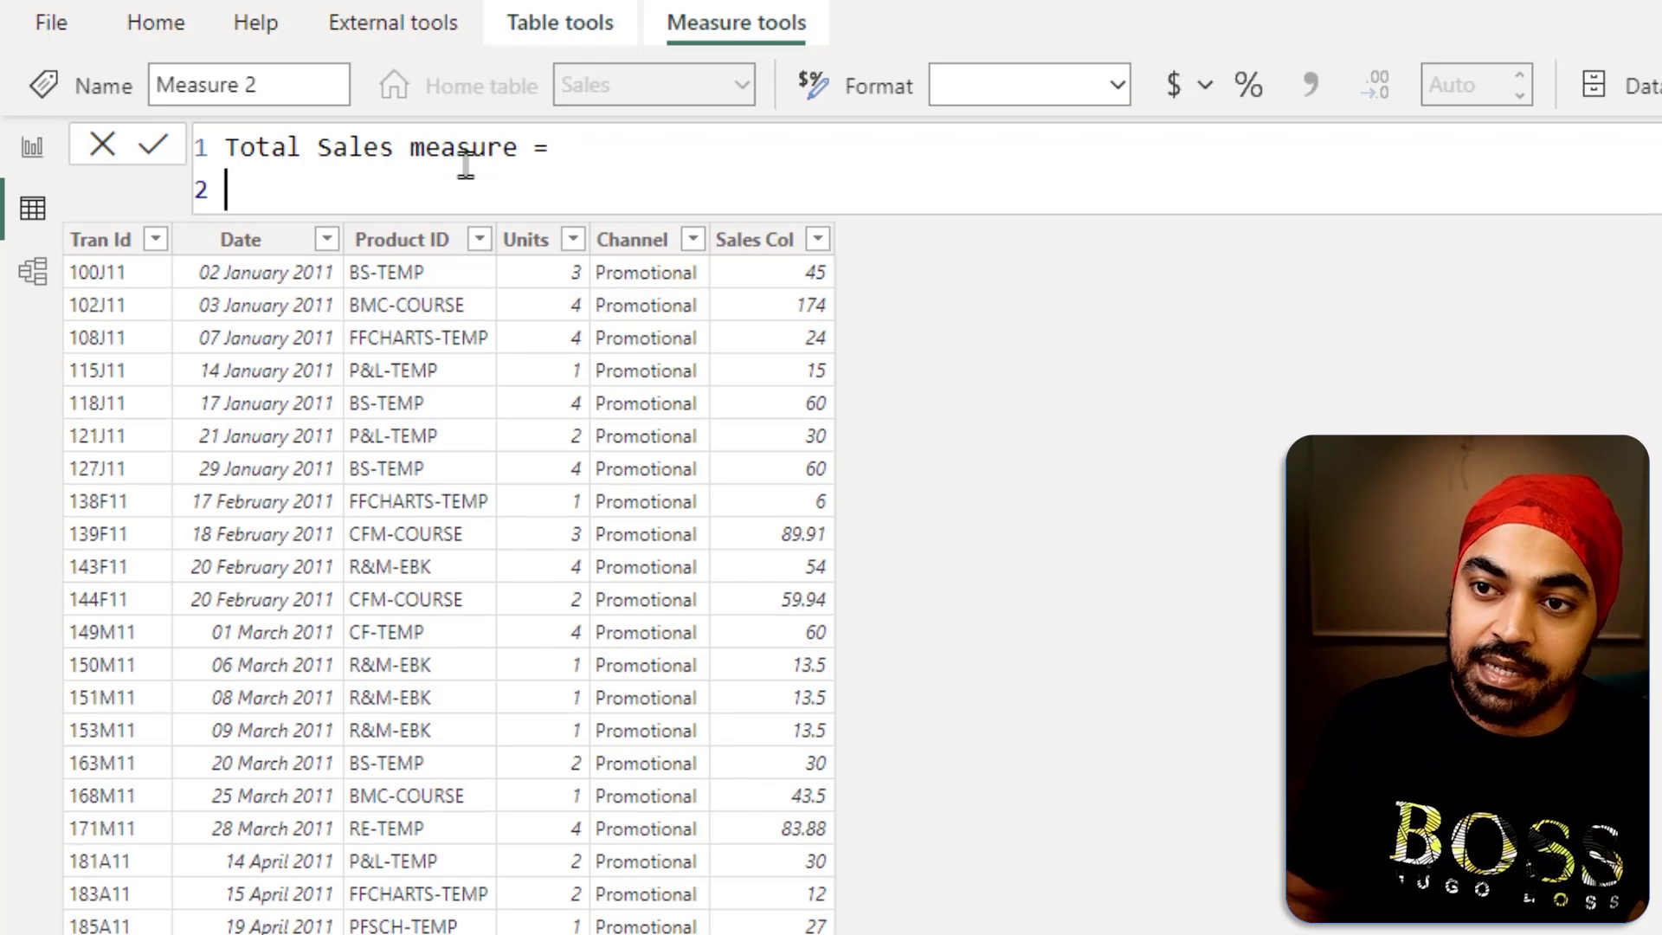
Step: Try to reference a Products column with RELATED directly in the measure formula, and discard the entry
{"action": "type", "text": "rel"}
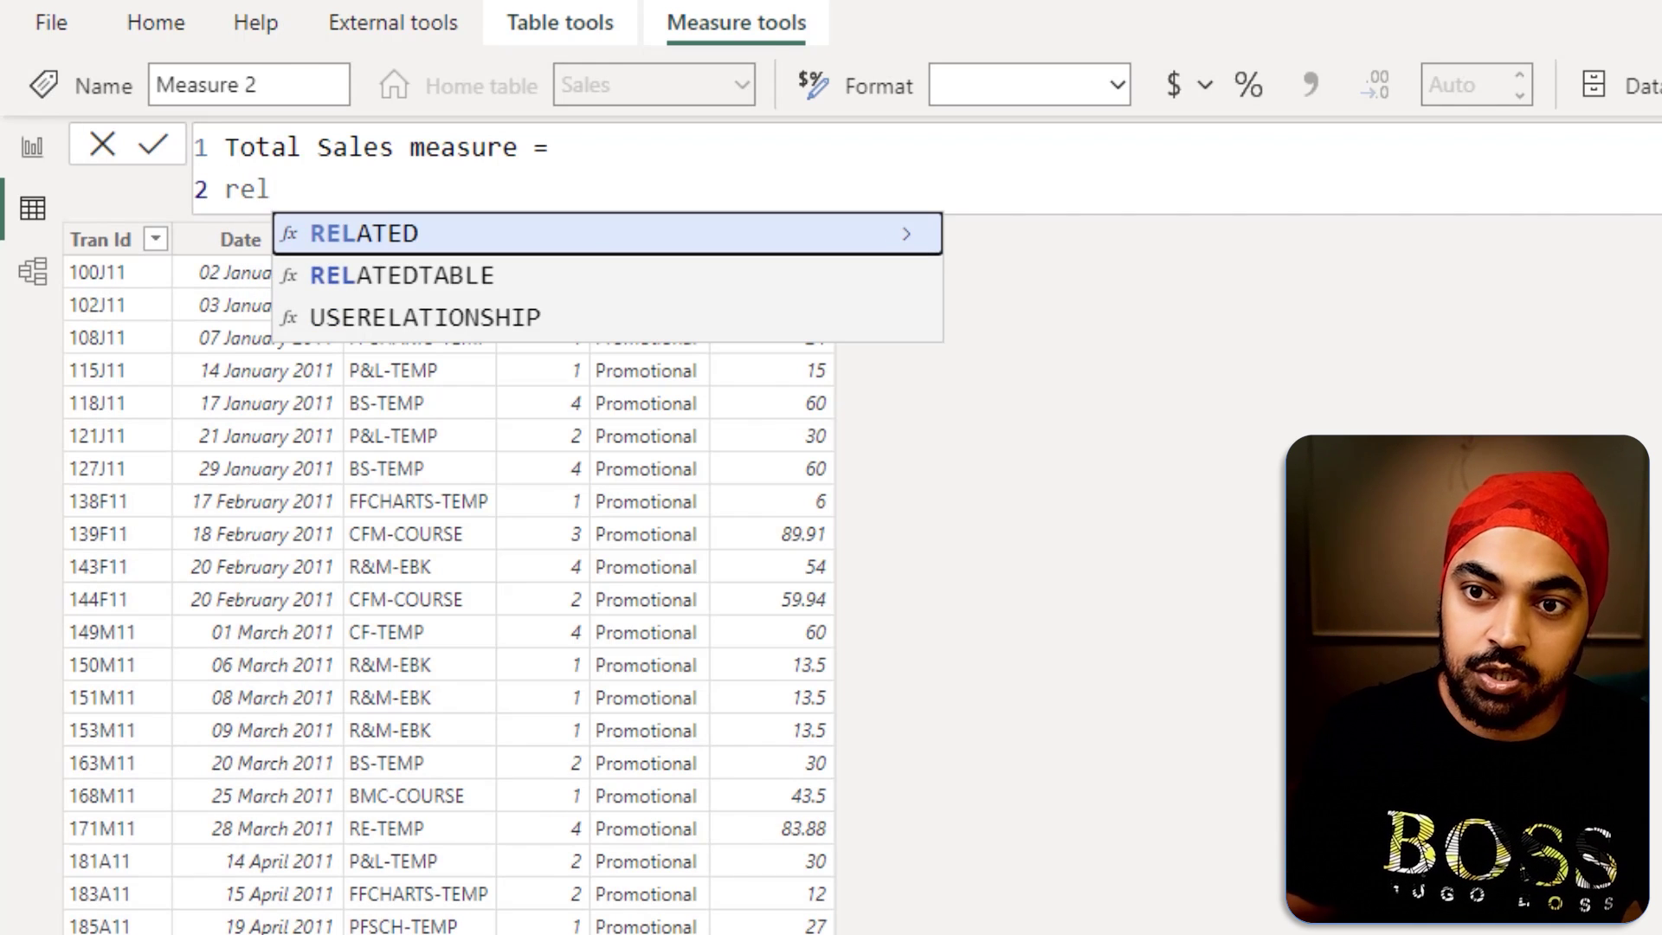
{"action": "key", "text": "Tab"}
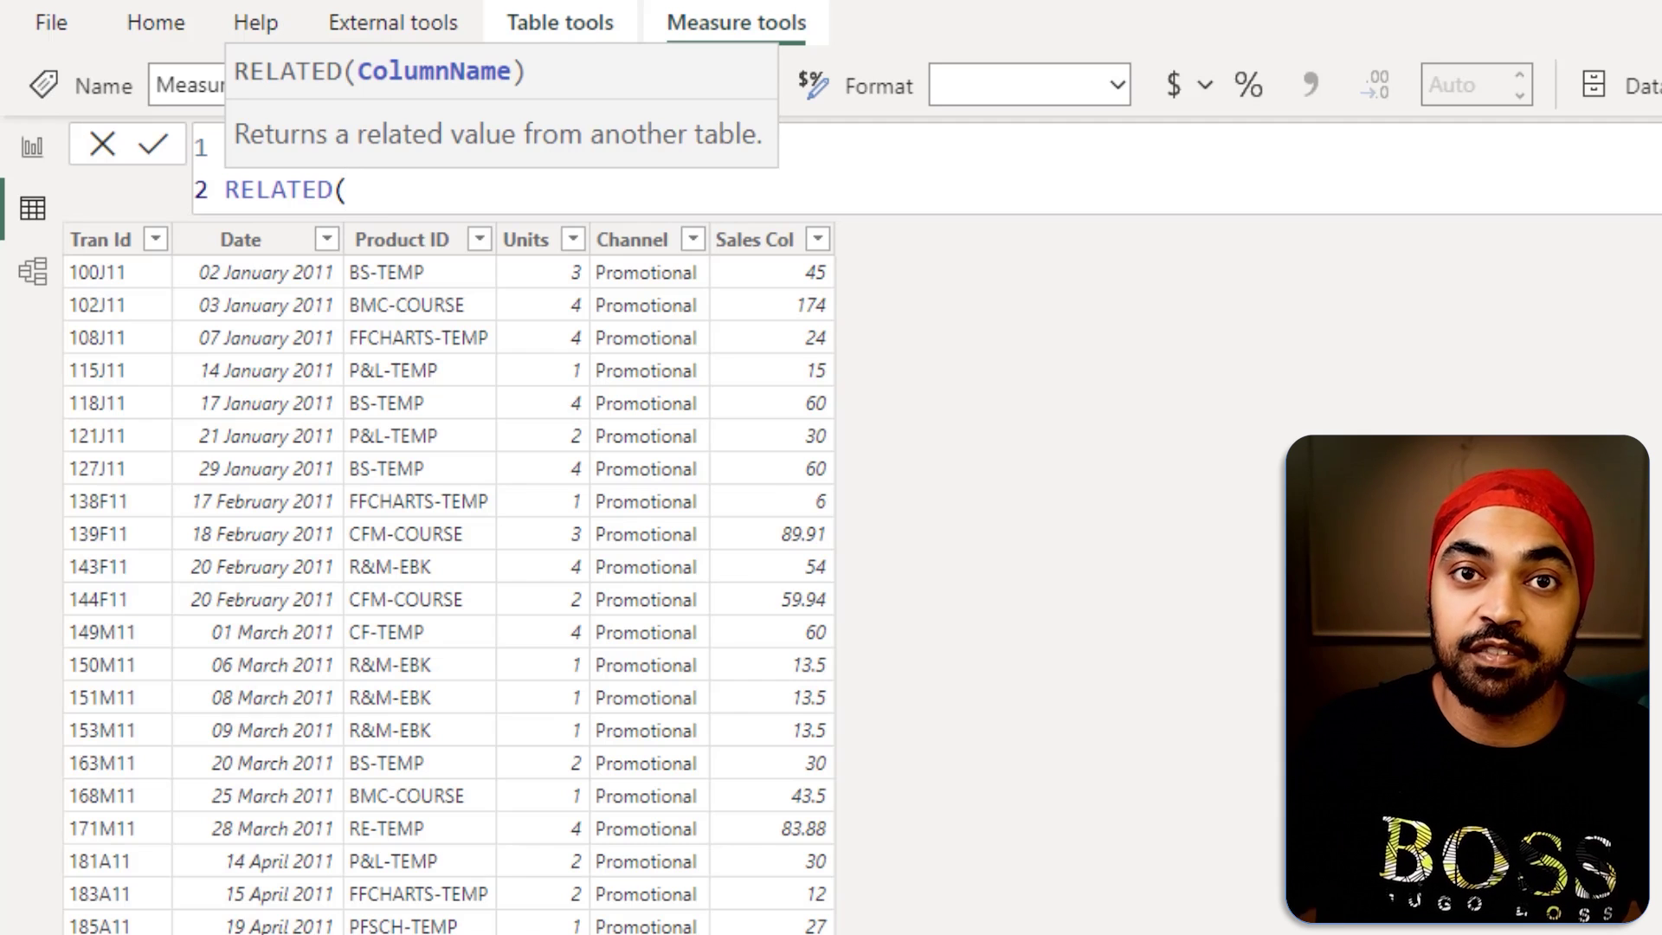
{"action": "type", "text": "rpo"}
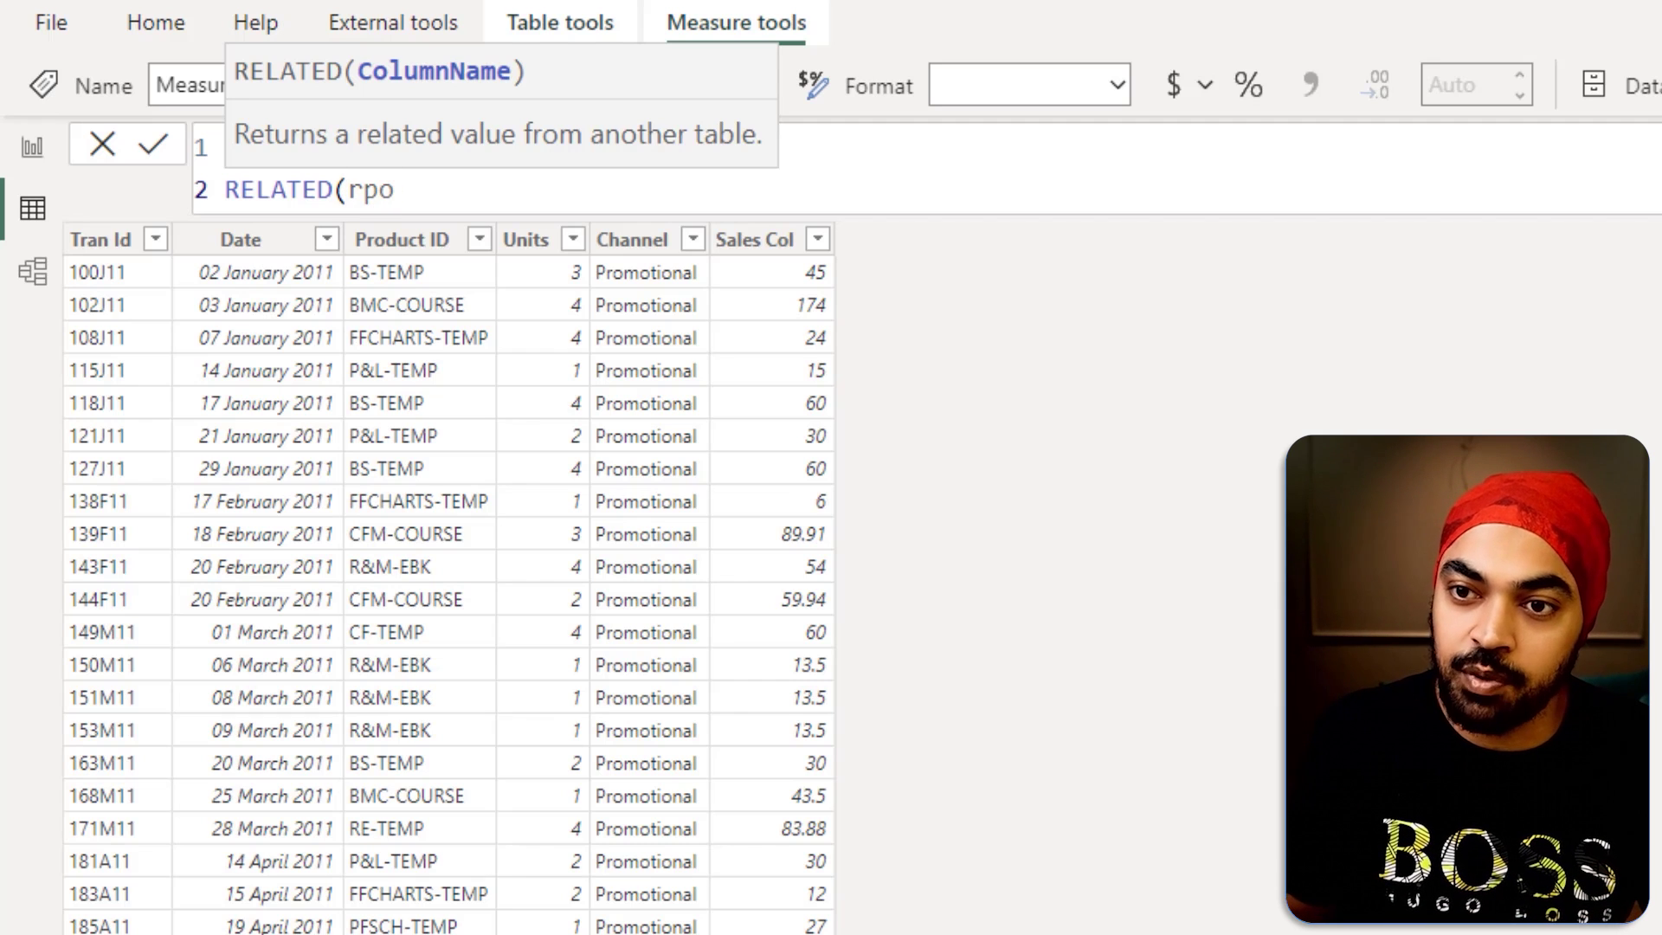
{"action": "key", "text": "BackSpace"}
{"action": "key", "text": "BackSpace"}
{"action": "key", "text": "BackSpace"}
{"action": "type", "text": "pro"}
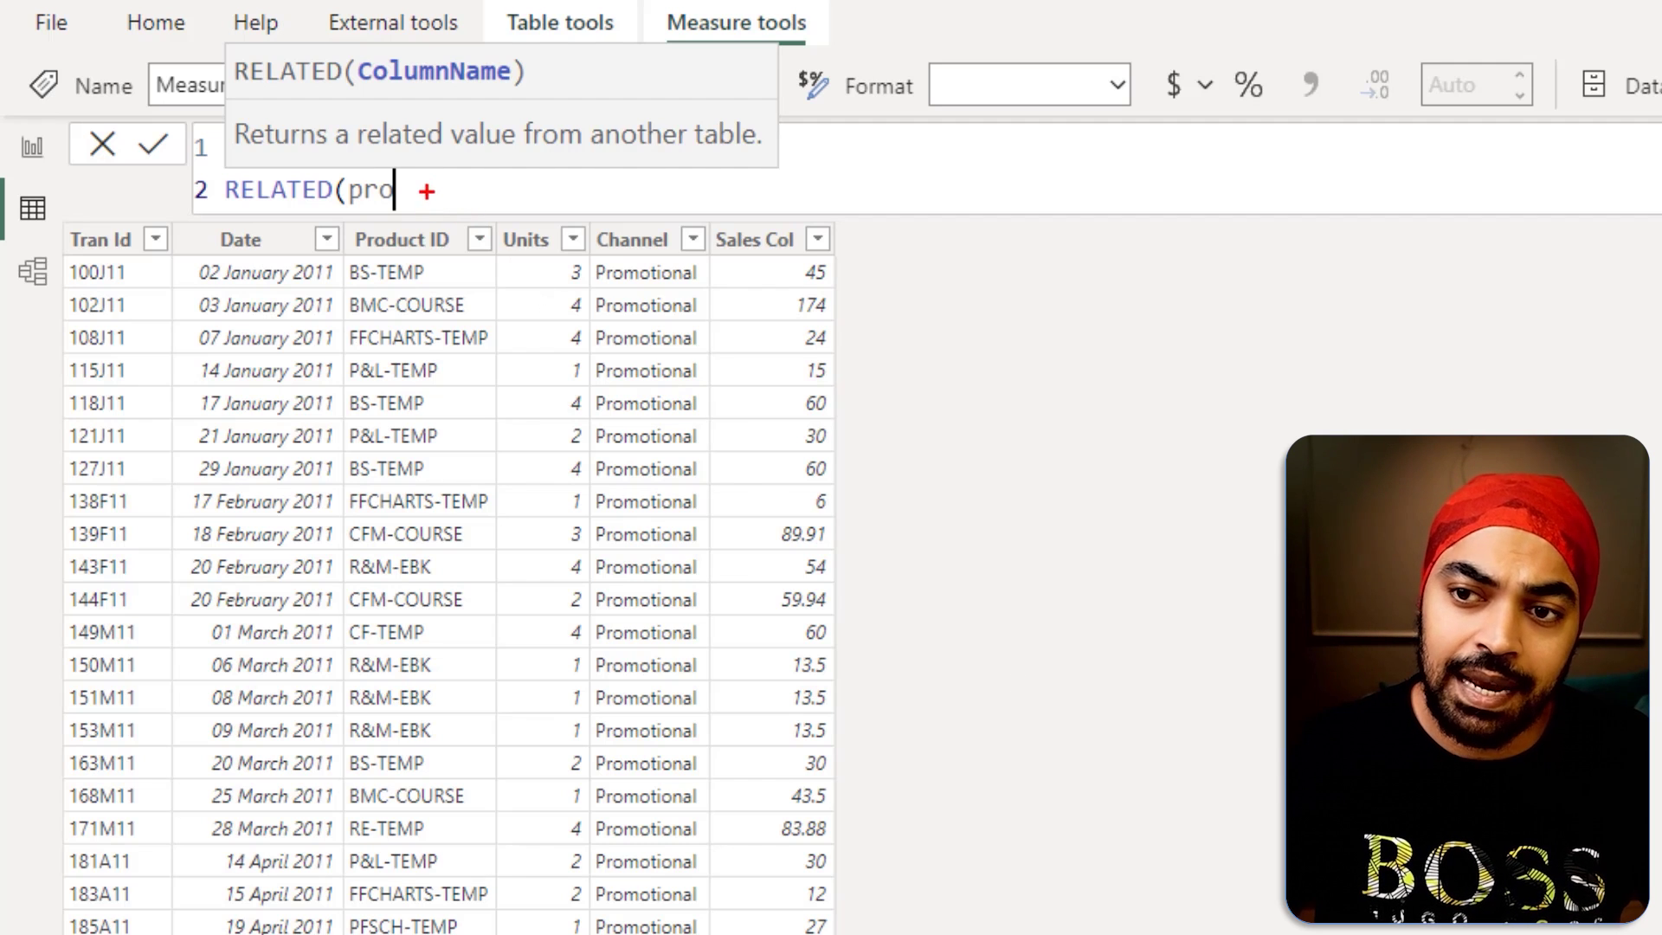
{"action": "left_click_drag", "start_coordinate": [488, 170], "coordinate": [502, 201]}
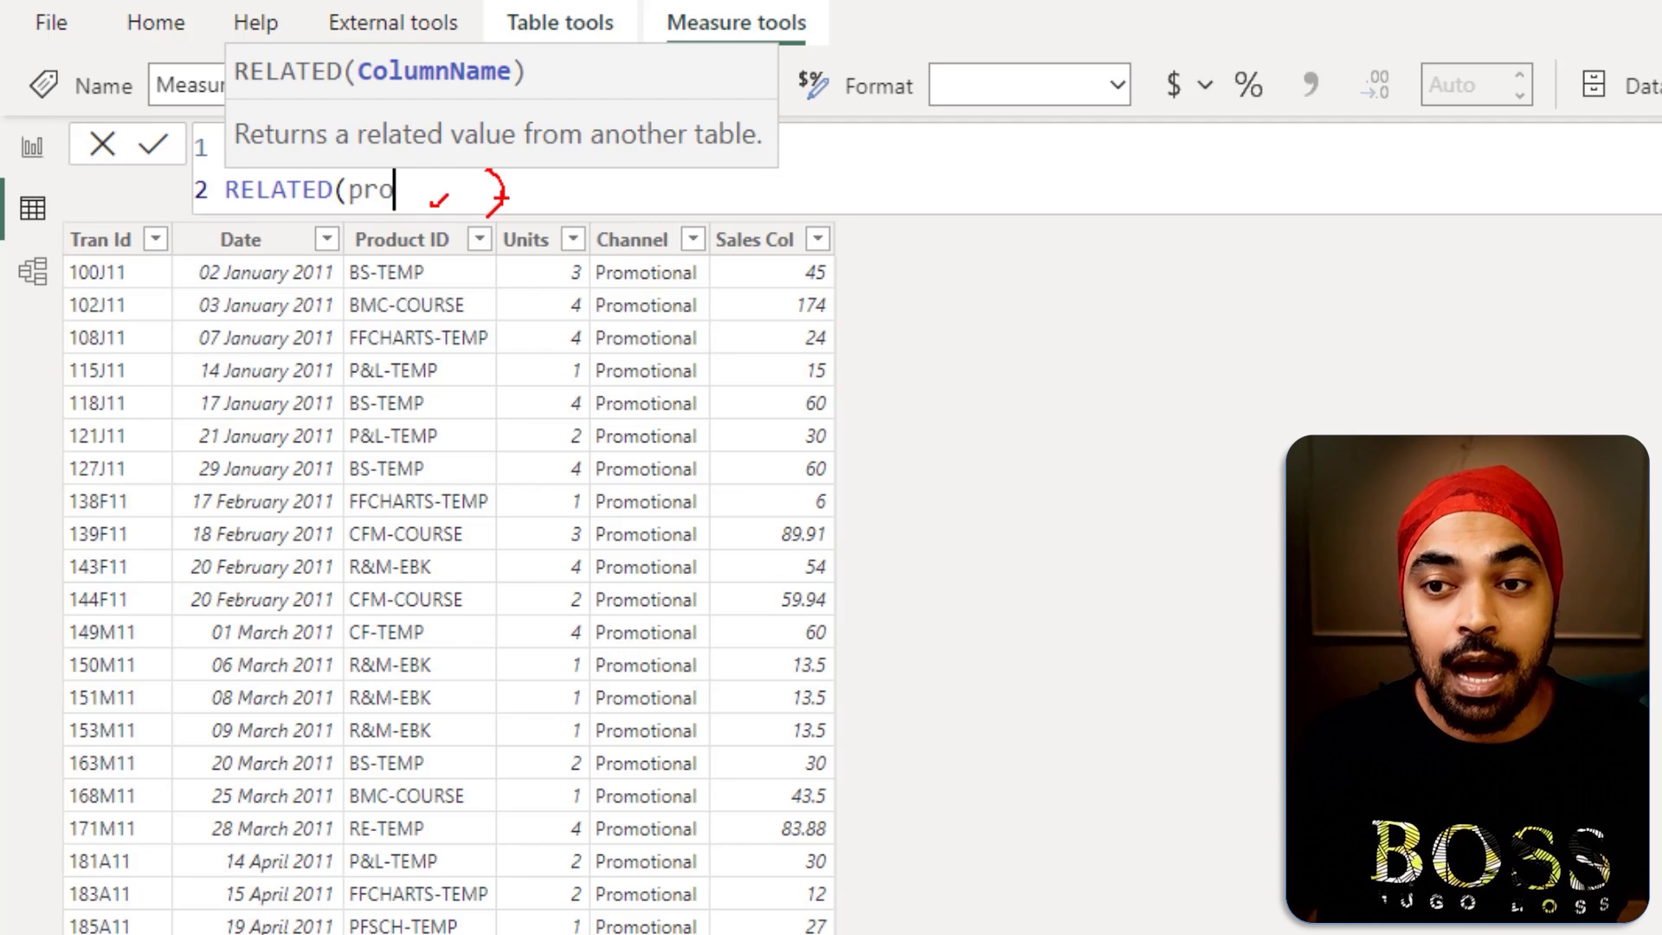
{"action": "key", "text": "Escape"}
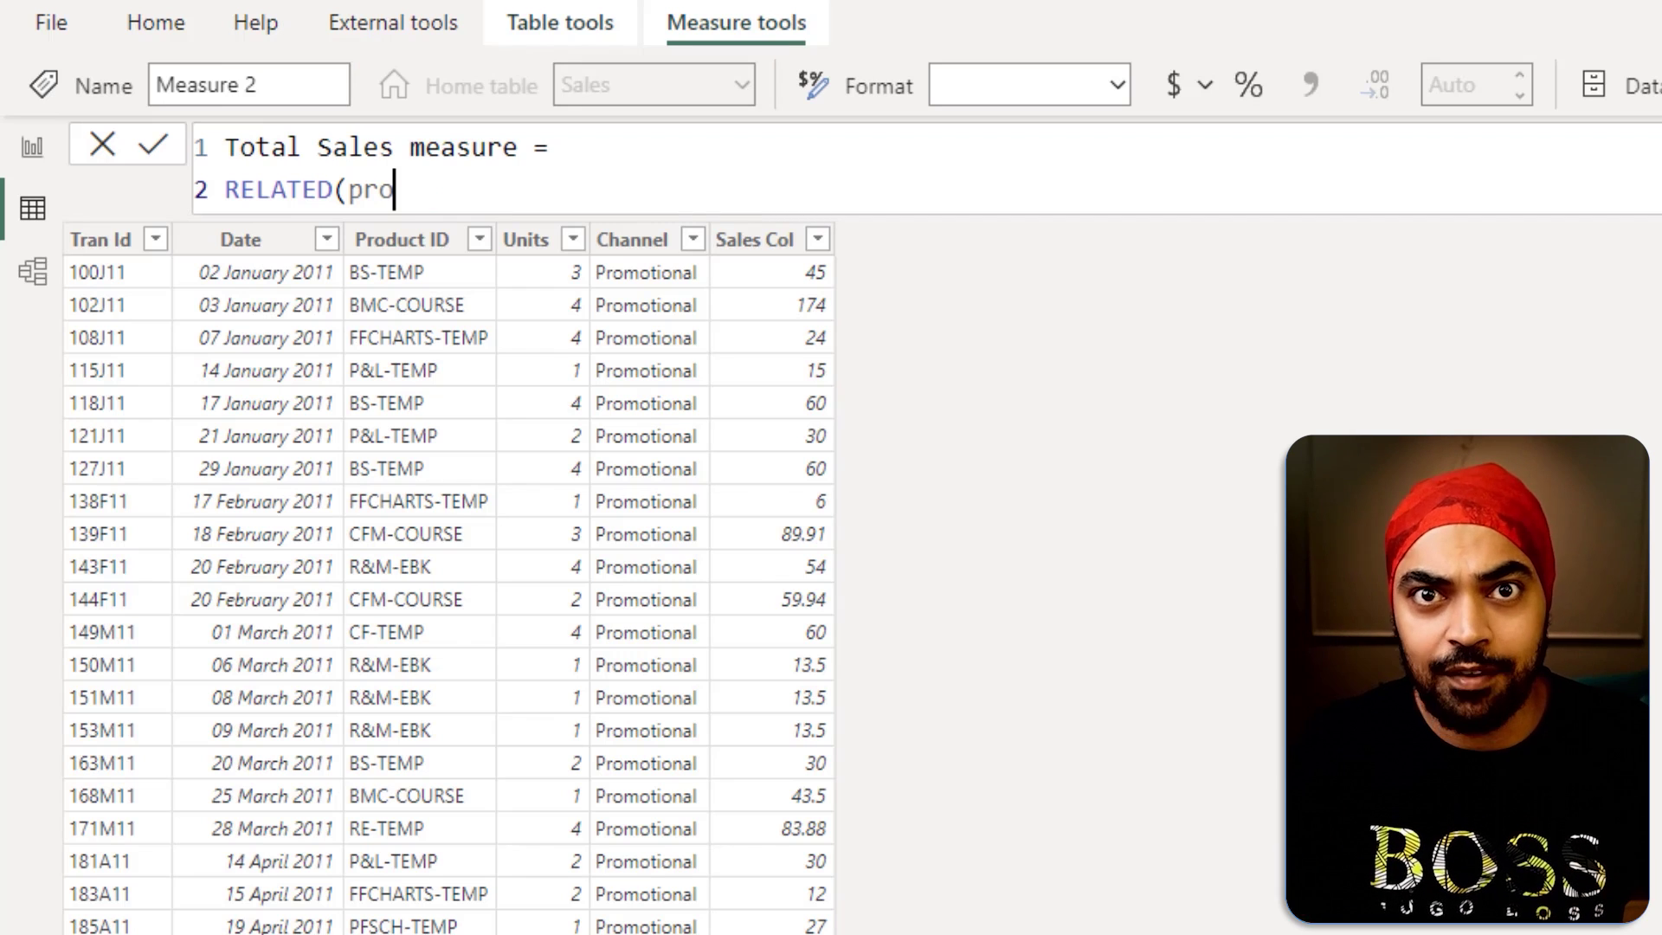
{"action": "key", "text": "Escape"}
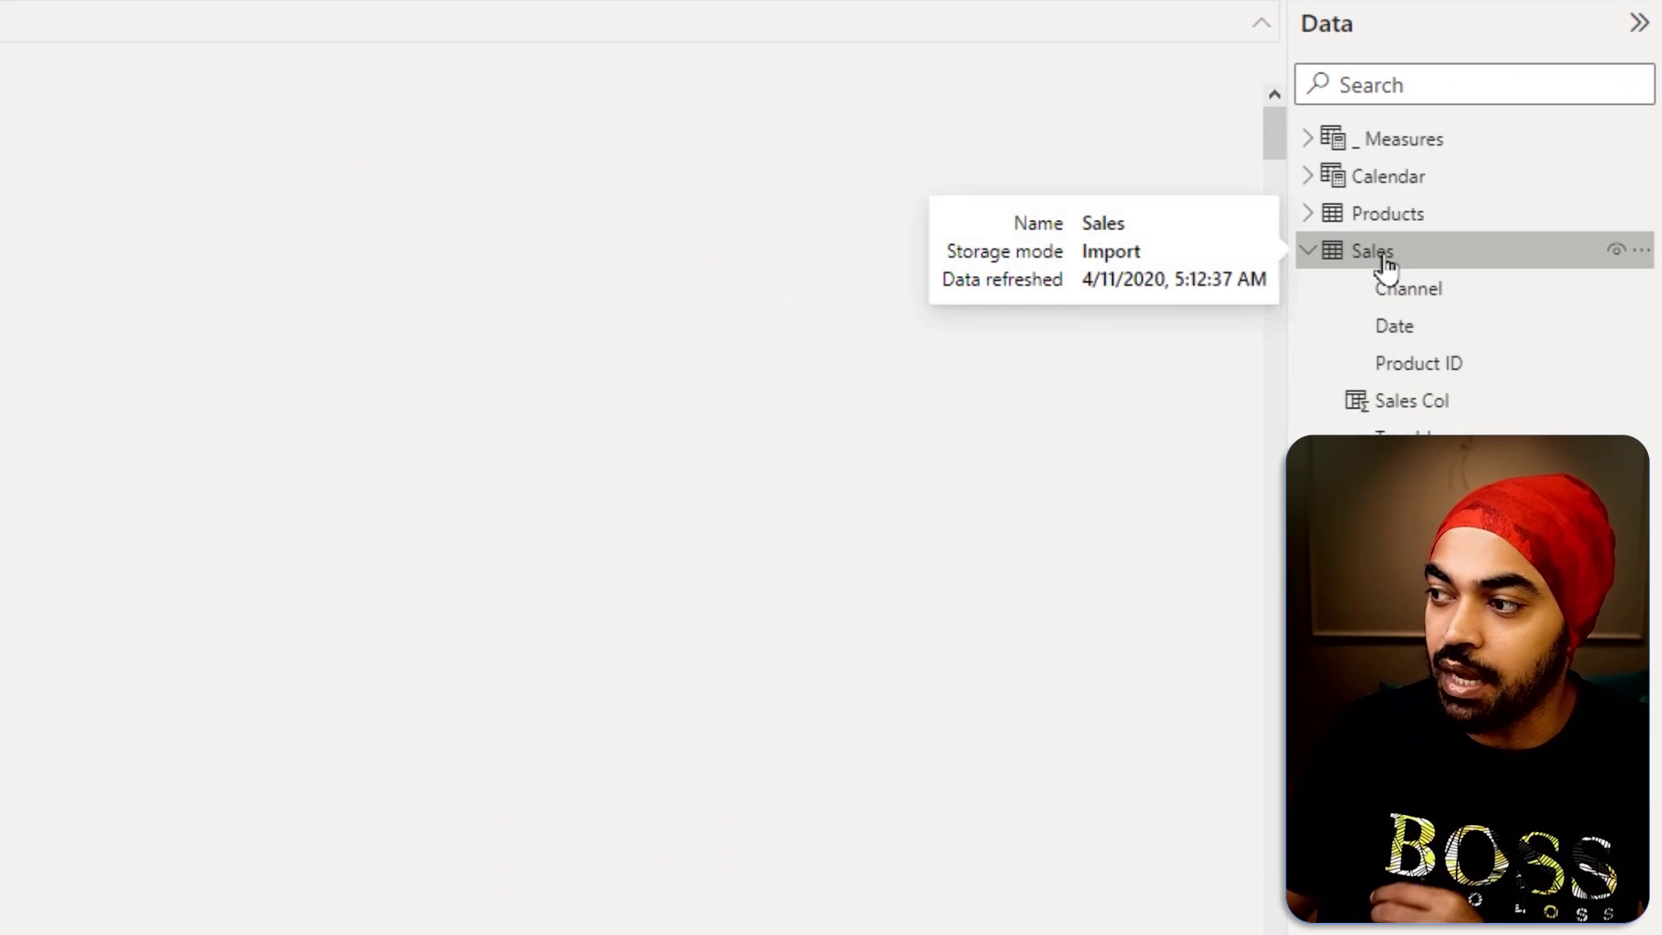
Step: Add a new measure named Total Sales measure to the Sales table and continue its formula on a new line
{"action": "right_click", "coordinate": [1383, 259]}
{"action": "left_click", "coordinate": [1219, 278]}
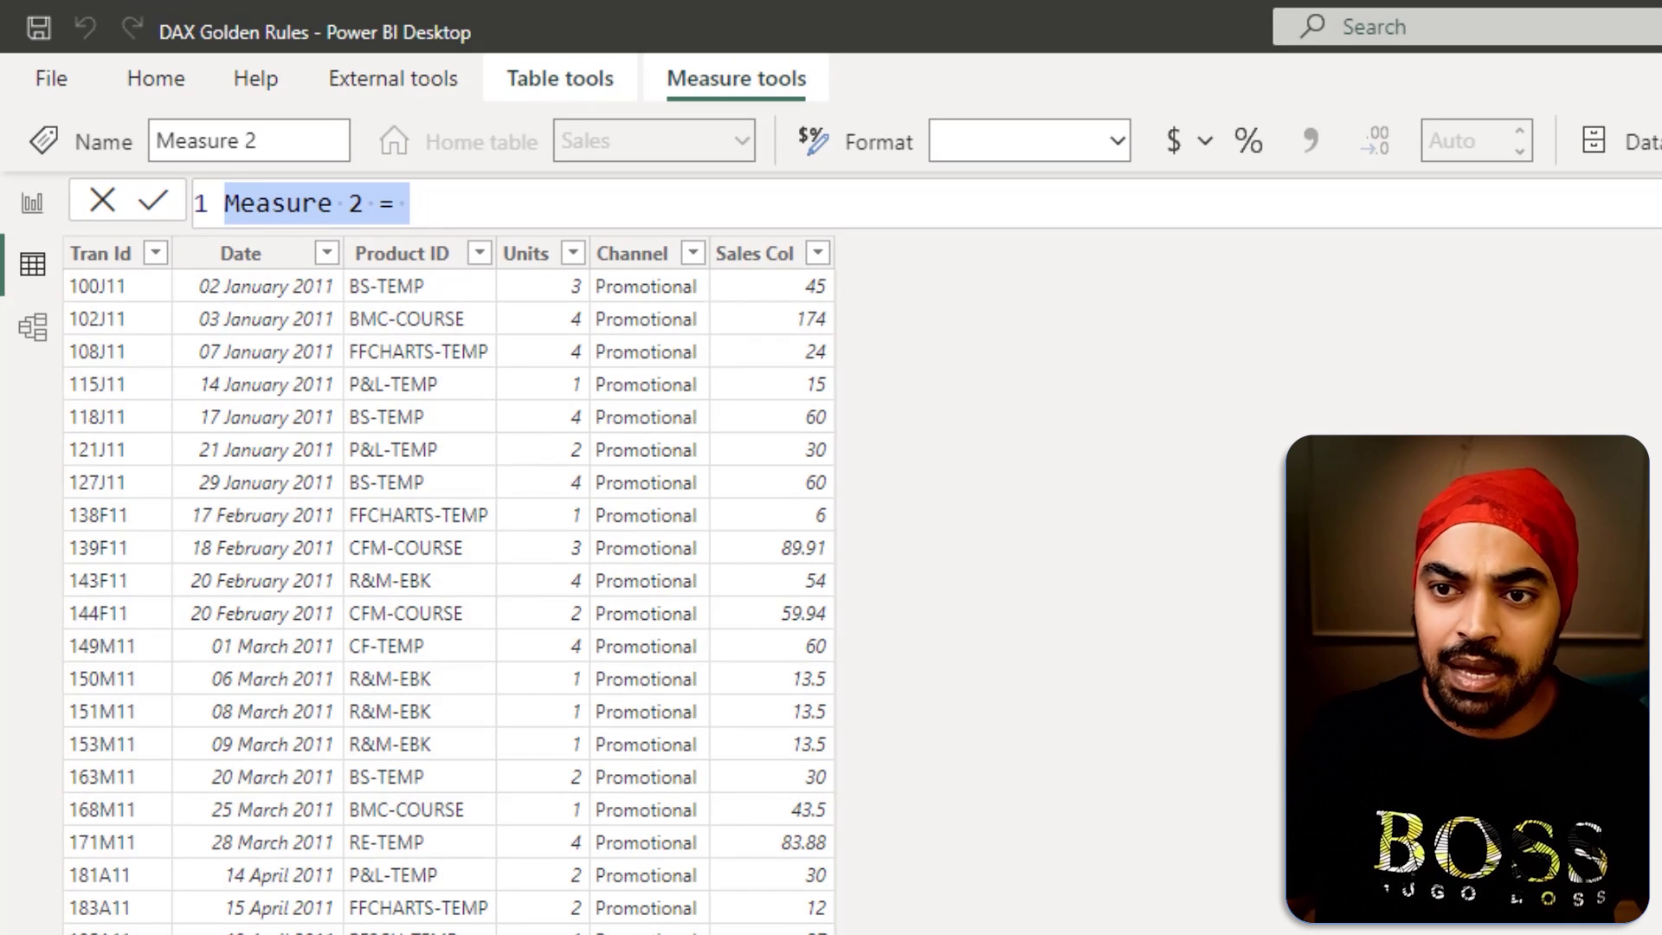
{"action": "type", "text": "To"}
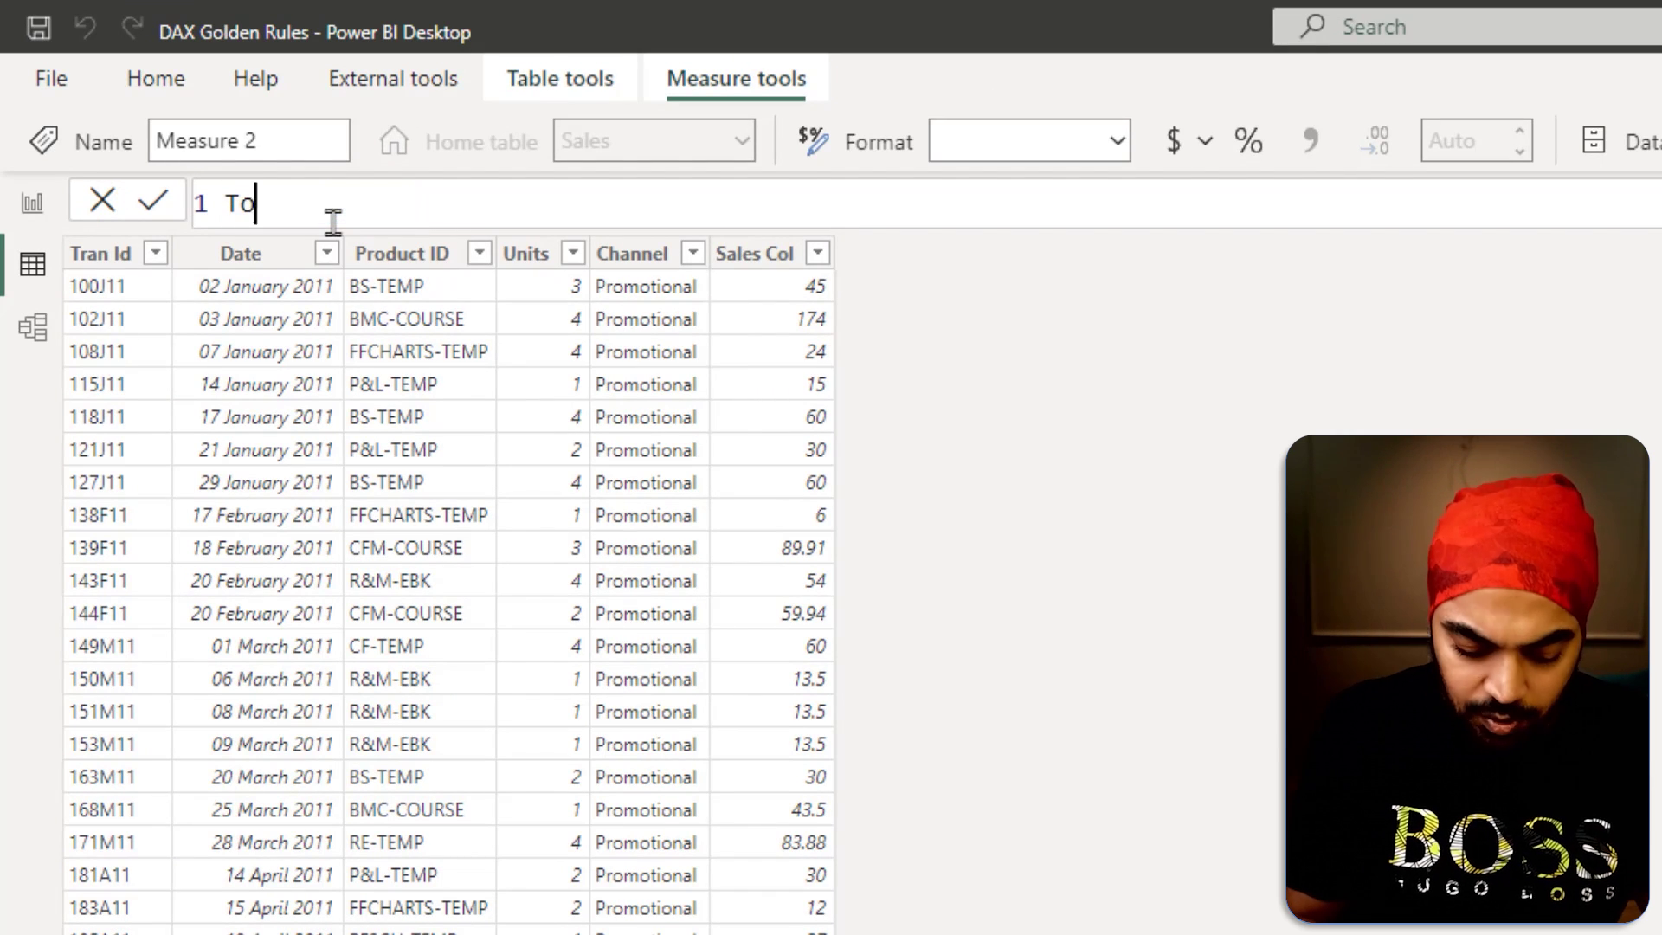
{"action": "type", "text": "tal Sales measure ="}
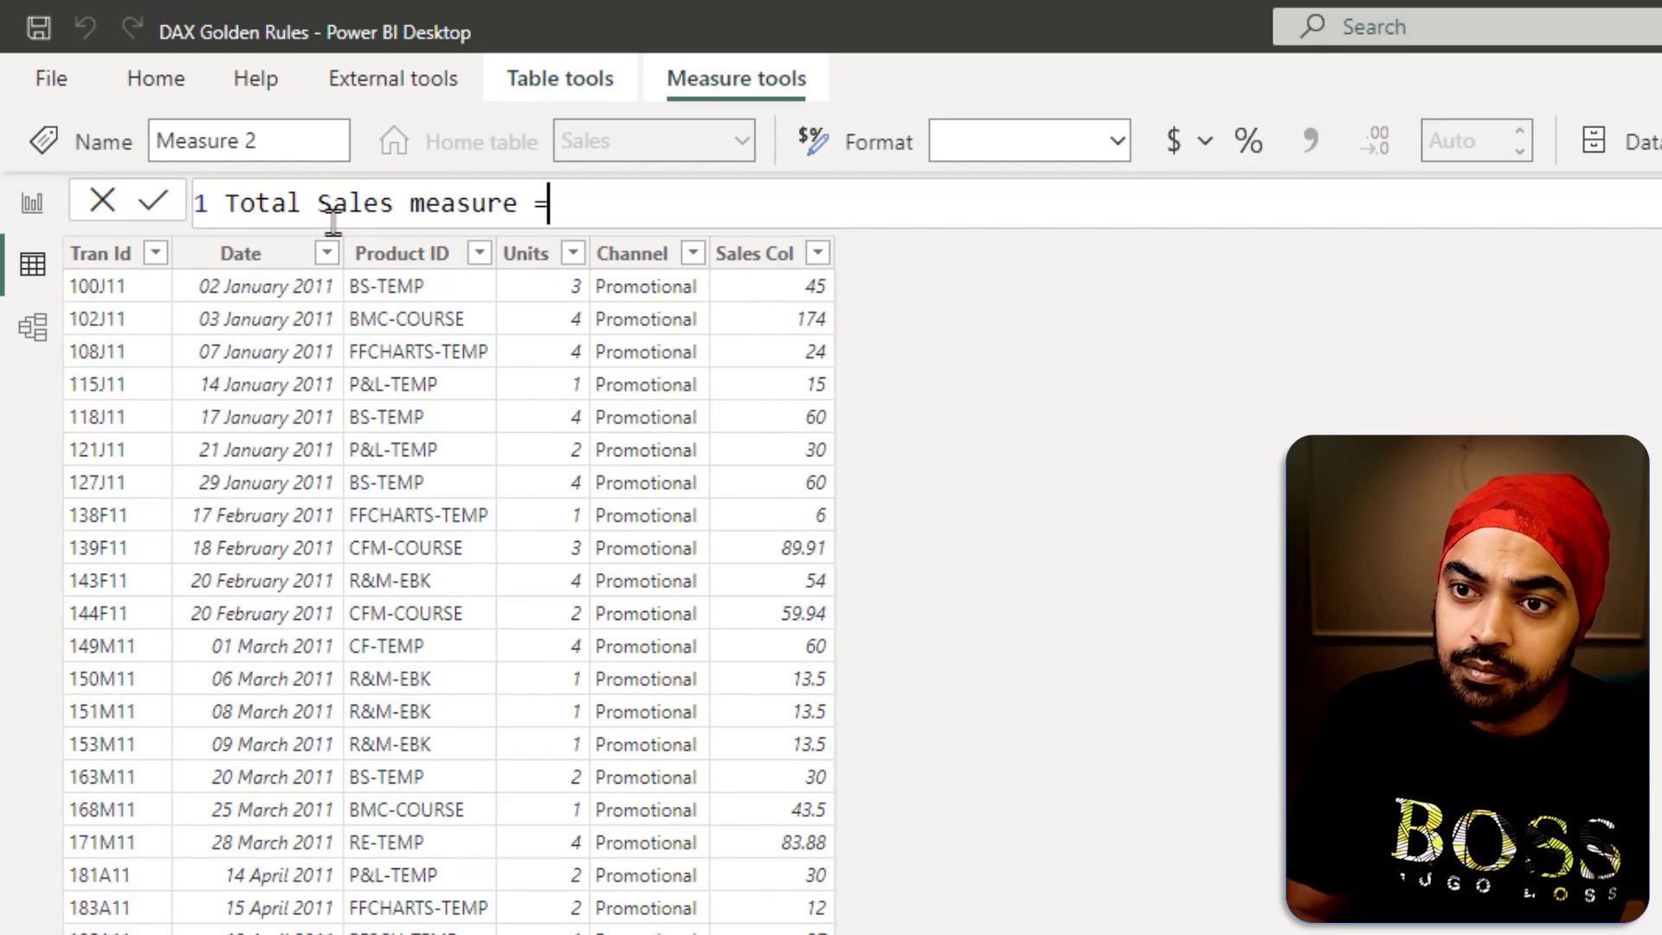
{"action": "key", "text": "shift+Return"}
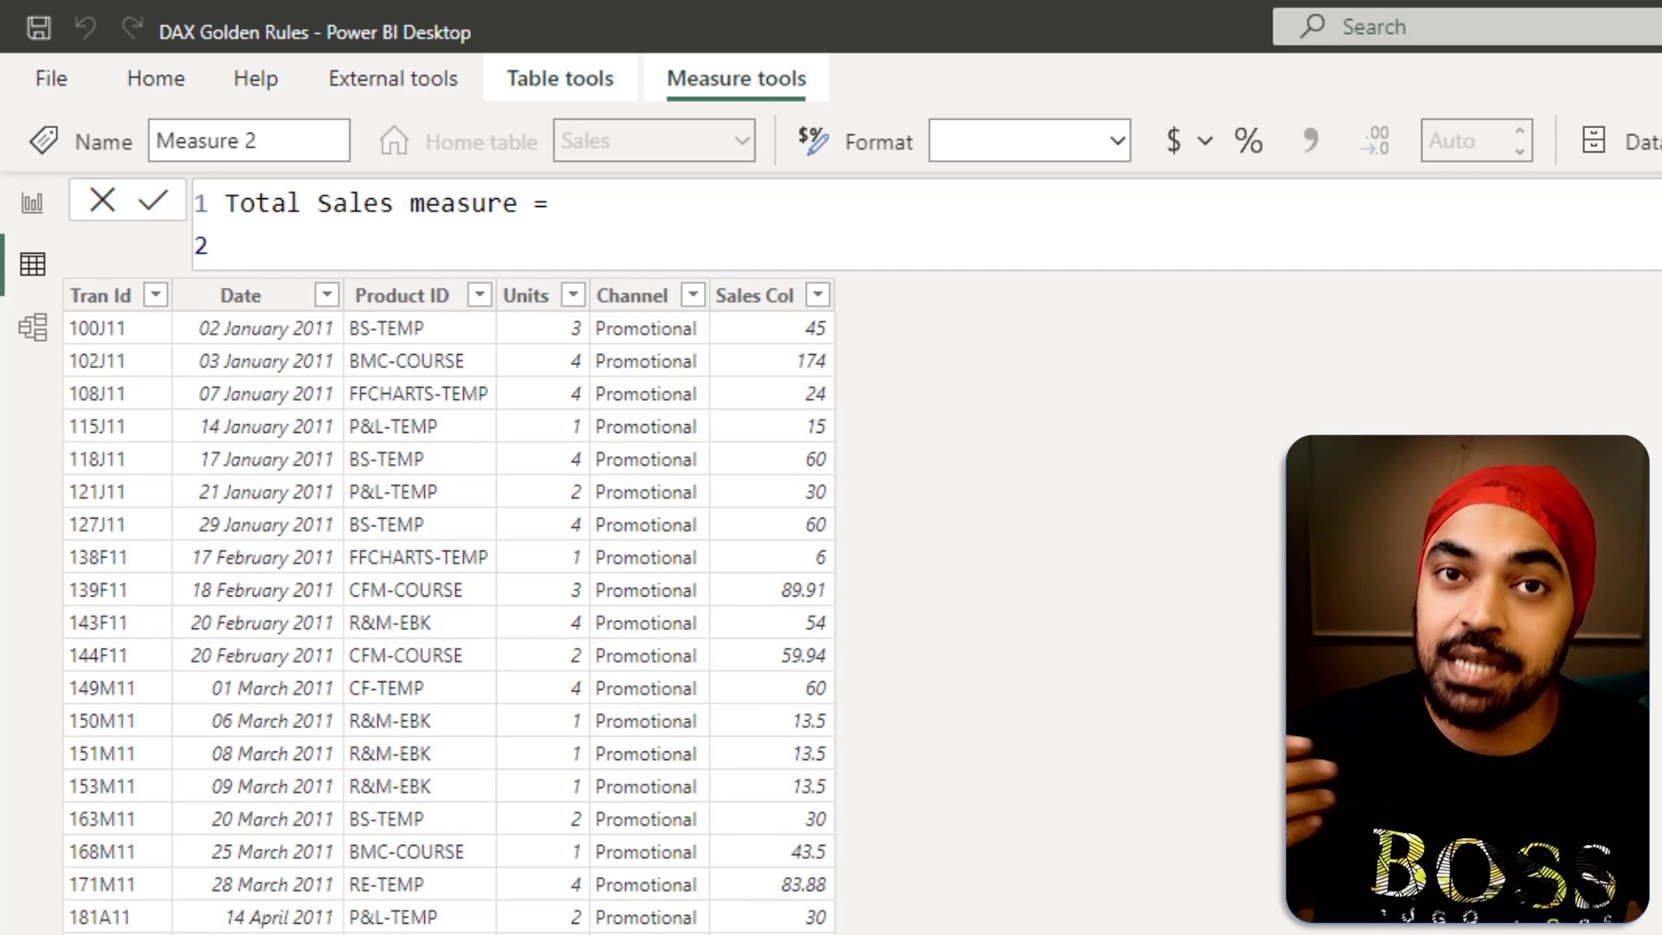
Step: Begin the measure with a SUMX function that iterates over the Sales table, with each argument on its own line
{"action": "type", "text": "sumx"}
{"action": "key", "text": "Tab"}
{"action": "key", "text": "shift+Return"}
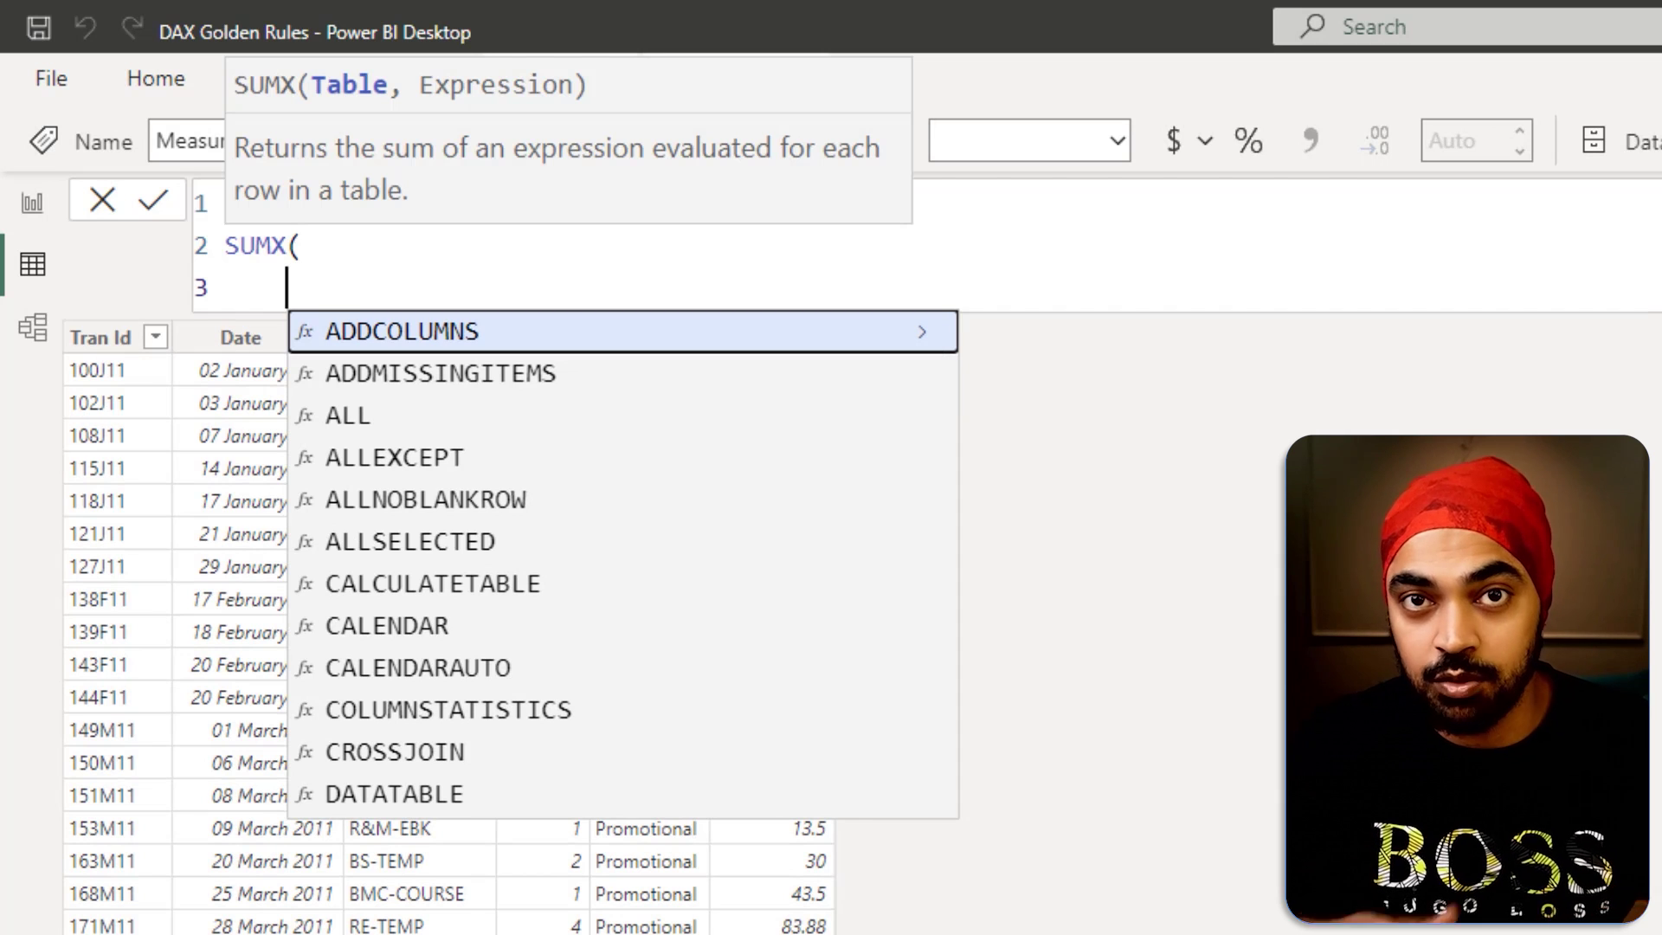
{"action": "type", "text": "sal"}
{"action": "key", "text": "Tab"}
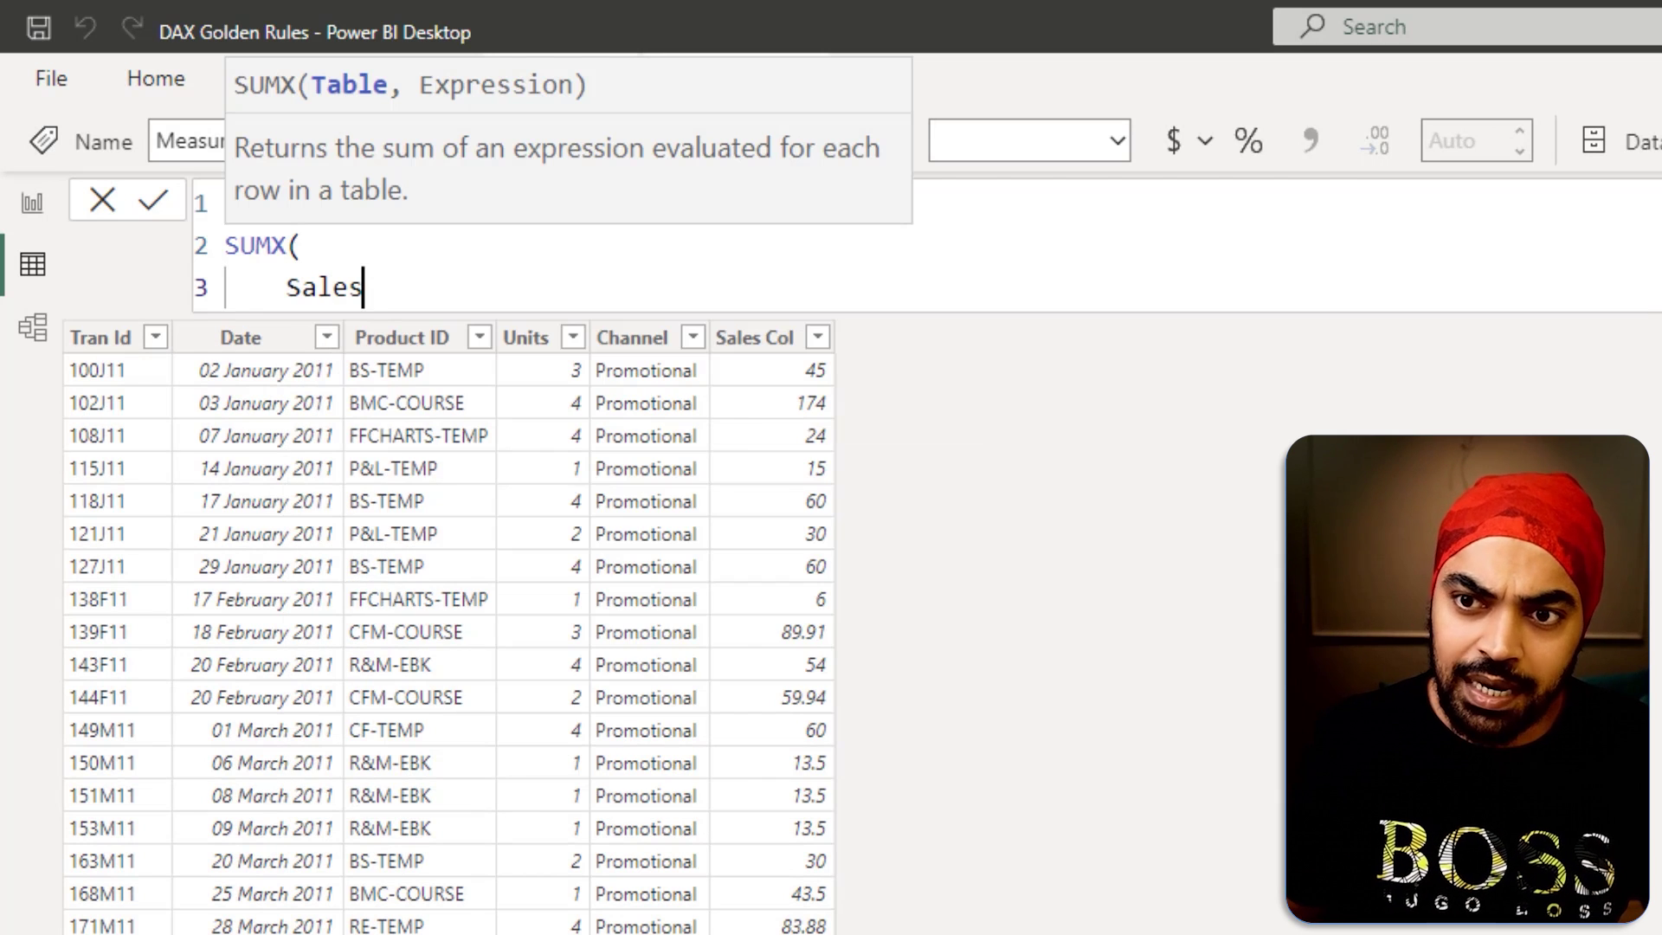
{"action": "type", "text": "."}
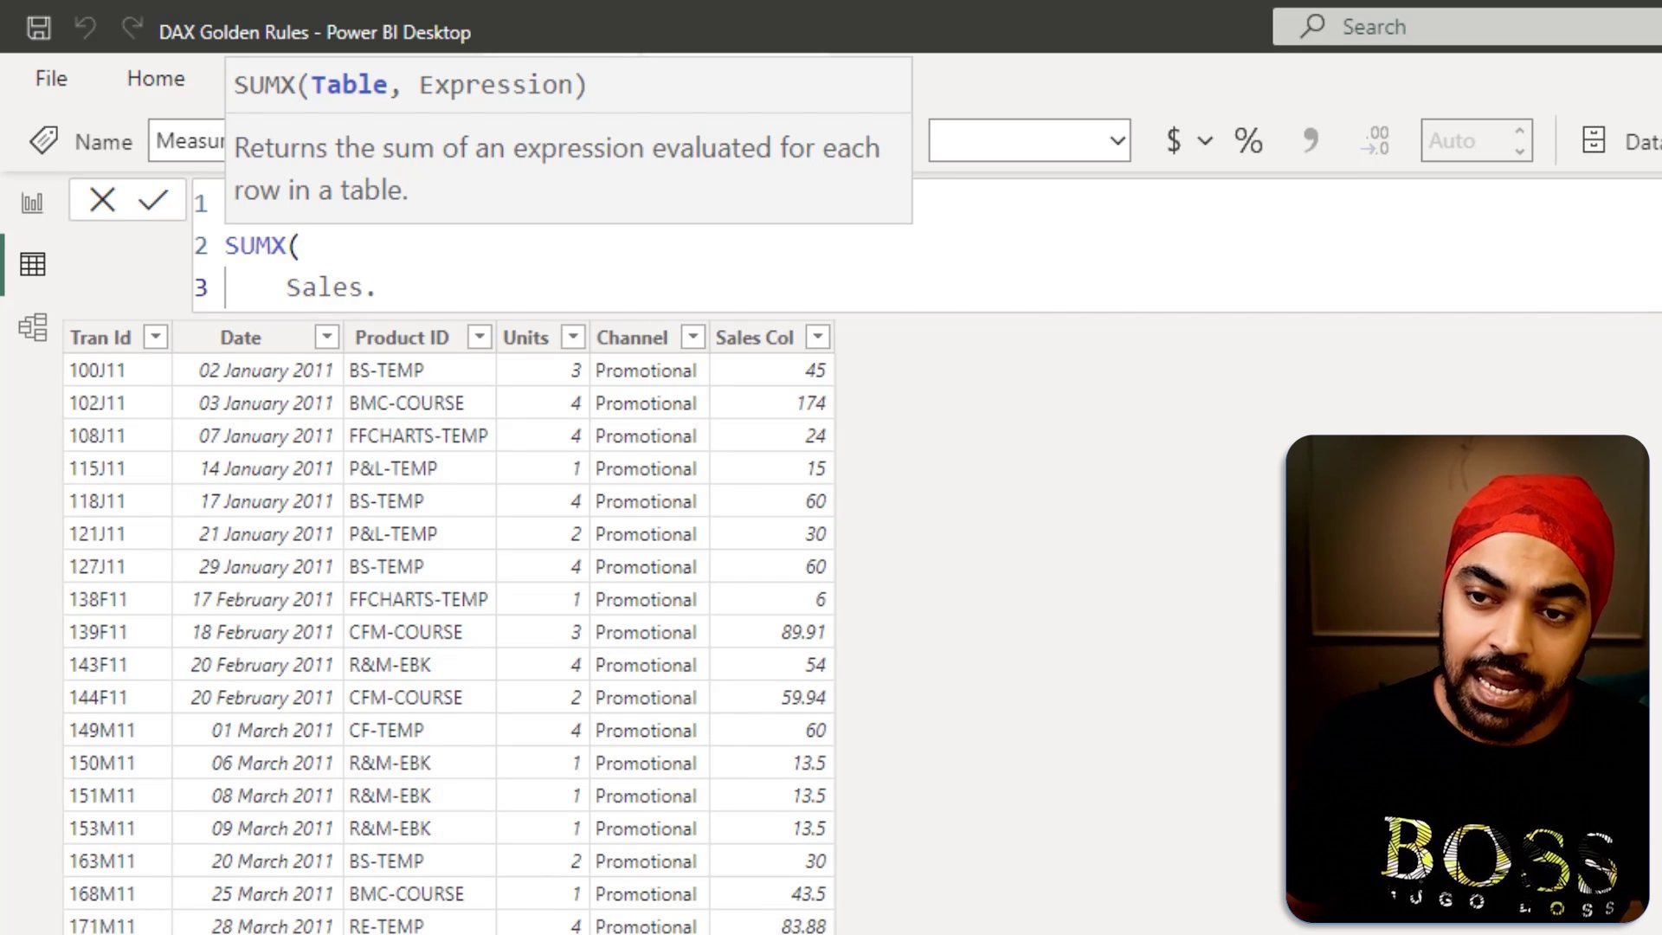
{"action": "key", "text": "BackSpace"}
{"action": "type", "text": ","}
{"action": "key", "text": "shift+Return"}
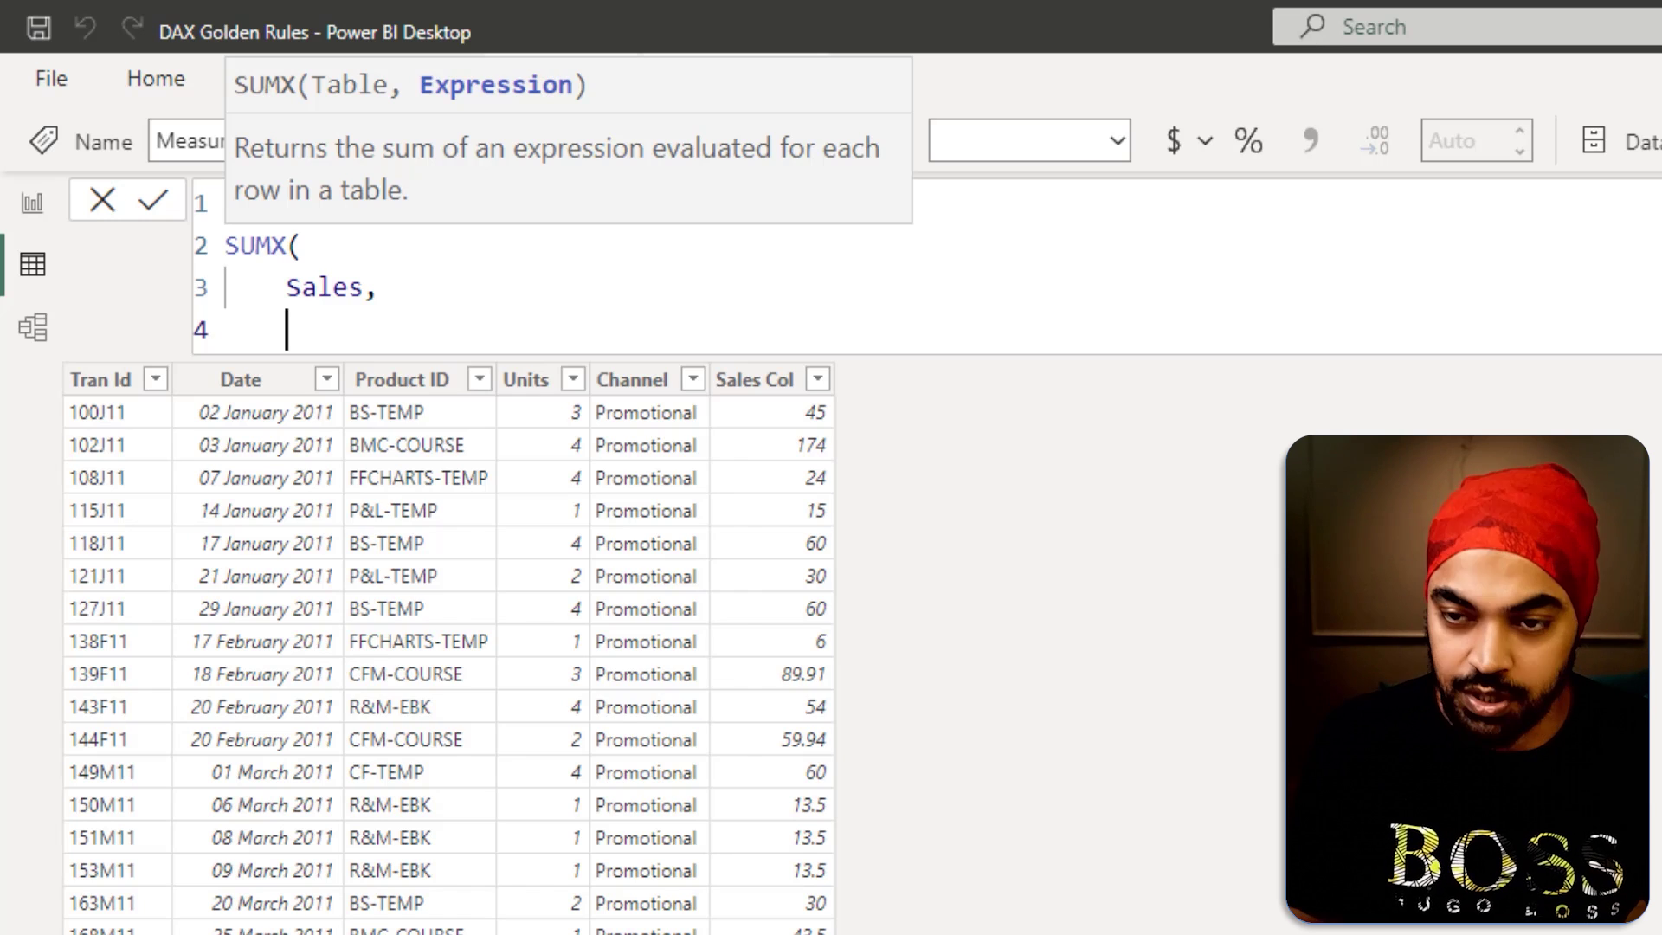
Step: Enter RELATED(Products[Price]) * Sales[Units] as the SUMX expression and close the function to finish the measure
{"action": "type", "text": "RELATED(pr"}
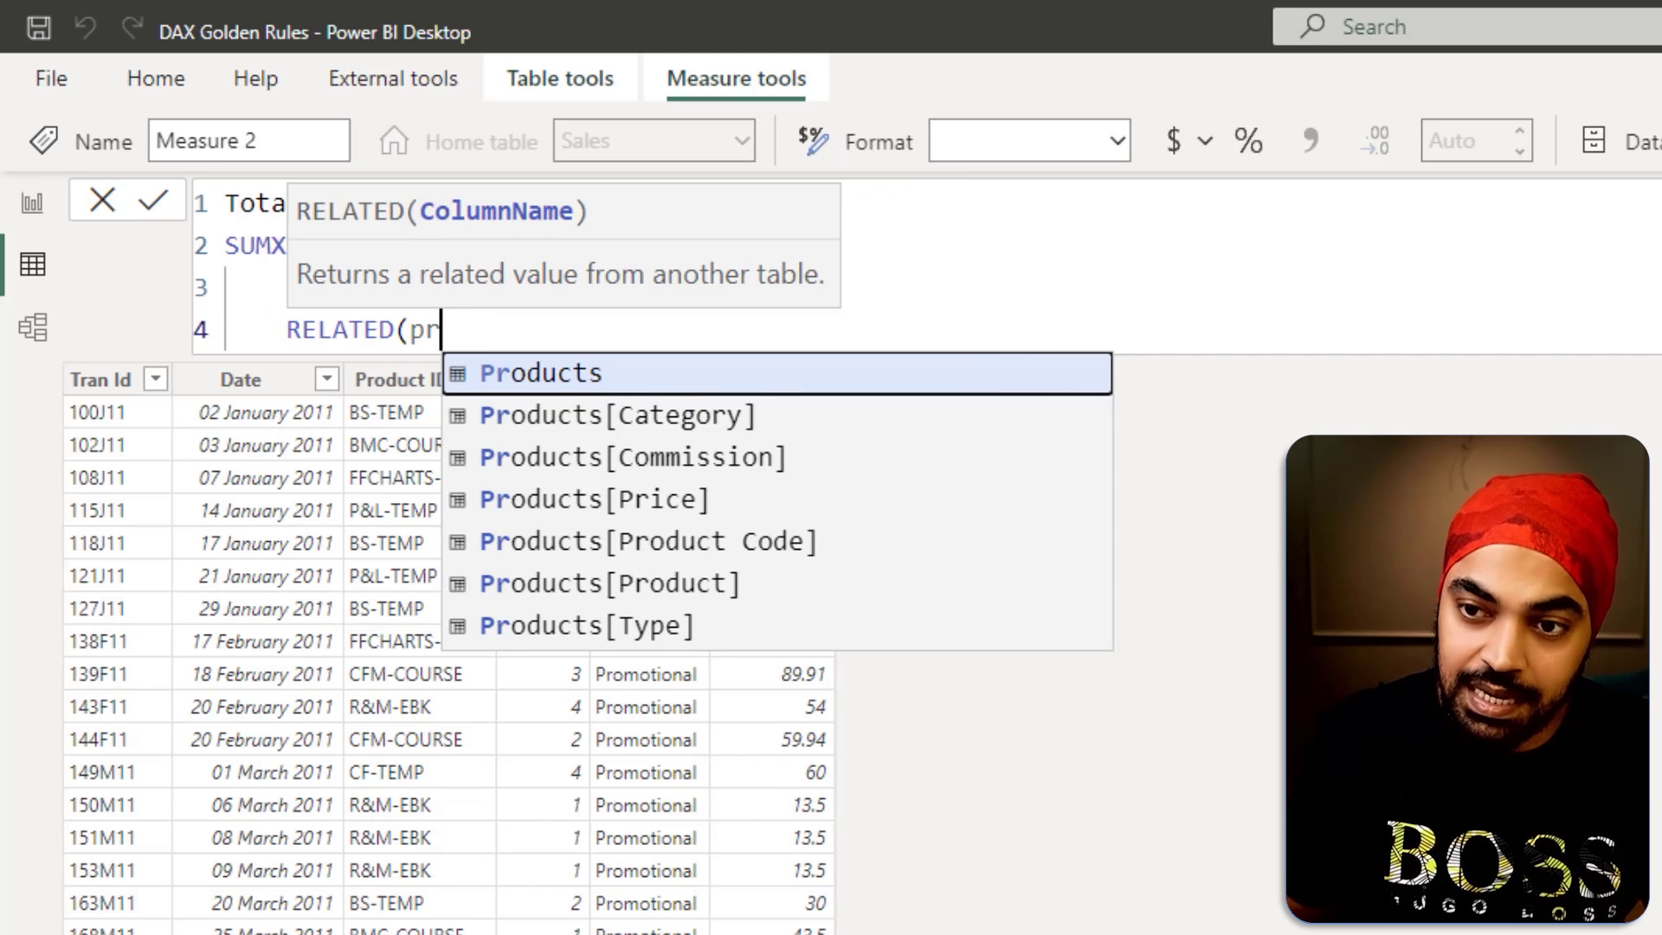
{"action": "key", "text": "Down"}
{"action": "key", "text": "Down"}
{"action": "key", "text": "Down"}
{"action": "key", "text": "Tab"}
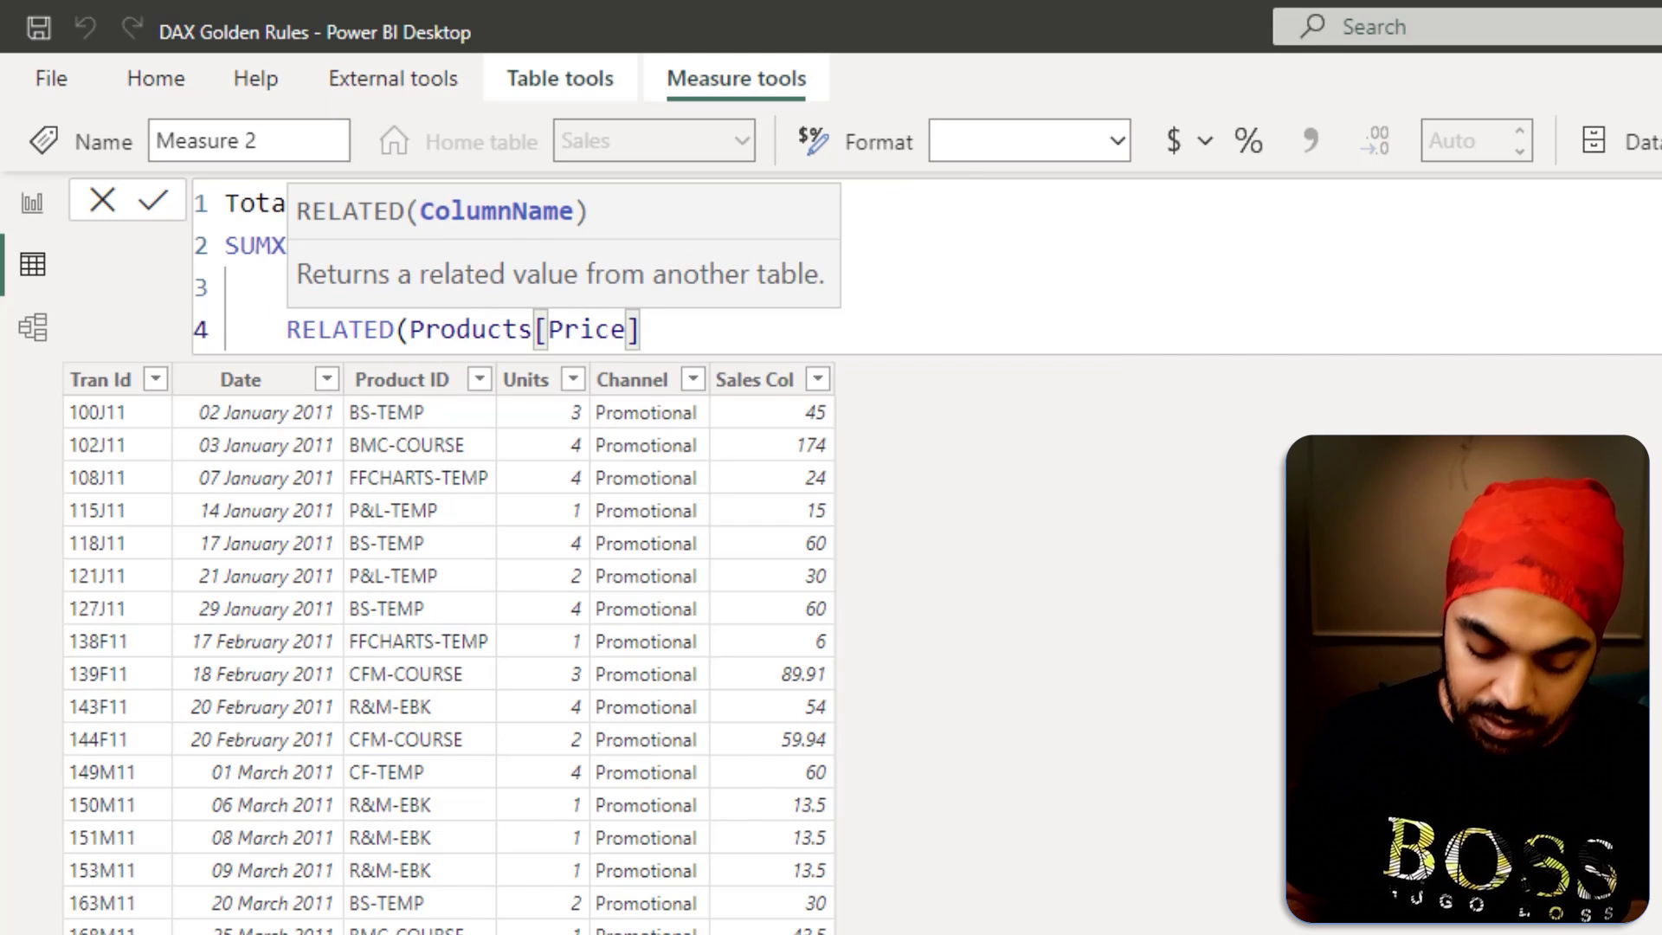
{"action": "type", "text": ") *"}
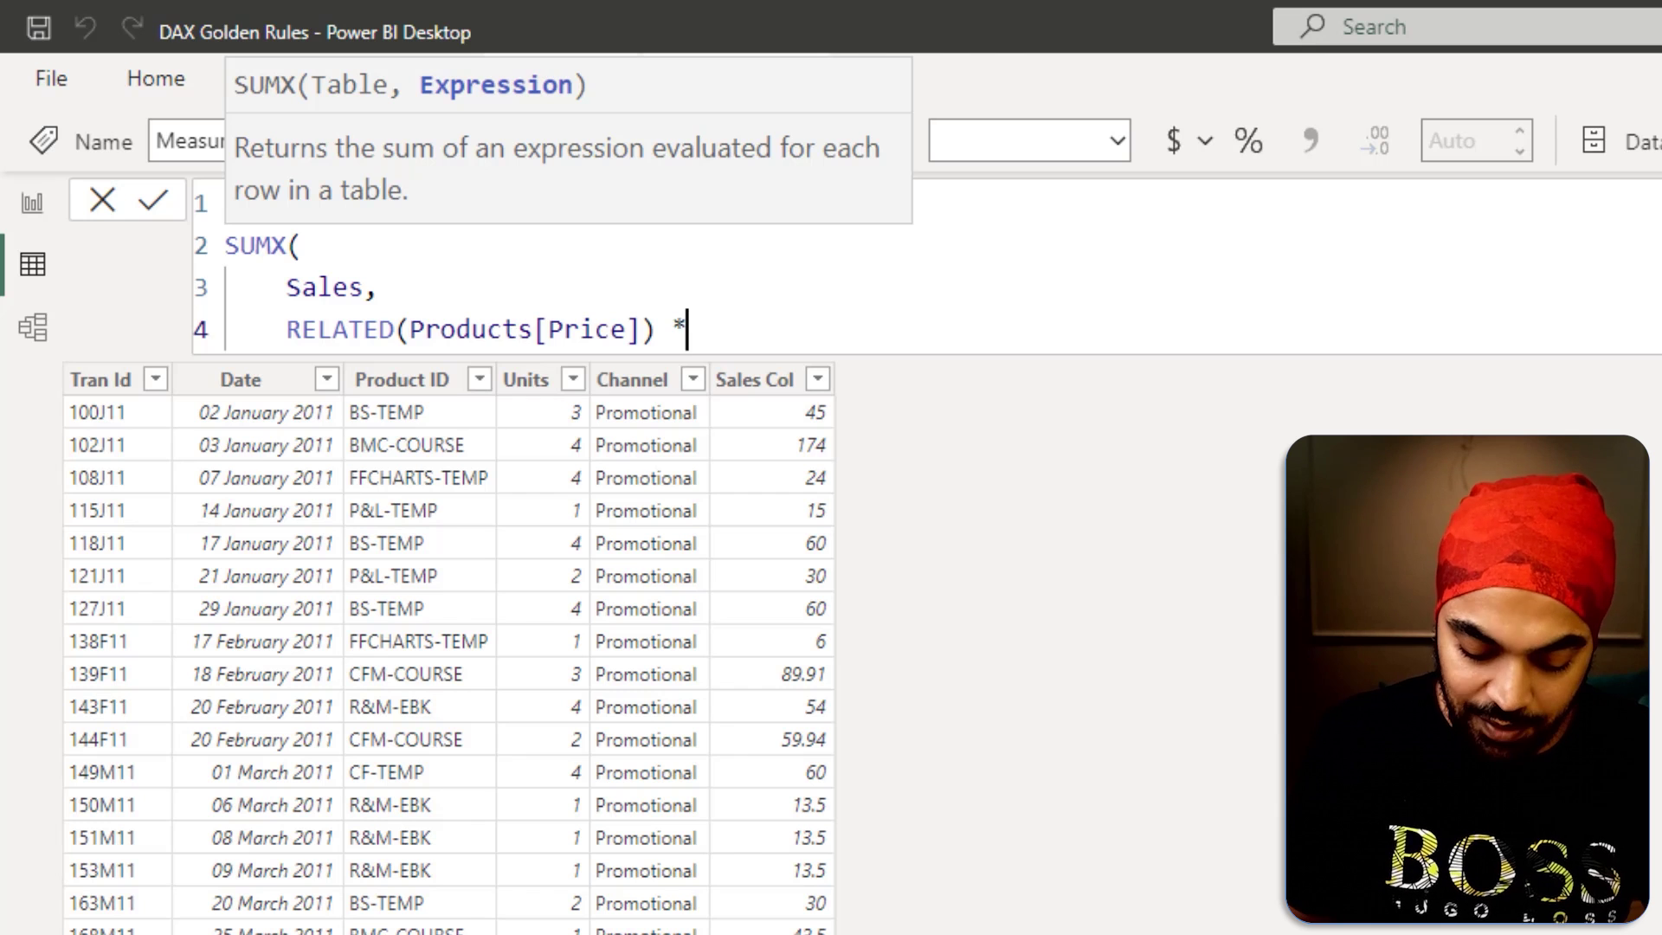
{"action": "type", "text": " unit"}
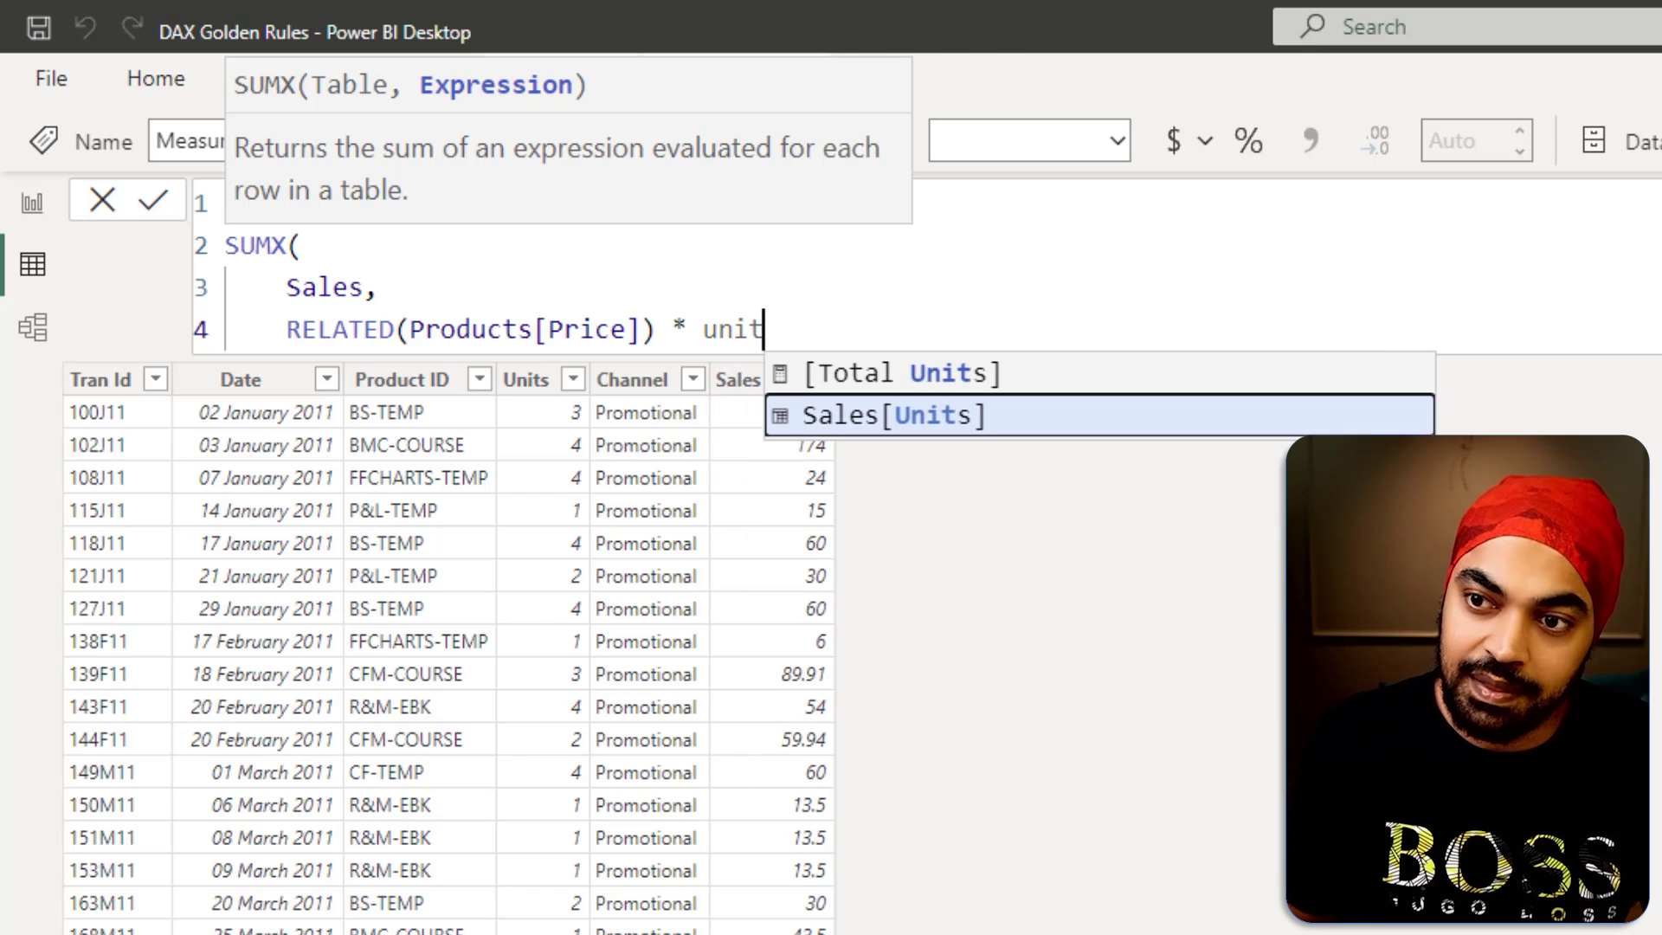
{"action": "key", "text": "Tab"}
{"action": "key", "text": "Return"}
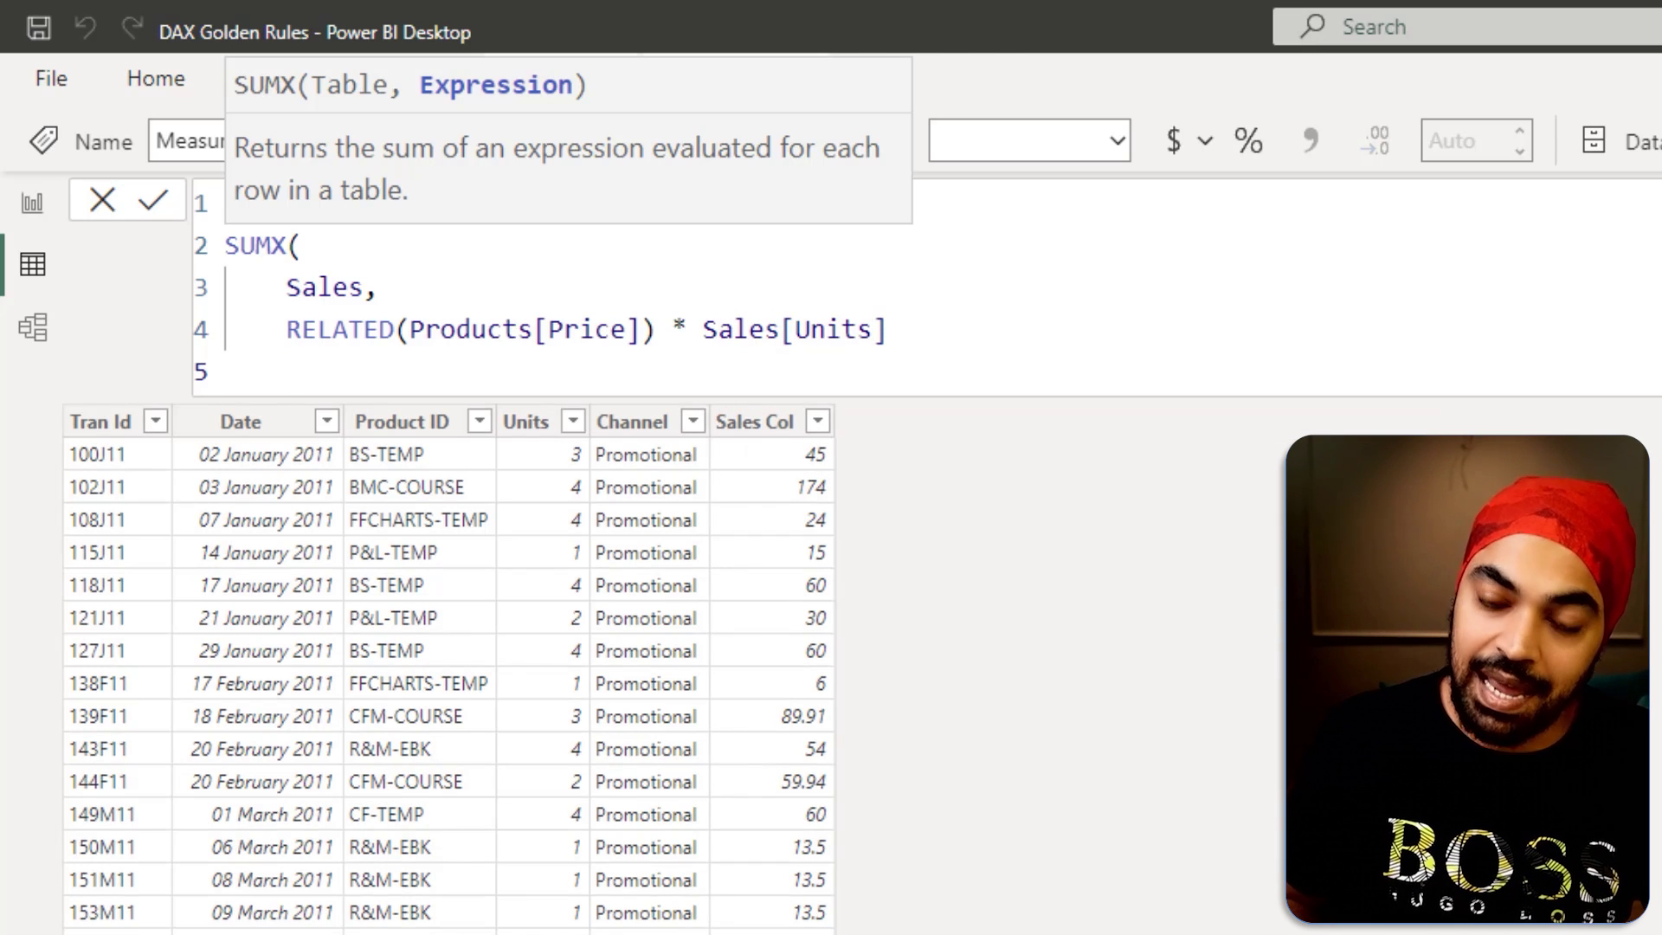
{"action": "type", "text": ")"}
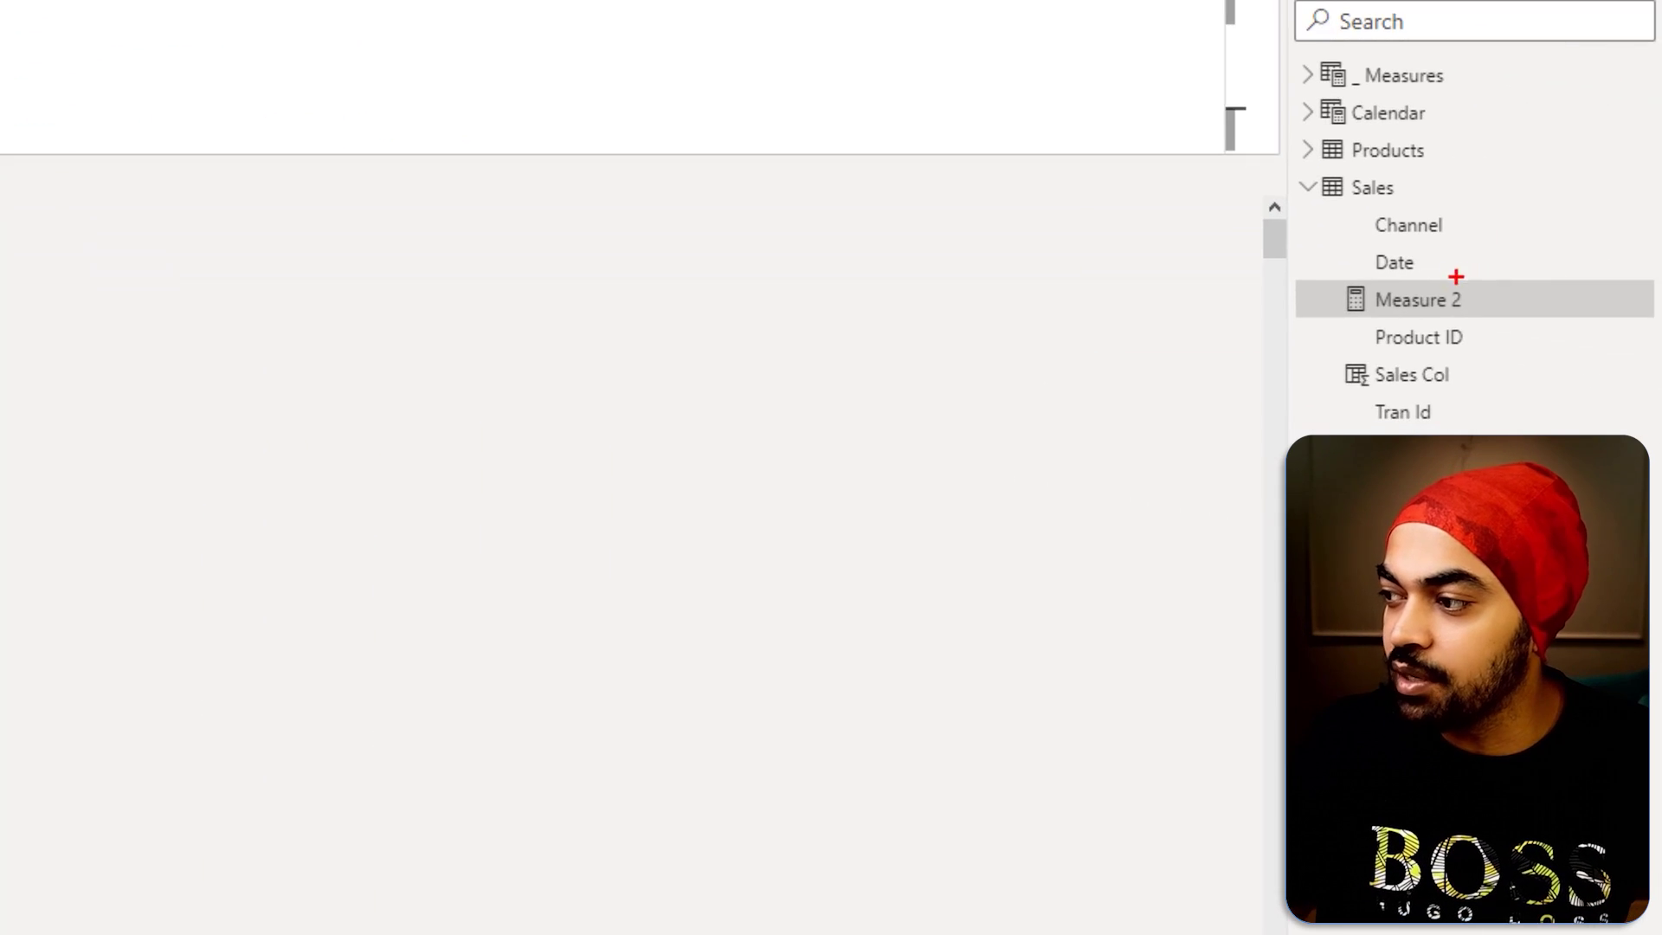
{"action": "mouse_move", "coordinate": [1469, 292]}
{"action": "left_mouse_down"}
{"action": "mouse_move", "coordinate": [1307, 290]}
{"action": "mouse_move", "coordinate": [1431, 335]}
{"action": "mouse_move", "coordinate": [1493, 285]}
{"action": "left_mouse_up"}
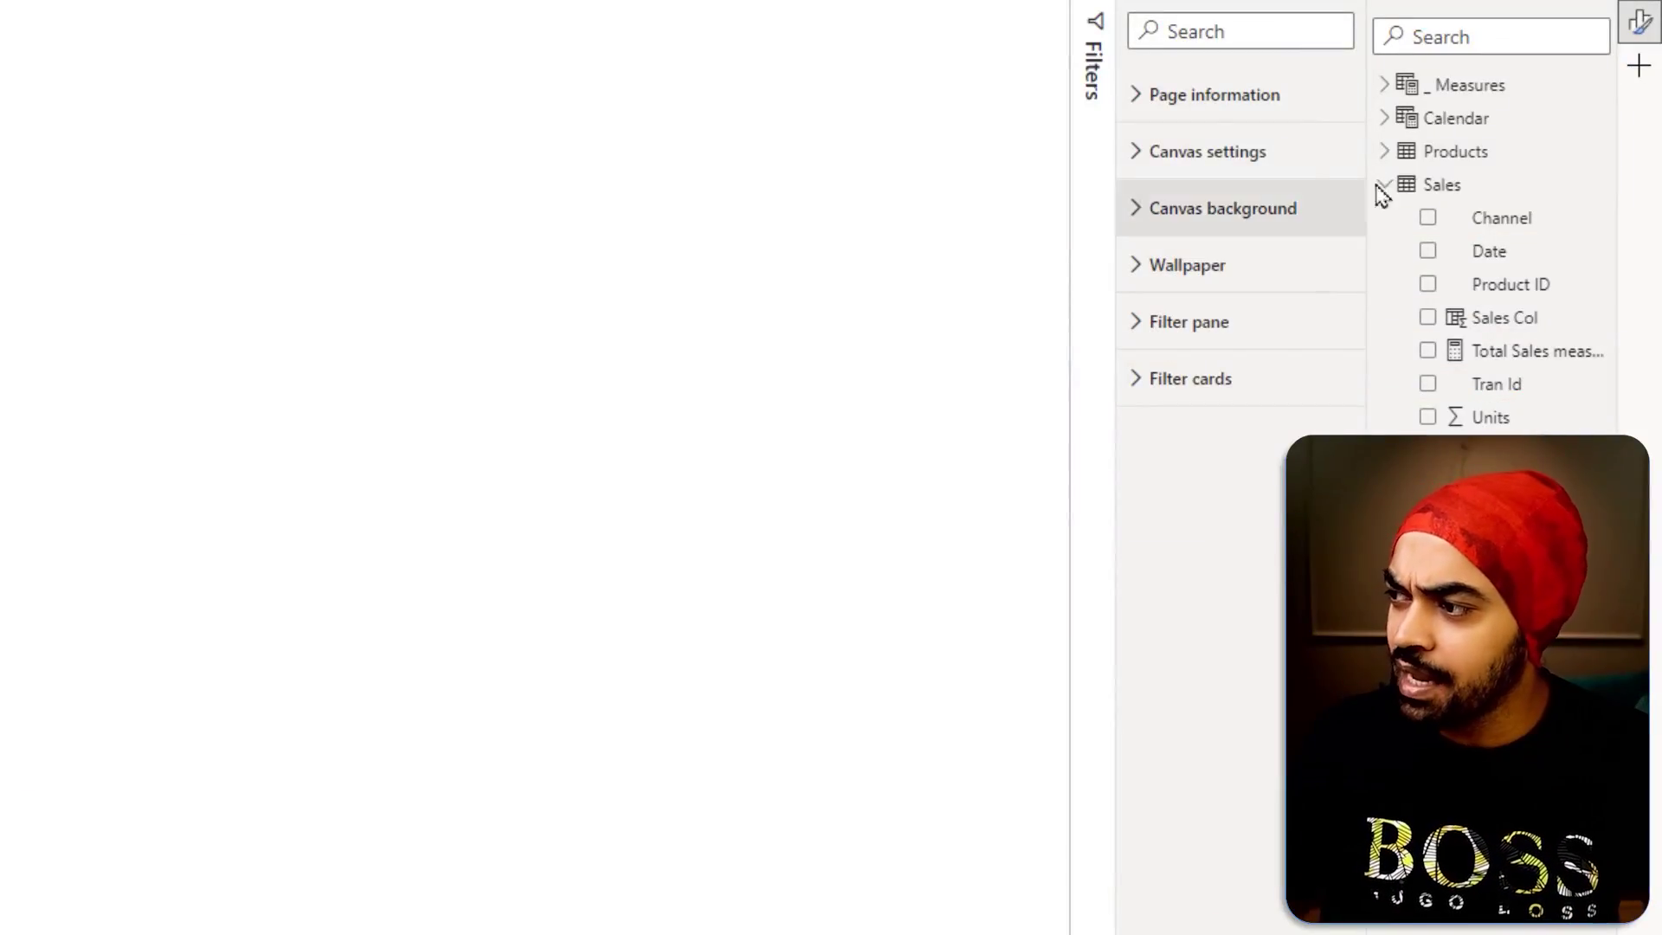
Step: Add a new measure named Test Measure to the Sales table
{"action": "right_click", "coordinate": [1429, 187]}
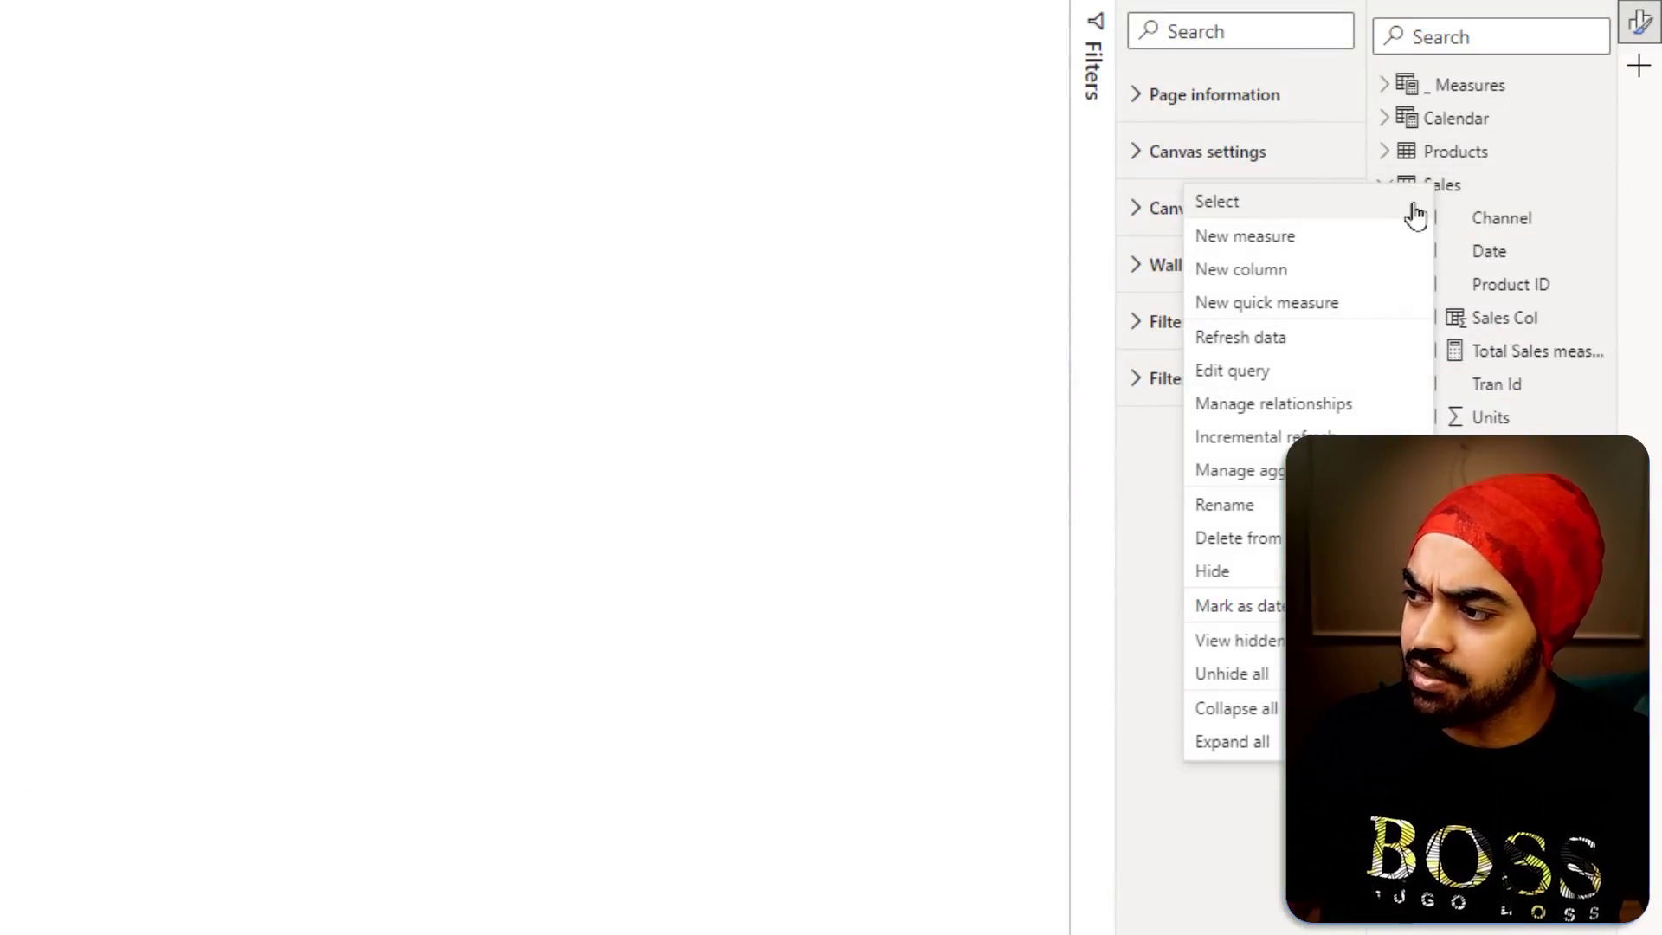
{"action": "left_click", "coordinate": [1328, 239]}
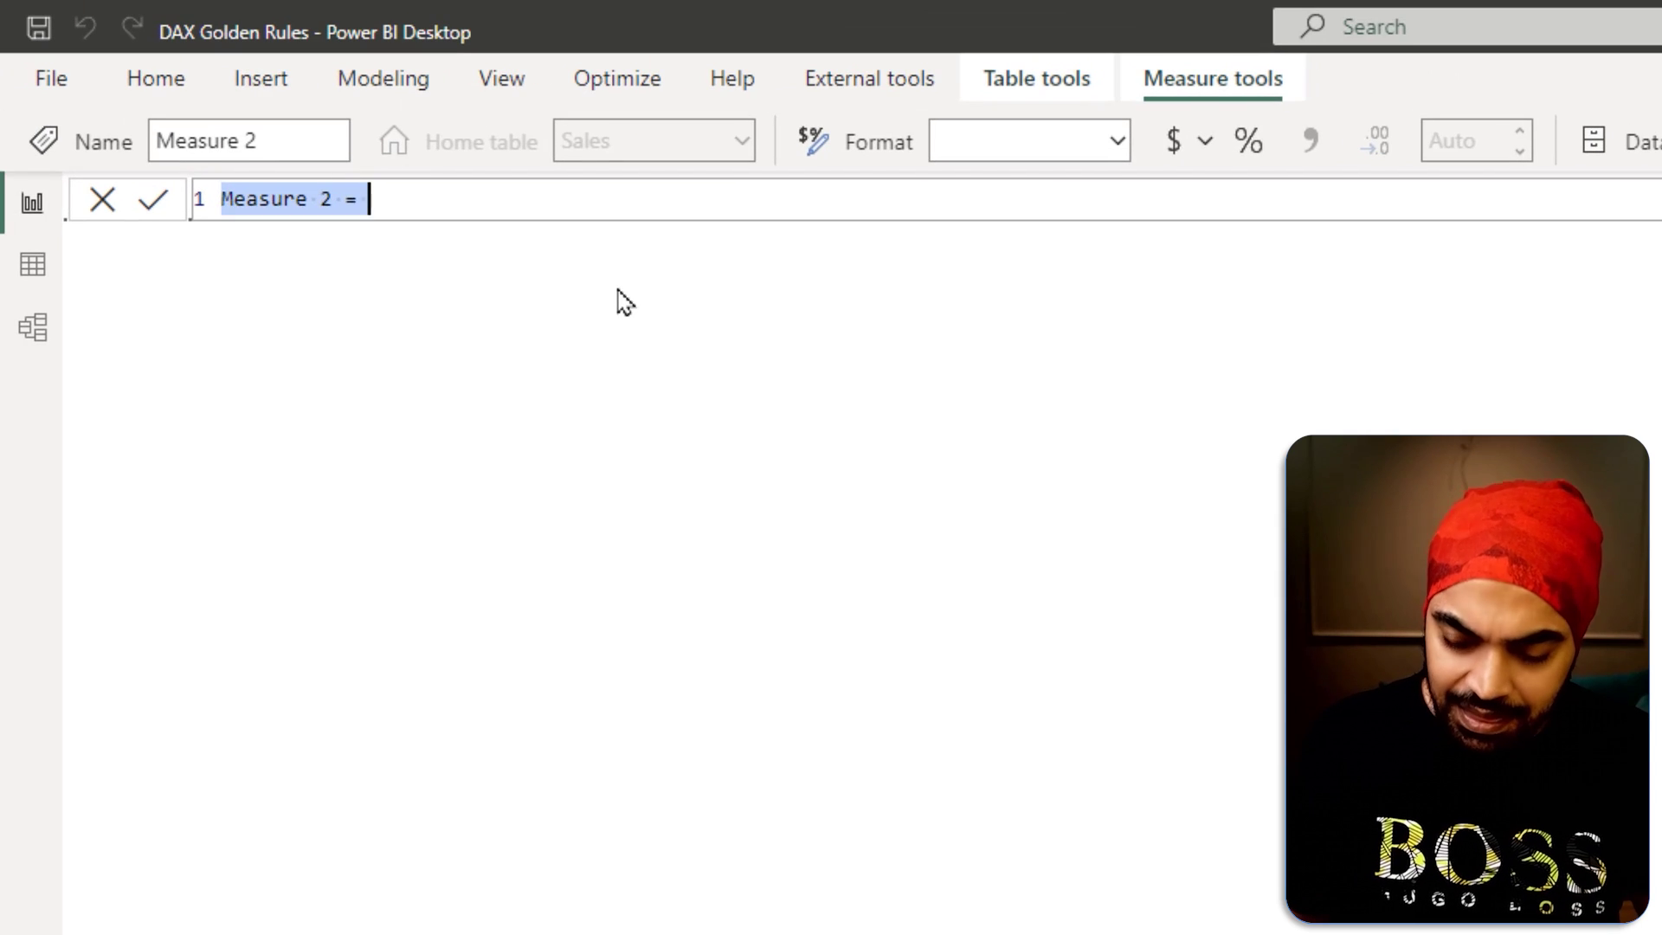
{"action": "type", "text": "Test "}
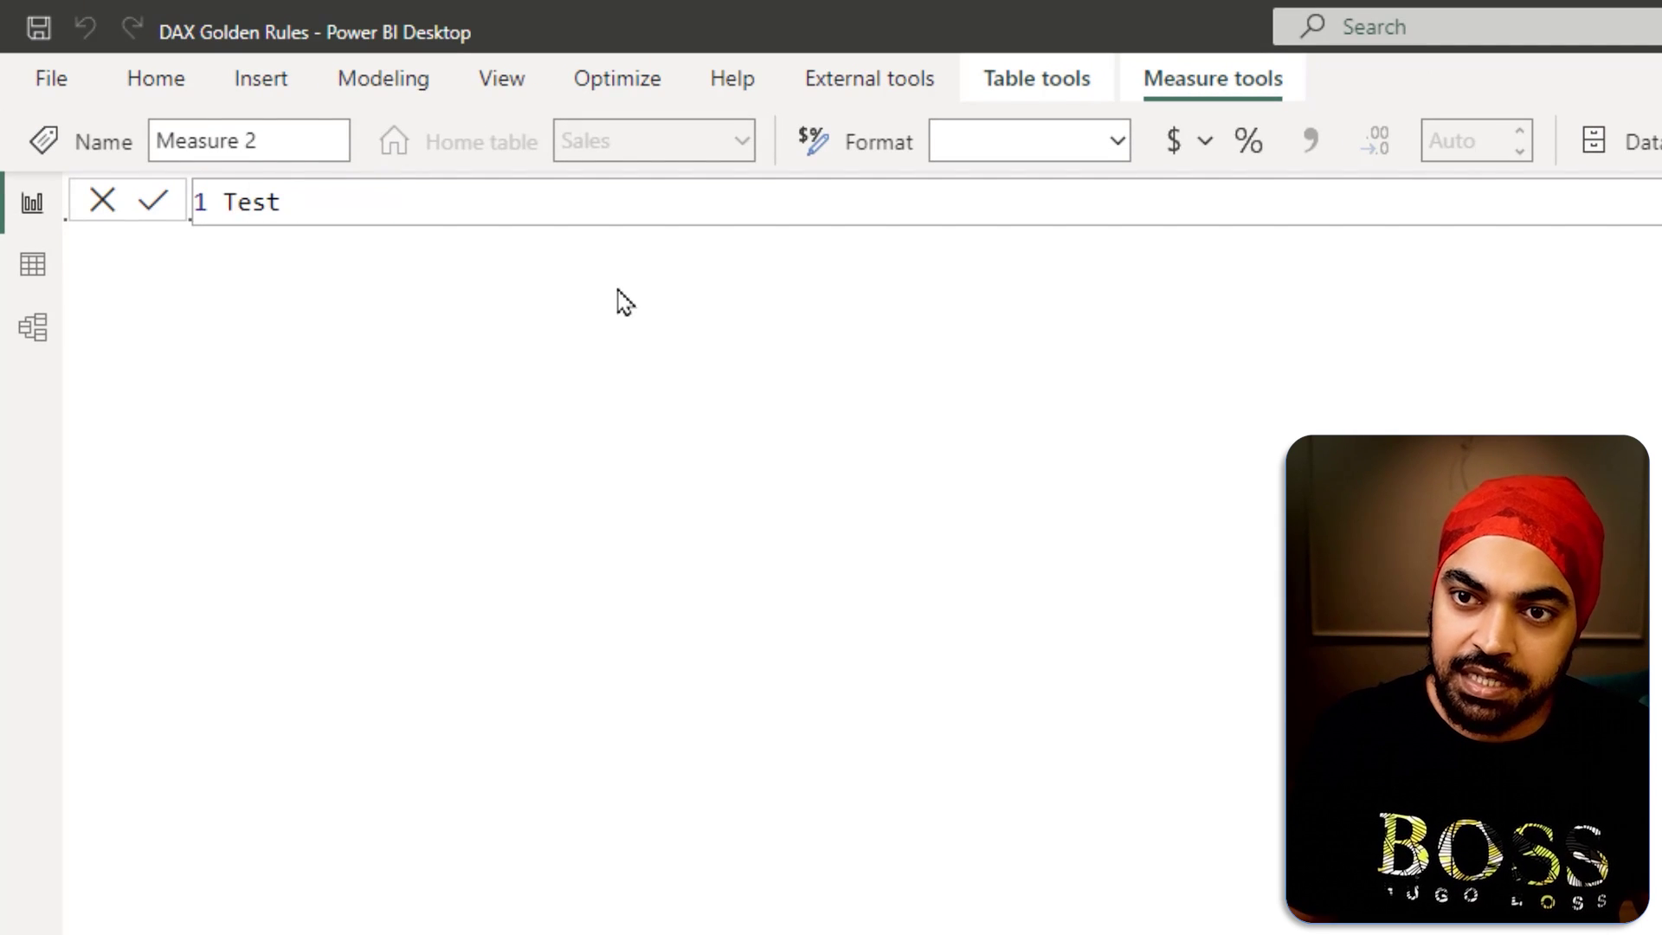
{"action": "type", "text": "Measure "}
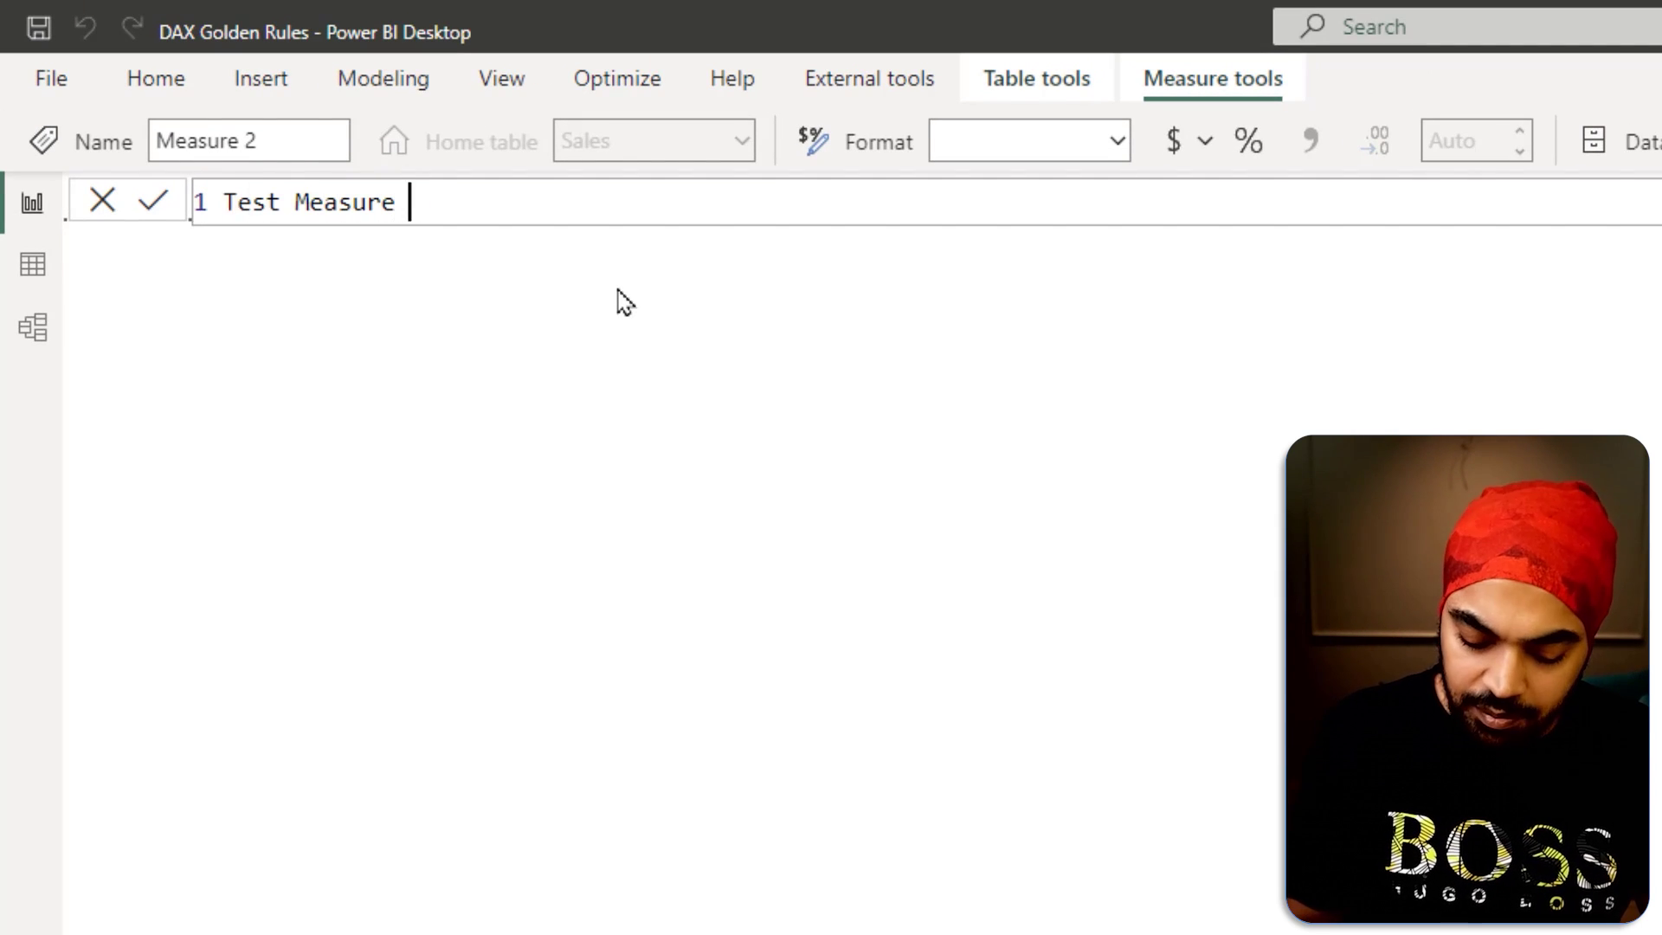
Step: Try to define the measure as a bare column reference, = Sales[Units], and commit the formula
{"action": "type", "text": "= sales"}
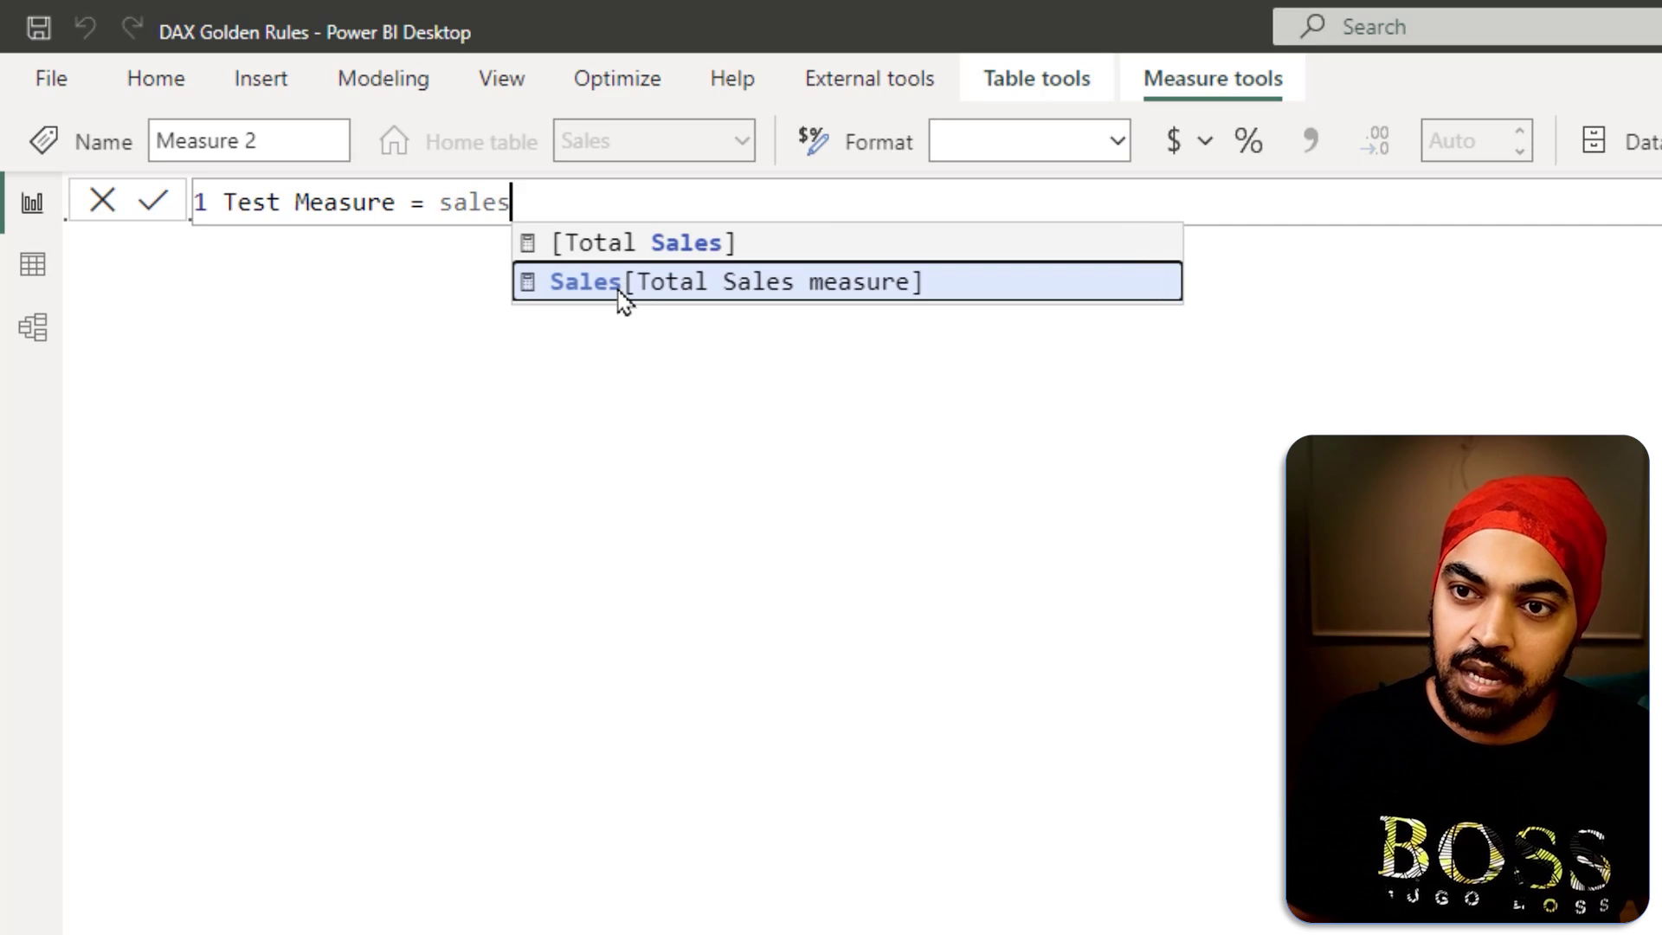
{"action": "left_click", "coordinate": [622, 283]}
{"action": "key", "text": "BackSpace"}
{"action": "key", "text": "BackSpace"}
{"action": "key", "text": "BackSpace"}
{"action": "key", "text": "BackSpace"}
{"action": "key", "text": "BackSpace"}
{"action": "key", "text": "BackSpace"}
{"action": "key", "text": "BackSpace"}
{"action": "key", "text": "BackSpace"}
{"action": "key", "text": "BackSpace"}
{"action": "key", "text": "BackSpace"}
{"action": "key", "text": "BackSpace"}
{"action": "key", "text": "BackSpace"}
{"action": "key", "text": "BackSpace"}
{"action": "key", "text": "BackSpace"}
{"action": "key", "text": "BackSpace"}
{"action": "key", "text": "BackSpace"}
{"action": "key", "text": "BackSpace"}
{"action": "key", "text": "BackSpace"}
{"action": "key", "text": "BackSpace"}
{"action": "key", "text": "BackSpace"}
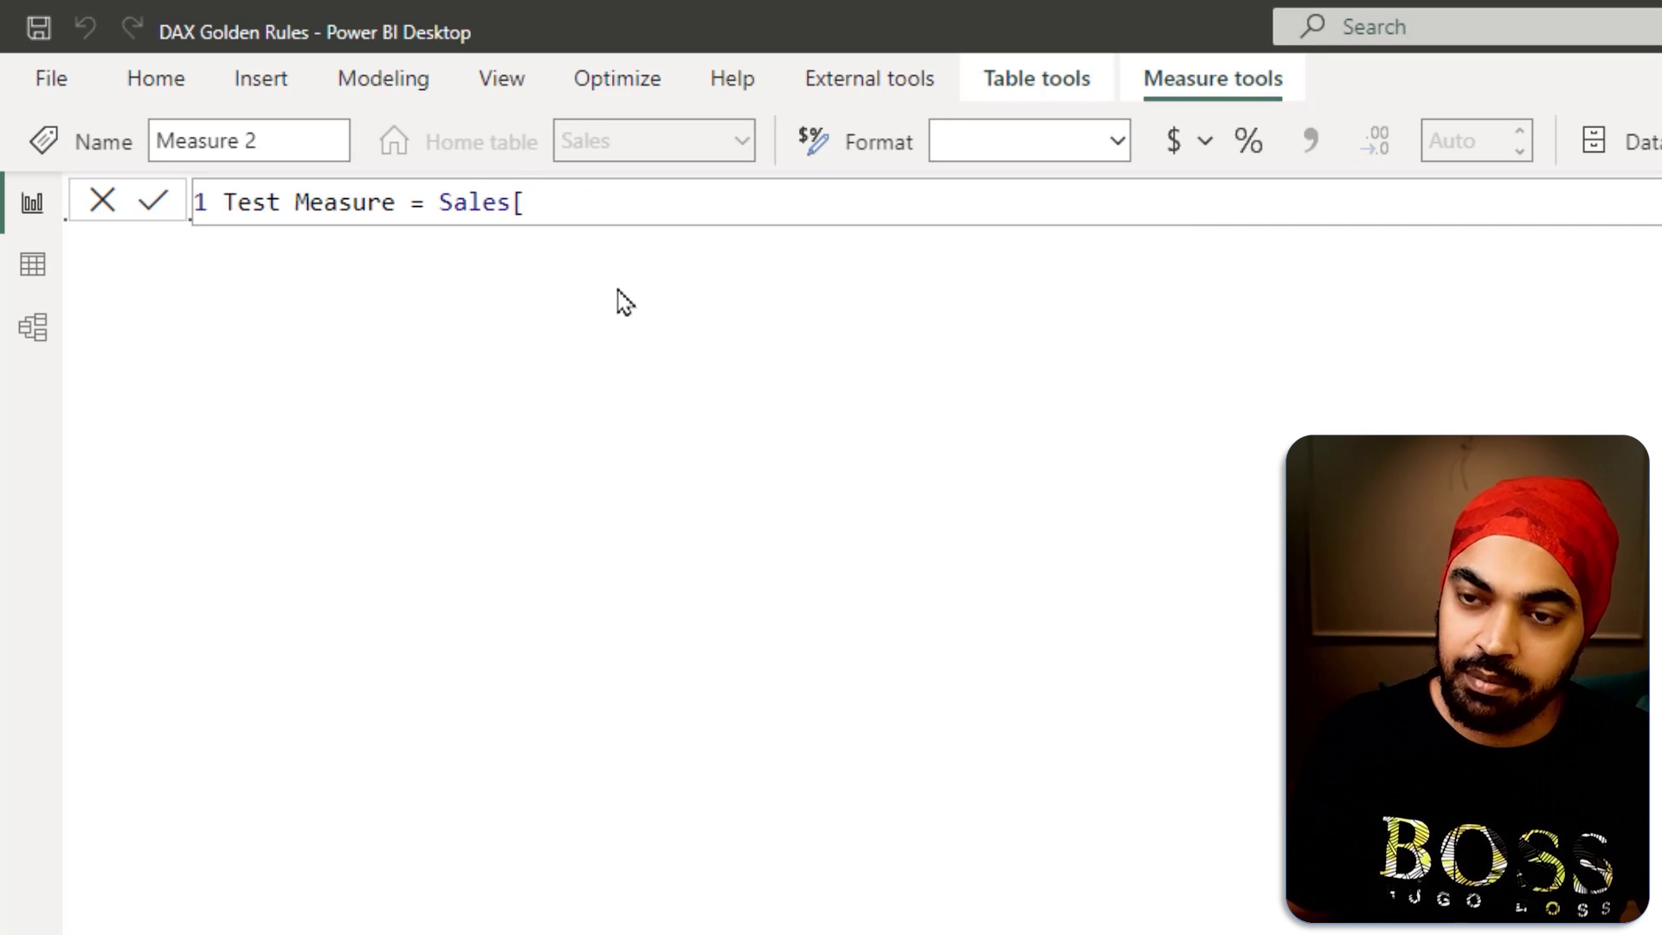
{"action": "type", "text": "Units]"}
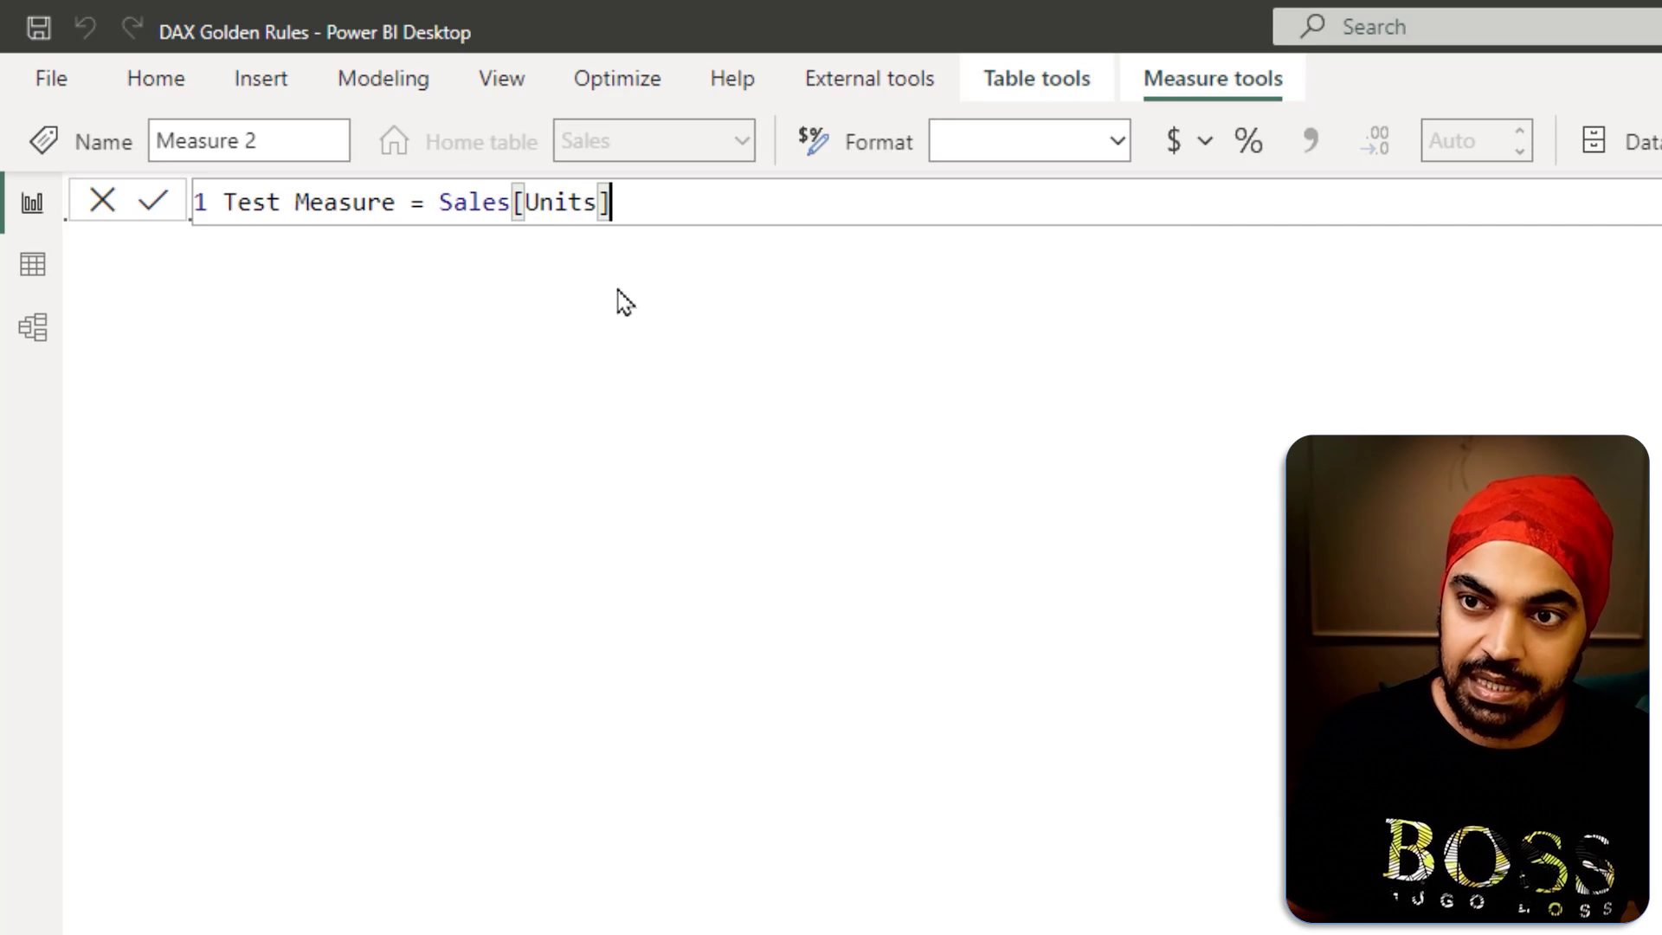
{"action": "key", "text": "Return"}
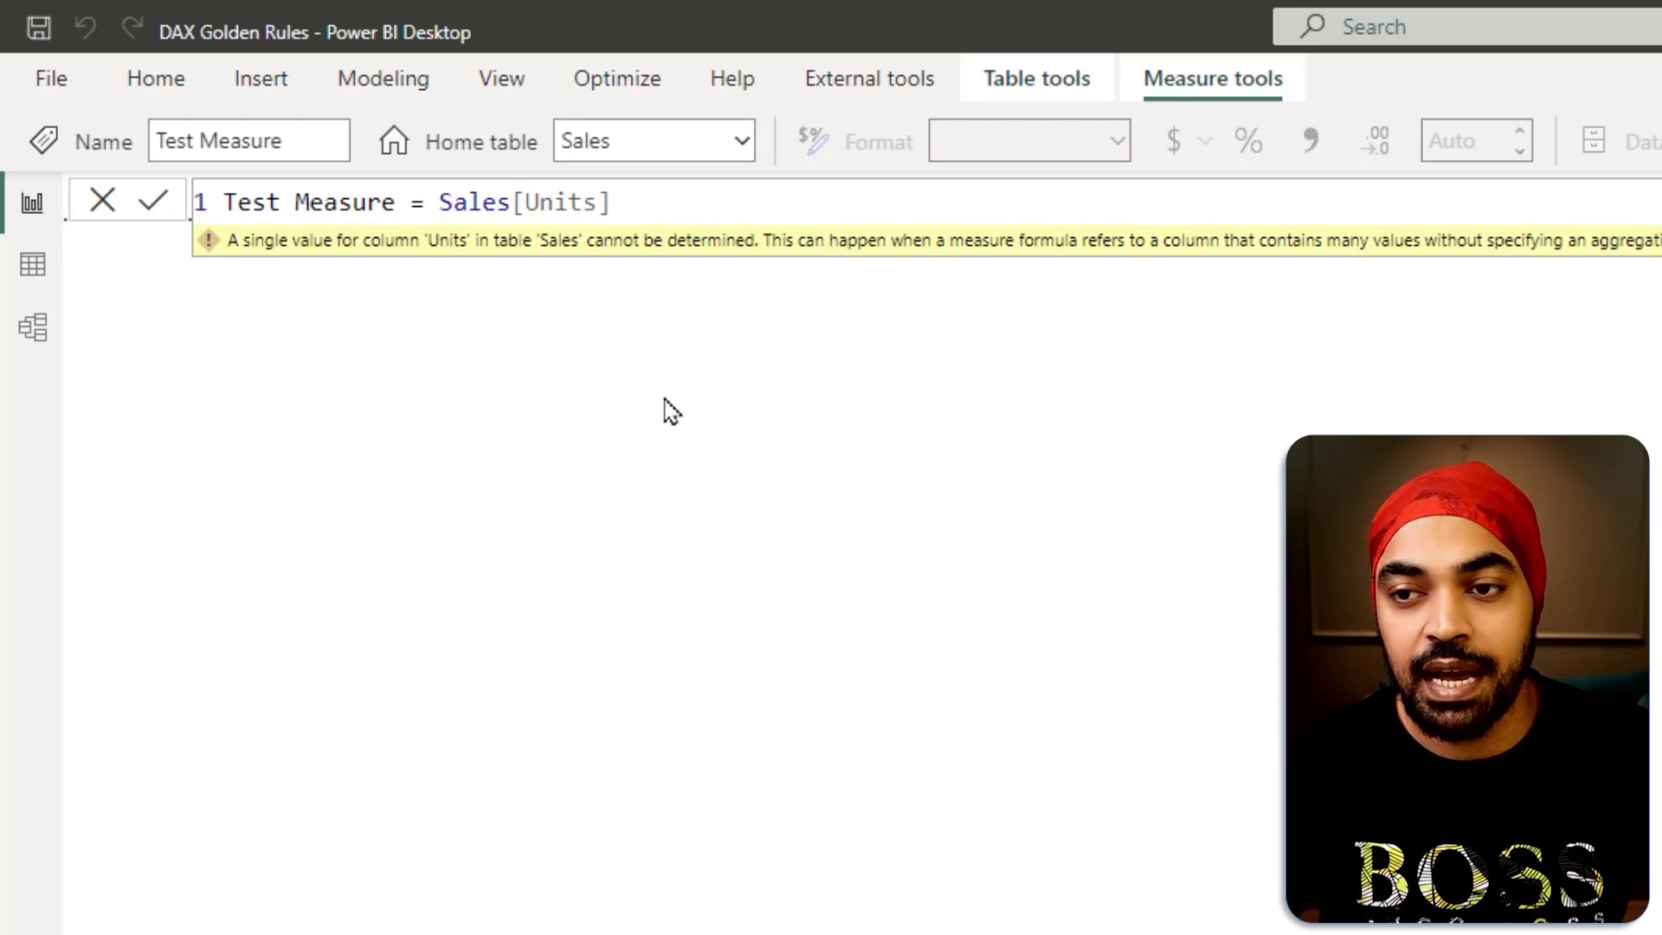
Step: Wrap the Sales[Units] reference in a SUM function and commit the Test Measure formula
{"action": "left_click_drag", "start_coordinate": [627, 211], "coordinate": [656, 185]}
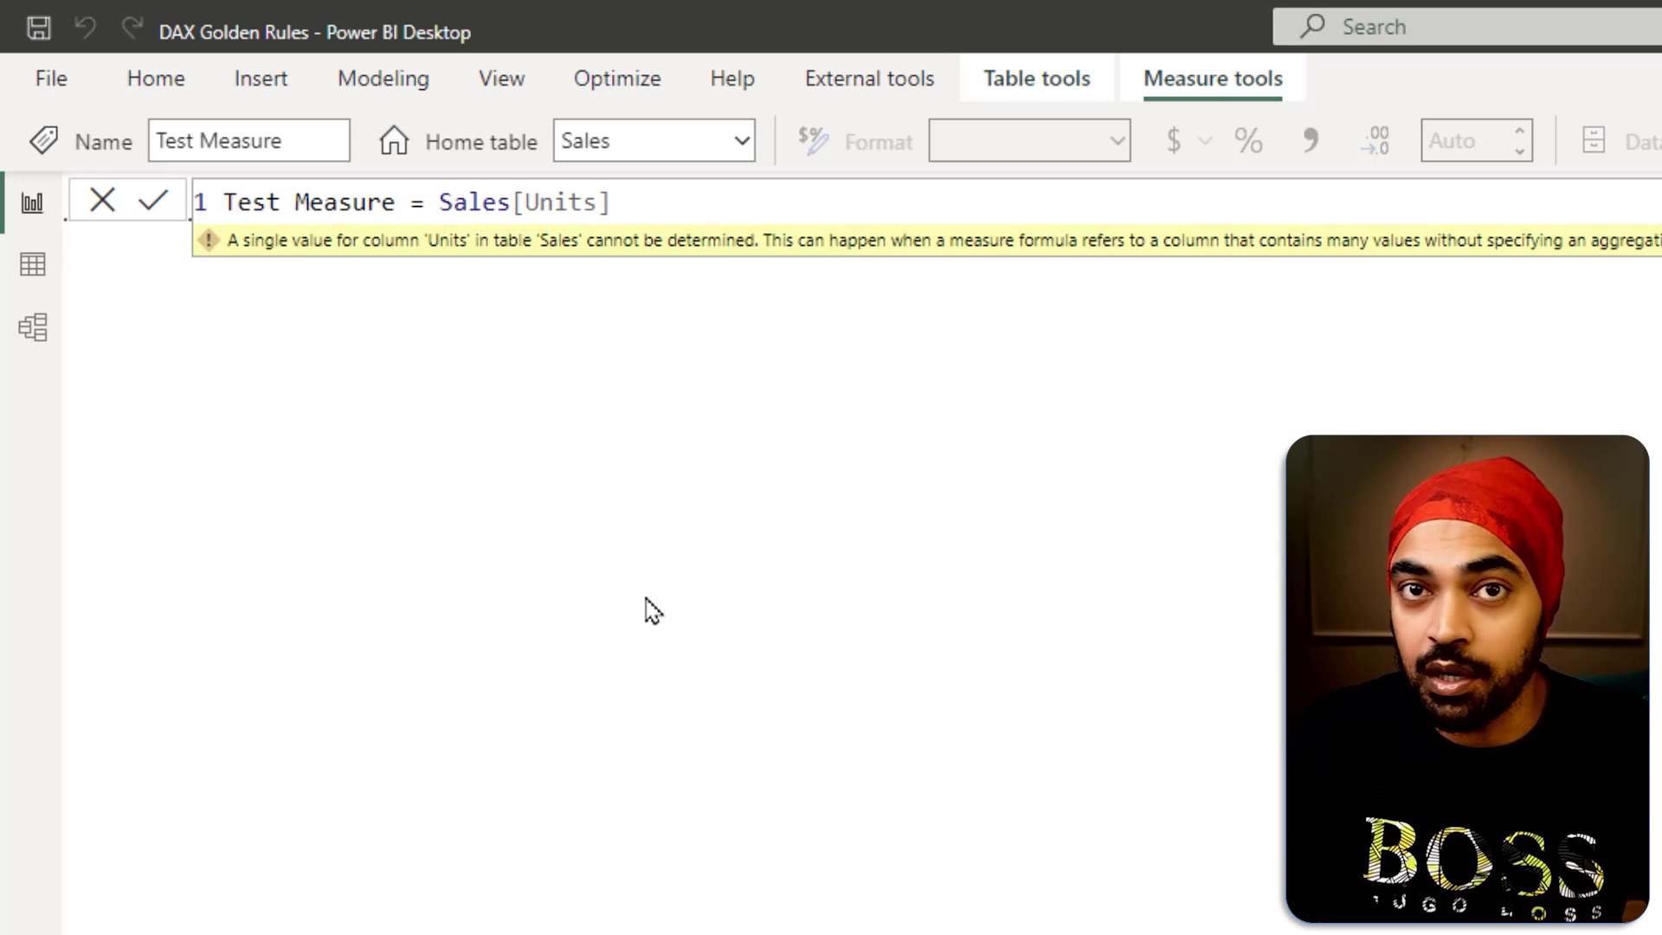
{"action": "left_click", "coordinate": [437, 201]}
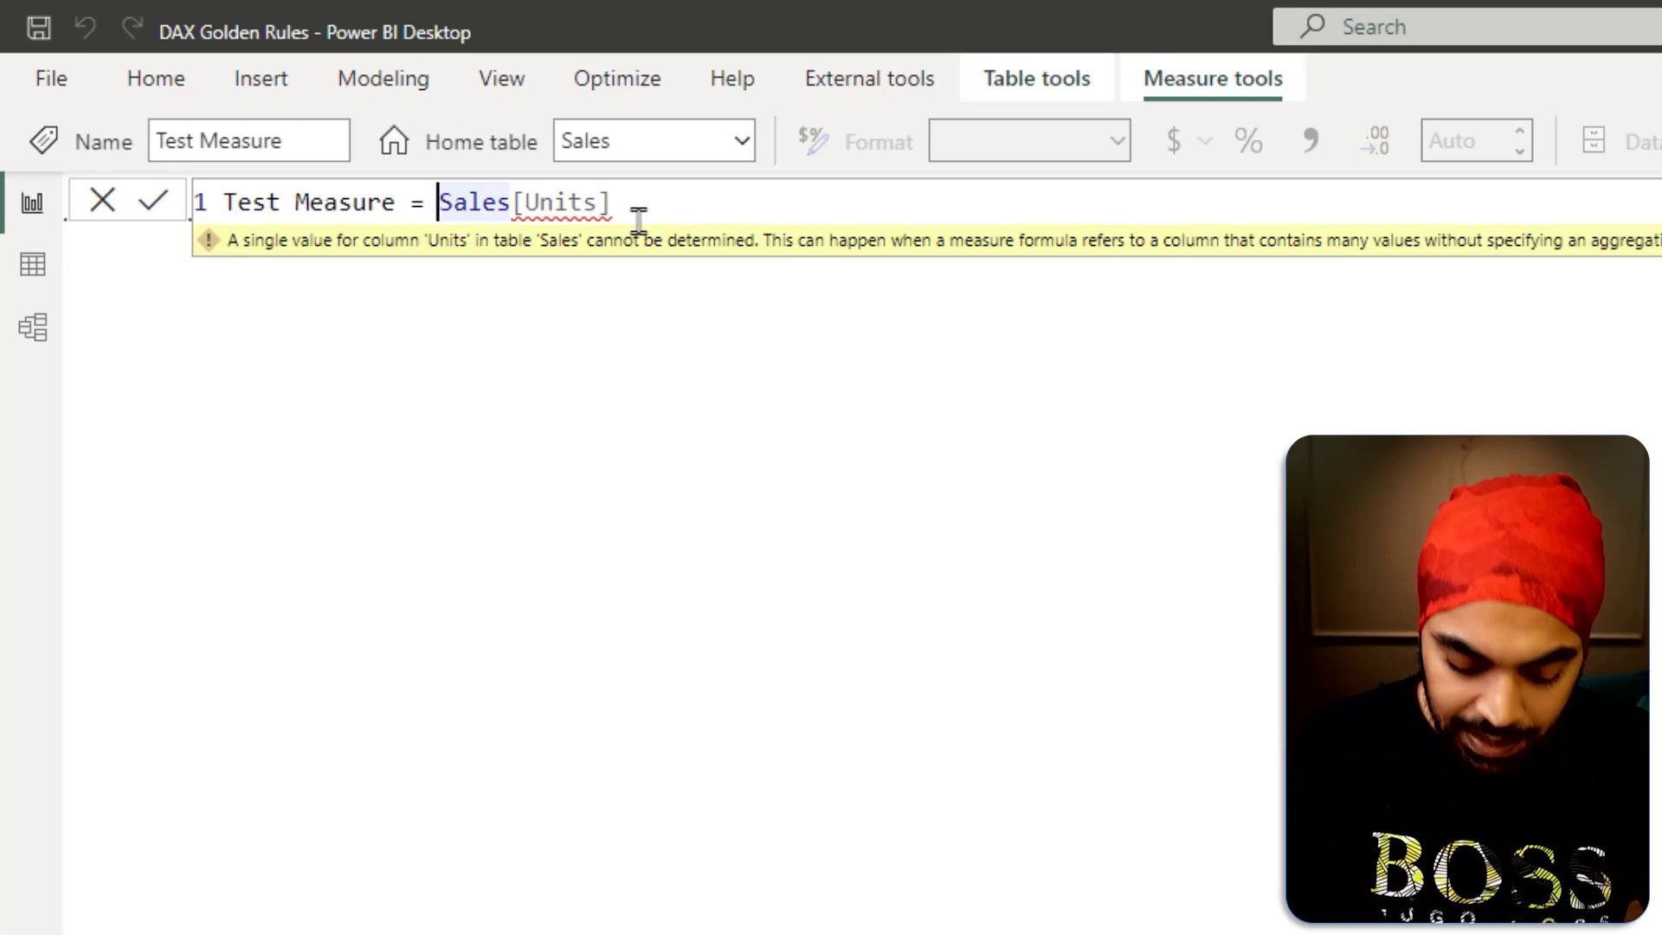
{"action": "type", "text": "sum("}
{"action": "key", "text": "Down"}
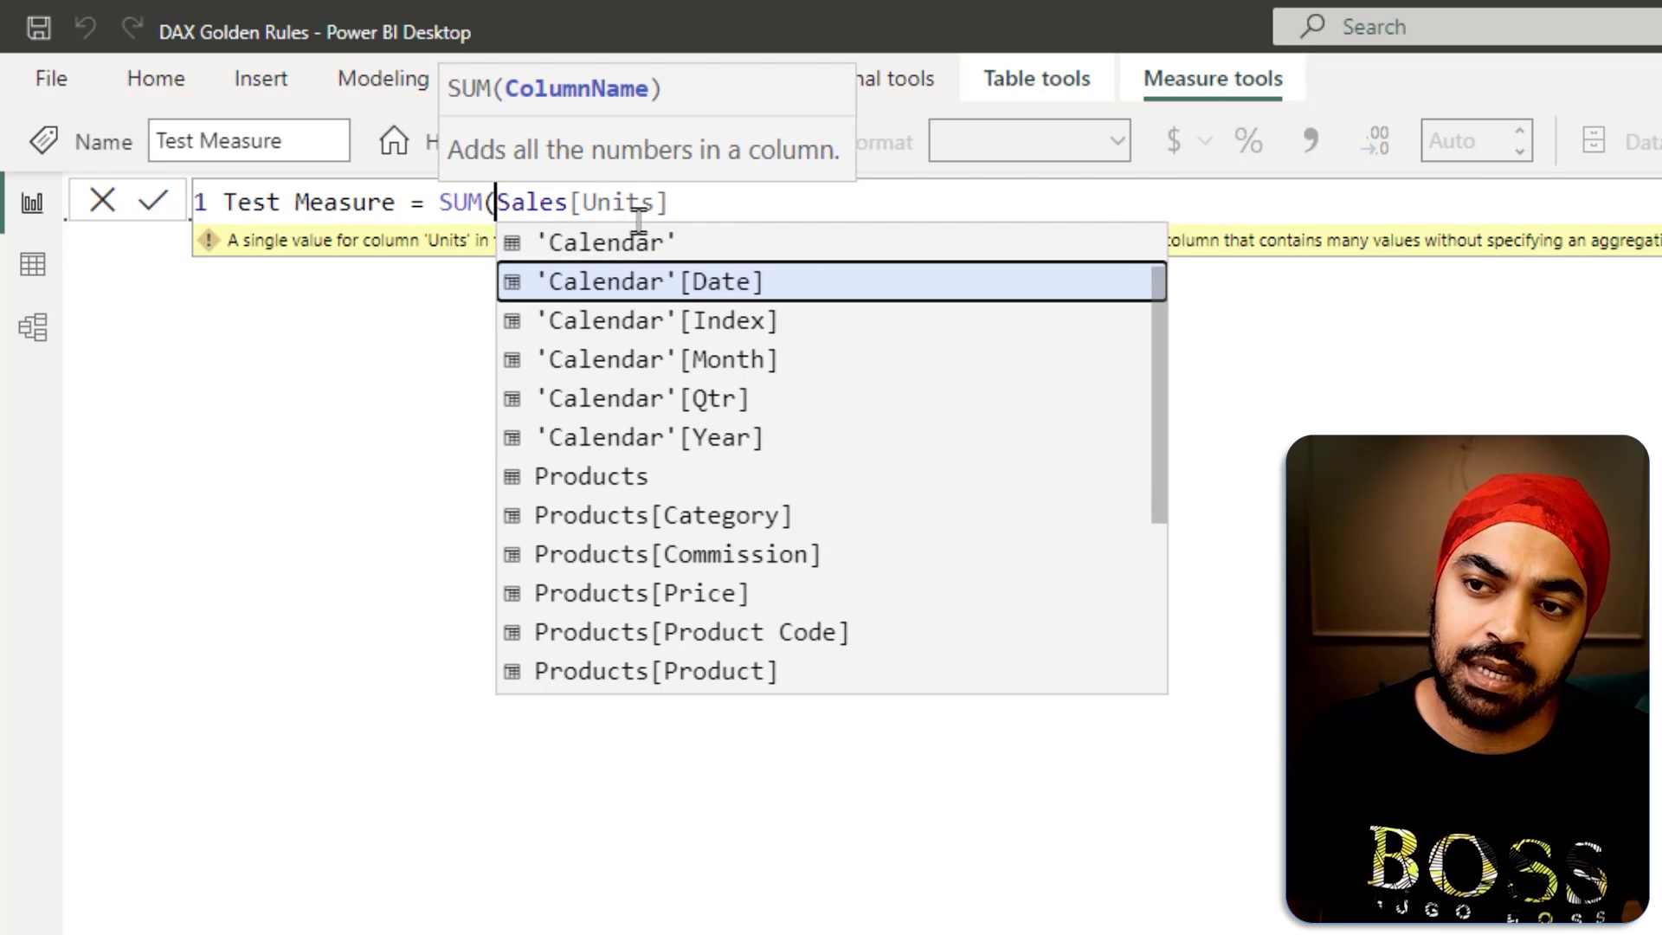
{"action": "left_click", "coordinate": [638, 219]}
{"action": "key", "text": "Right"}
{"action": "type", "text": ")"}
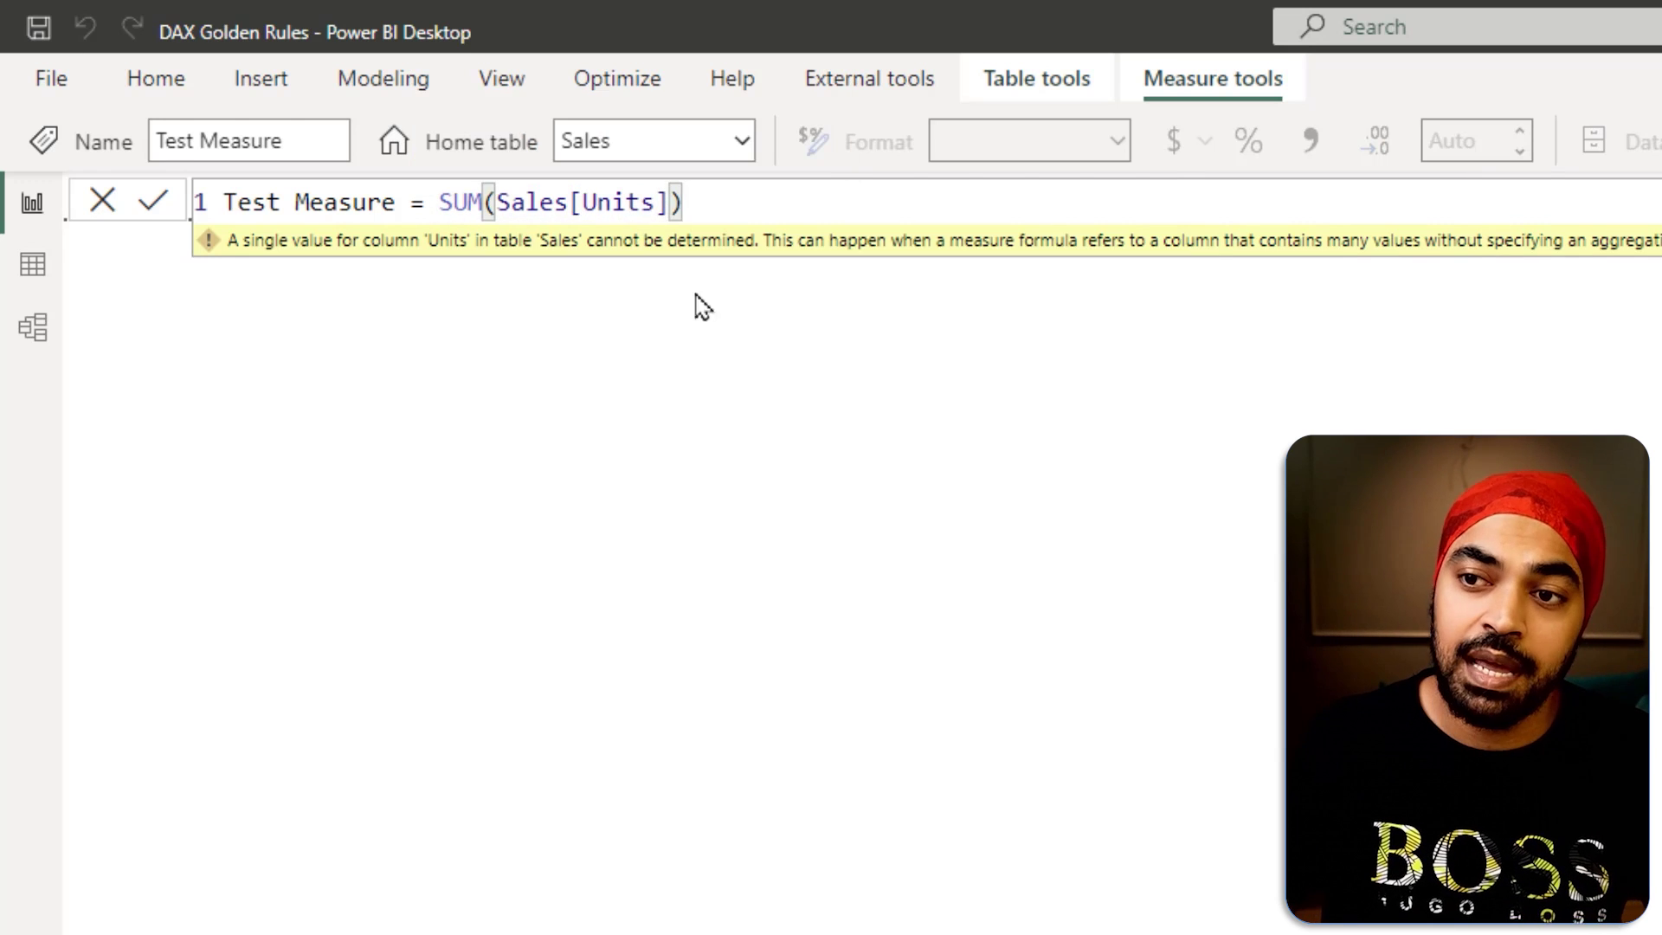
{"action": "key", "text": "Return"}
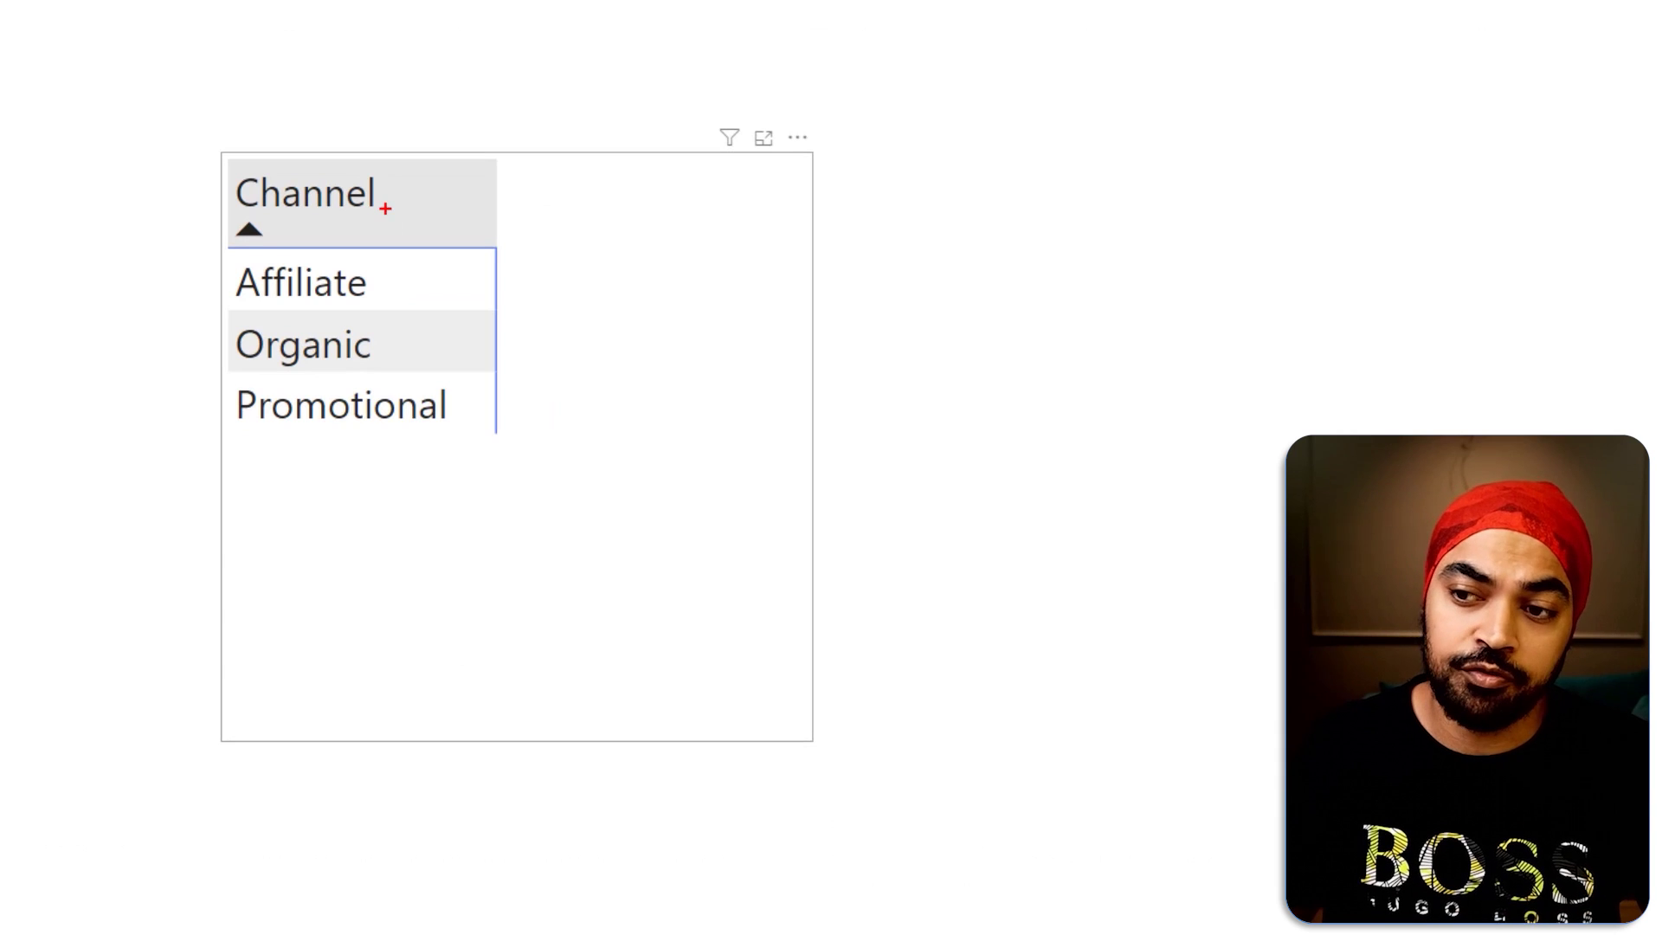
{"action": "left_click_drag", "start_coordinate": [398, 298], "coordinate": [424, 276]}
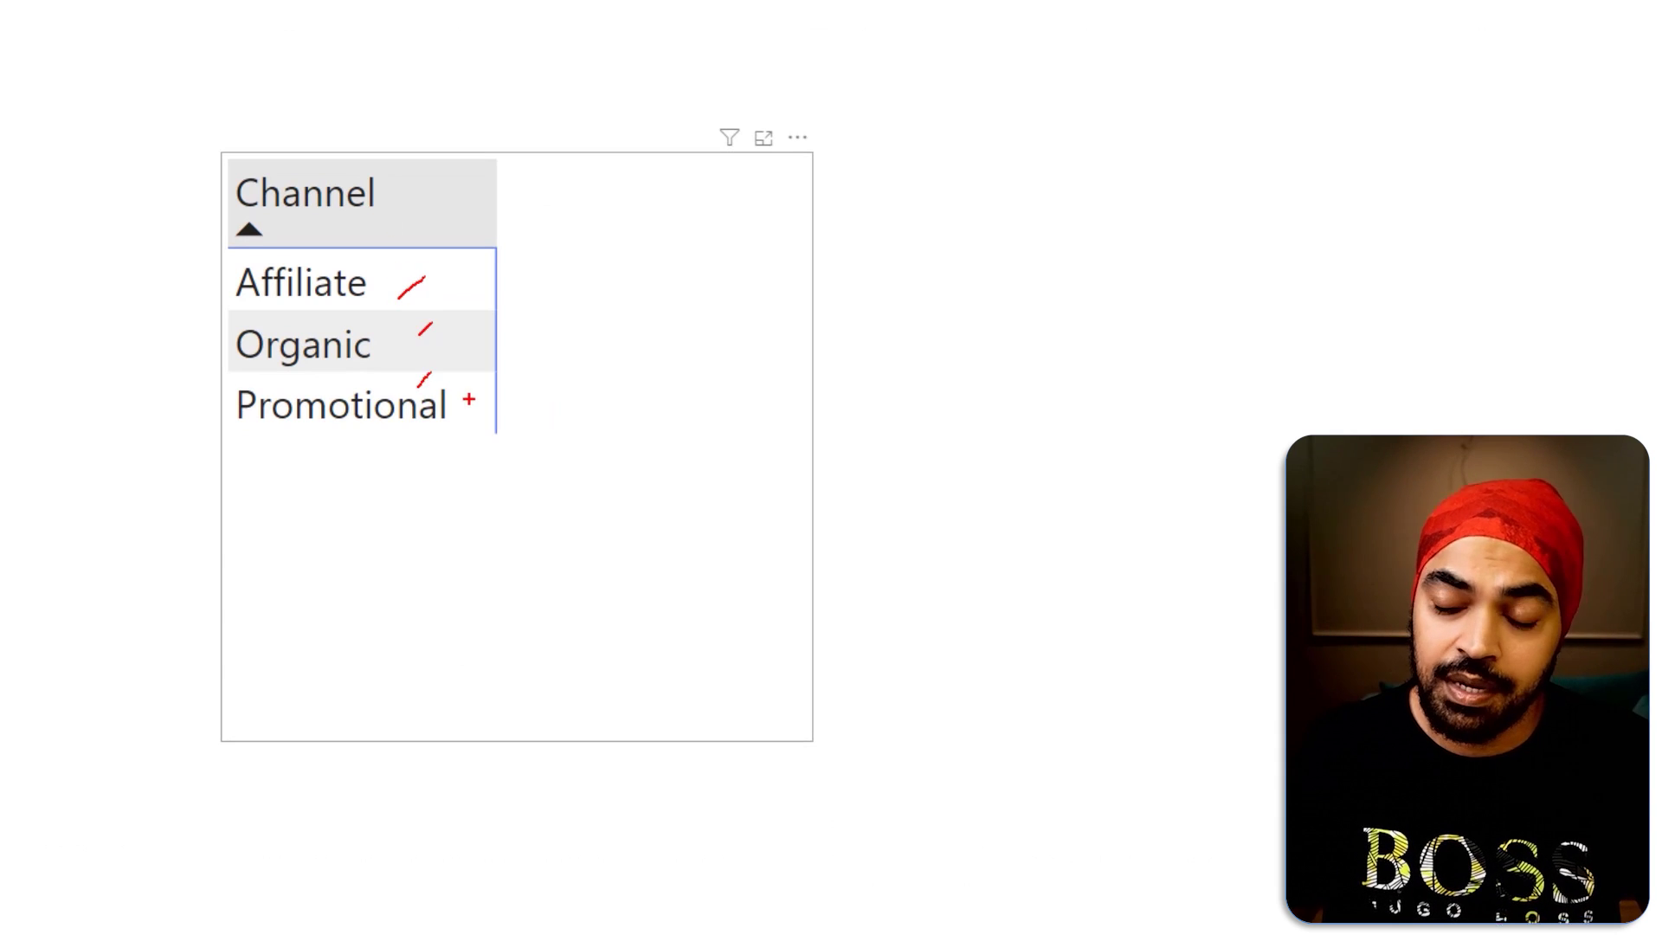
{"action": "key", "text": "Escape"}
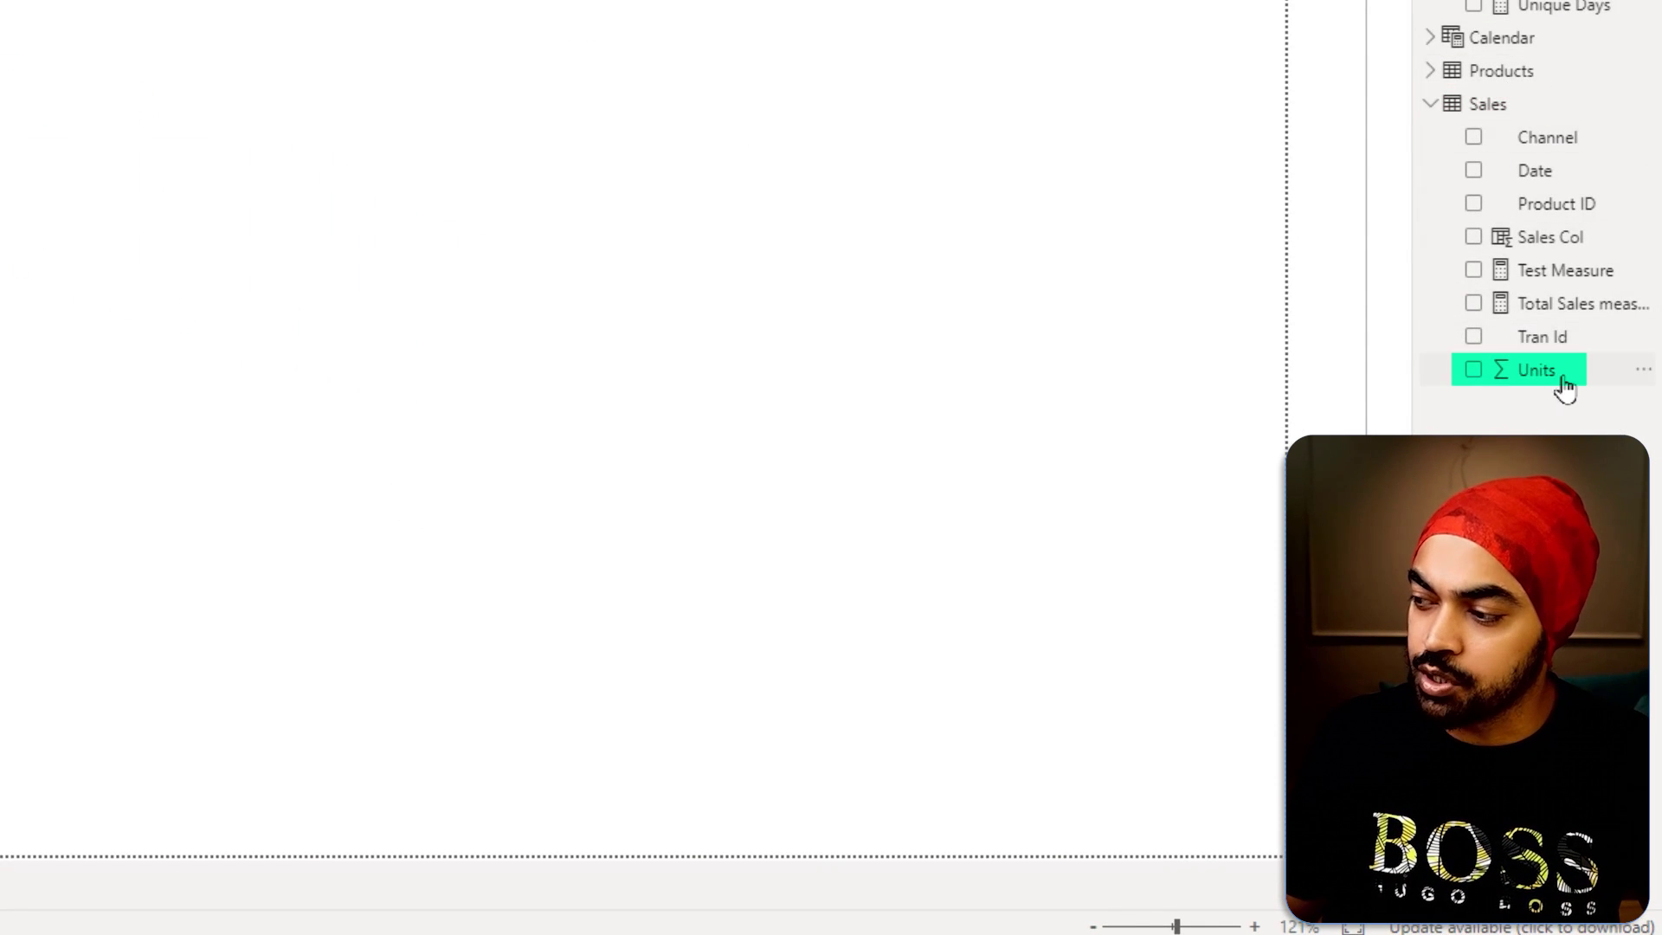
Step: Add the Units field from the Sales table to the values of the Channel matrix
{"action": "left_click_drag", "start_coordinate": [1563, 387], "coordinate": [2, 139]}
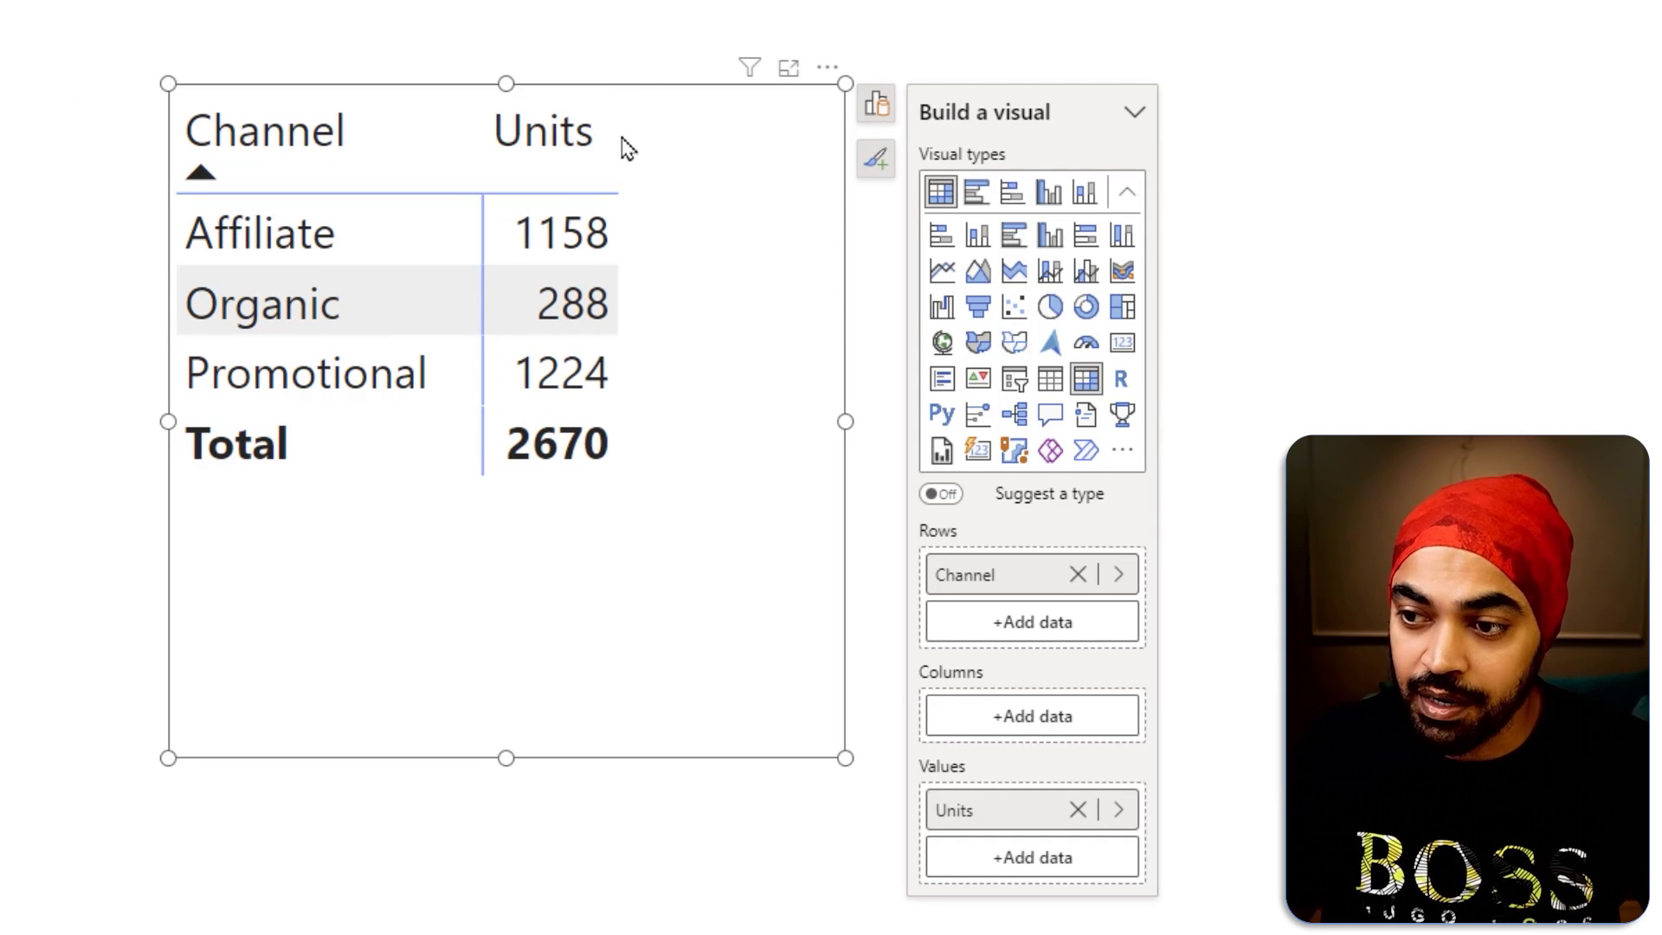
{"action": "left_click_drag", "start_coordinate": [621, 149], "coordinate": [647, 154]}
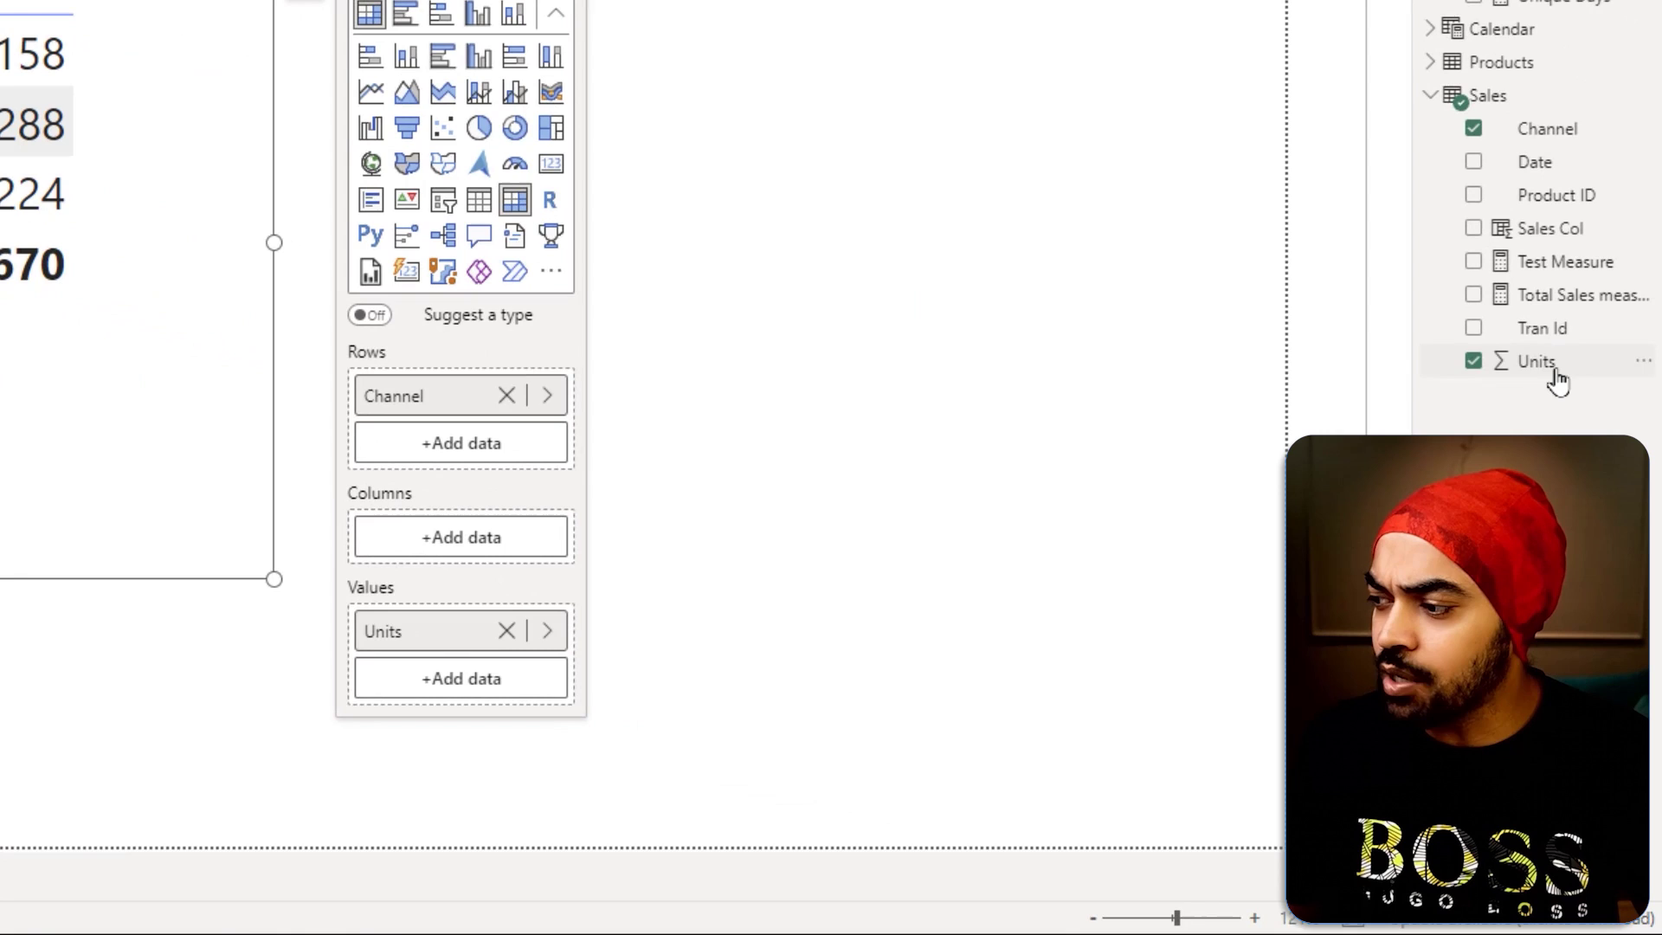
Step: Add Units to the matrix values a second time, summarize it as Average, and widen the matrix to fit the column
{"action": "left_click_drag", "start_coordinate": [1558, 381], "coordinate": [156, 251]}
{"action": "left_click_drag", "start_coordinate": [732, 392], "coordinate": [762, 394]}
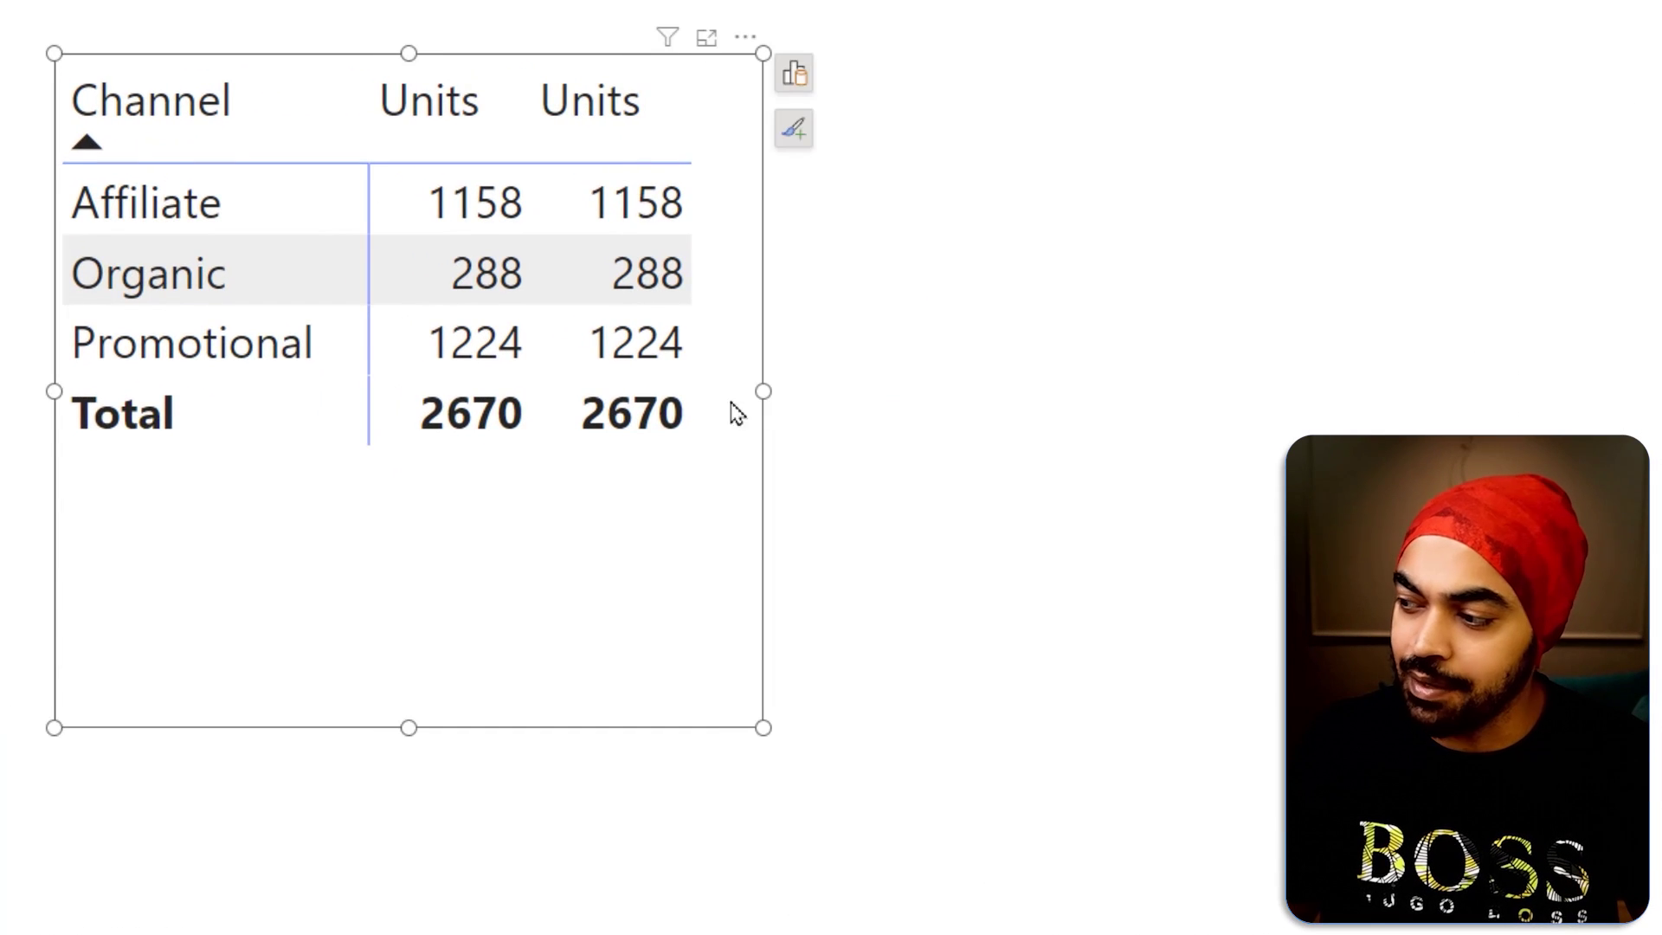
{"action": "left_click", "coordinate": [792, 79]}
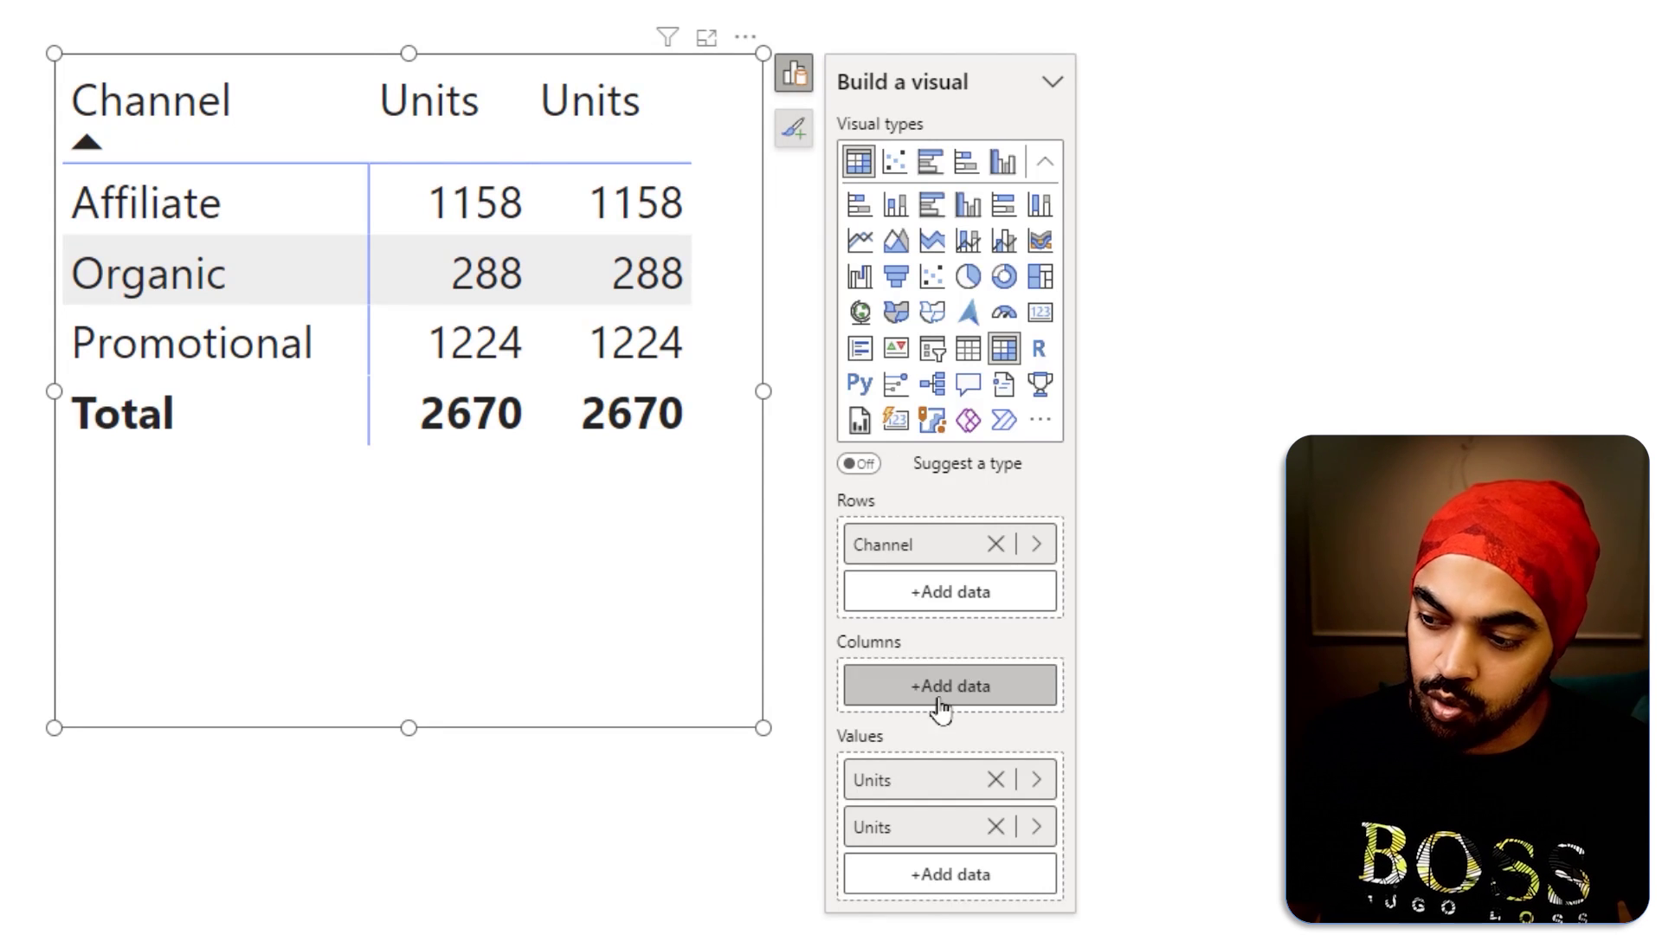
{"action": "right_click", "coordinate": [890, 829]}
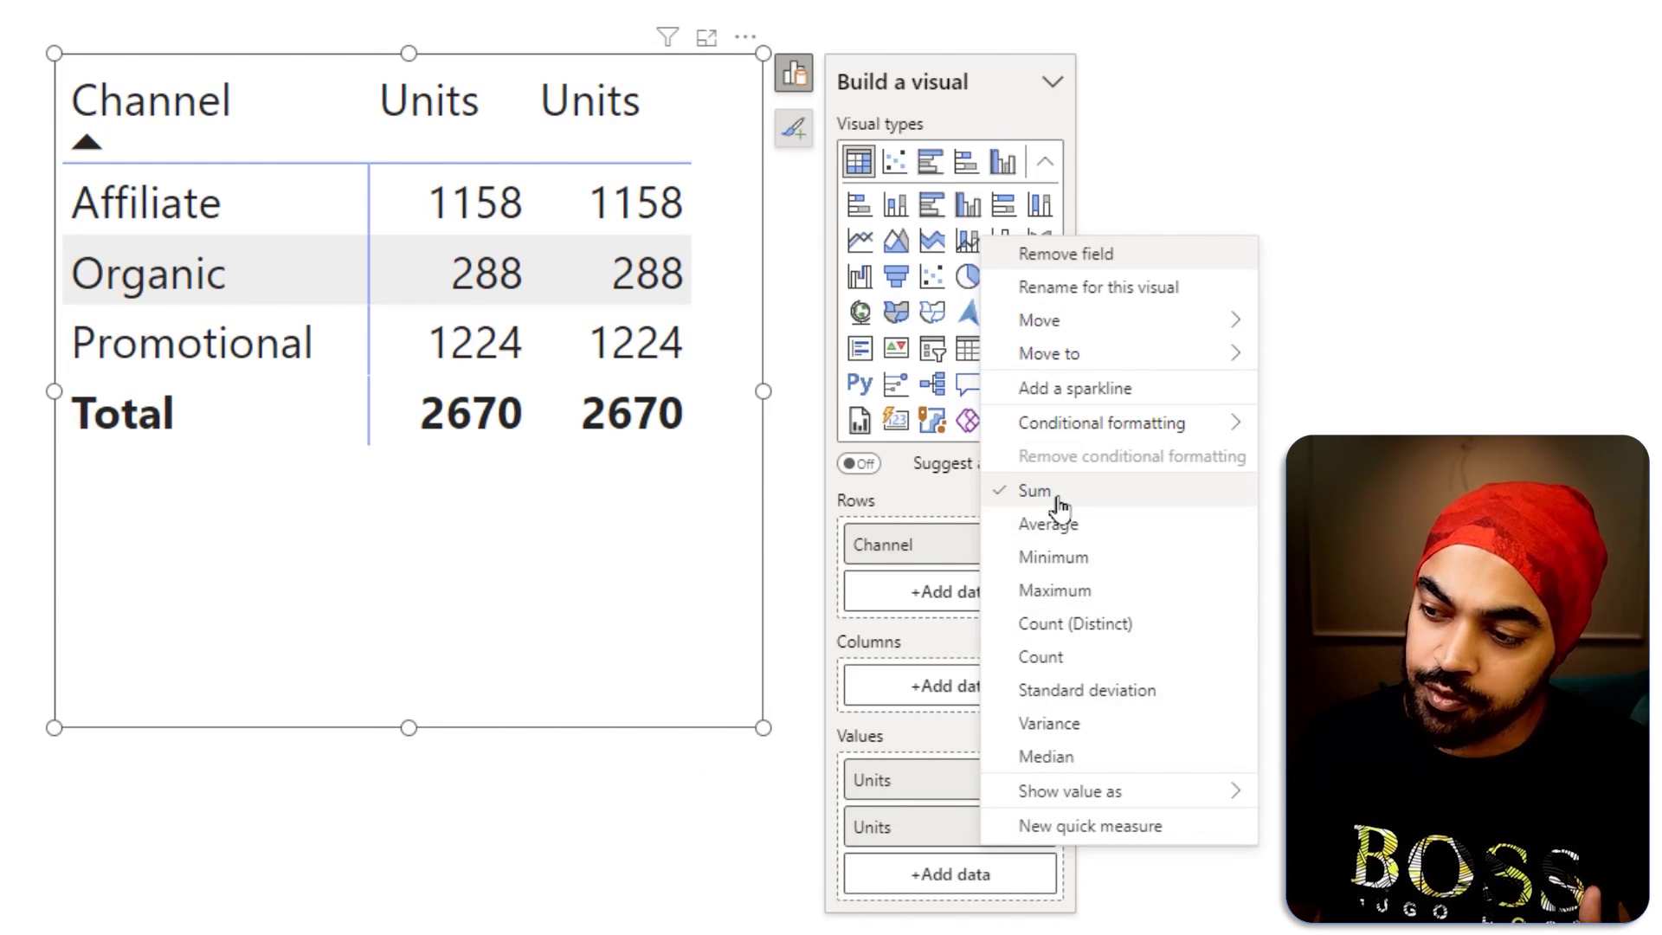
{"action": "left_click", "coordinate": [1049, 523]}
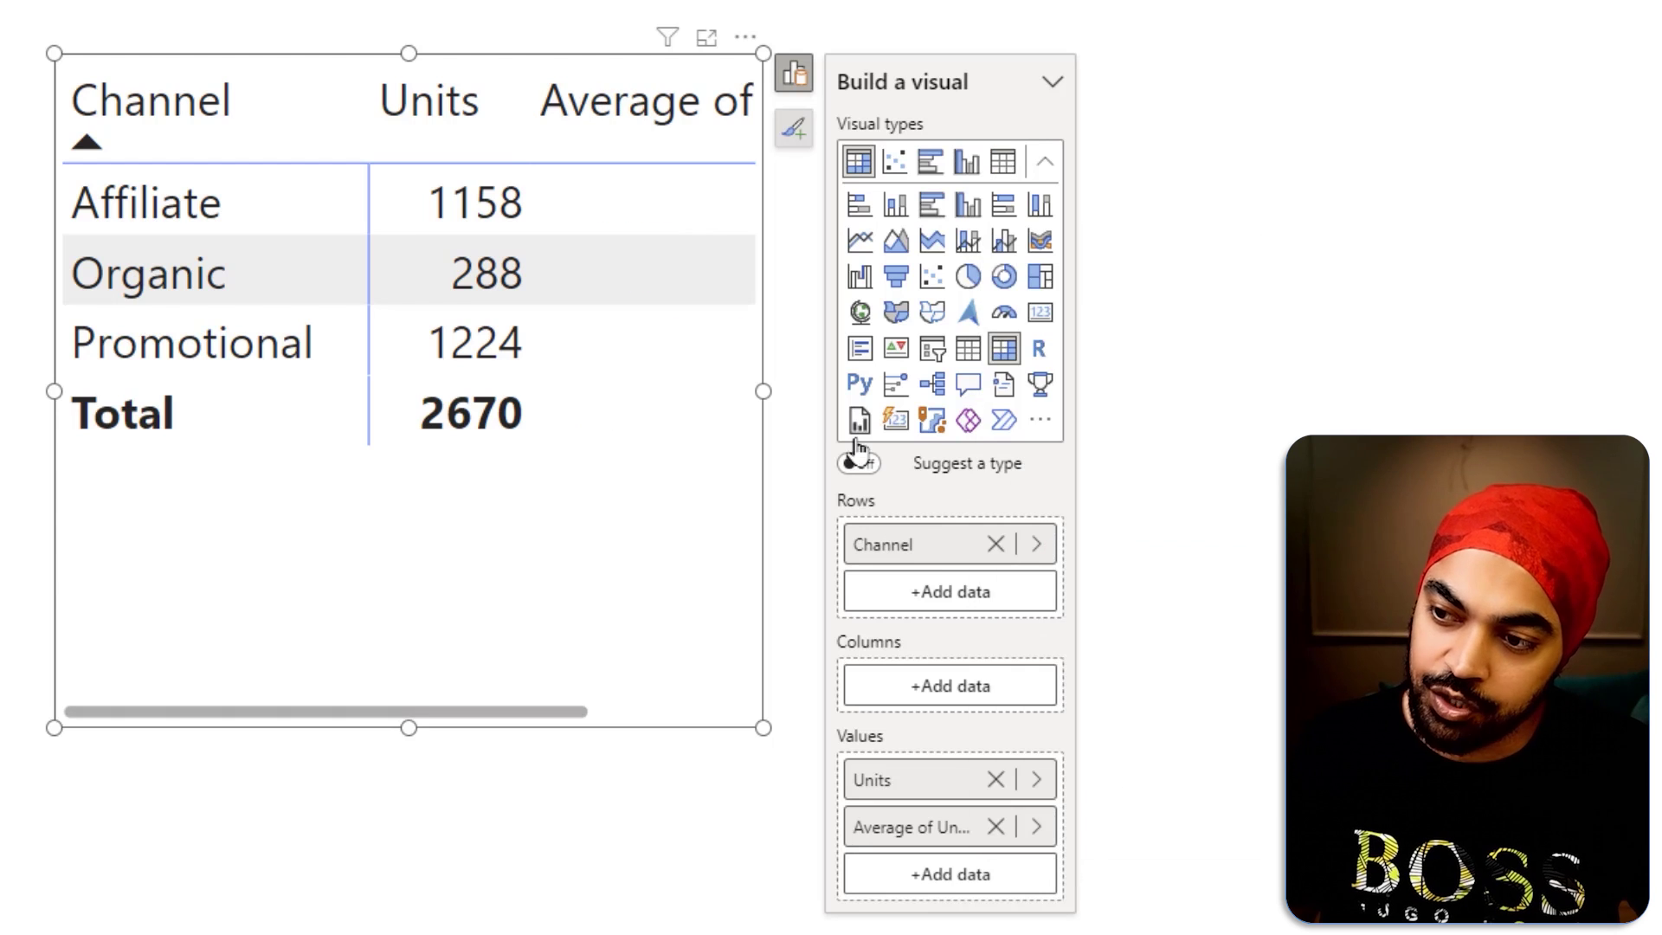
{"action": "left_click_drag", "start_coordinate": [762, 390], "coordinate": [1013, 389]}
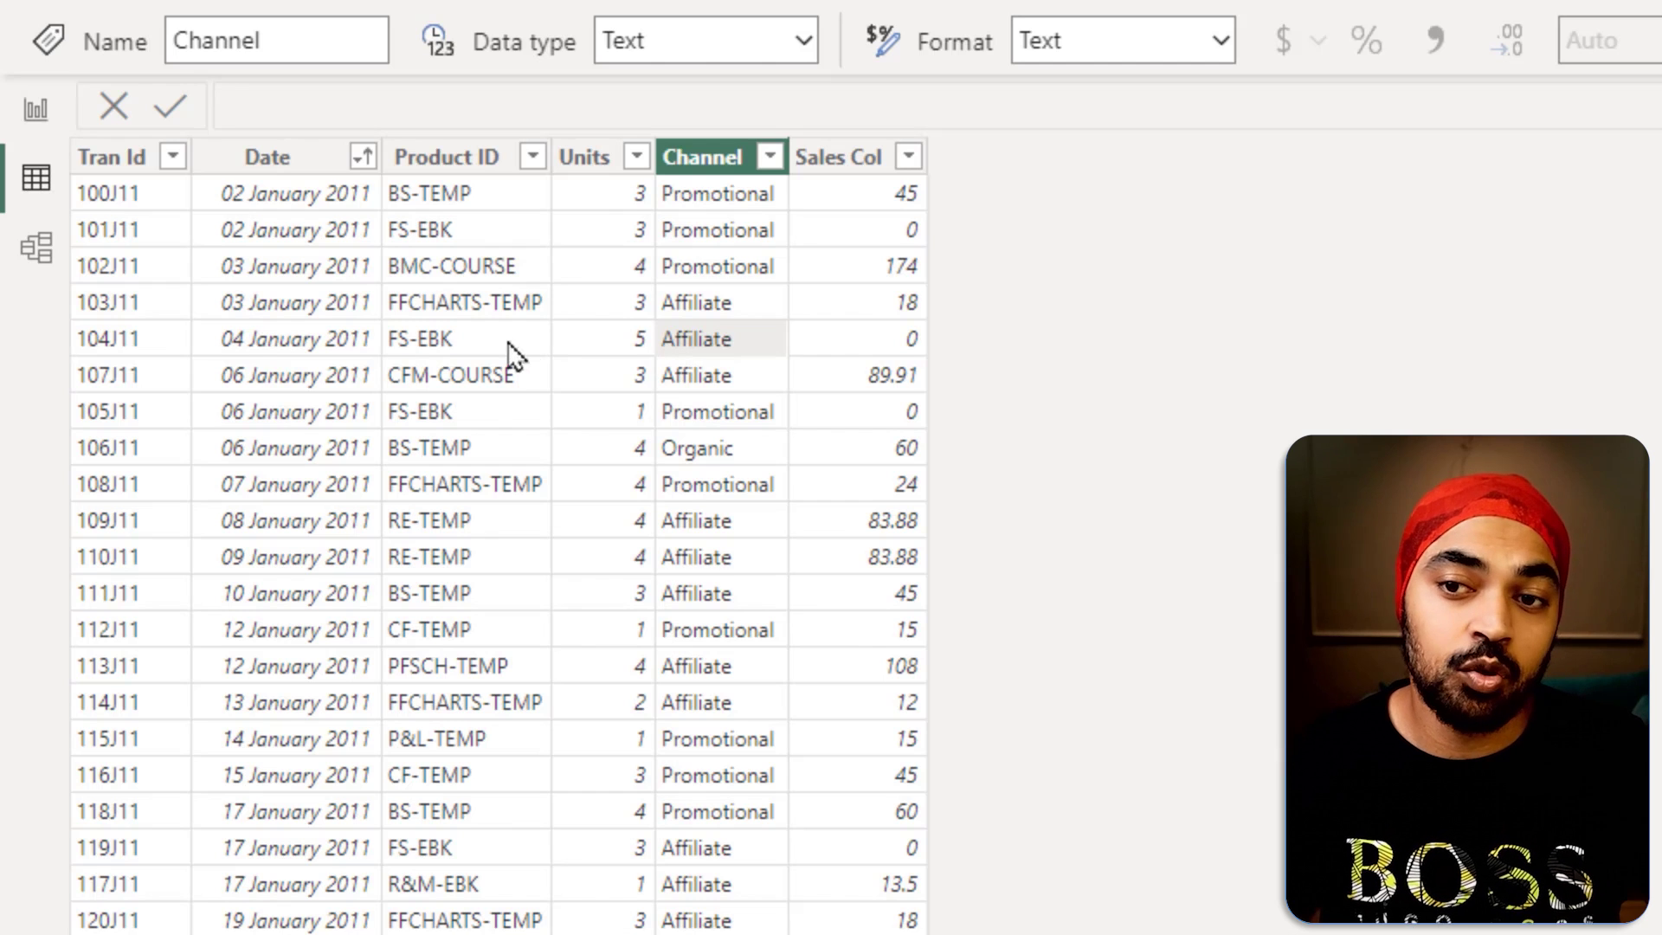
{"action": "mouse_move", "coordinate": [206, 170]}
{"action": "left_mouse_down"}
{"action": "mouse_move", "coordinate": [293, 233]}
{"action": "mouse_move", "coordinate": [382, 254]}
{"action": "left_mouse_up"}
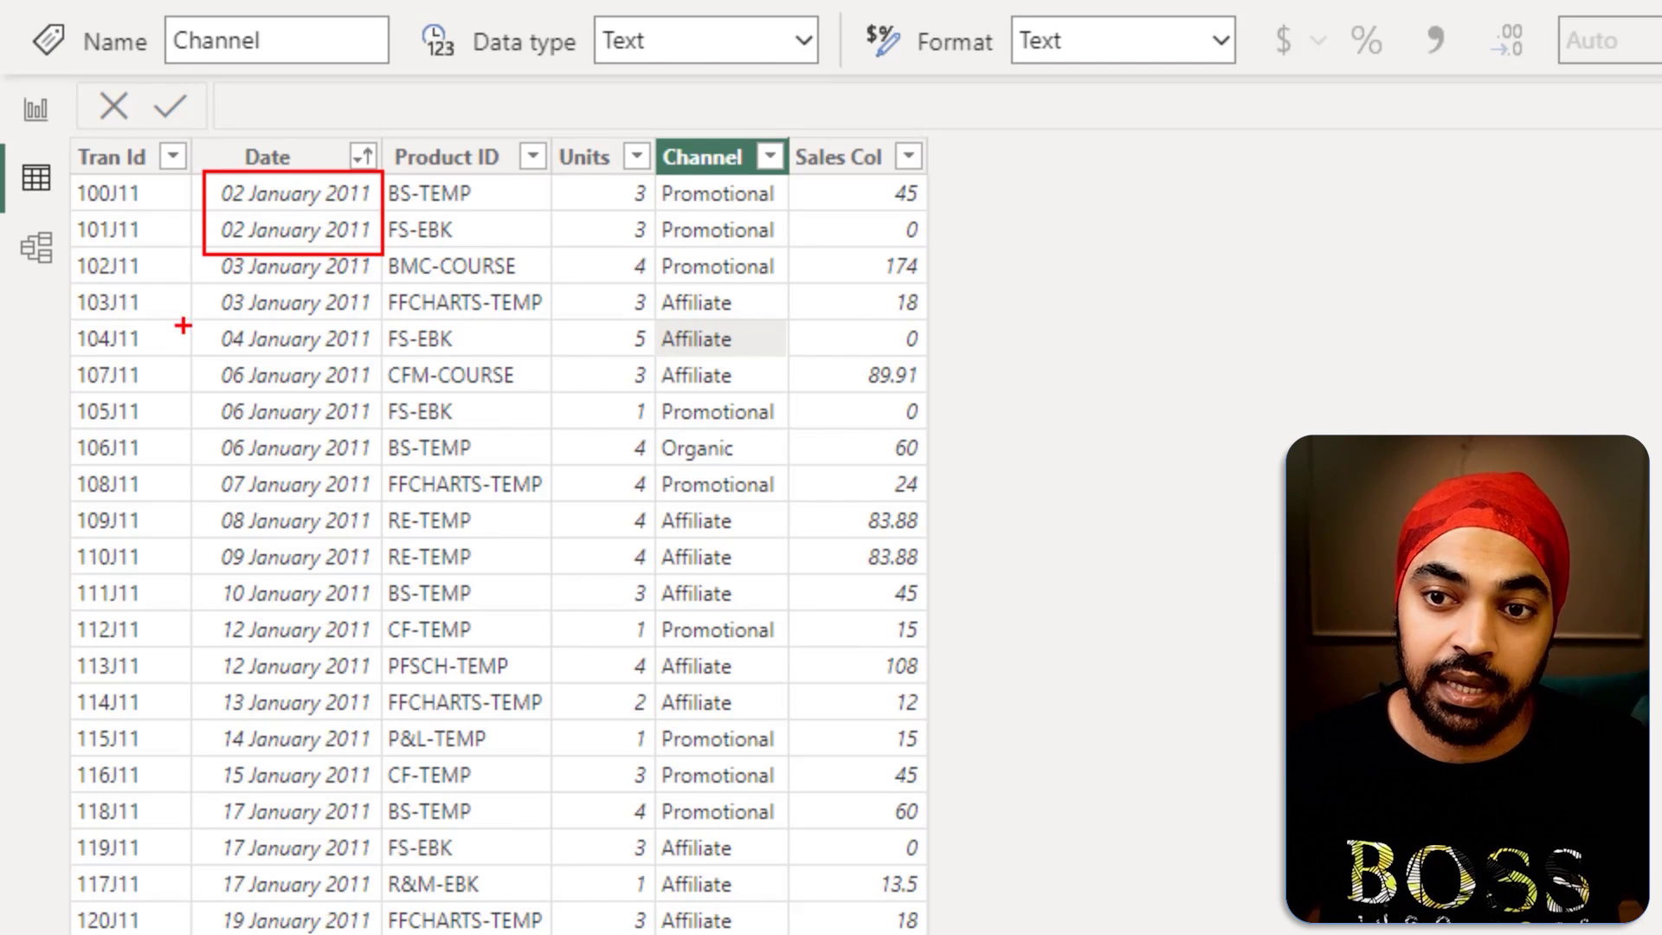
{"action": "left_click_drag", "start_coordinate": [211, 257], "coordinate": [405, 322]}
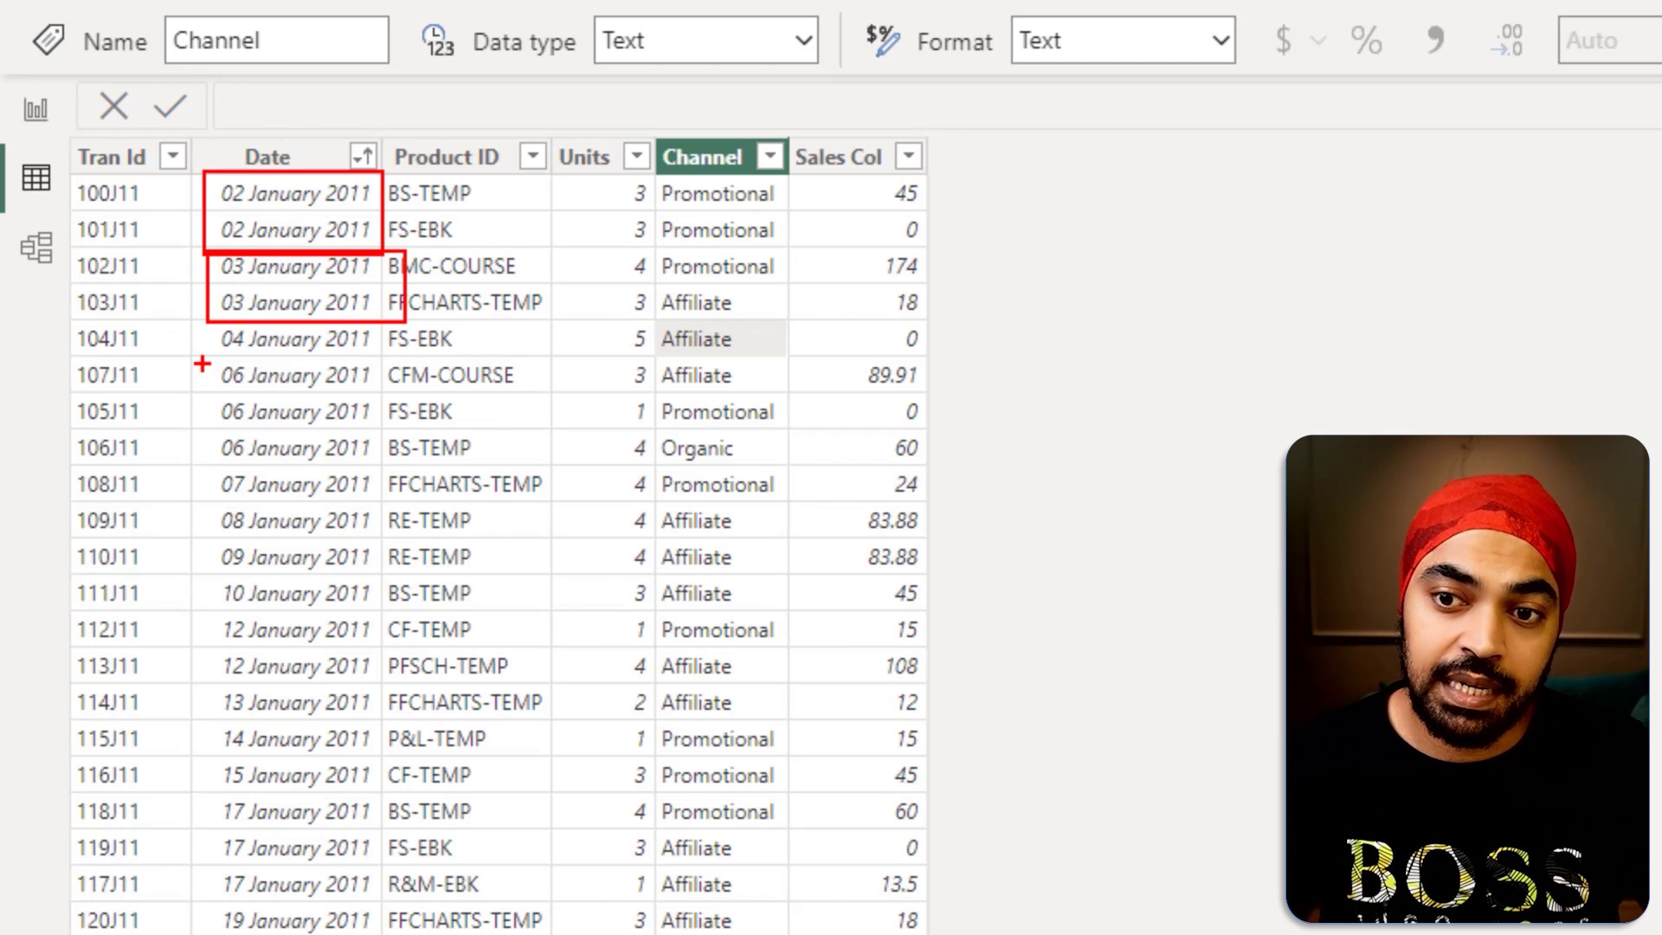
{"action": "left_click_drag", "start_coordinate": [202, 364], "coordinate": [383, 461]}
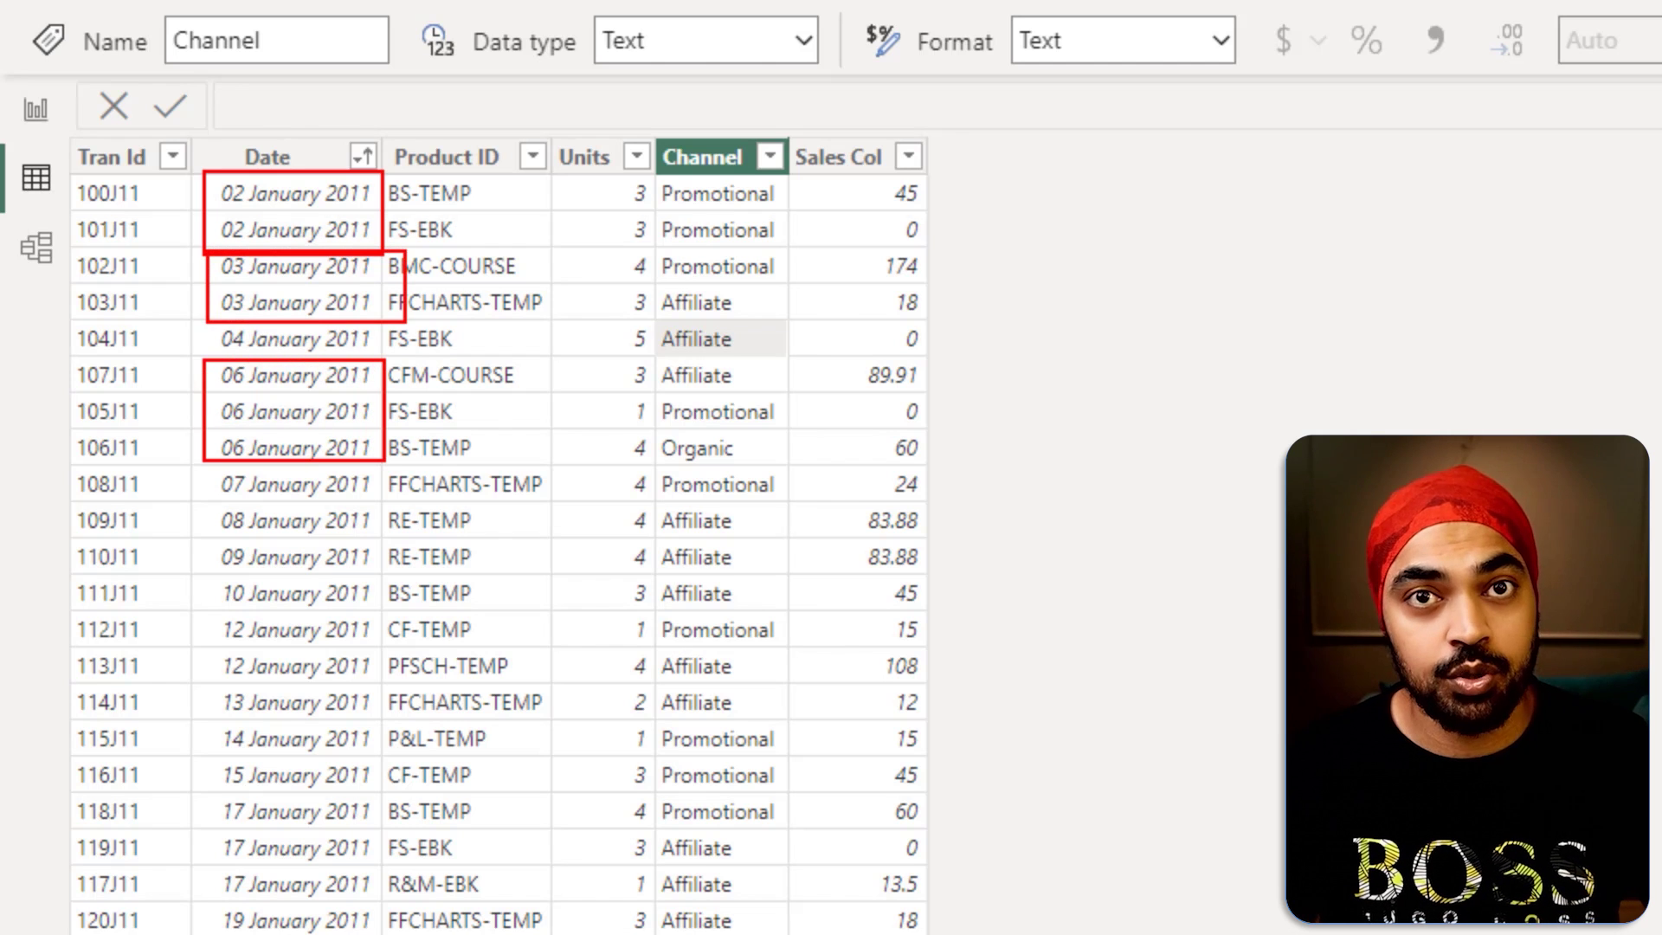
{"action": "key", "text": "Escape"}
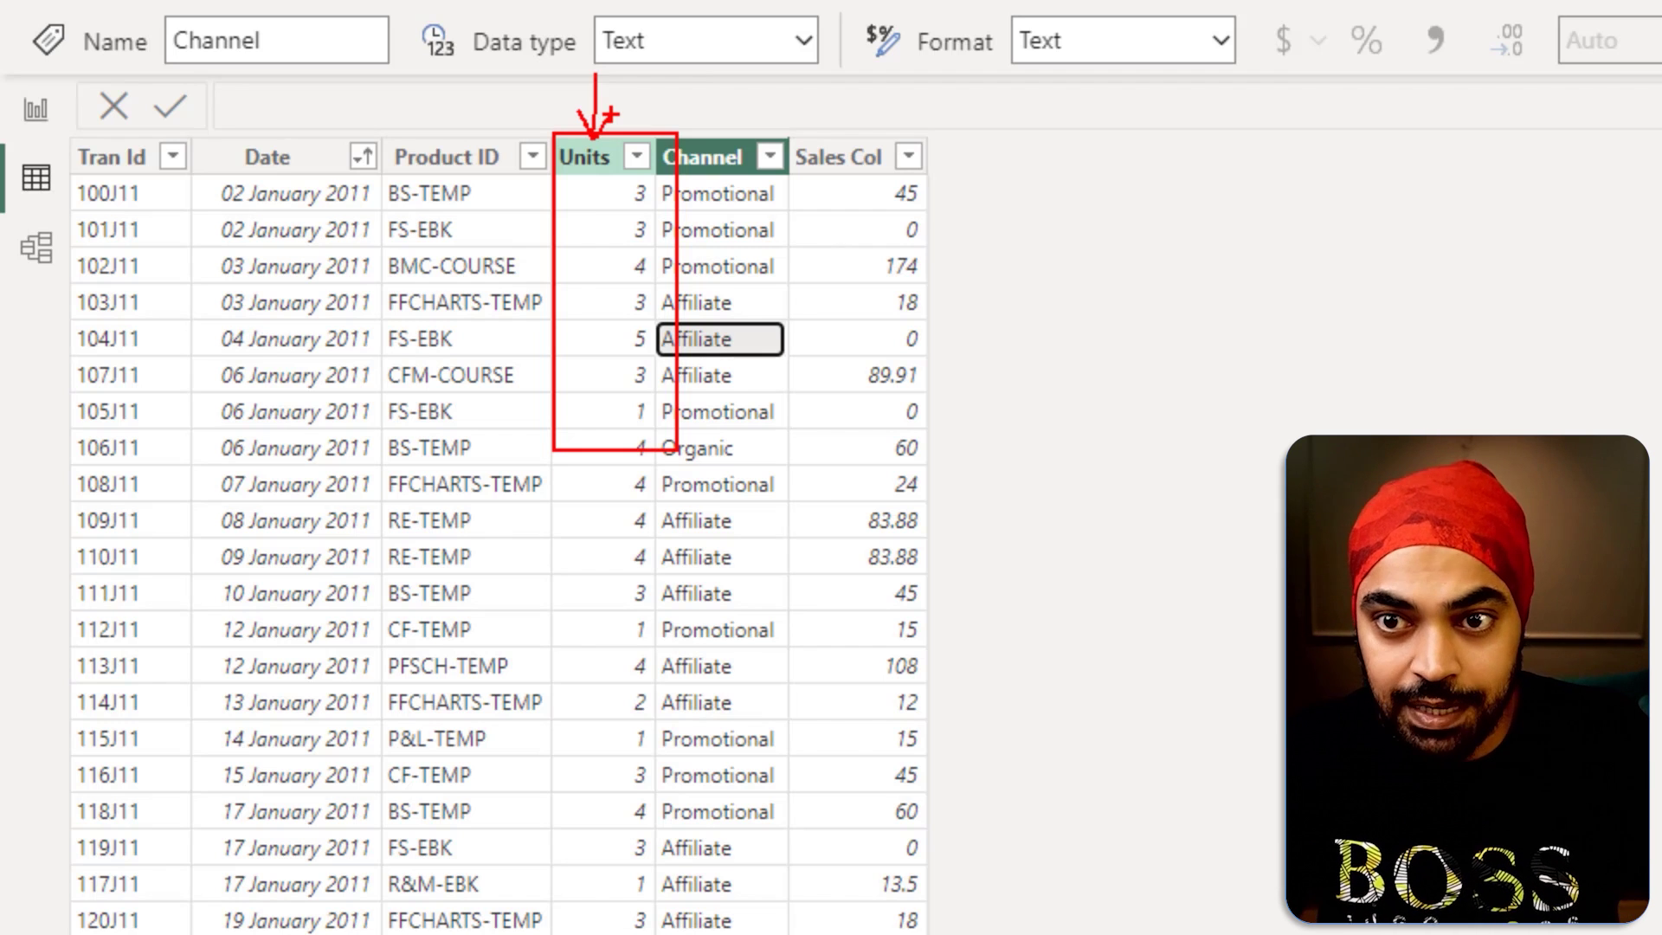
Step: Return to the report view and remove the Average of Units value from the matrix
{"action": "left_click", "coordinate": [36, 110]}
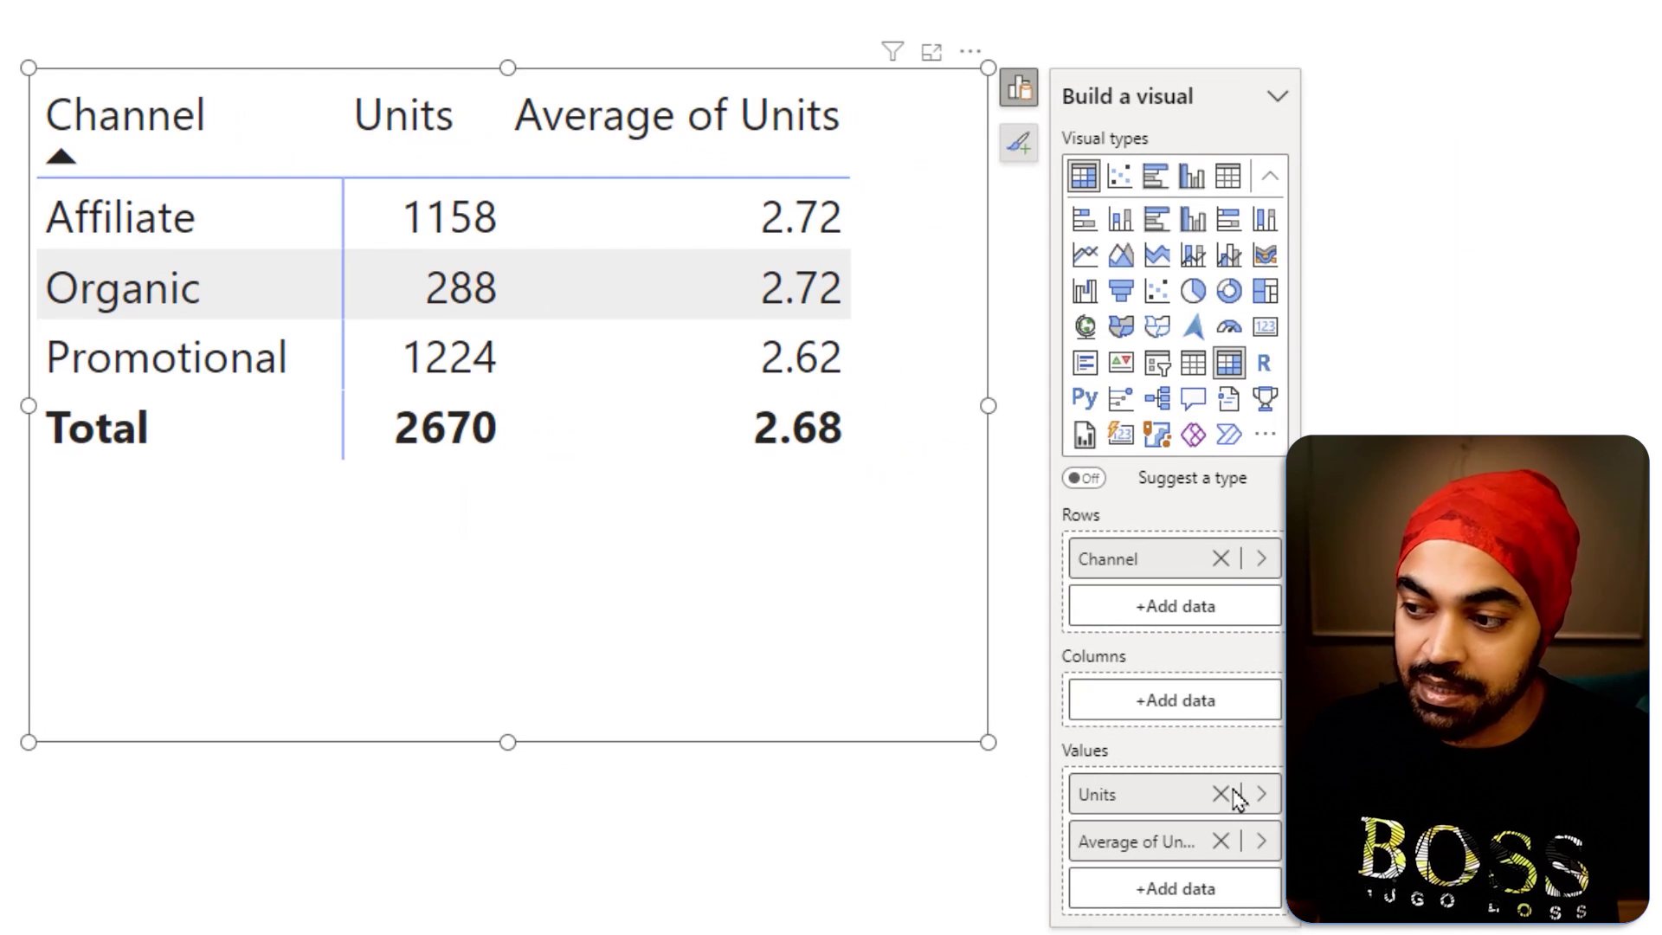
{"action": "left_click", "coordinate": [1220, 841]}
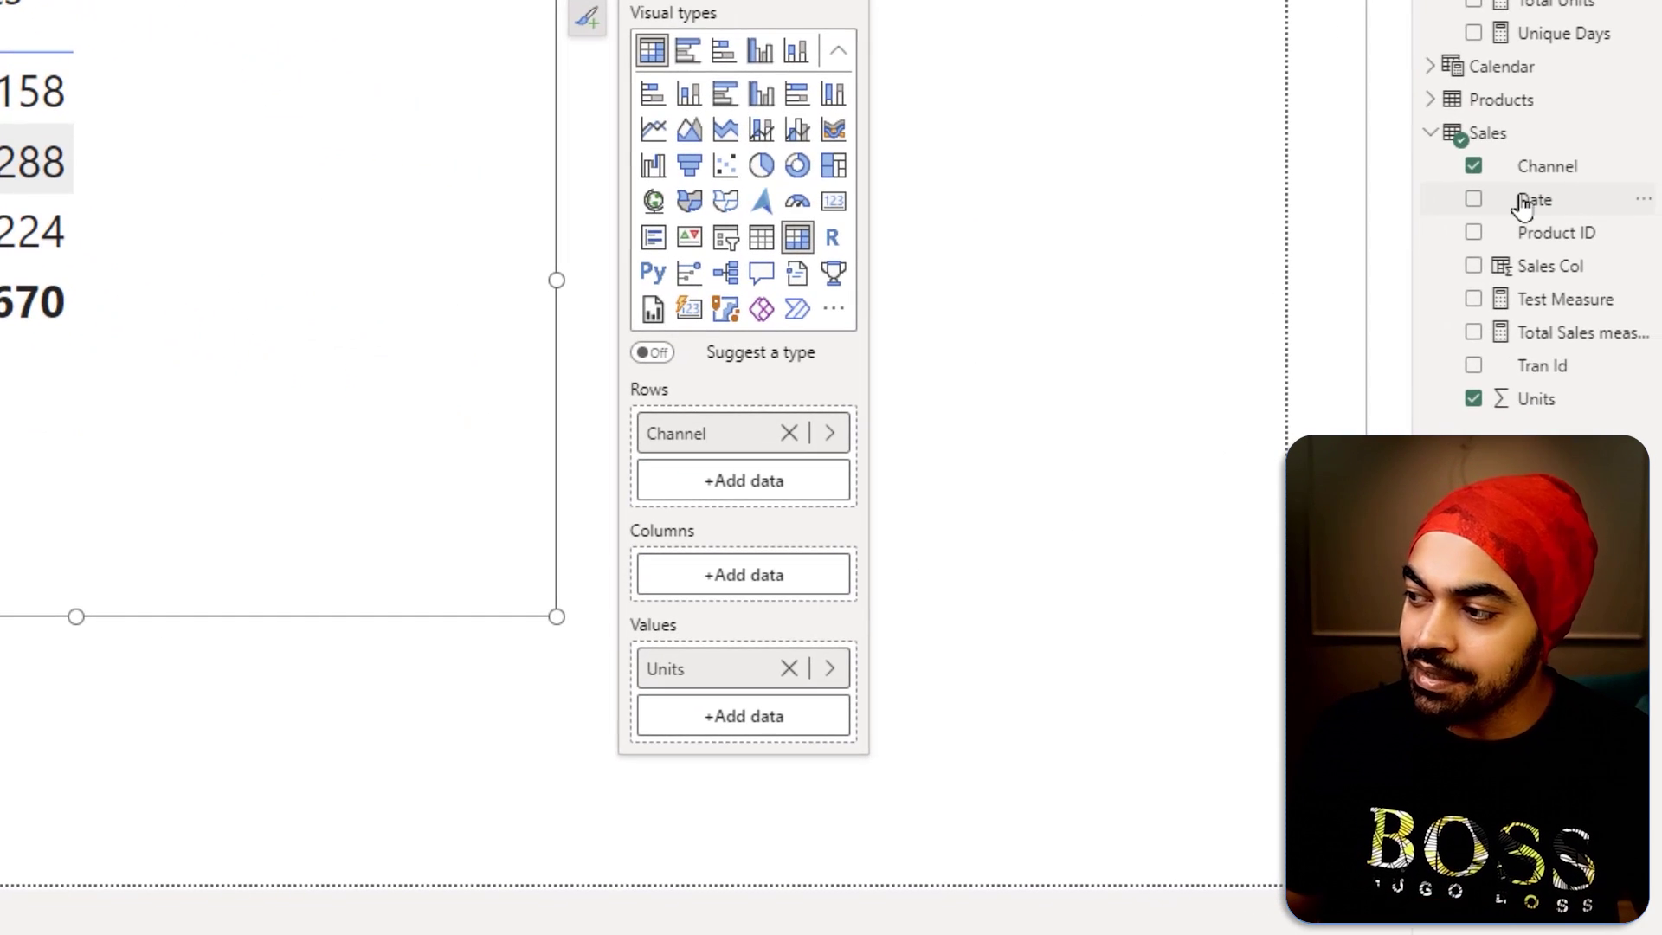
Step: Add the Sales table's Date field to the matrix values and summarize it as Count (Distinct)
{"action": "left_click_drag", "start_coordinate": [1523, 205], "coordinate": [716, 707]}
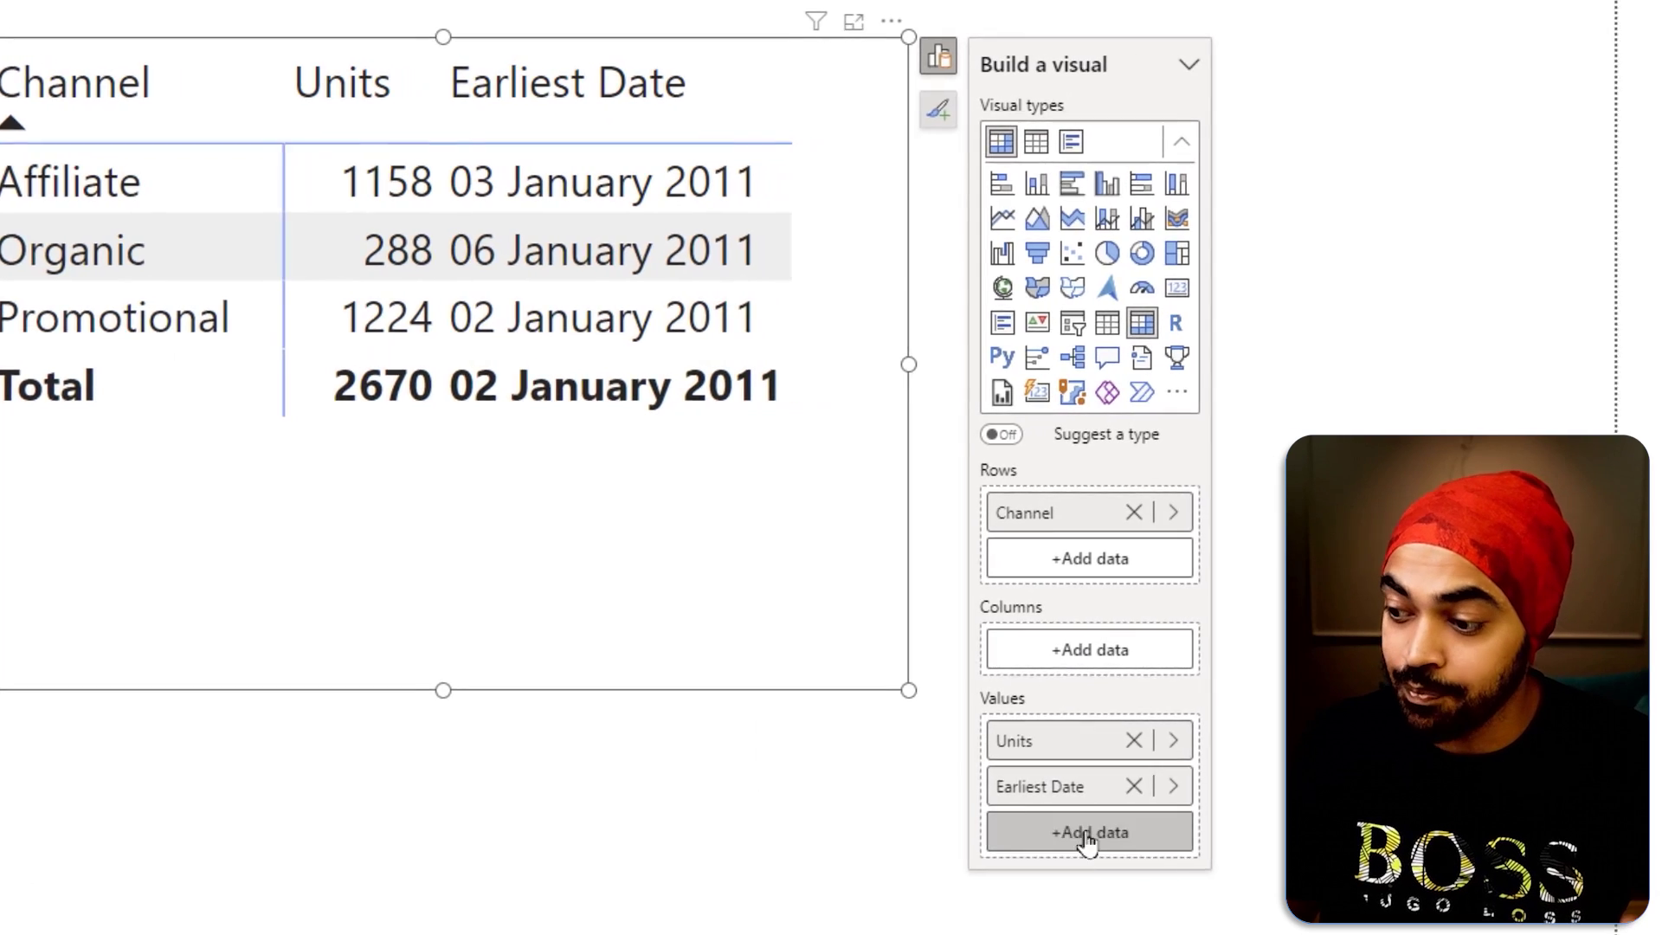
{"action": "right_click", "coordinate": [1122, 786]}
{"action": "left_click", "coordinate": [1189, 720]}
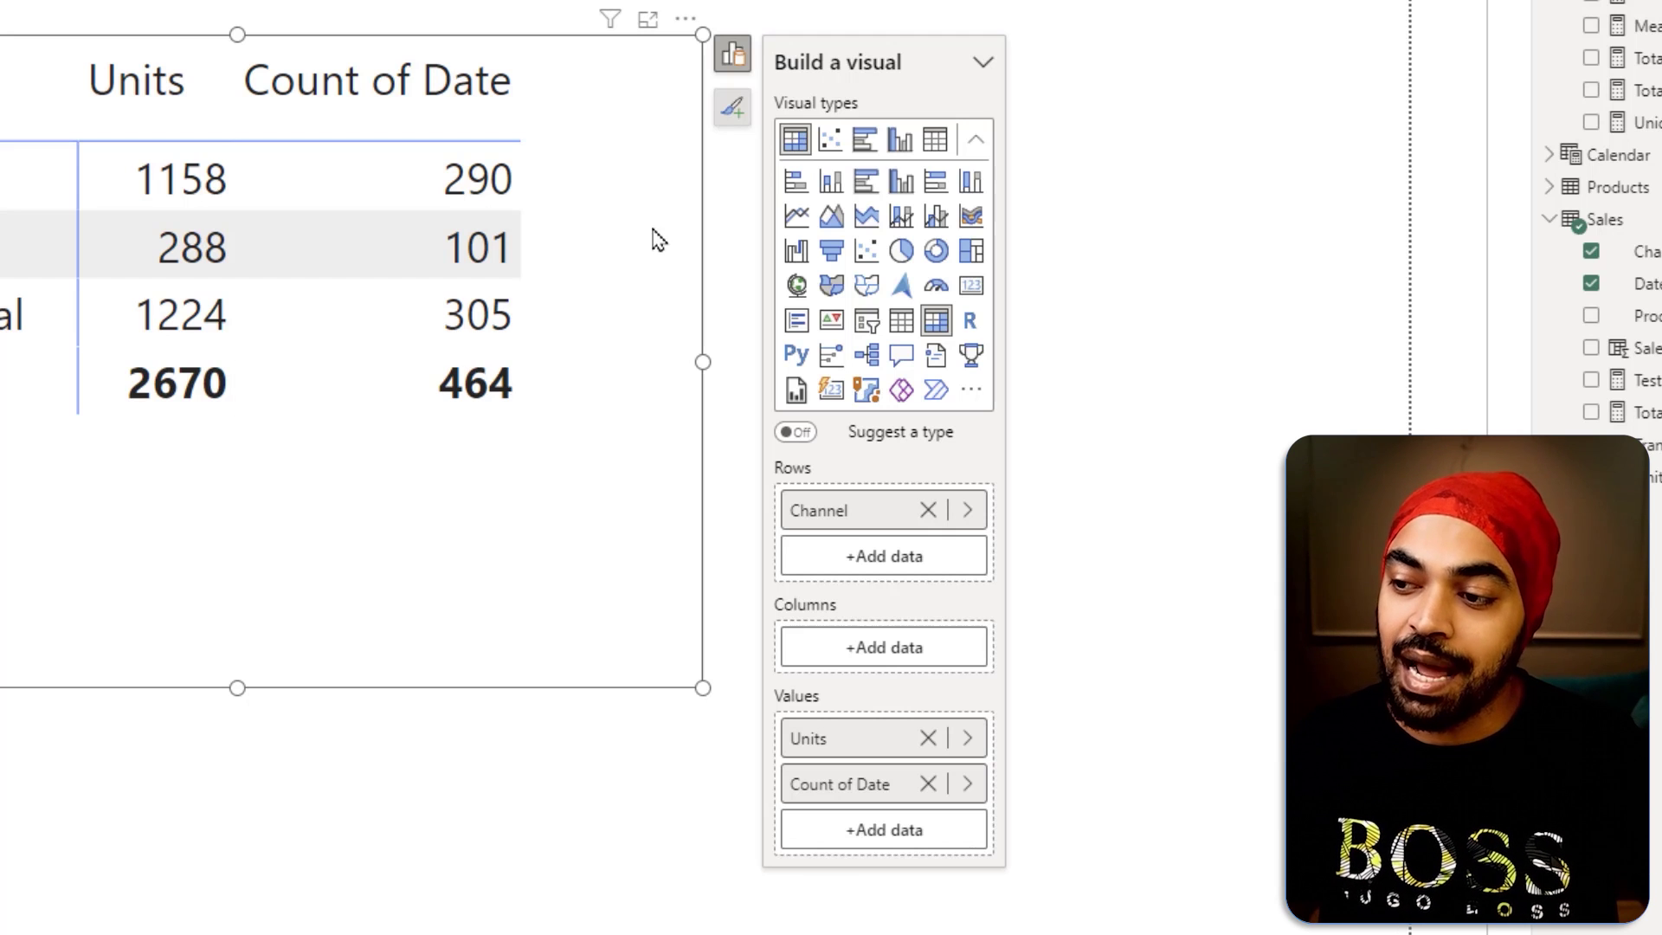
{"action": "left_click_drag", "start_coordinate": [548, 154], "coordinate": [582, 152]}
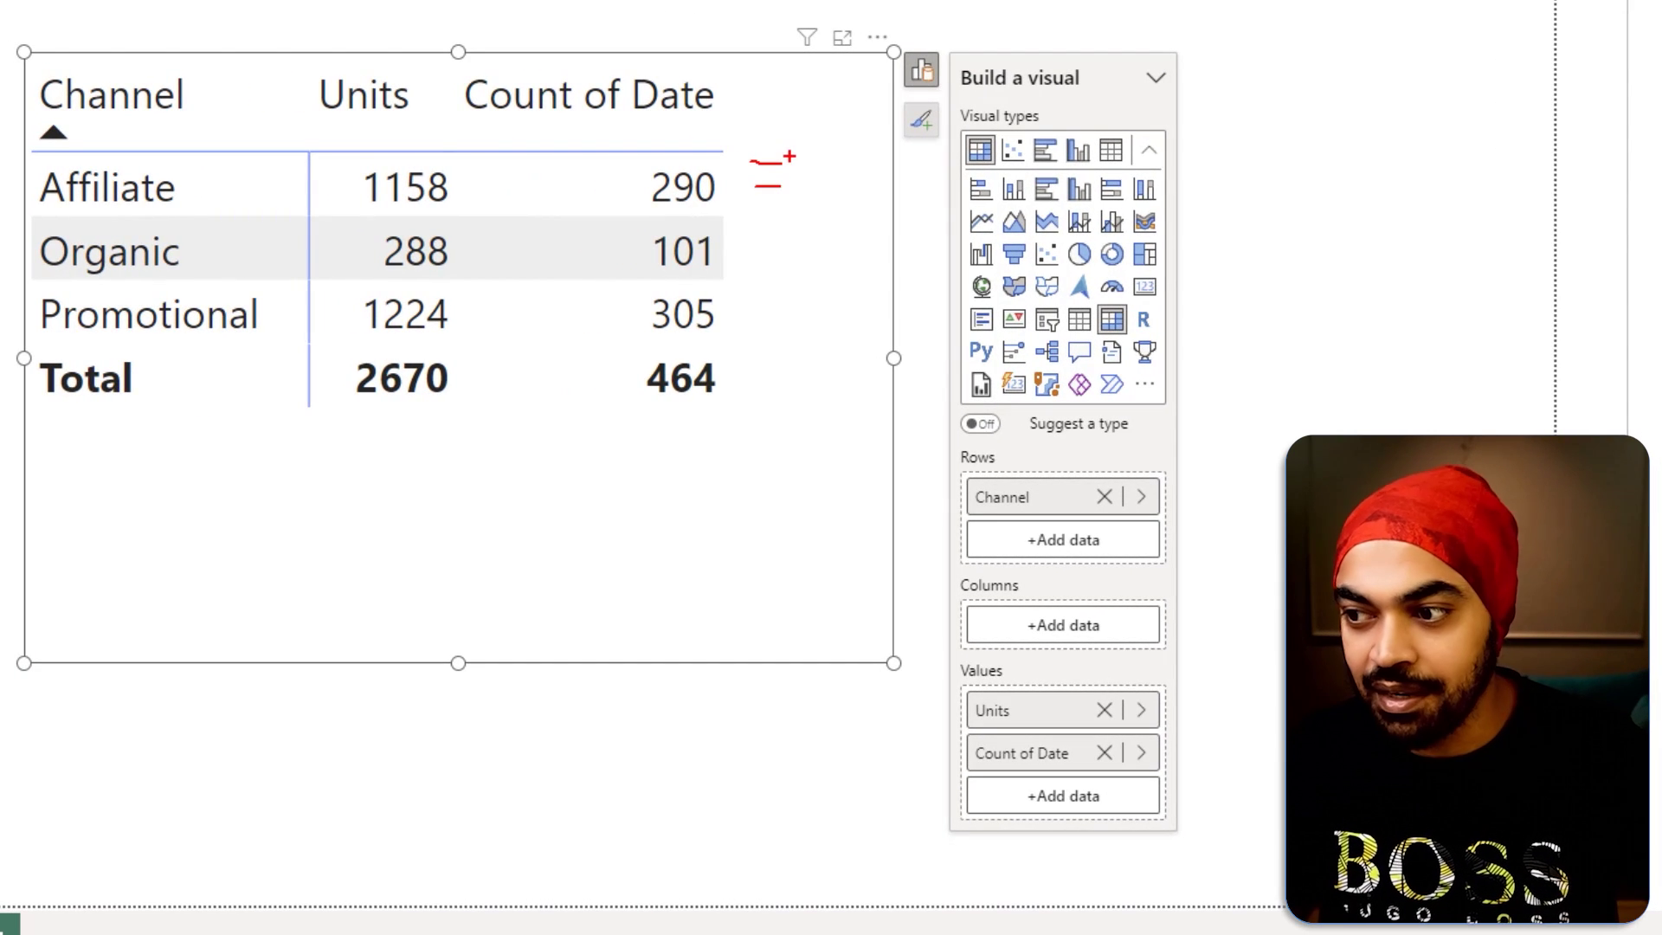
{"action": "mouse_move", "coordinate": [789, 157]}
{"action": "left_mouse_down"}
{"action": "mouse_move", "coordinate": [633, 93]}
{"action": "mouse_move", "coordinate": [486, 139]}
{"action": "mouse_move", "coordinate": [443, 176]}
{"action": "left_mouse_up"}
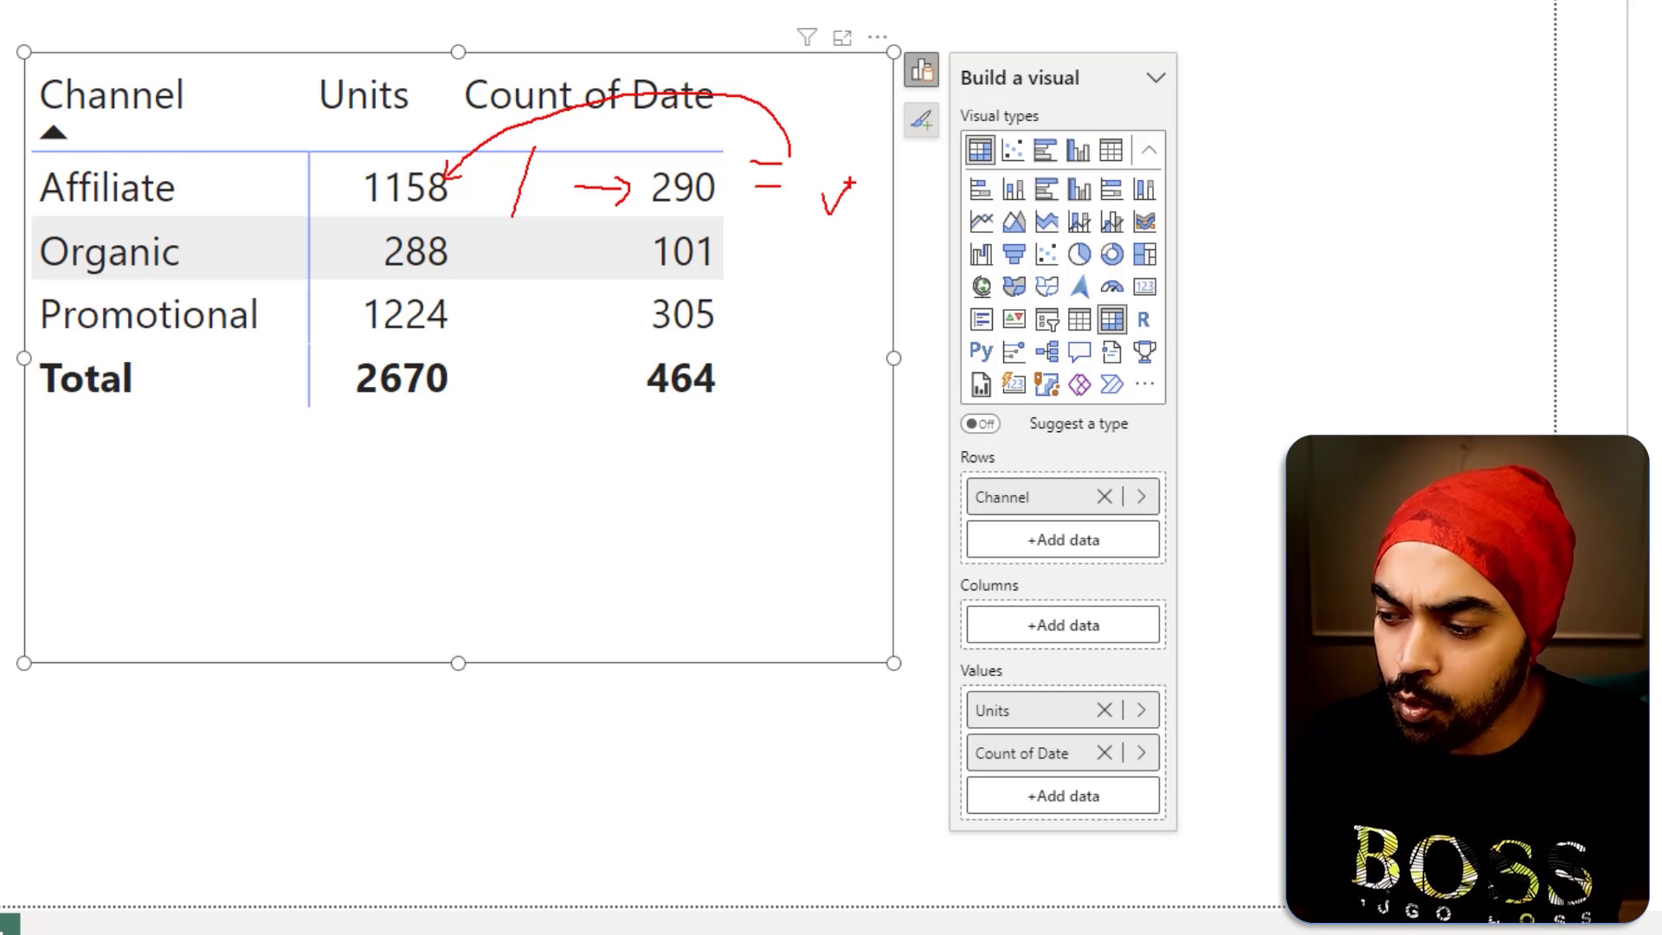
{"action": "key", "text": "Escape"}
Step: View the available aggregation options for the Count of Date value in the matrix
{"action": "right_click", "coordinate": [995, 762]}
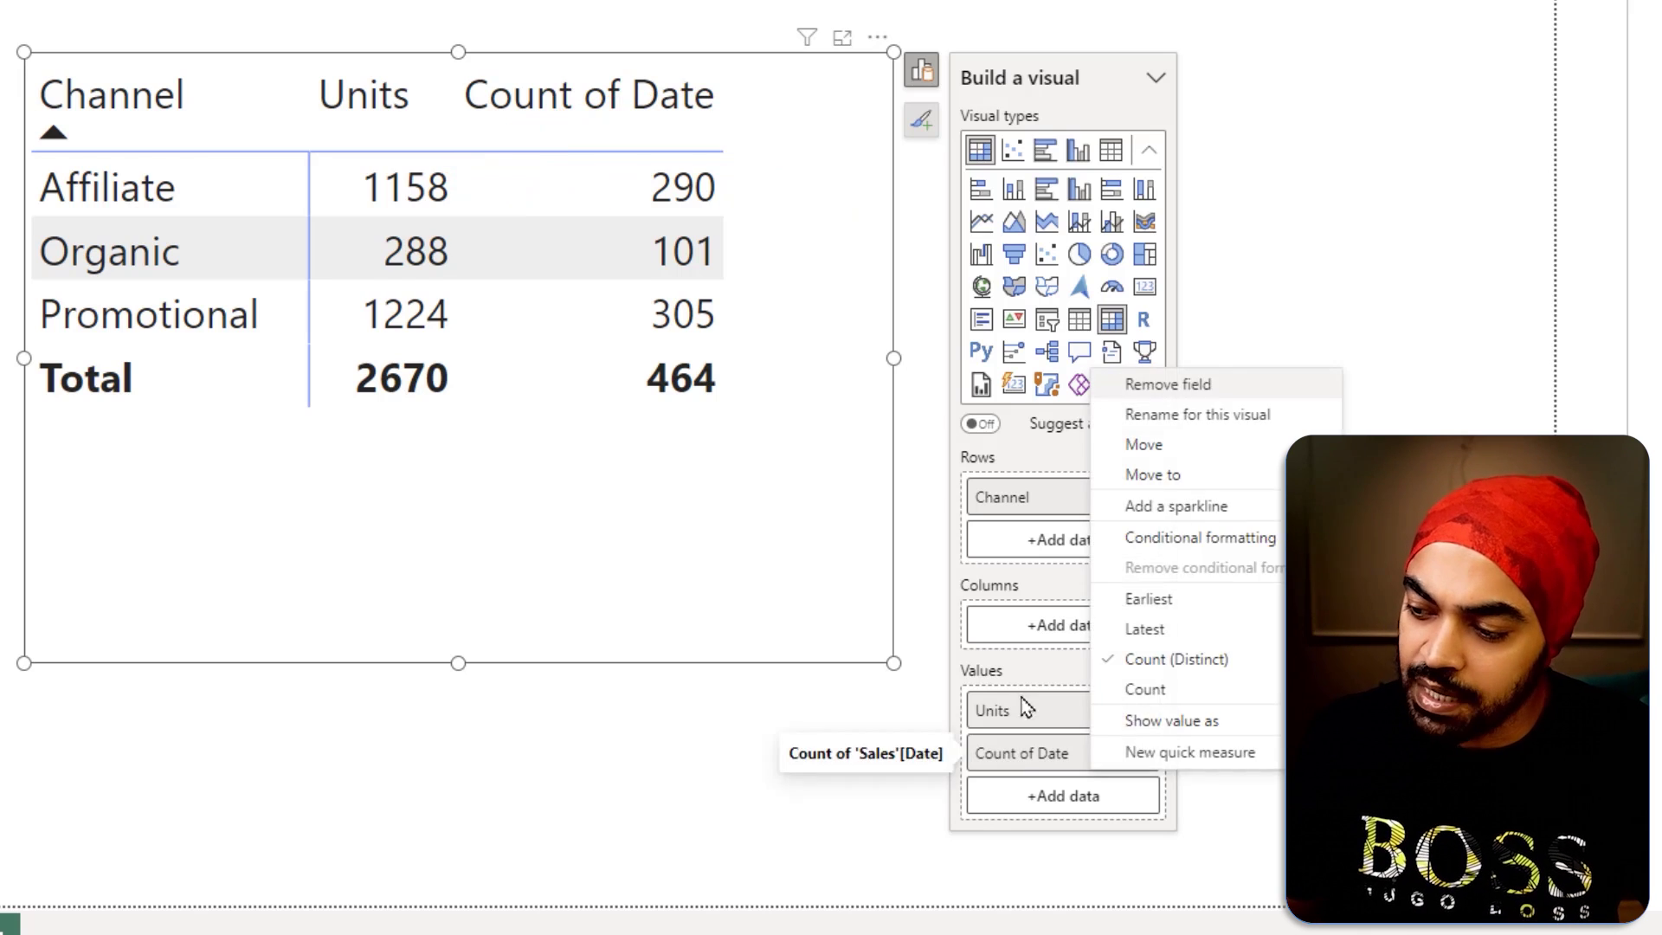
{"action": "key", "text": "Escape"}
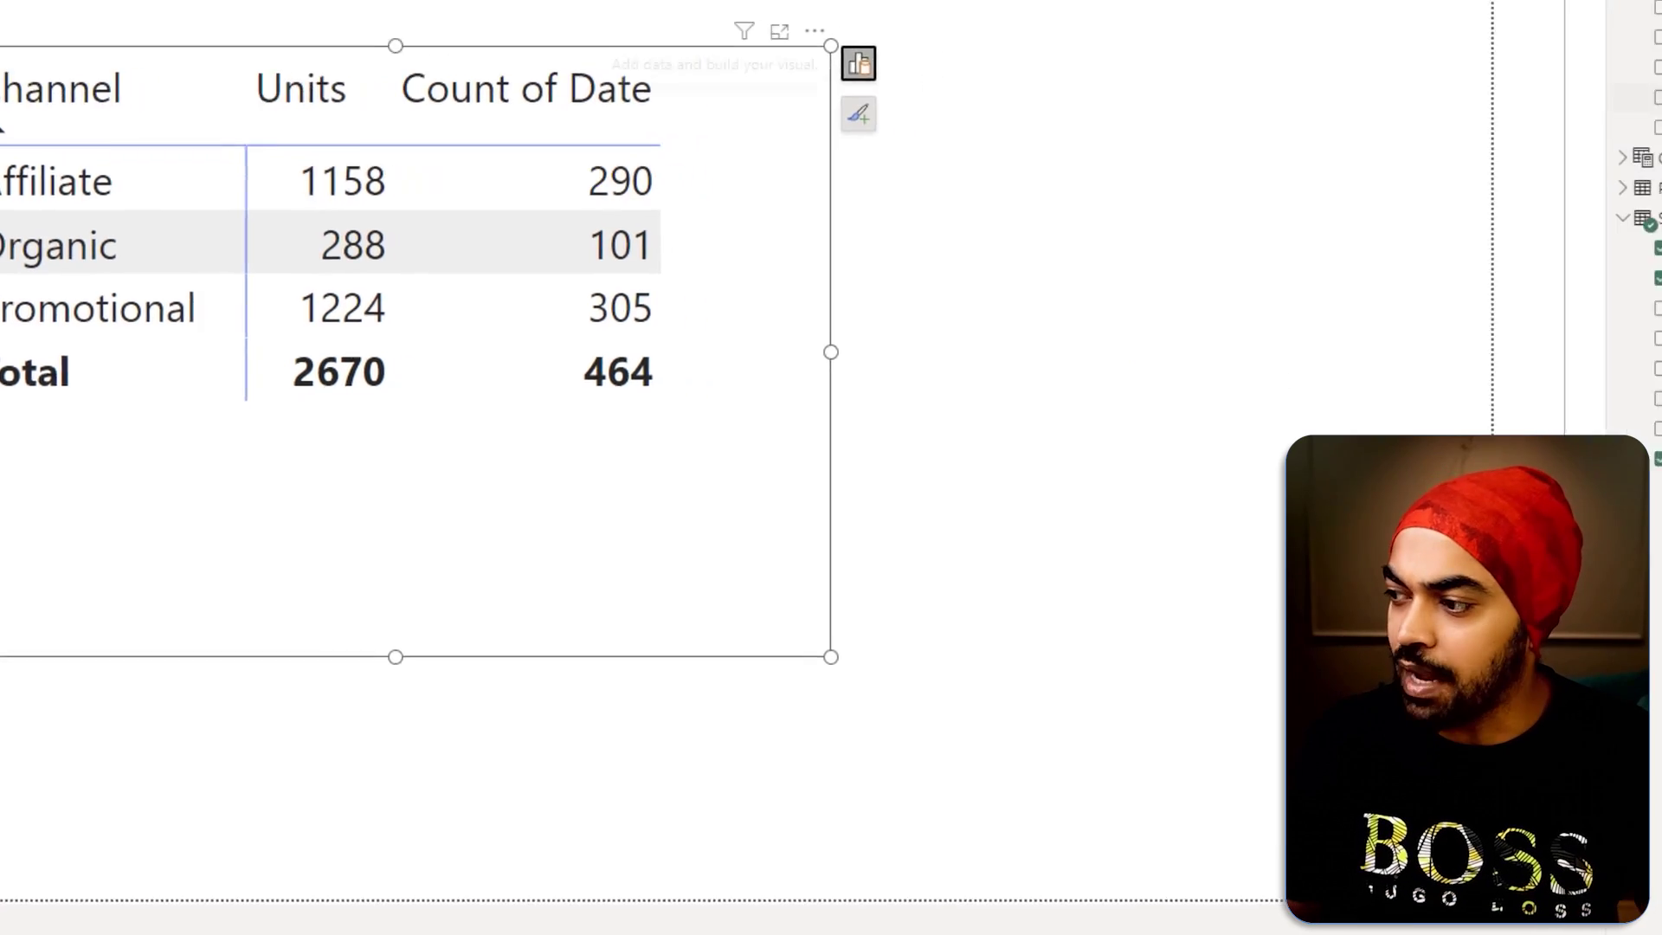
Step: Create a new measure in the Sales table named Avg Units Per Day that starts with SUM(Sales[Units])
{"action": "right_click", "coordinate": [1528, 211]}
{"action": "left_click", "coordinate": [1428, 256]}
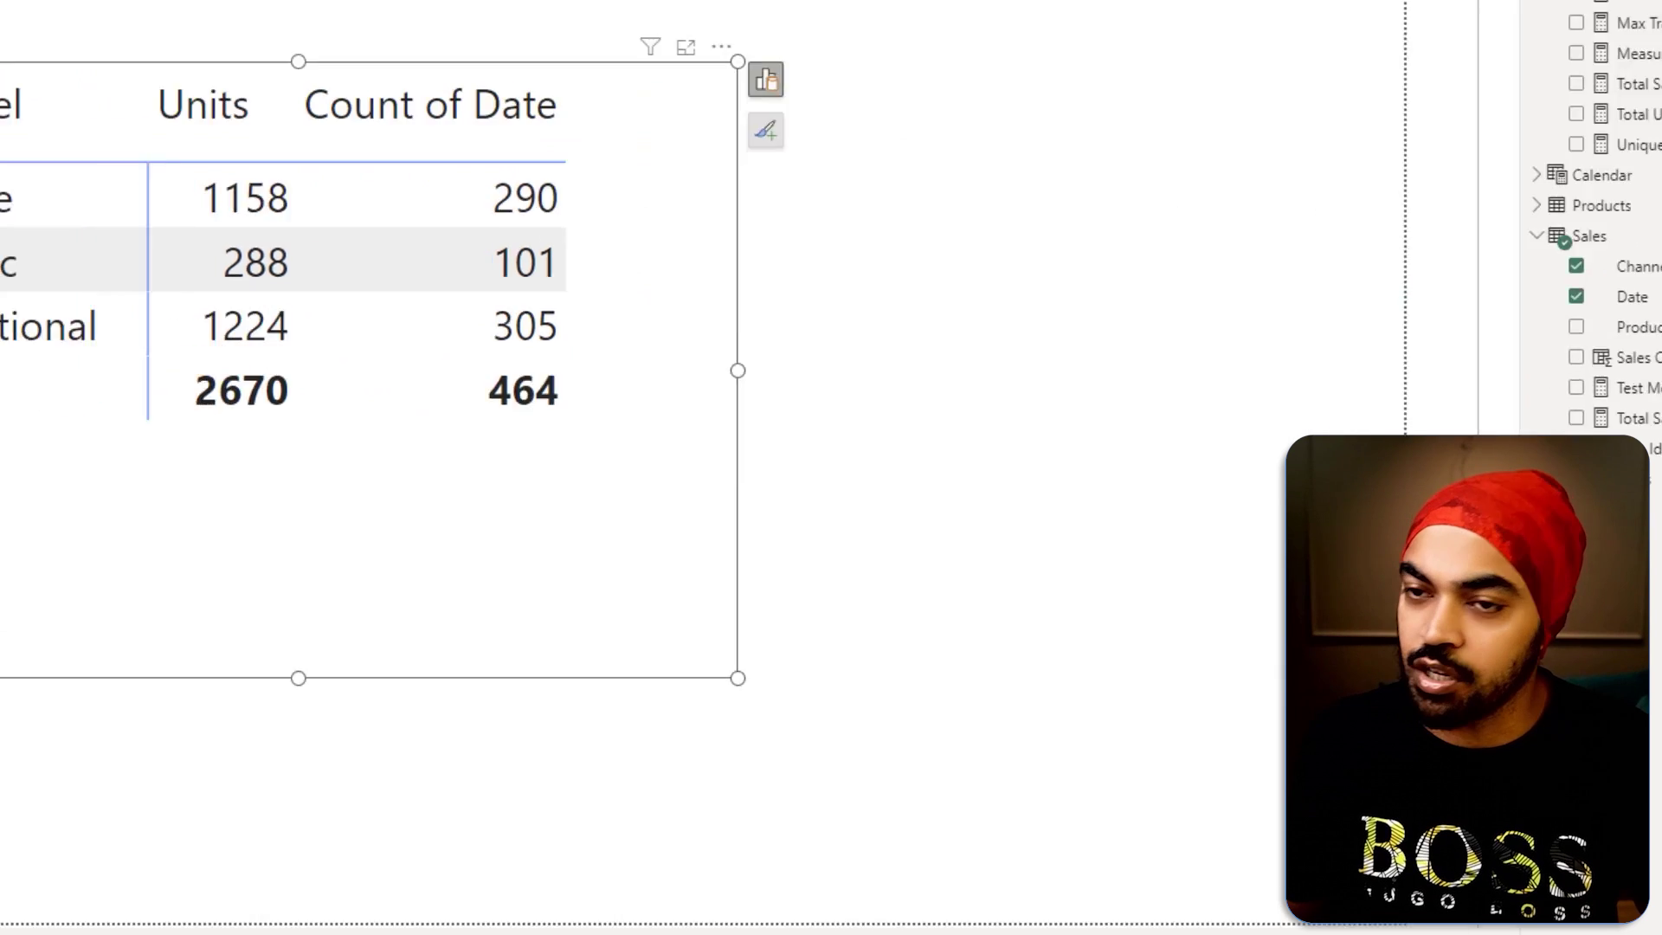
{"action": "type", "text": "Avg Uni"}
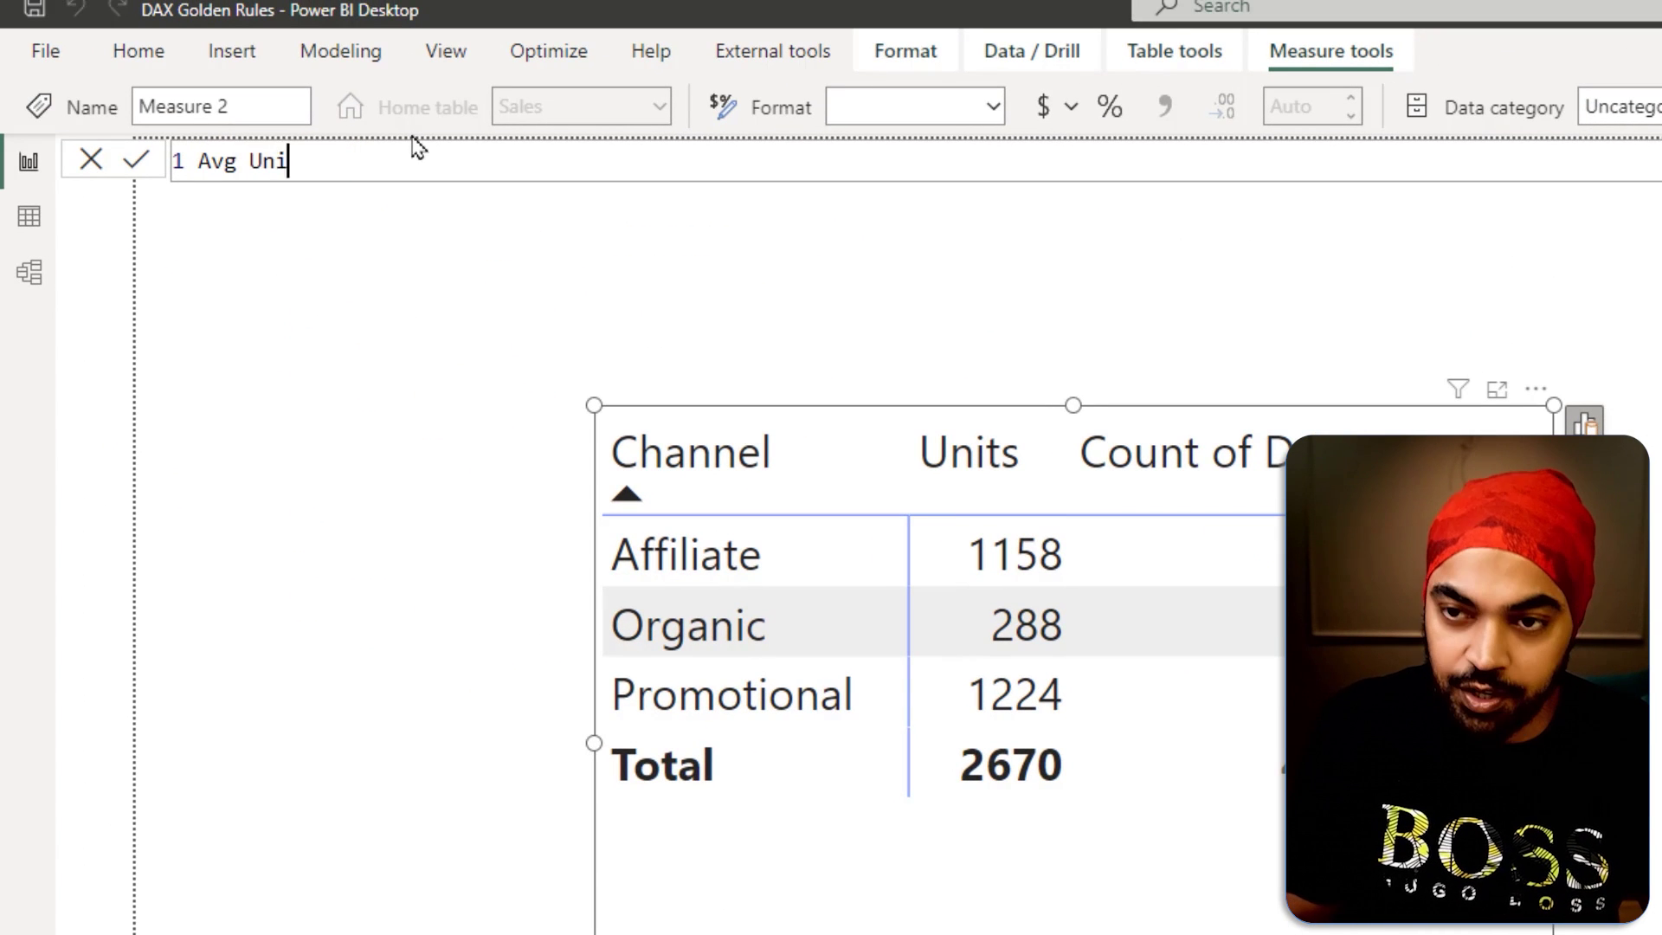
{"action": "type", "text": "ts Per Day"}
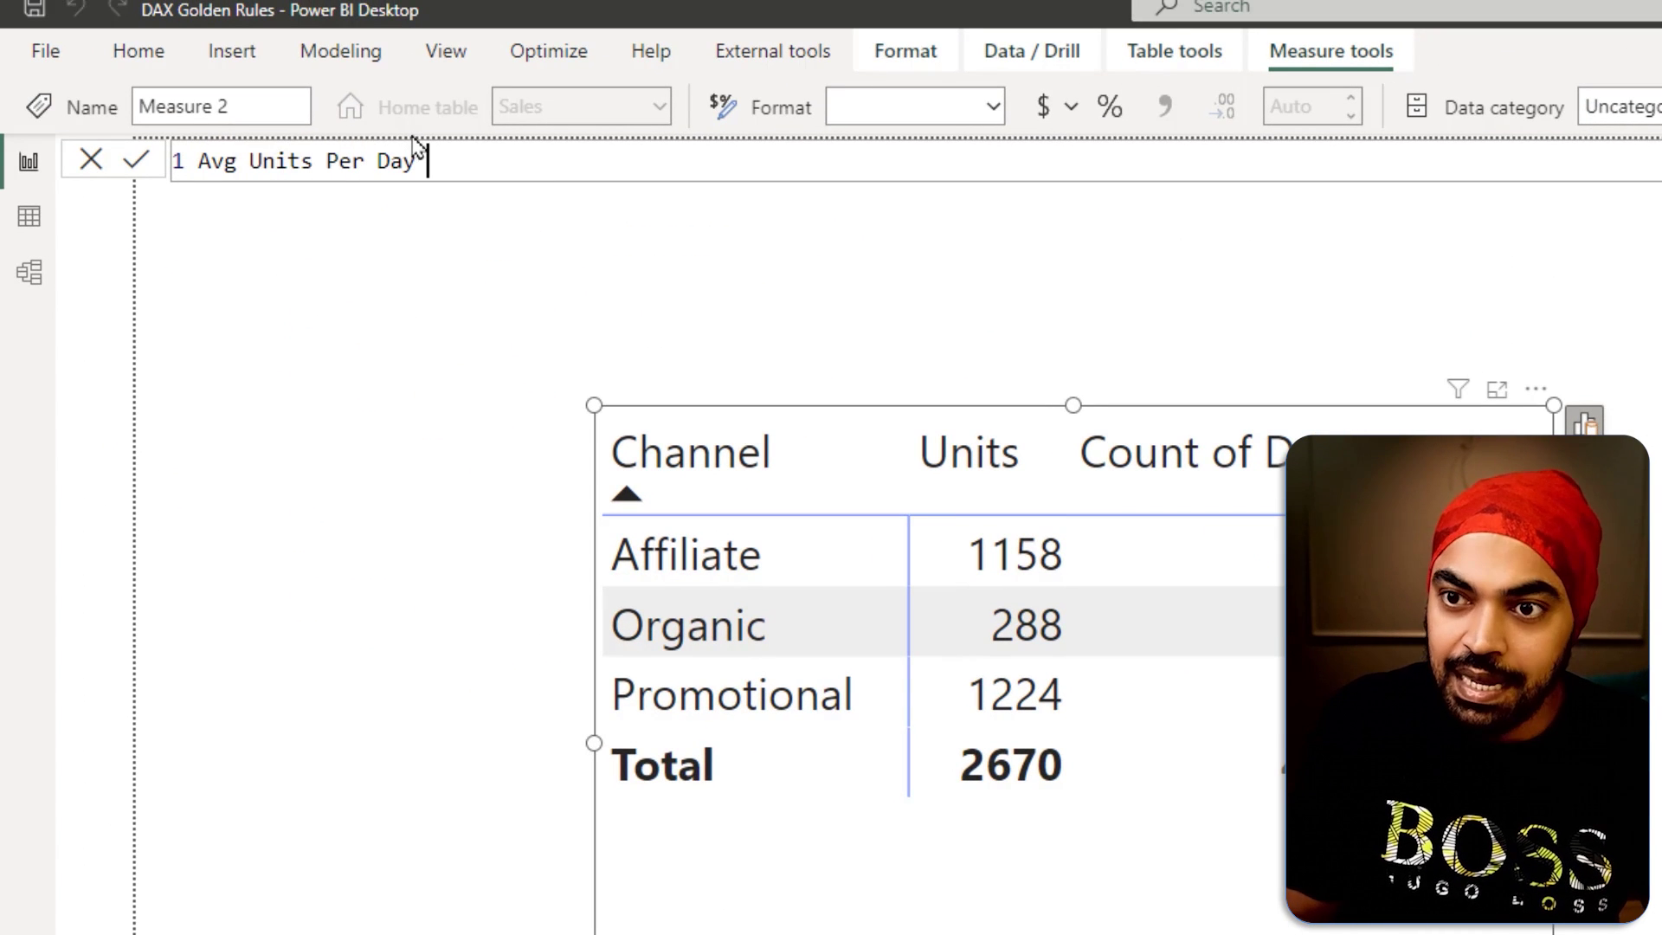
{"action": "key", "text": "shift+Return"}
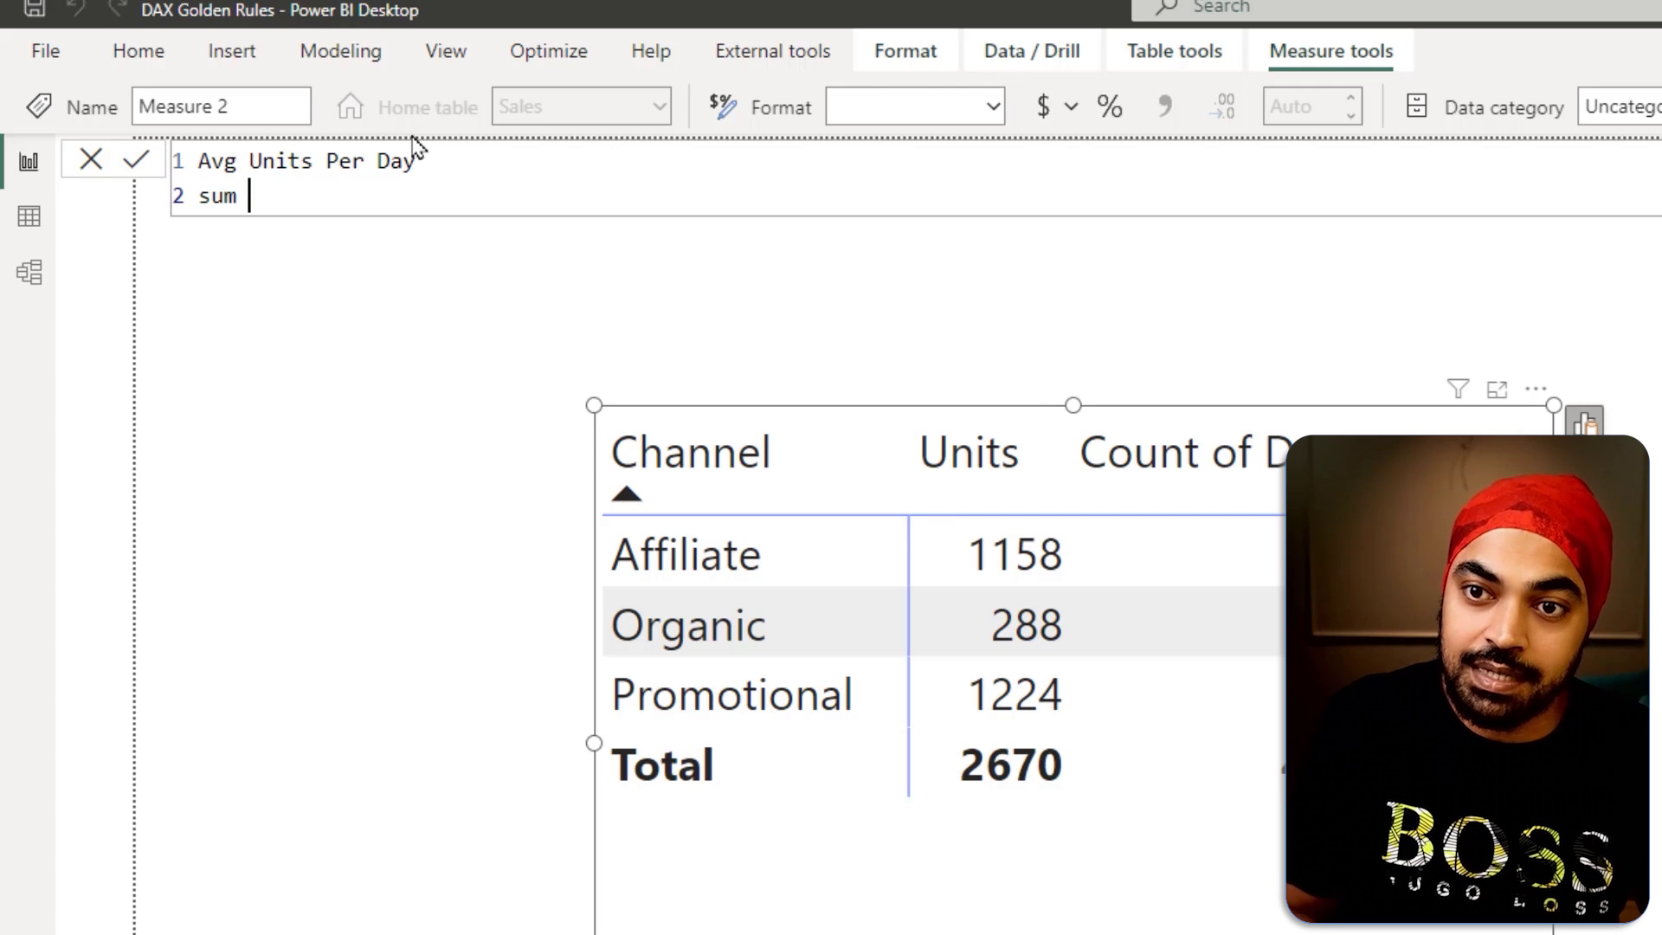
{"action": "left_click", "coordinate": [519, 160]}
{"action": "type", "text": "="}
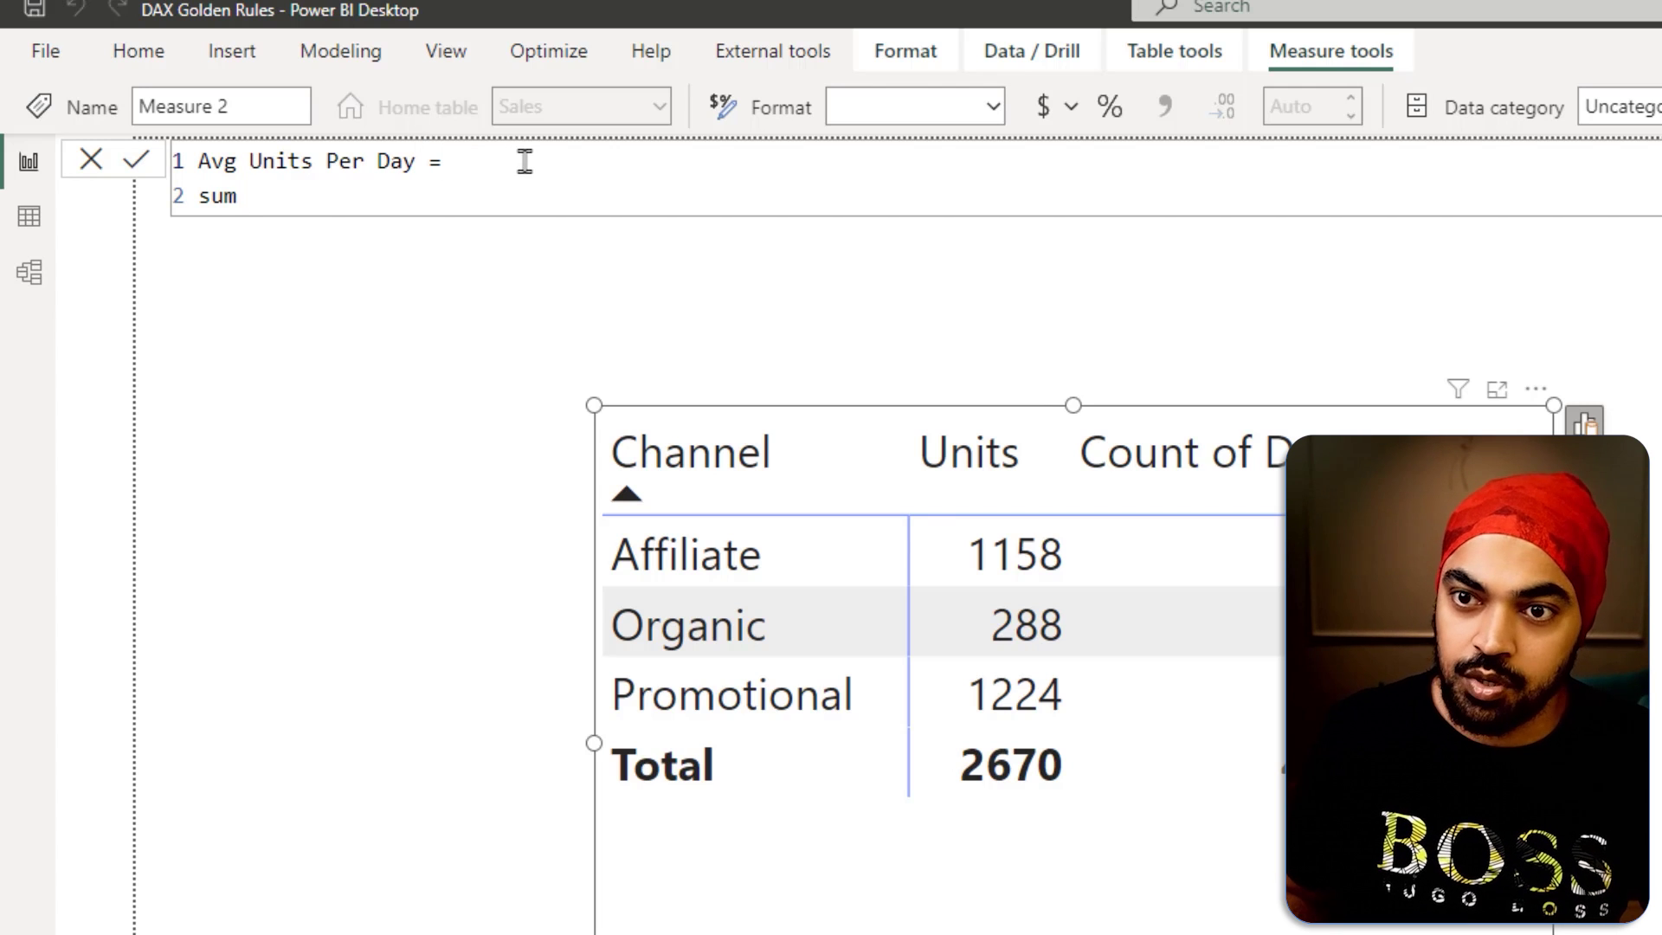
{"action": "key", "text": "Down"}
{"action": "type", "text": "(unit"}
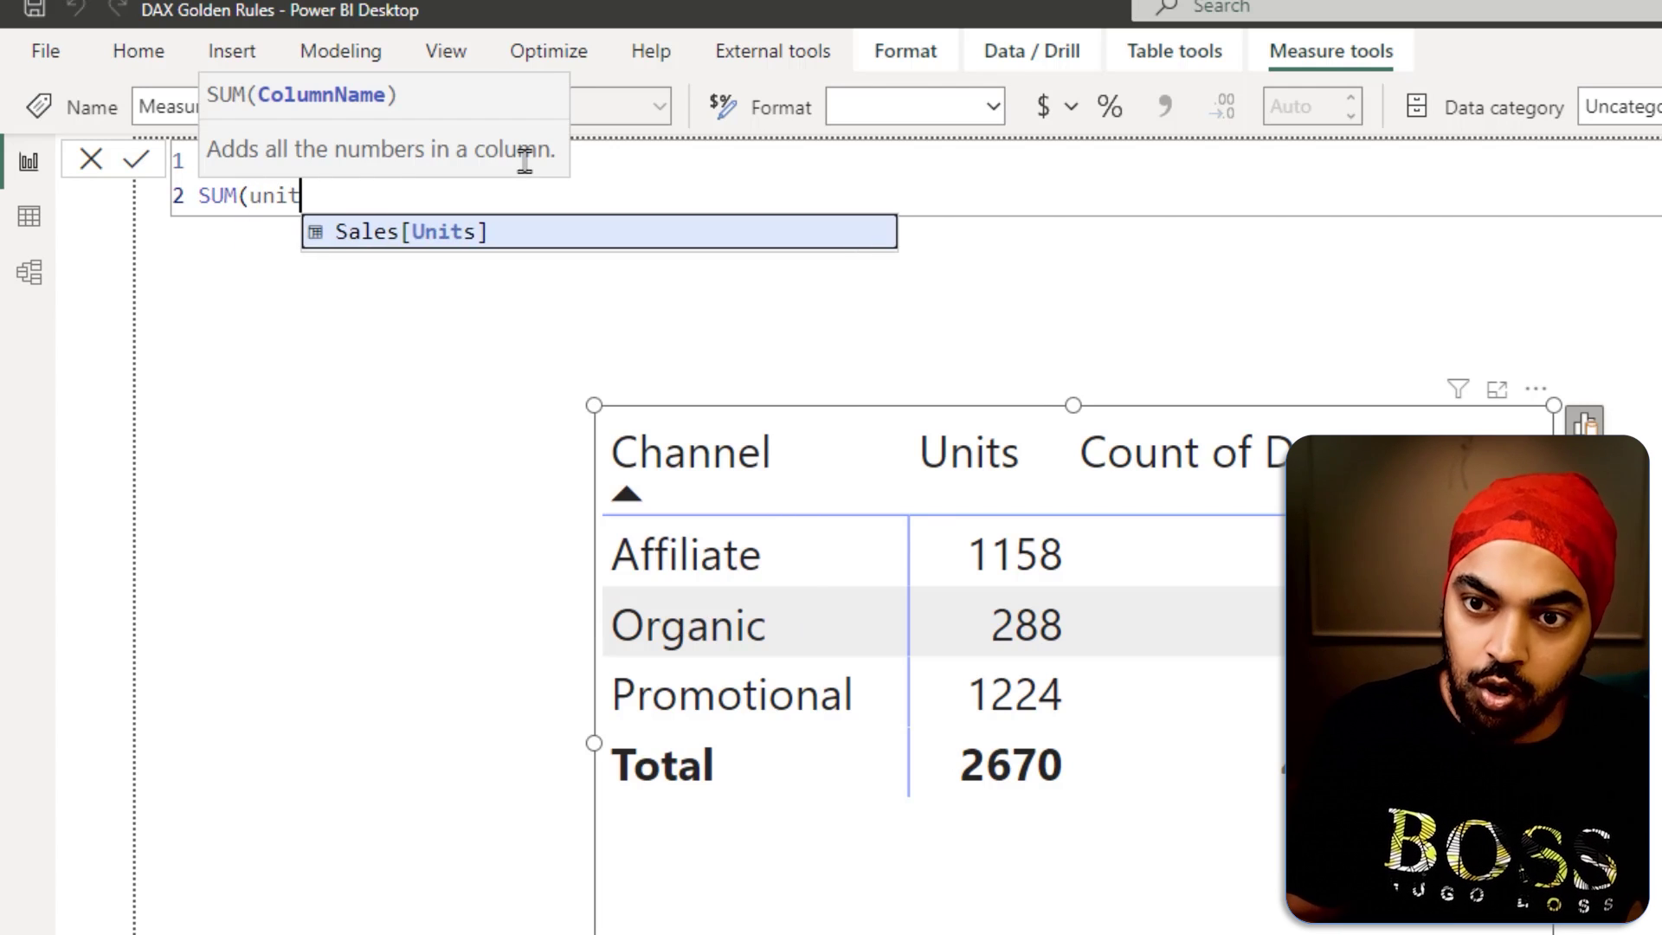
{"action": "key", "text": "Tab"}
{"action": "type", "text": ")"}
Step: Wrap the SUM(Sales[Units]) expression in a DIVIDE function as its numerator, on its own line
{"action": "key", "text": "ctrl+Left"}
{"action": "key", "text": "ctrl+Left"}
{"action": "key", "text": "ctrl+Left"}
{"action": "key", "text": "ctrl+Left"}
{"action": "key", "text": "ctrl+Left"}
{"action": "key", "text": "ctrl+Left"}
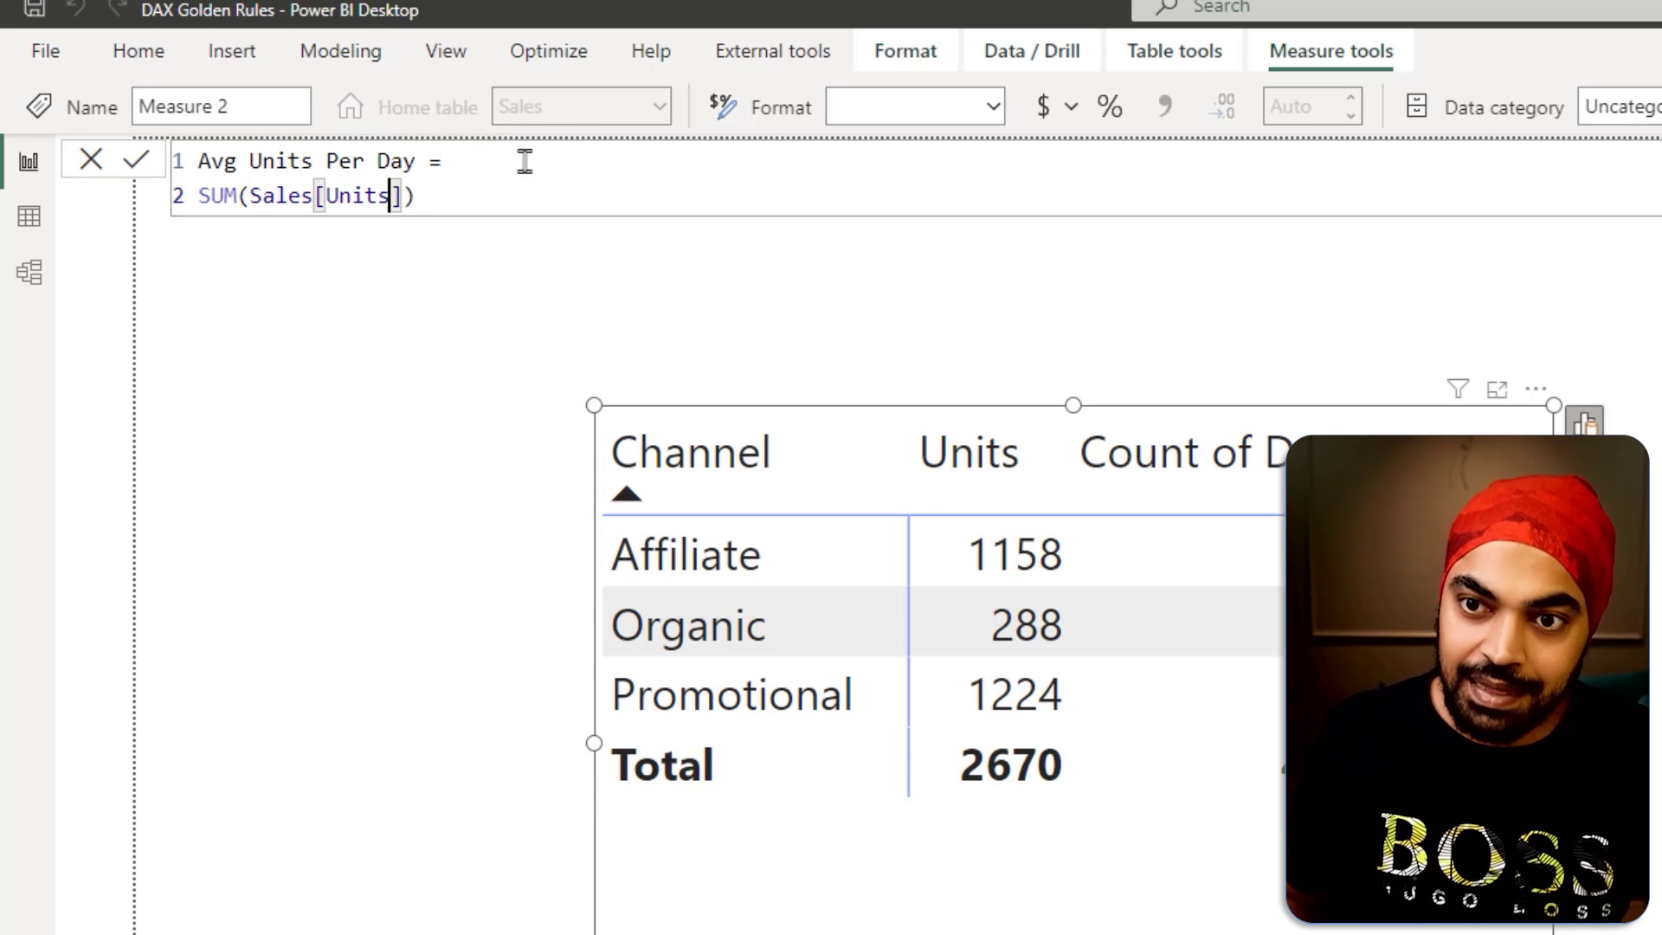
{"action": "type", "text": "DIVIDE("}
{"action": "key", "text": "Return"}
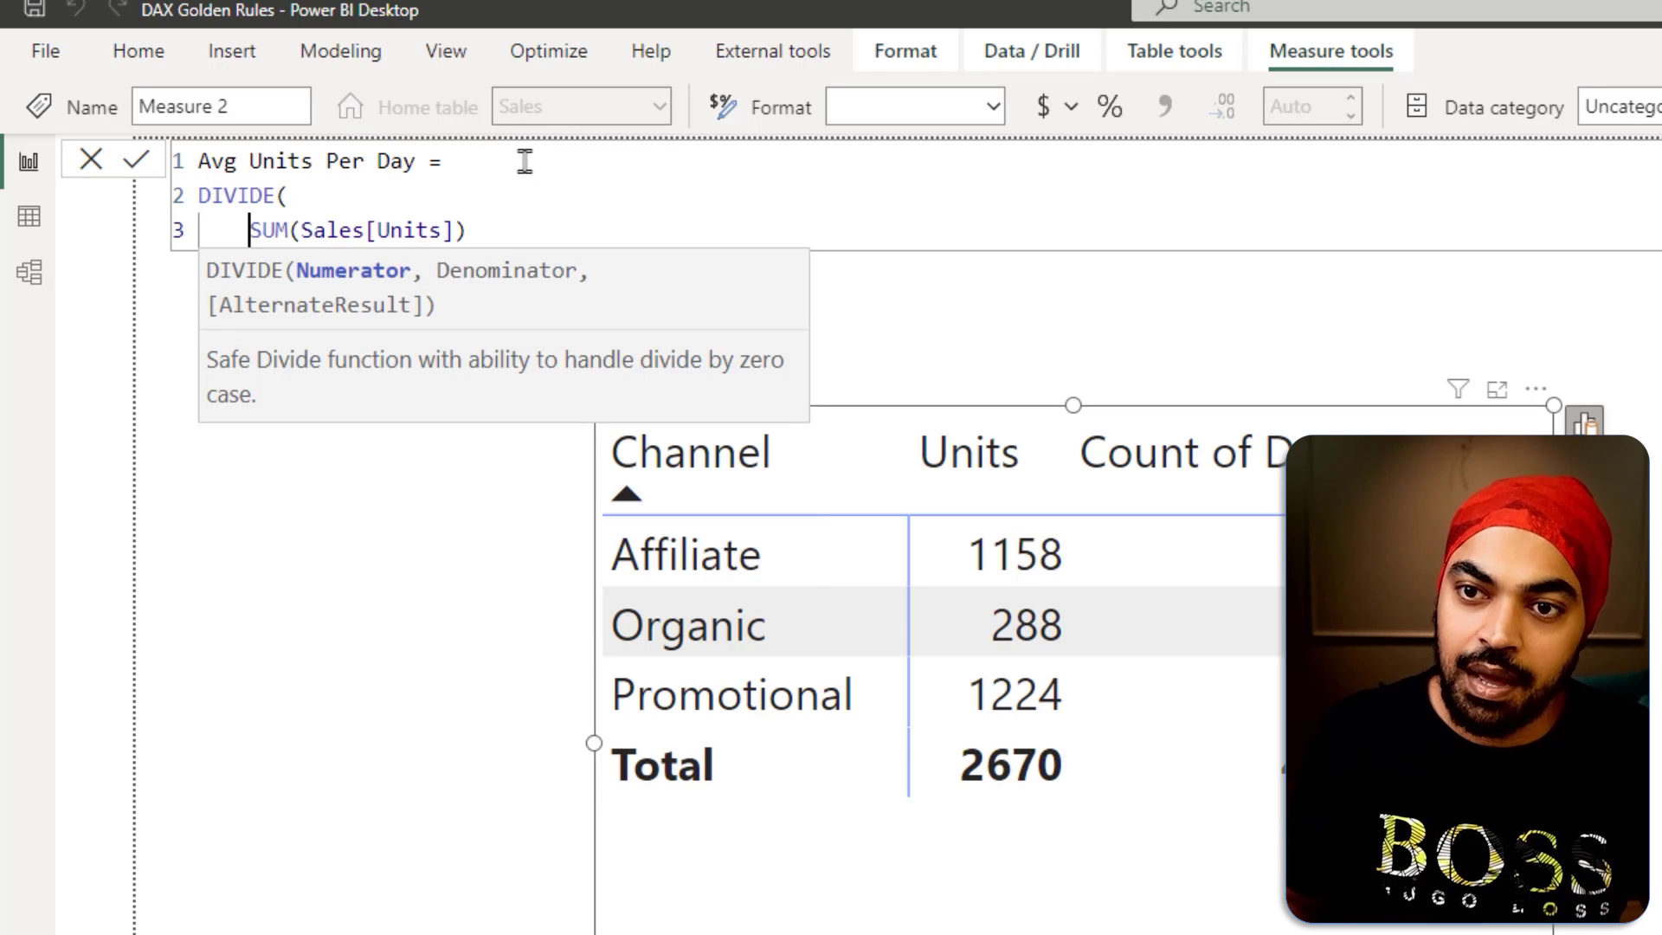
{"action": "key", "text": "ctrl+Right"}
{"action": "key", "text": "ctrl+Right"}
{"action": "key", "text": "ctrl+Right"}
{"action": "key", "text": "ctrl+Right"}
{"action": "key", "text": "ctrl+Right"}
{"action": "key", "text": "ctrl+Right"}
{"action": "type", "text": ","}
{"action": "key", "text": "Return"}
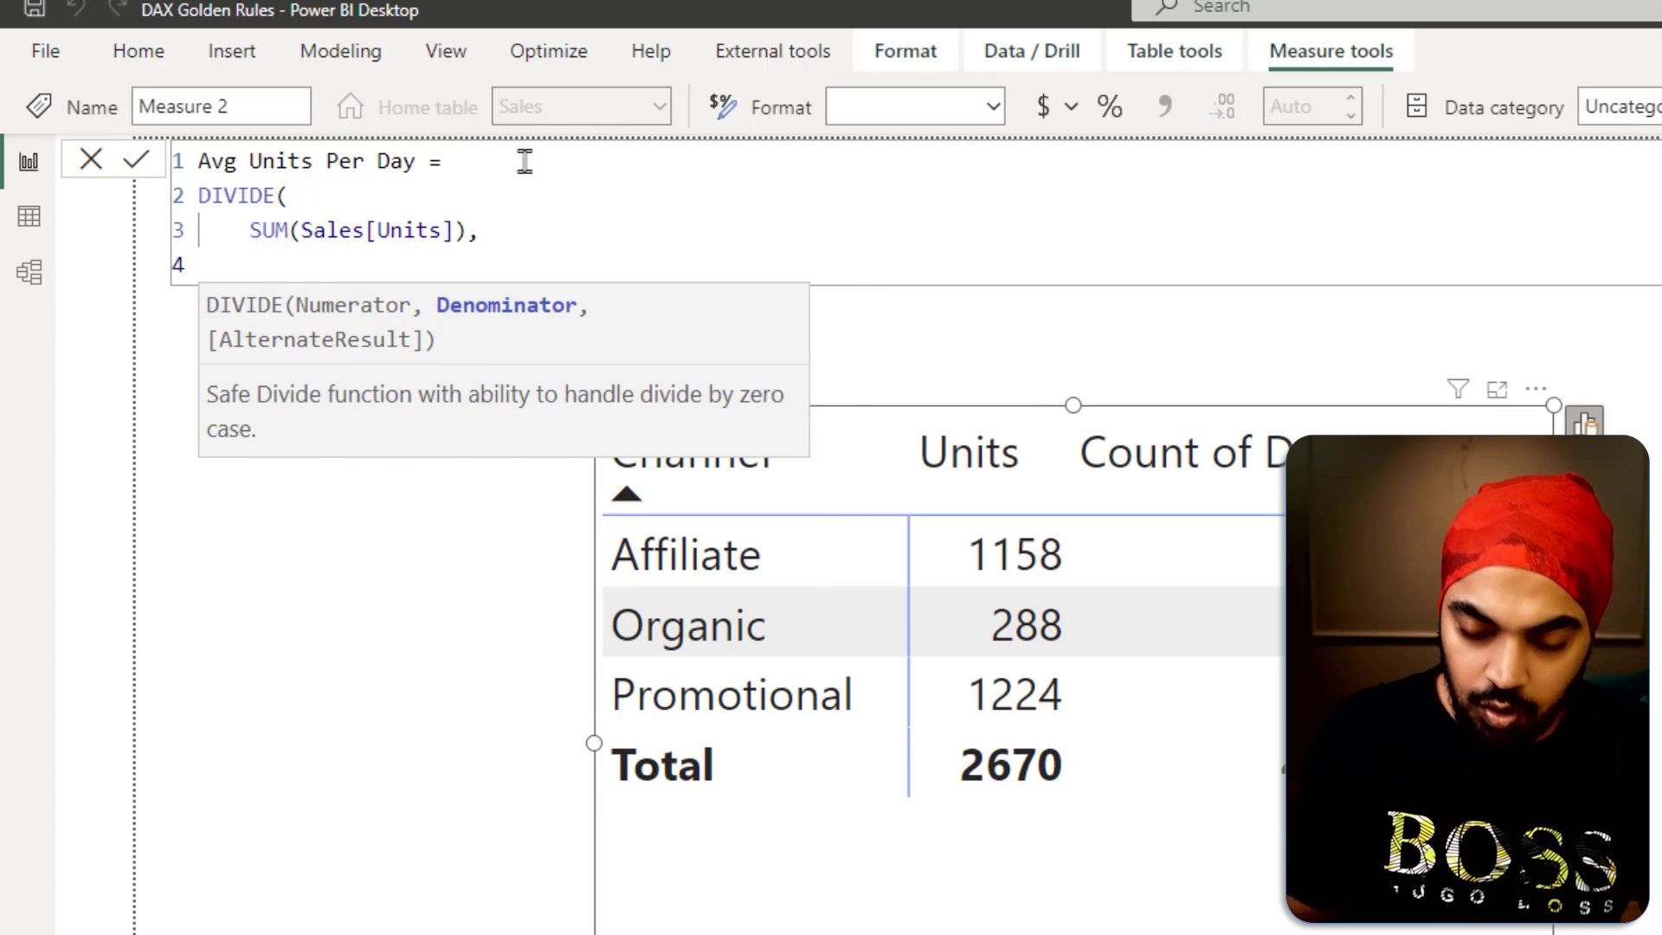
Step: Add DISTINCTCOUNT(Sales[Date]) as the DIVIDE denominator, close the function, and commit the Avg Units Per Day measure
{"action": "type", "text": "dis"}
{"action": "key", "text": "Down"}
{"action": "key", "text": "Down"}
{"action": "key", "text": "Tab"}
{"action": "type", "text": "da"}
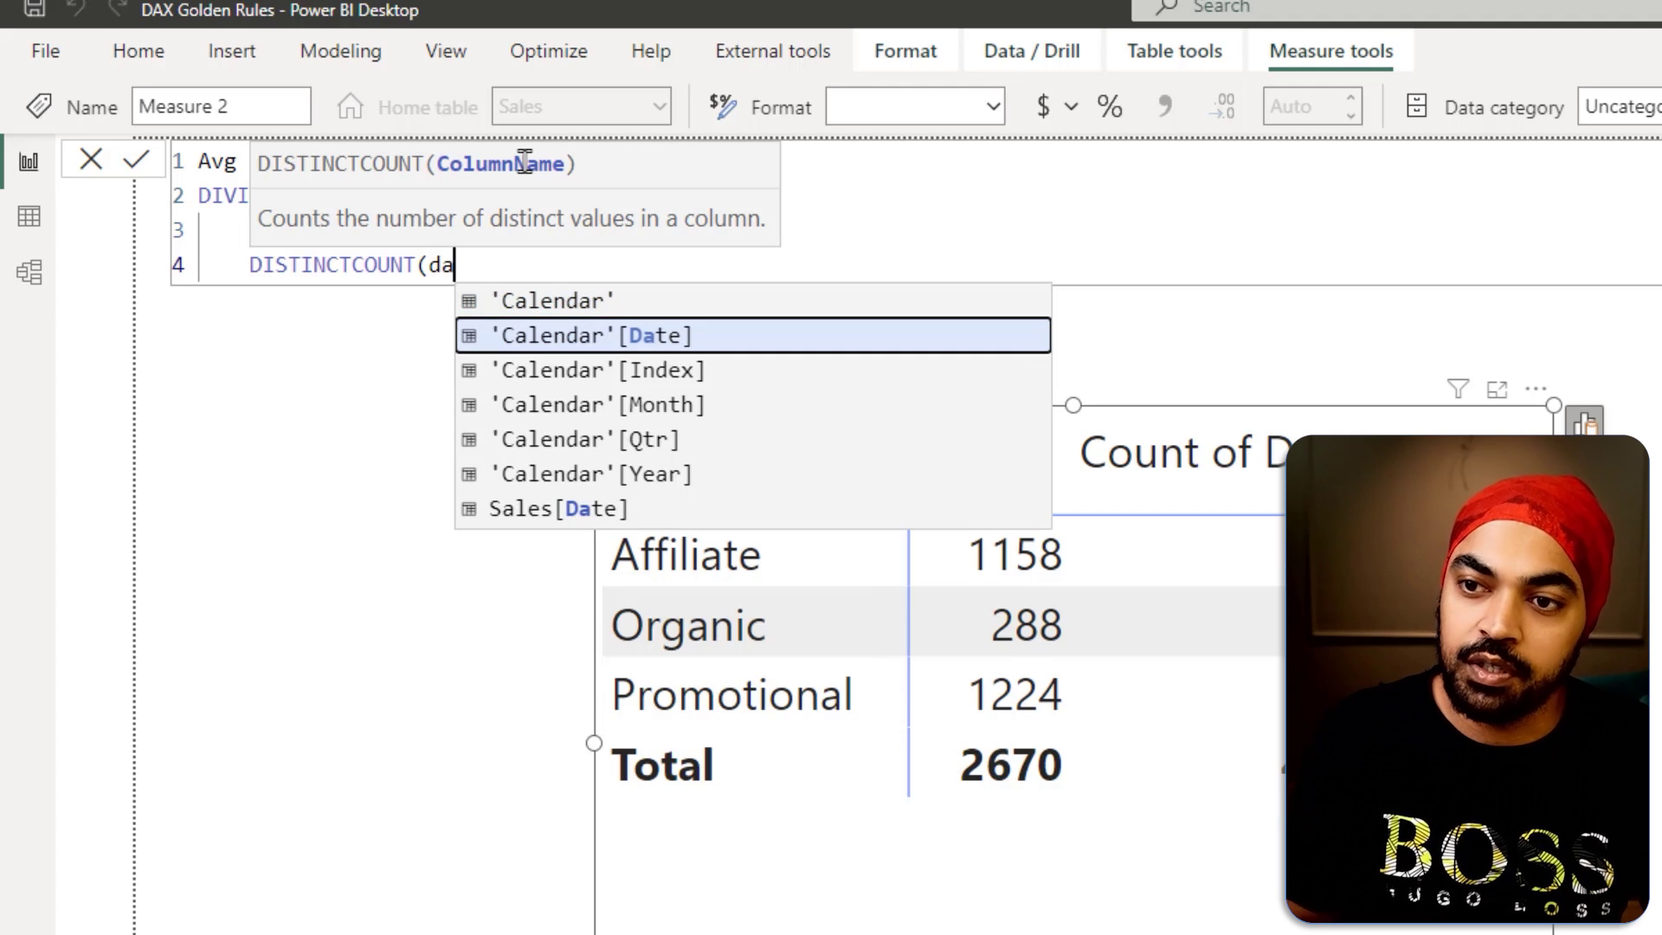
{"action": "key", "text": "Down"}
{"action": "key", "text": "Down"}
{"action": "key", "text": "Down"}
{"action": "key", "text": "Down"}
{"action": "key", "text": "Down"}
{"action": "key", "text": "Tab"}
{"action": "type", "text": ")"}
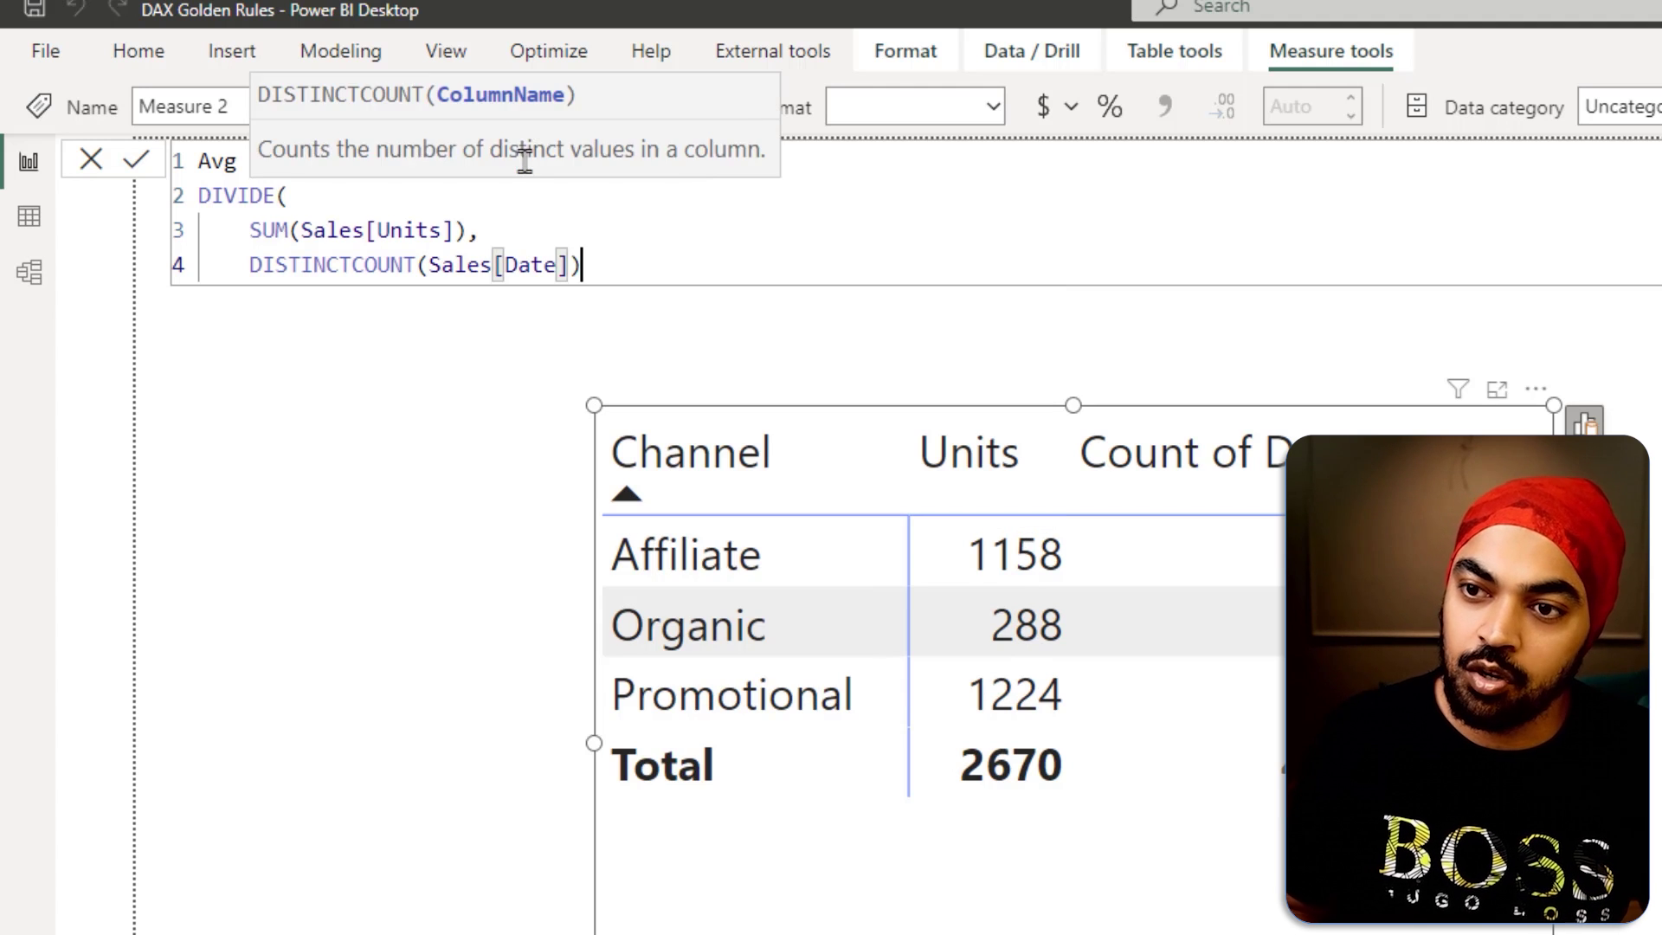
{"action": "key", "text": "Return"}
{"action": "type", "text": ")"}
{"action": "key", "text": "Return"}
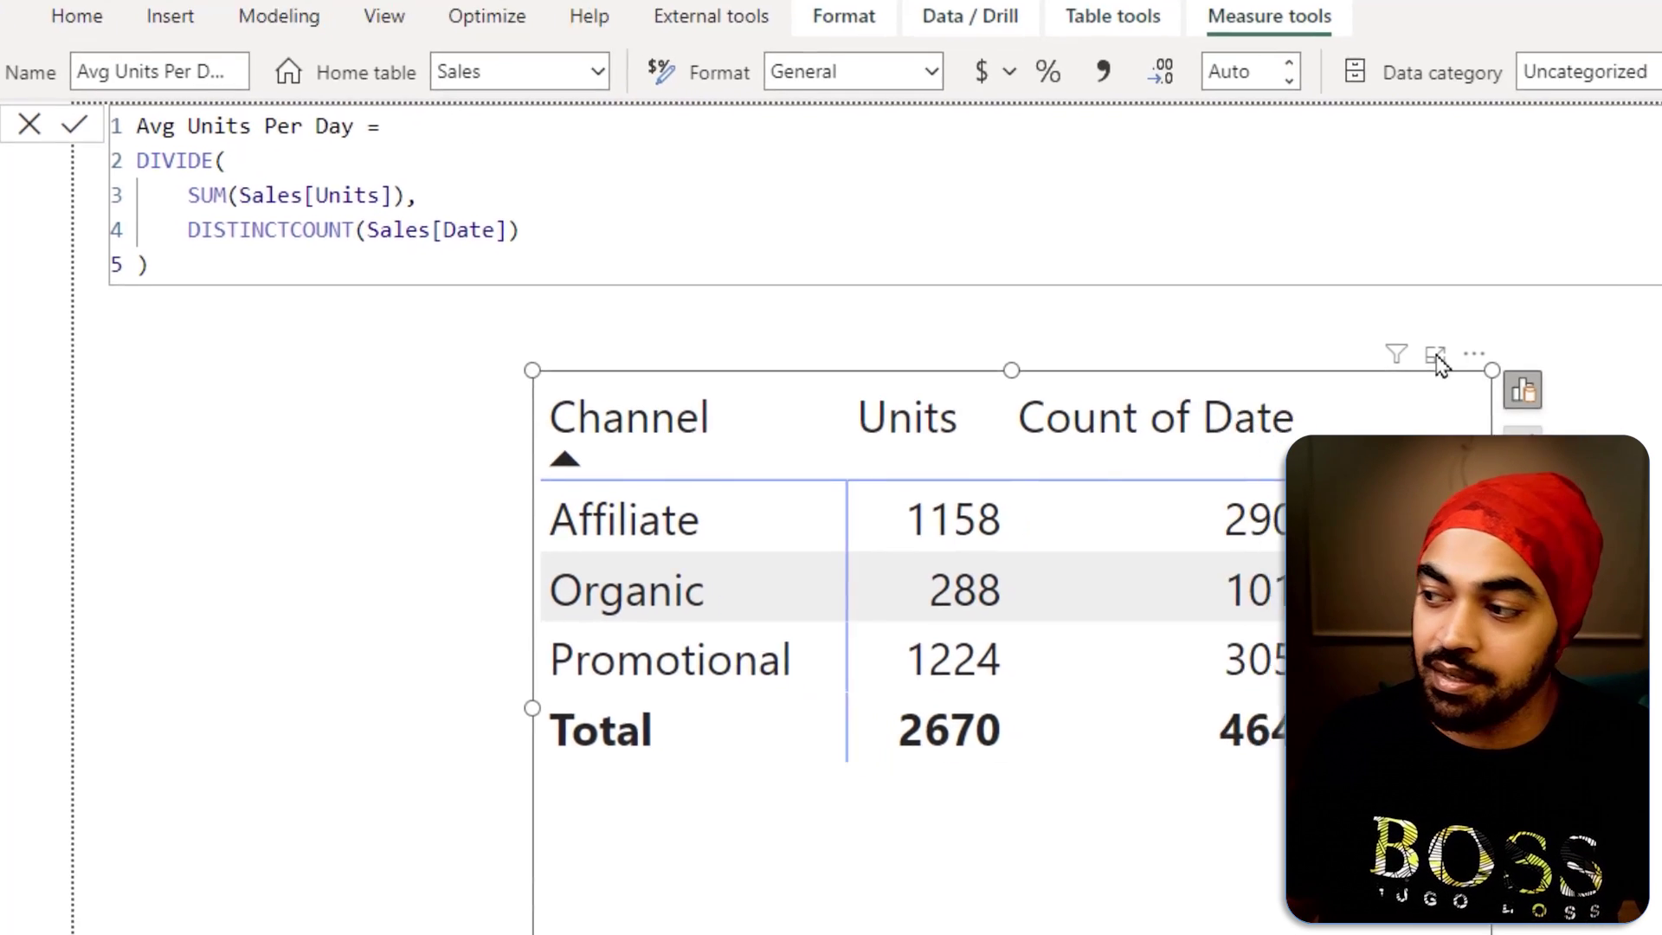
Step: Add the Avg Units Per Day measure to the matrix values and widen the matrix to fit it
{"action": "left_click_drag", "start_coordinate": [1255, 346], "coordinate": [1074, 491]}
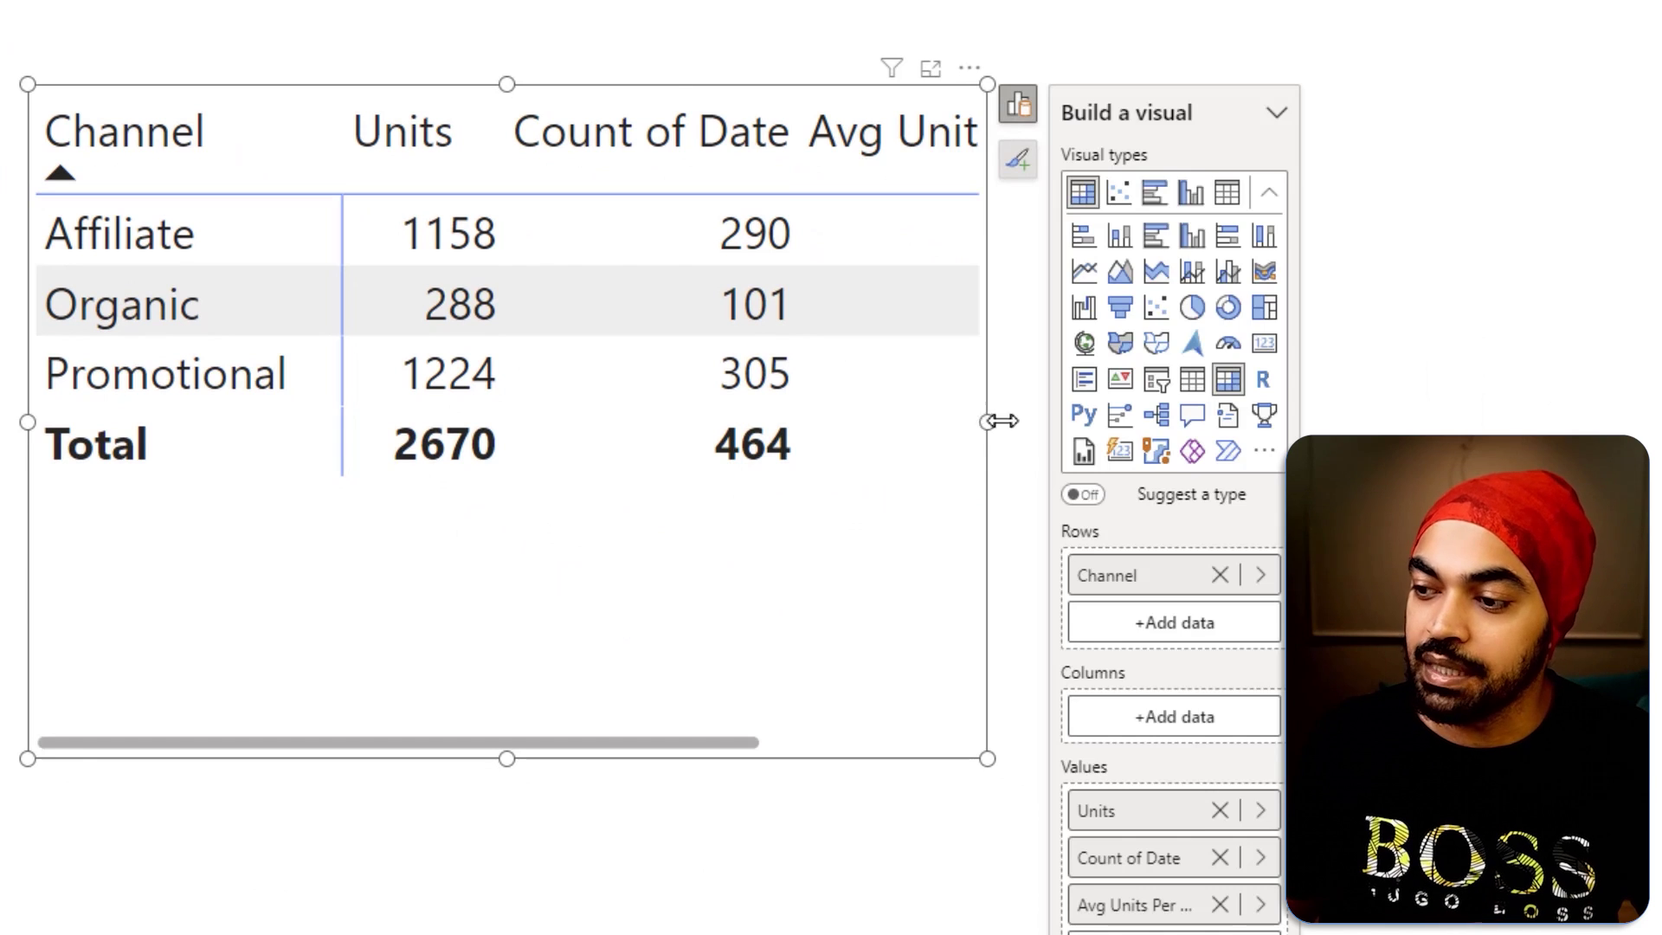
{"action": "left_click_drag", "start_coordinate": [988, 421], "coordinate": [1326, 421]}
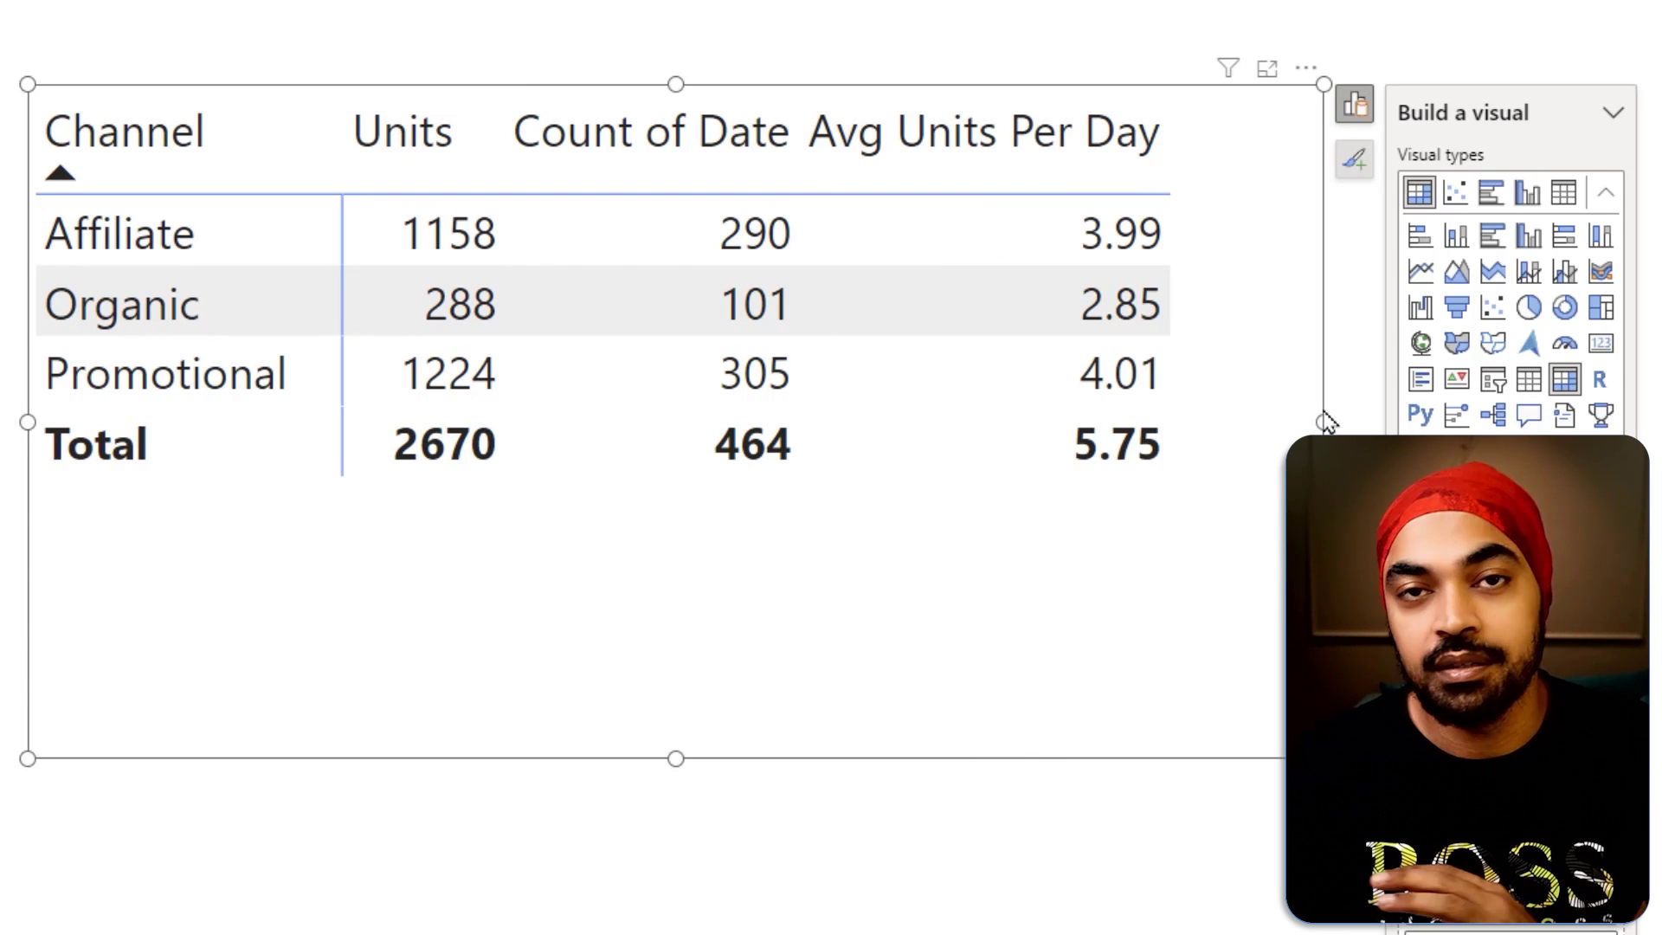
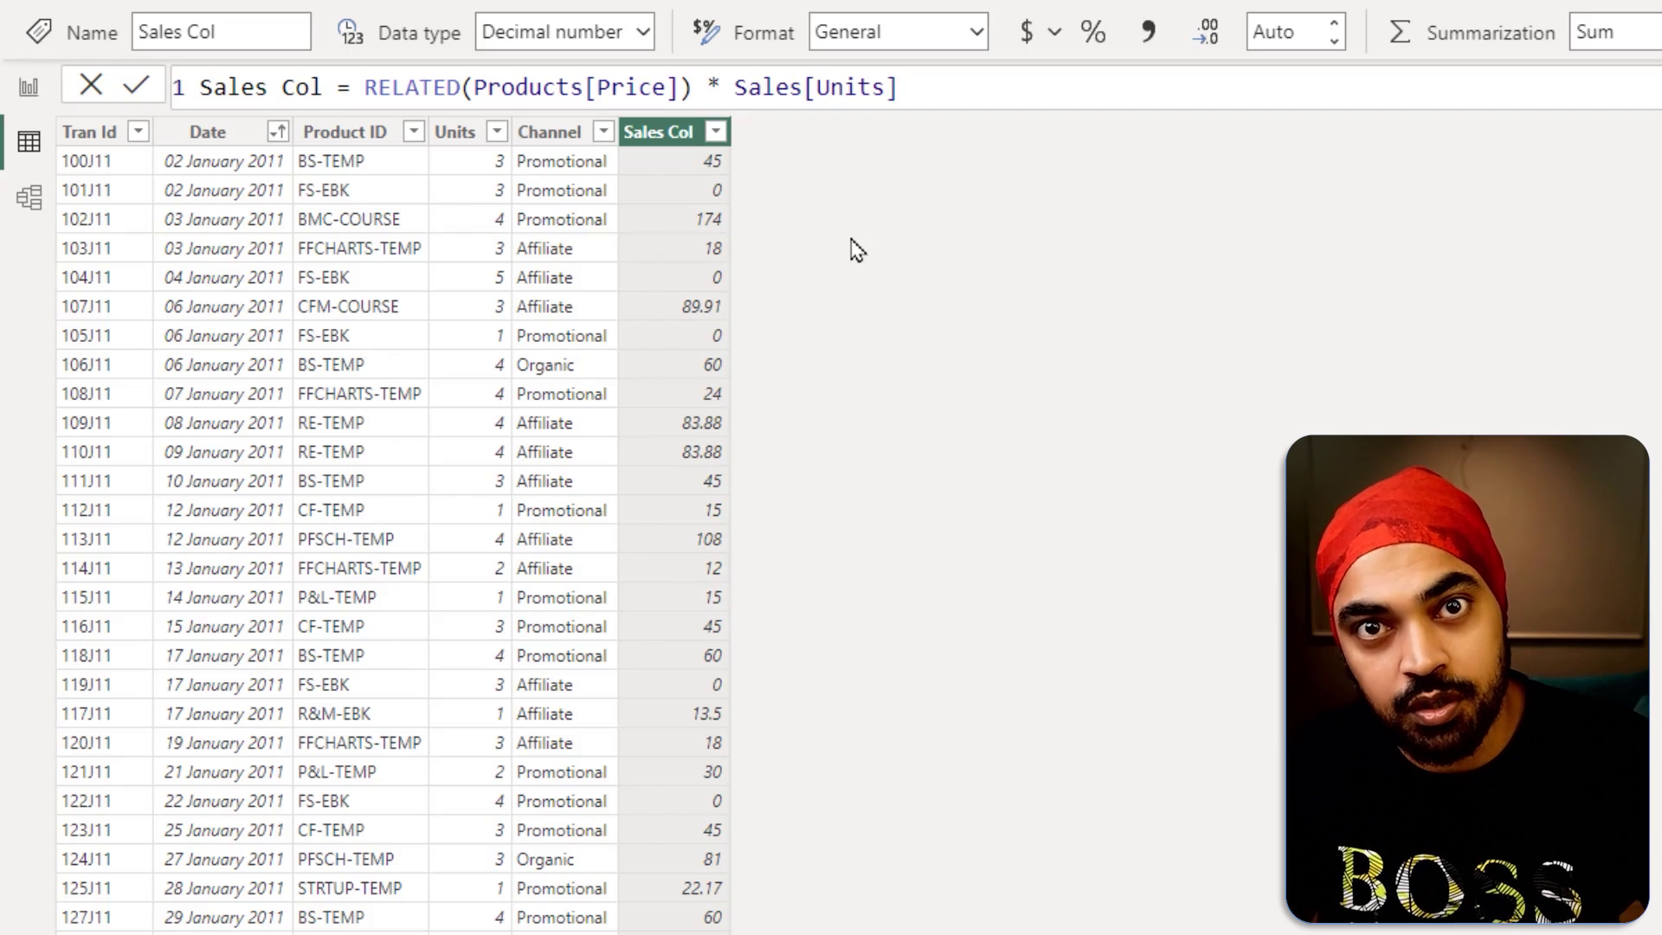
Step: Annotate the Sales Col values in the data table with a box and downward arrows, and clear the marks
{"action": "left_click_drag", "start_coordinate": [640, 138], "coordinate": [776, 407]}
{"action": "mouse_move", "coordinate": [853, 225]}
{"action": "left_mouse_down"}
{"action": "mouse_move", "coordinate": [840, 310]}
{"action": "mouse_move", "coordinate": [870, 318]}
{"action": "left_mouse_up"}
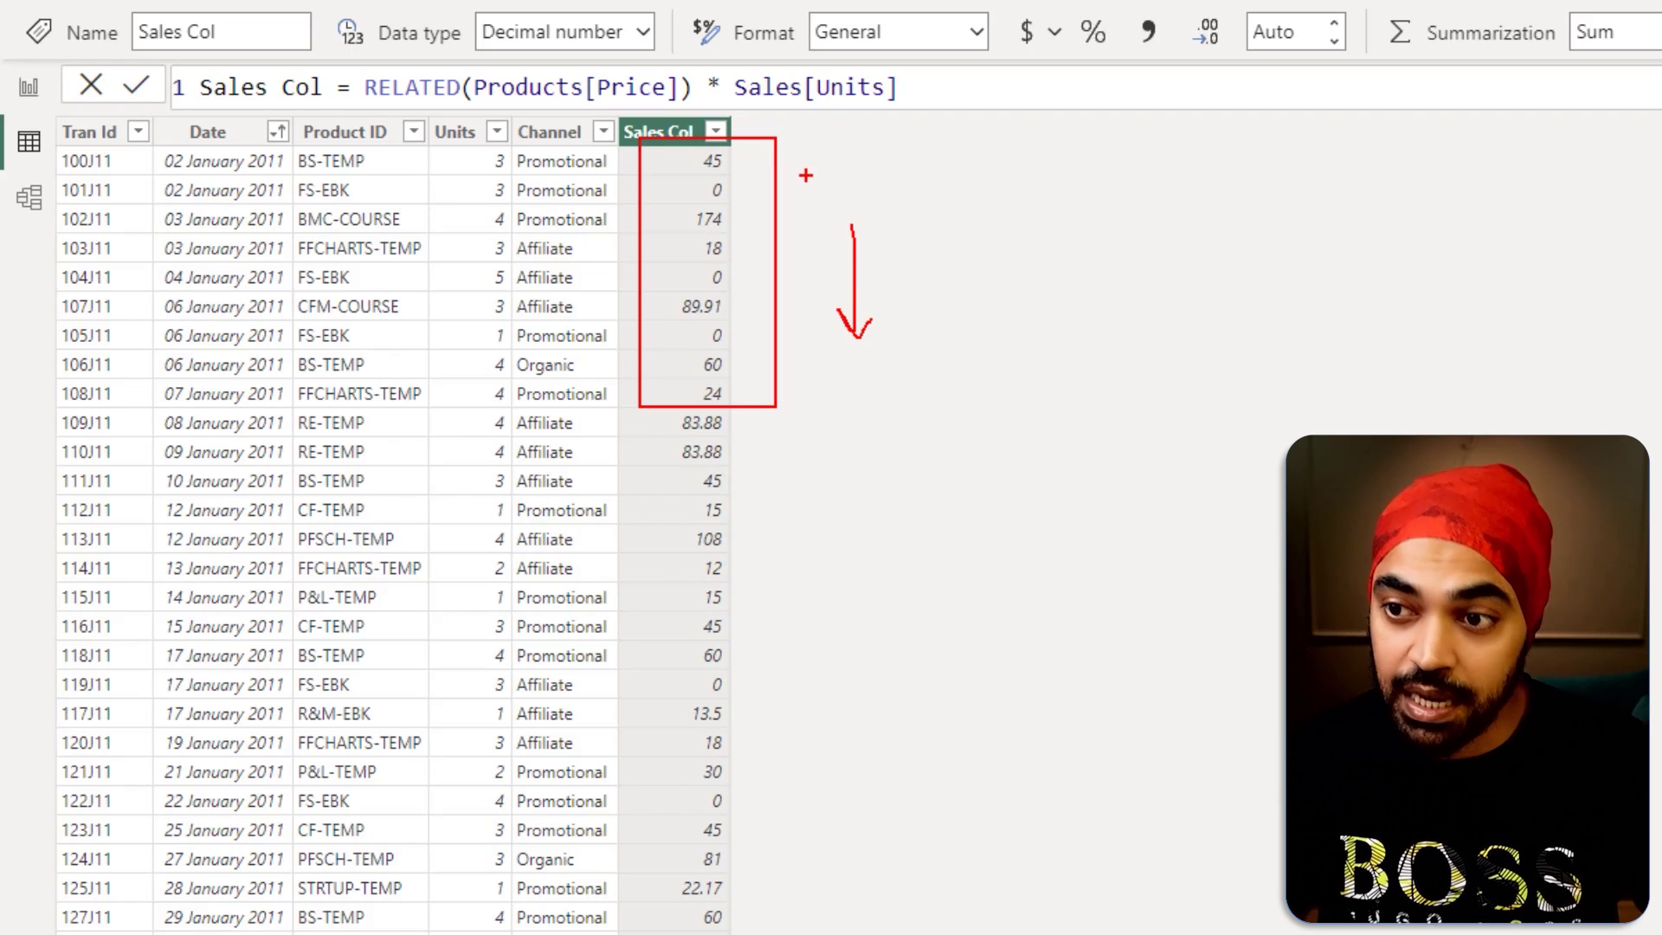
{"action": "left_click_drag", "start_coordinate": [807, 175], "coordinate": [788, 530]}
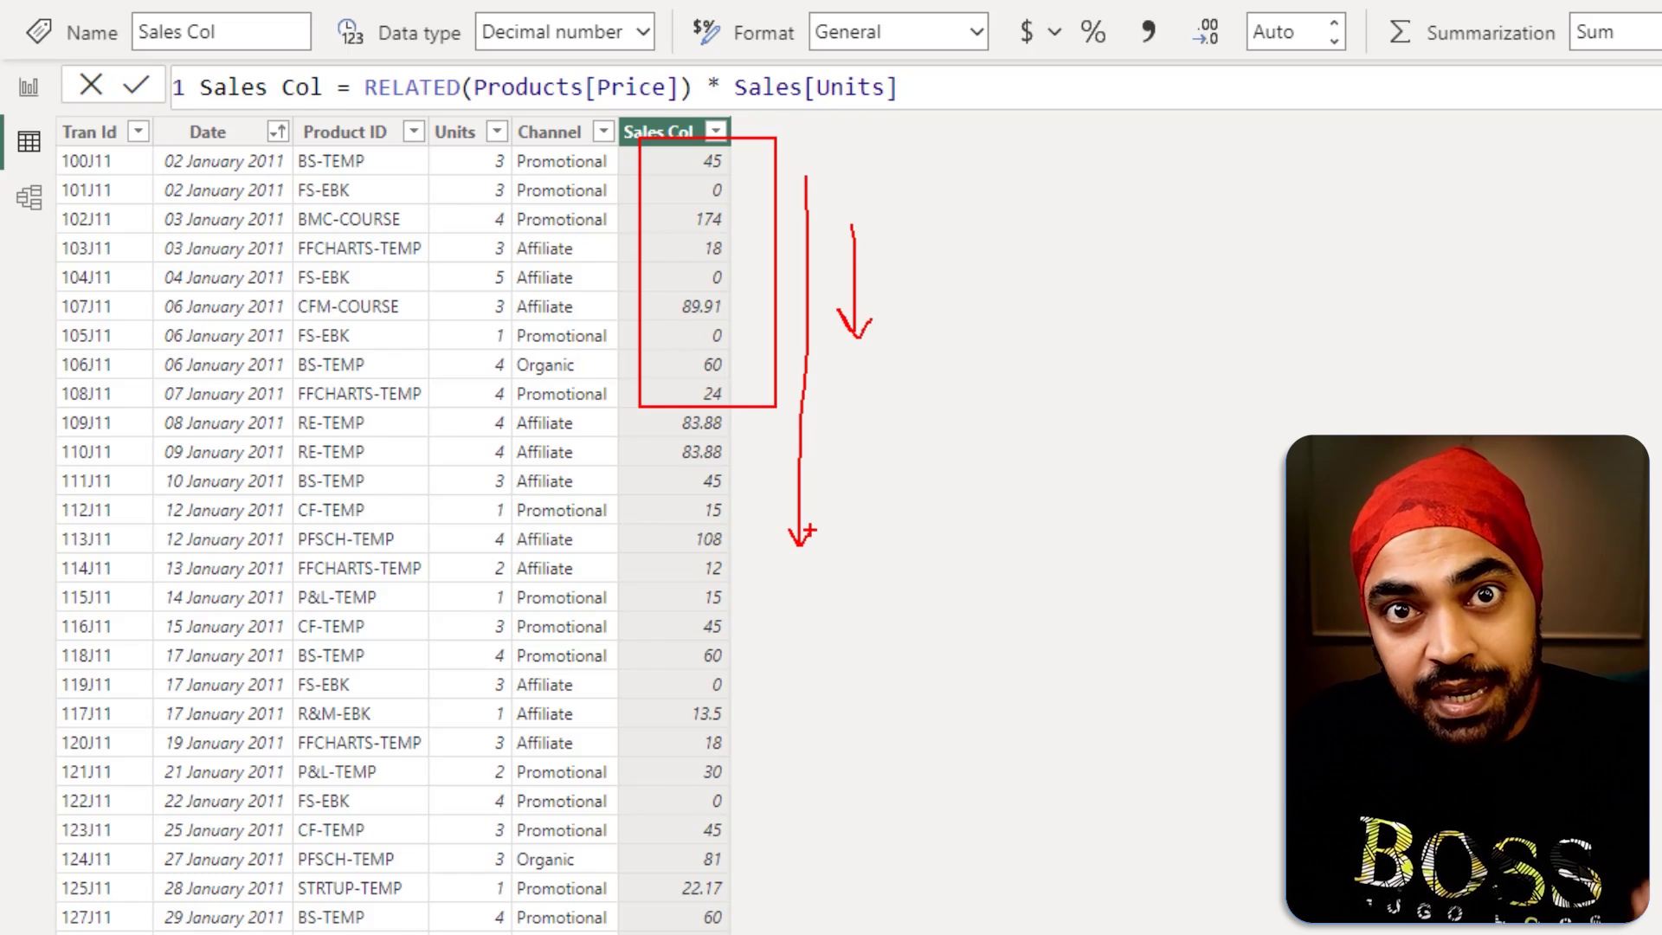
{"action": "key", "text": "e"}
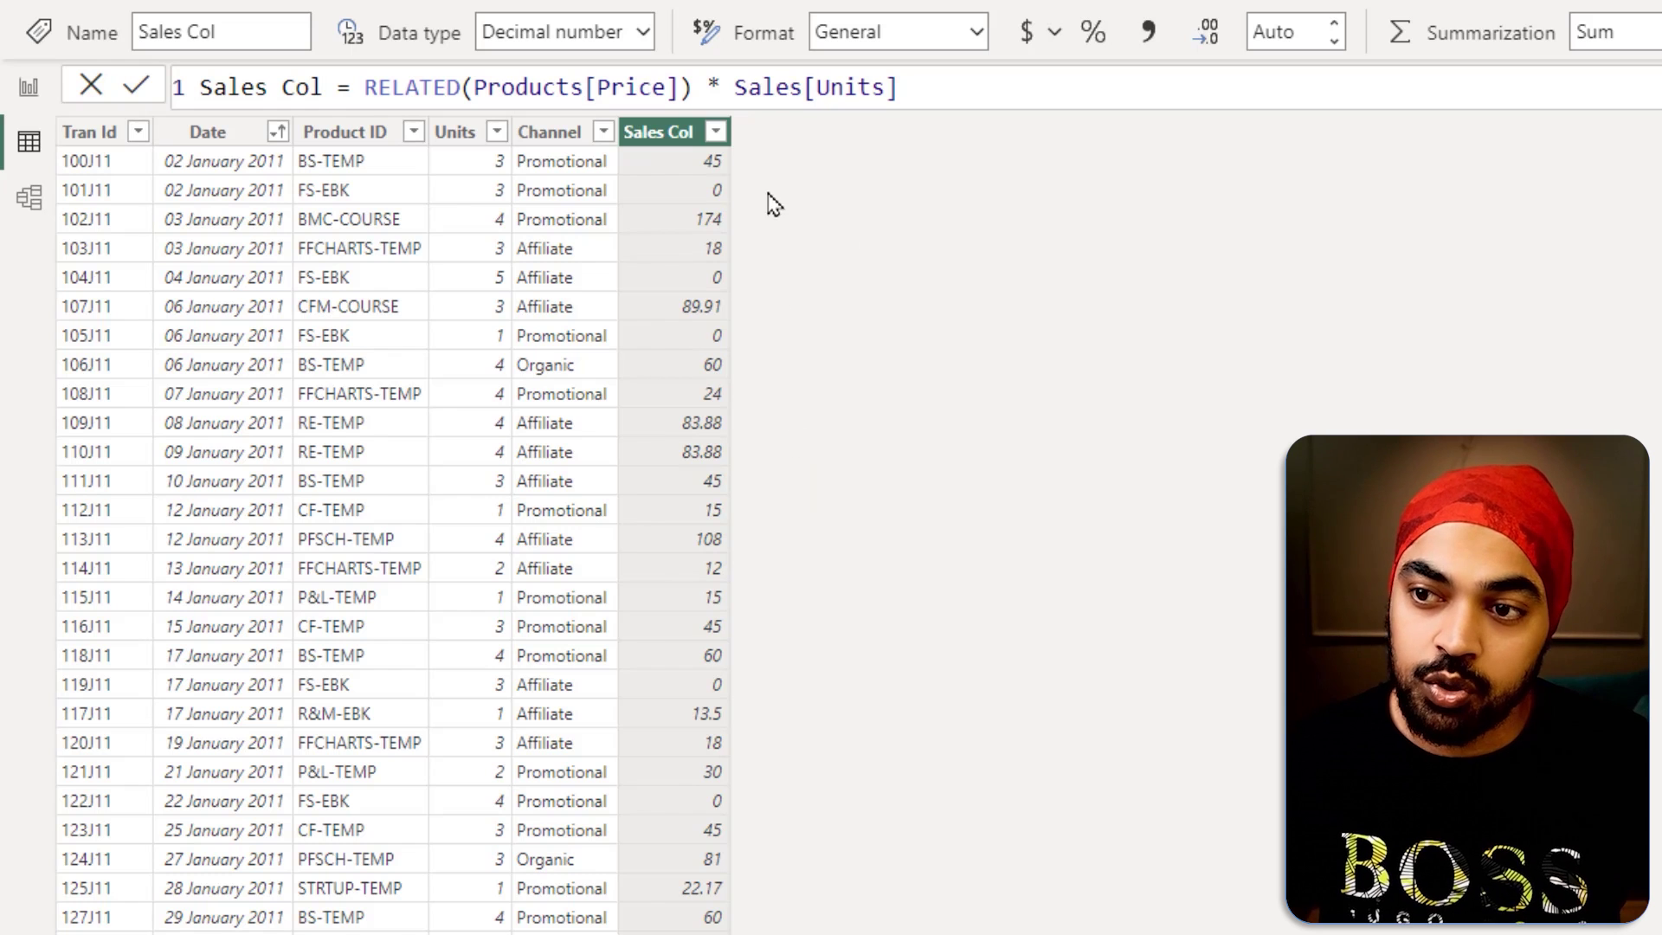
Step: Circle the Sales Col header with the annotation pen, add a stroke beside the column, and leave annotation mode
{"action": "mouse_move", "coordinate": [753, 136]}
{"action": "left_mouse_down"}
{"action": "mouse_move", "coordinate": [610, 111]}
{"action": "mouse_move", "coordinate": [619, 169]}
{"action": "mouse_move", "coordinate": [676, 170]}
{"action": "left_mouse_up"}
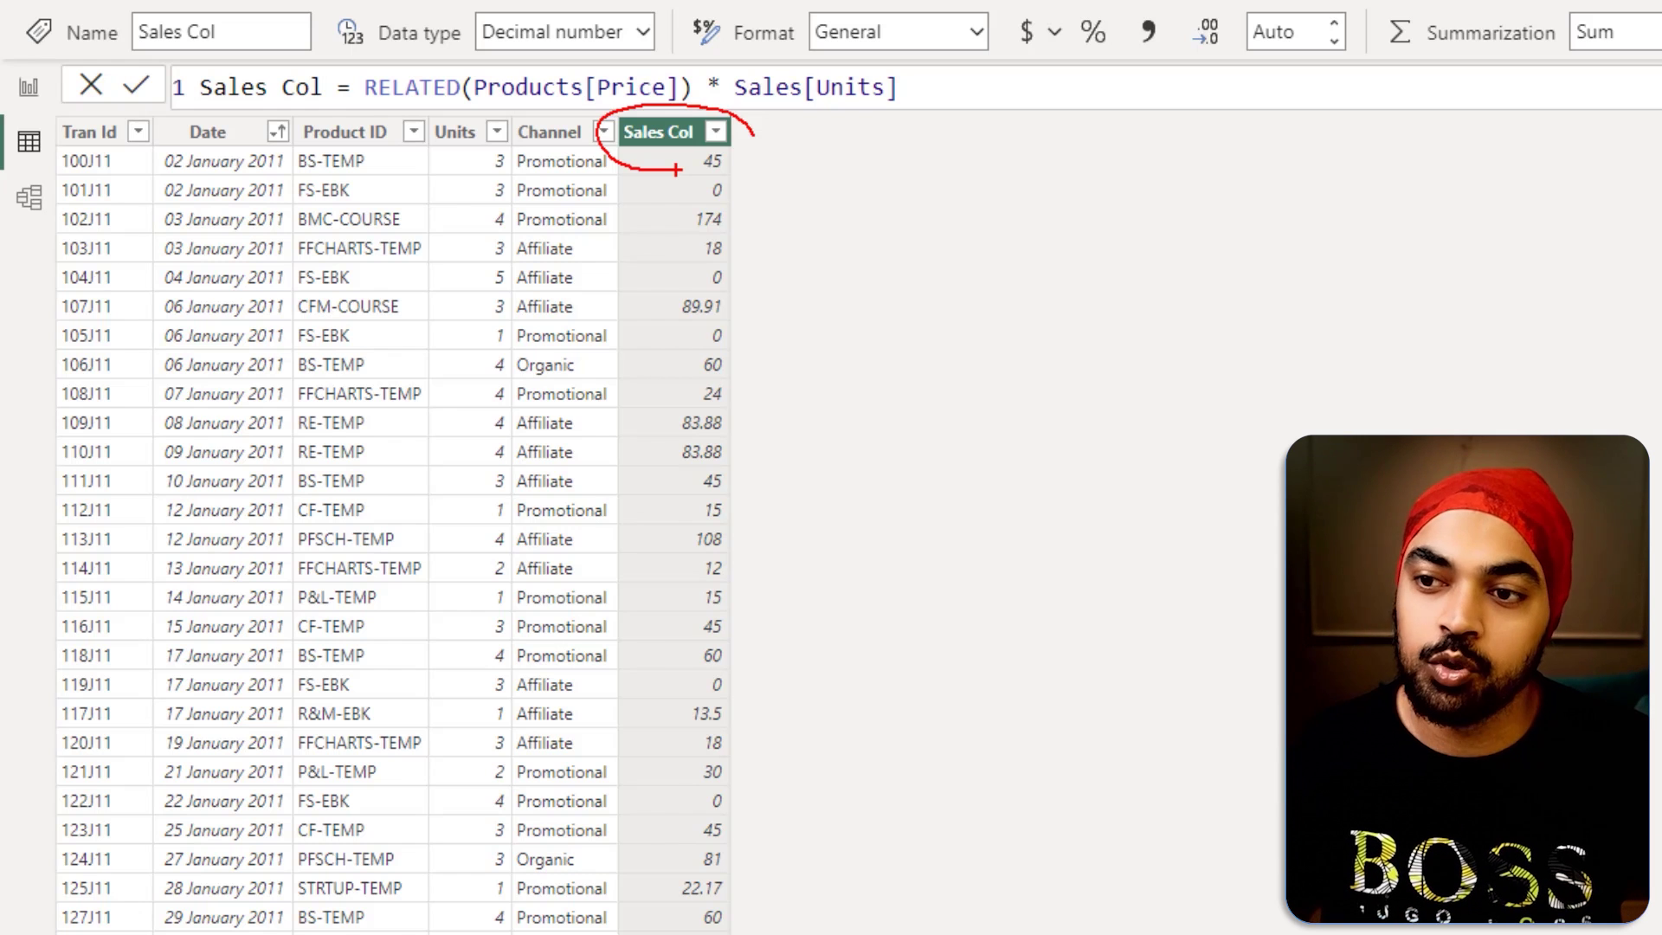
{"action": "mouse_move", "coordinate": [676, 169]}
{"action": "left_mouse_down"}
{"action": "mouse_move", "coordinate": [772, 136]}
{"action": "mouse_move", "coordinate": [682, 84]}
{"action": "mouse_move", "coordinate": [607, 121]}
{"action": "mouse_move", "coordinate": [604, 156]}
{"action": "mouse_move", "coordinate": [669, 178]}
{"action": "mouse_move", "coordinate": [754, 149]}
{"action": "left_mouse_up"}
{"action": "left_click_drag", "start_coordinate": [761, 231], "coordinate": [817, 199]}
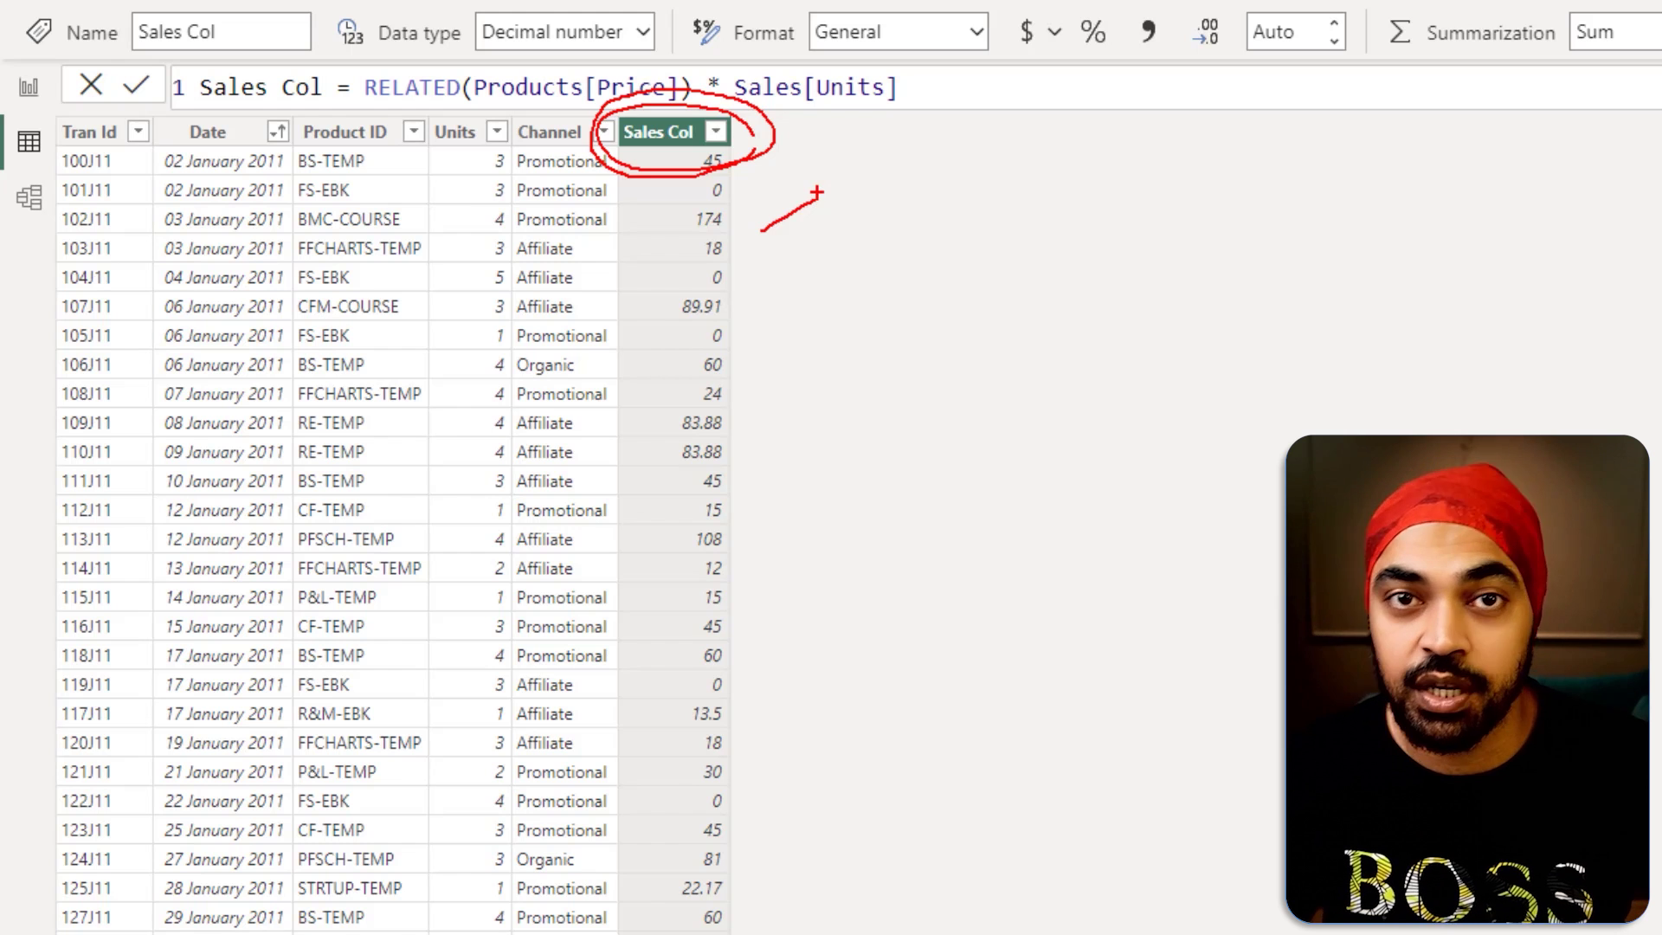
{"action": "key", "text": "Escape"}
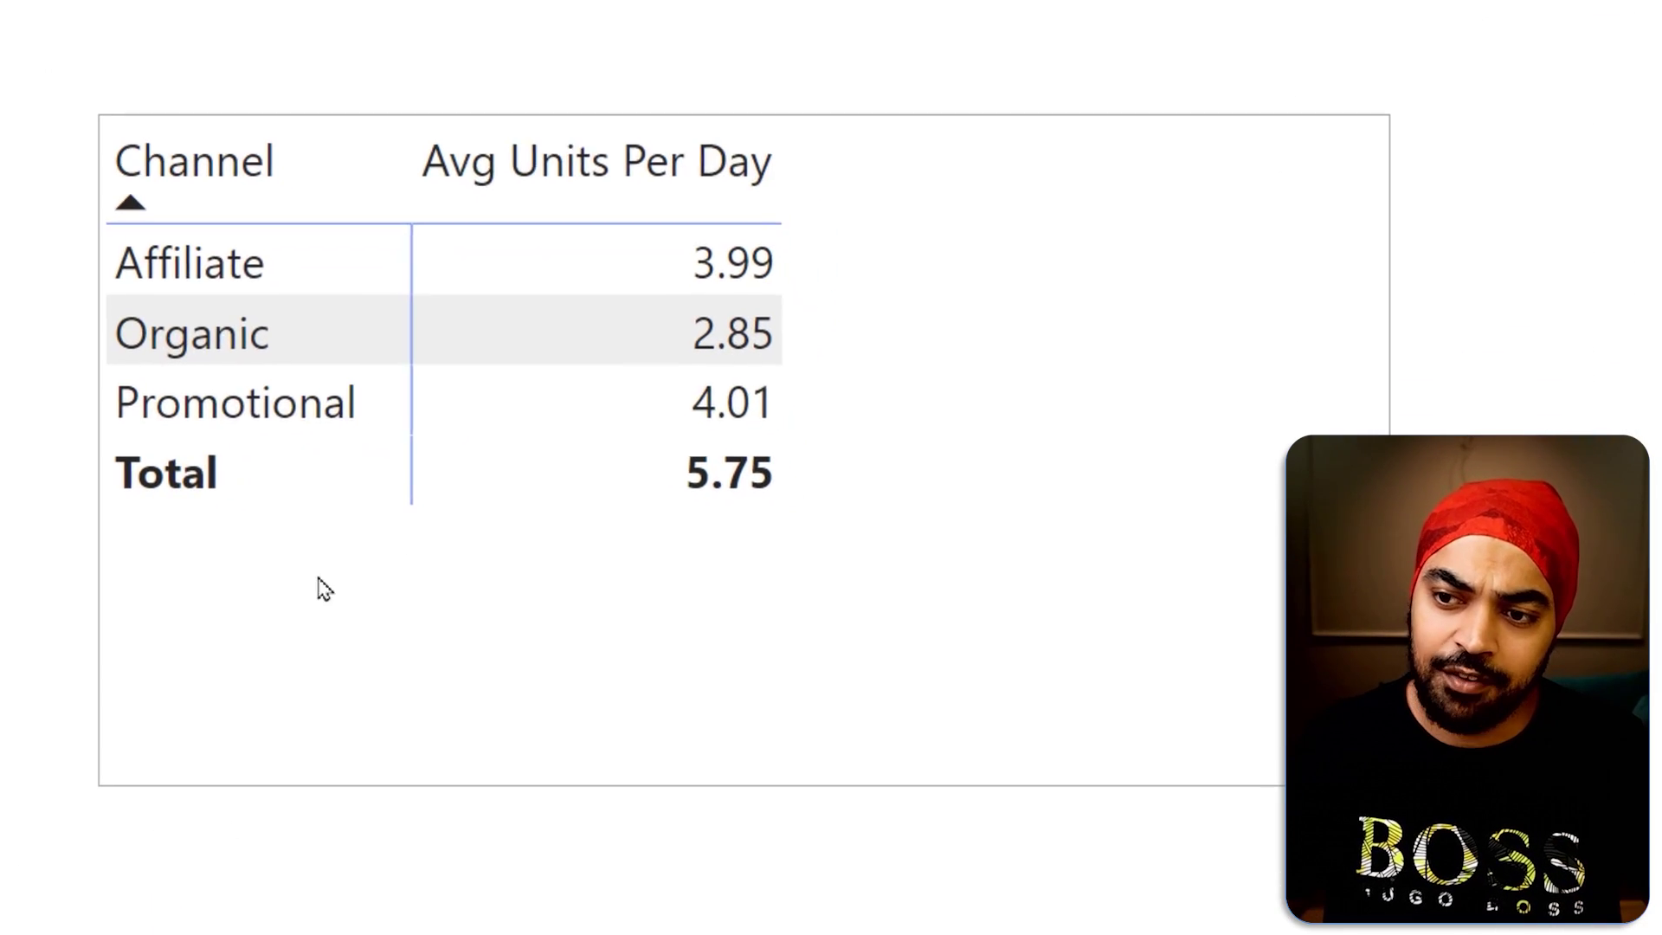
Step: Mark the Affiliate row's Avg Units Per Day value with a box, check mark and arrows, and clear the annotations
{"action": "mouse_move", "coordinate": [646, 227]}
{"action": "left_mouse_down"}
{"action": "mouse_move", "coordinate": [635, 294]}
{"action": "mouse_move", "coordinate": [777, 292]}
{"action": "mouse_move", "coordinate": [780, 228]}
{"action": "mouse_move", "coordinate": [646, 224]}
{"action": "left_mouse_up"}
{"action": "left_click_drag", "start_coordinate": [789, 246], "coordinate": [838, 216]}
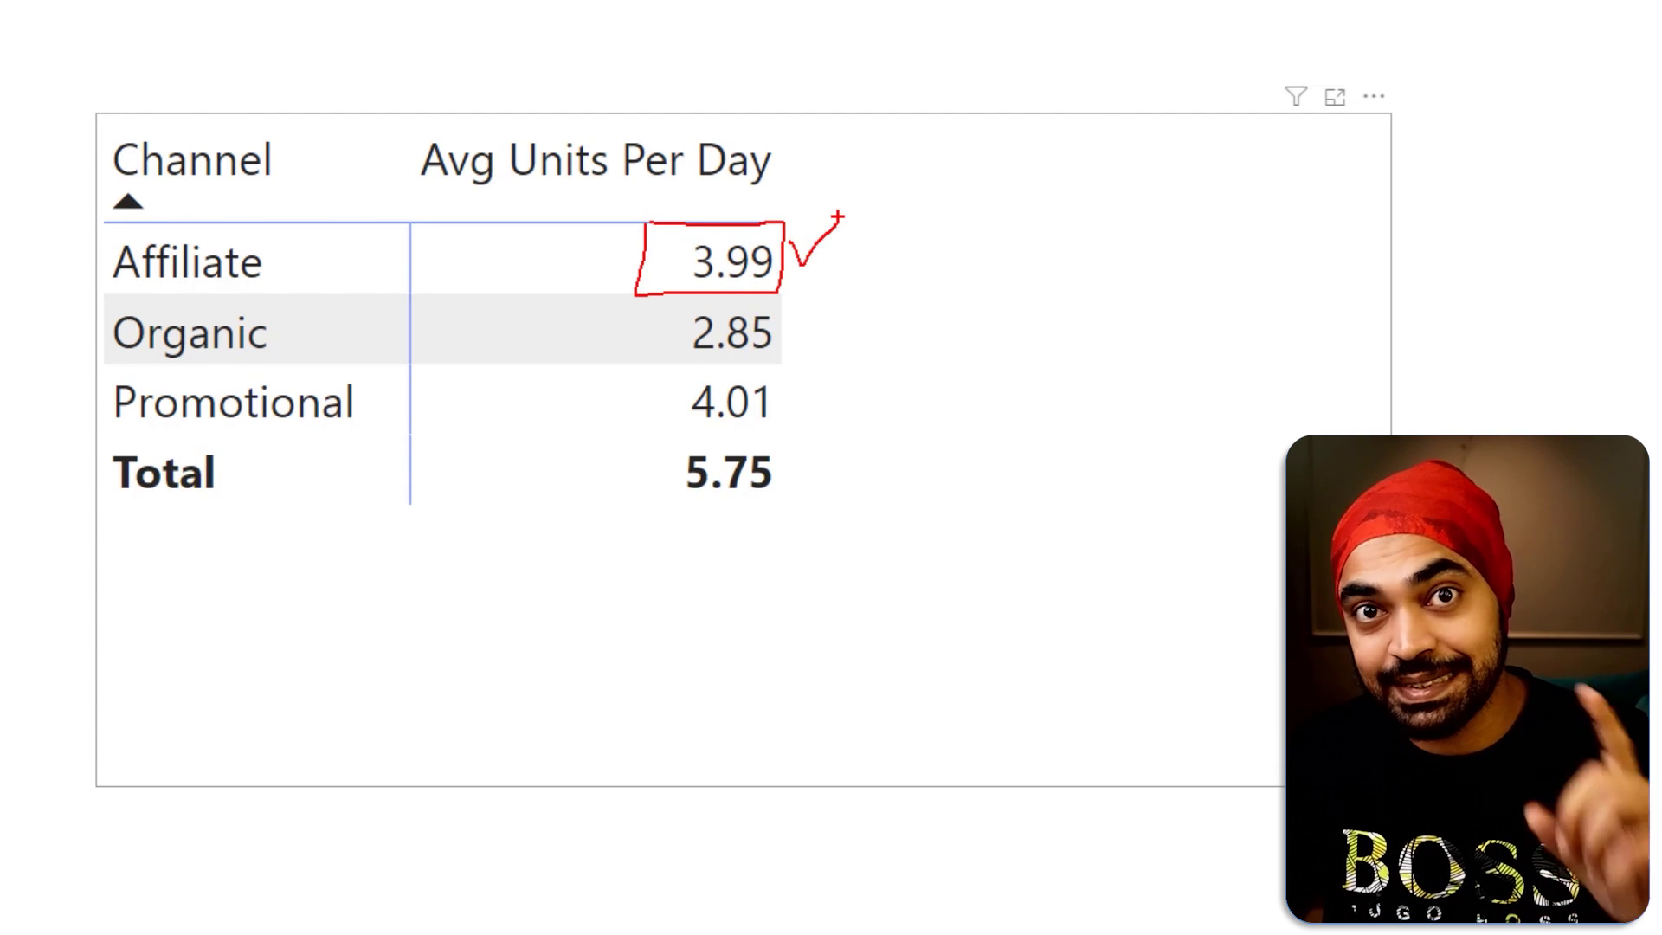
{"action": "left_click_drag", "start_coordinate": [924, 249], "coordinate": [819, 259]}
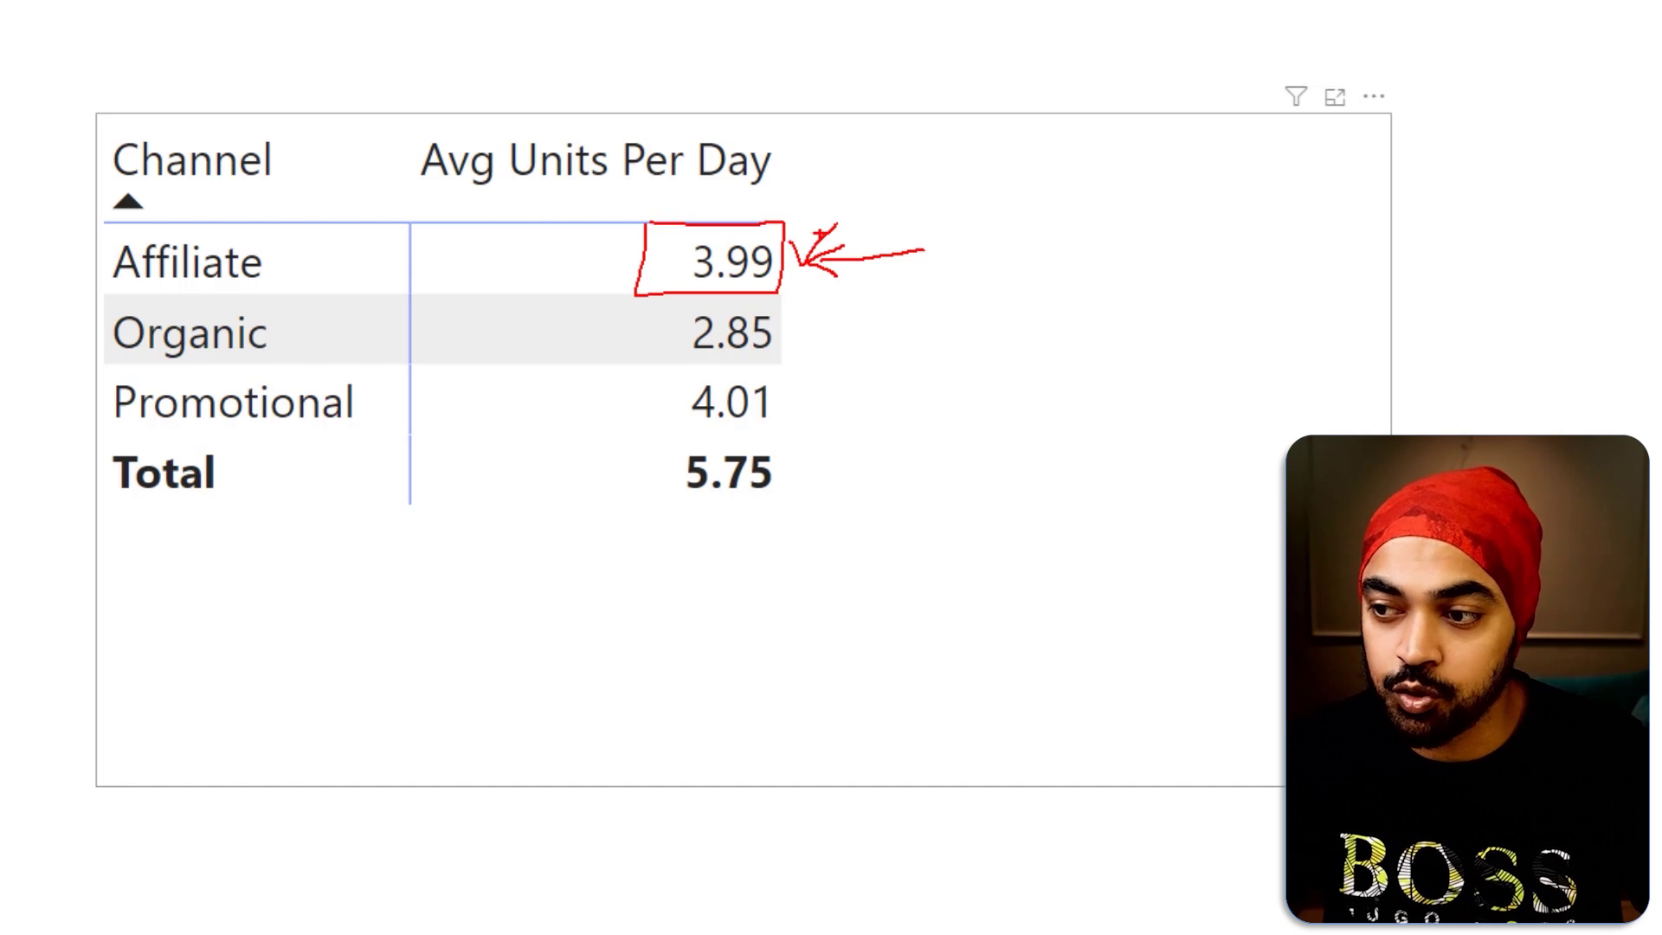
{"action": "left_click_drag", "start_coordinate": [820, 232], "coordinate": [858, 178]}
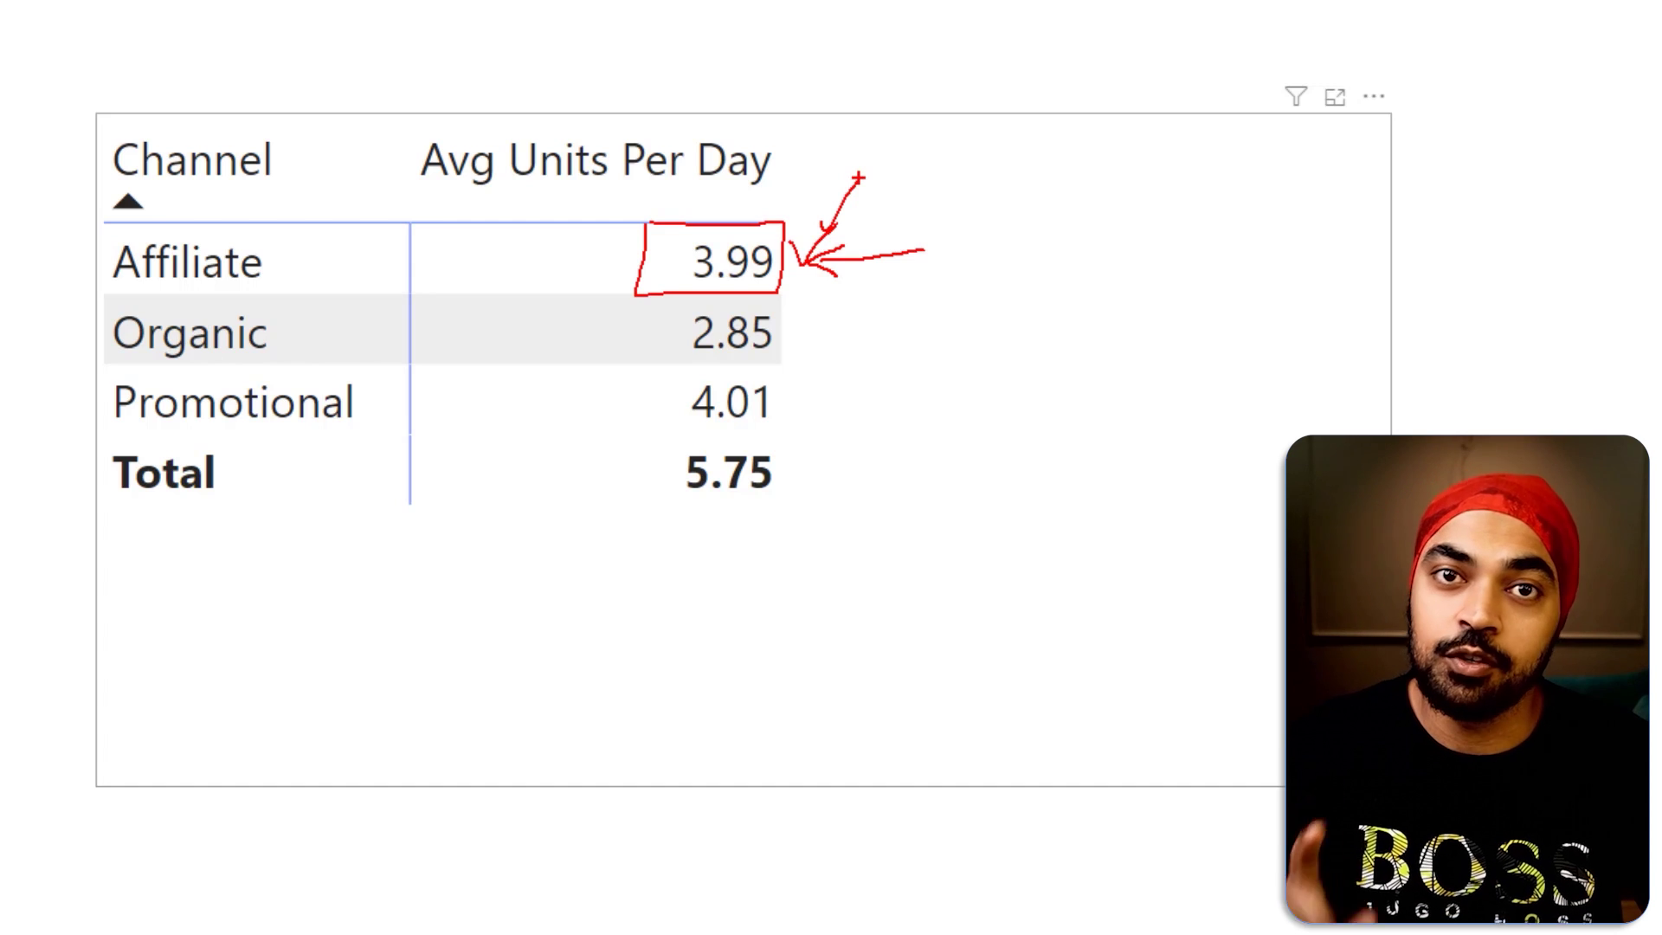
{"action": "key", "text": "Escape"}
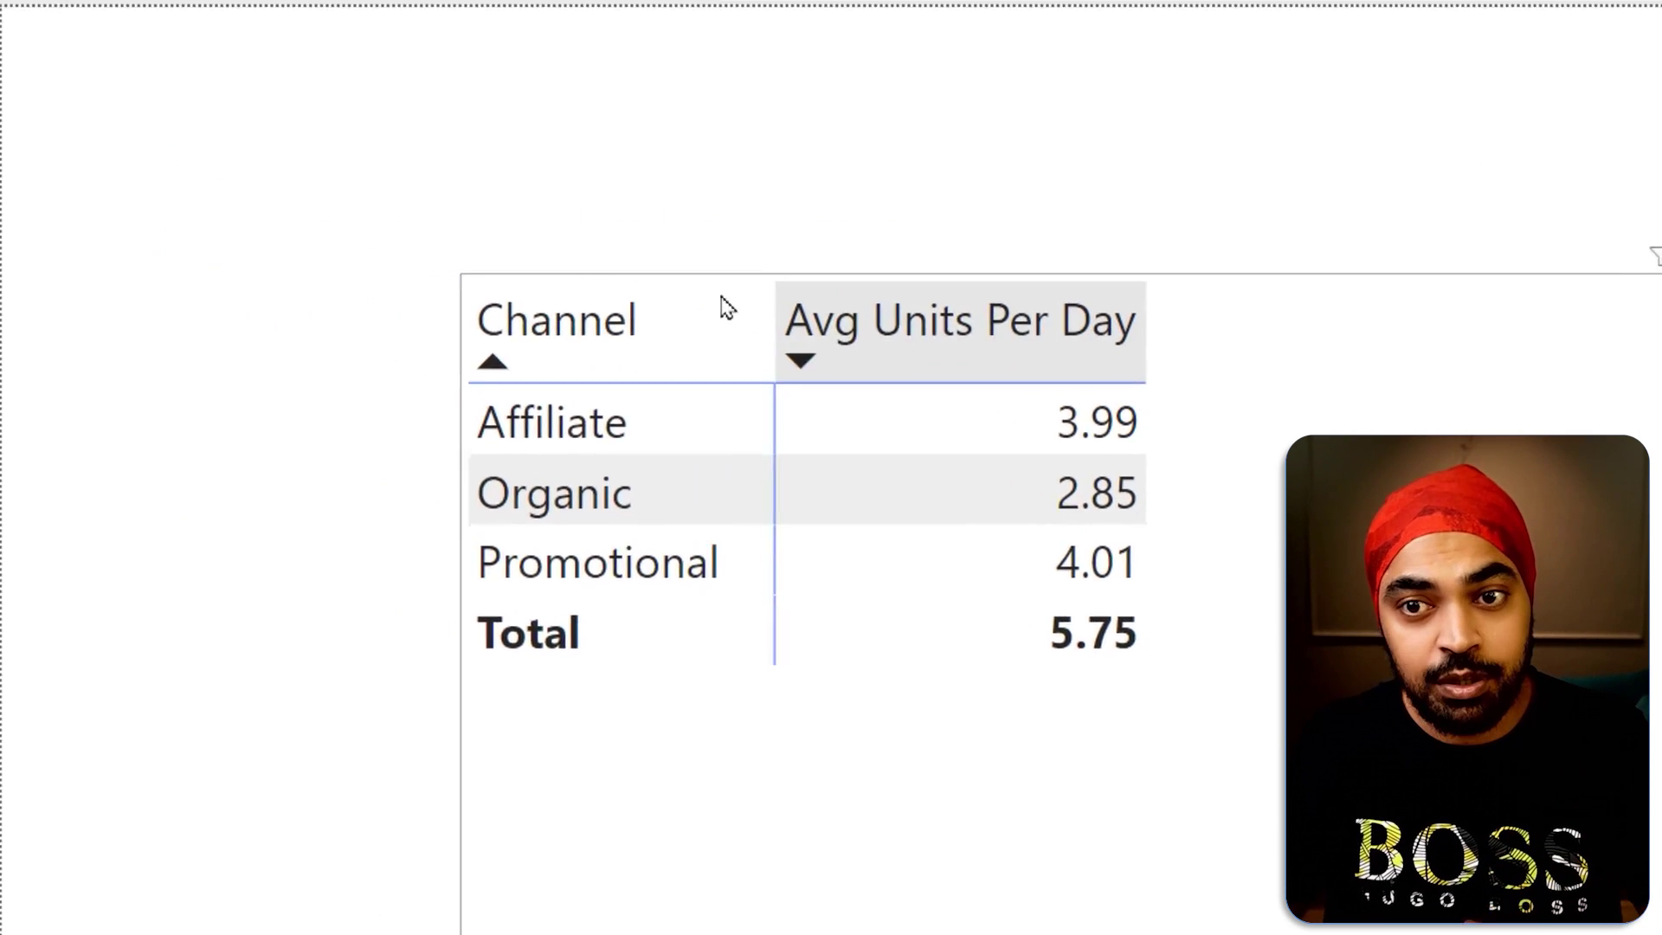
Step: Show the Sales table data, mark the Sales Col formula and its first value with the annotation pen, and clear the marks
{"action": "left_click", "coordinate": [29, 149]}
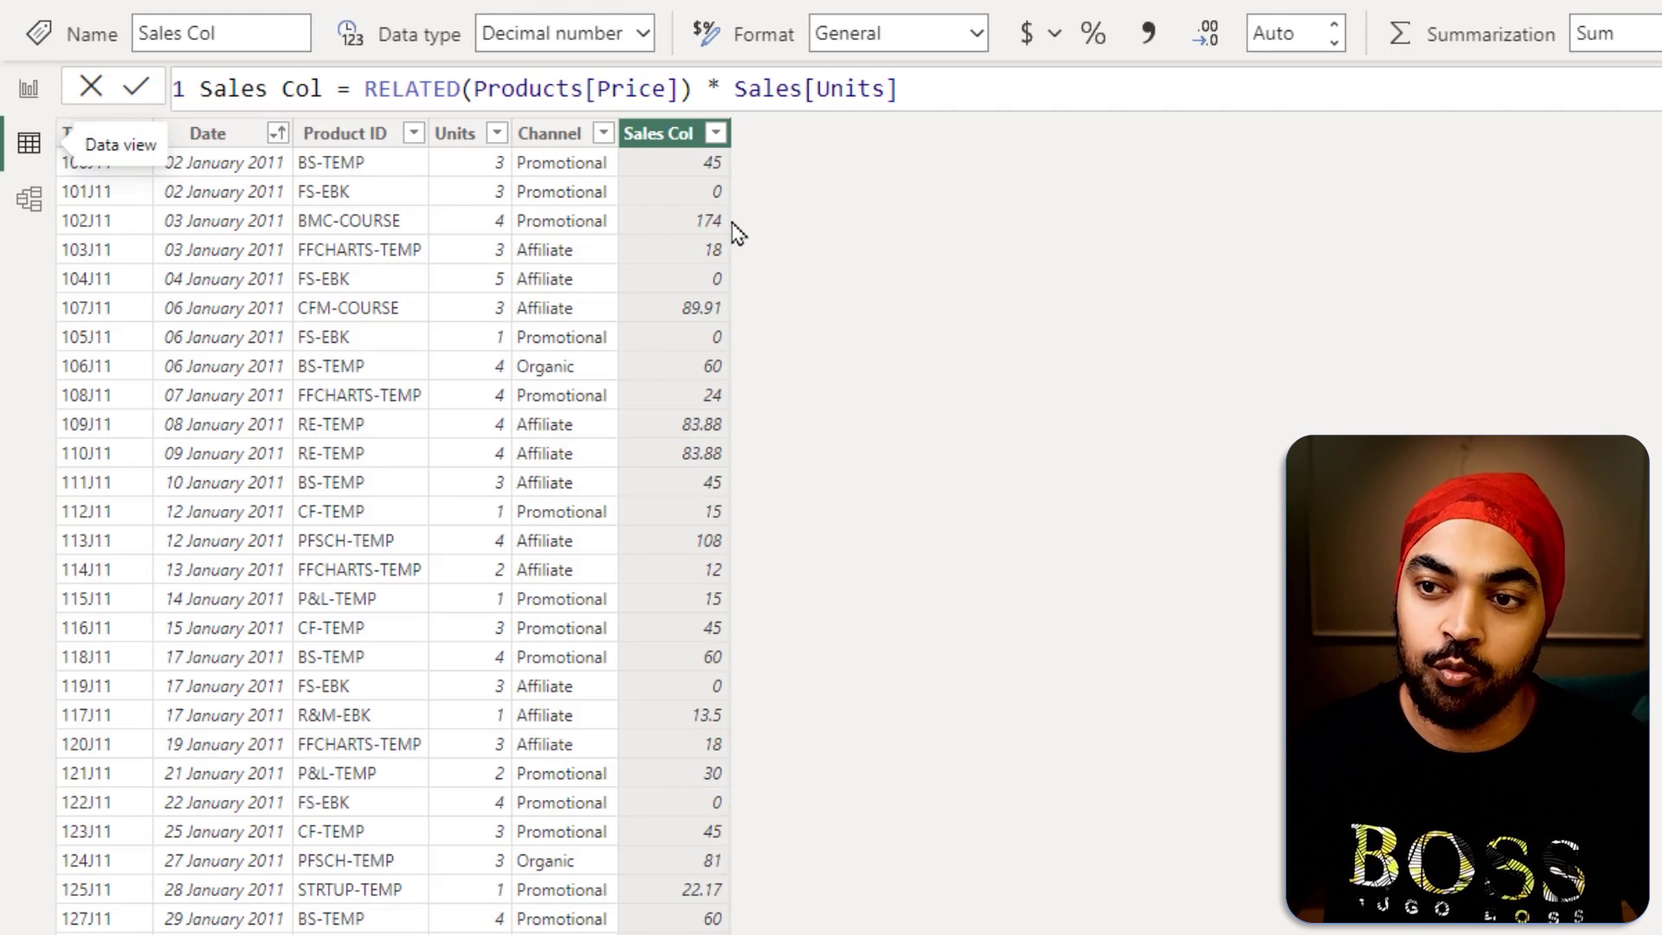
{"action": "key", "text": "ctrl+2"}
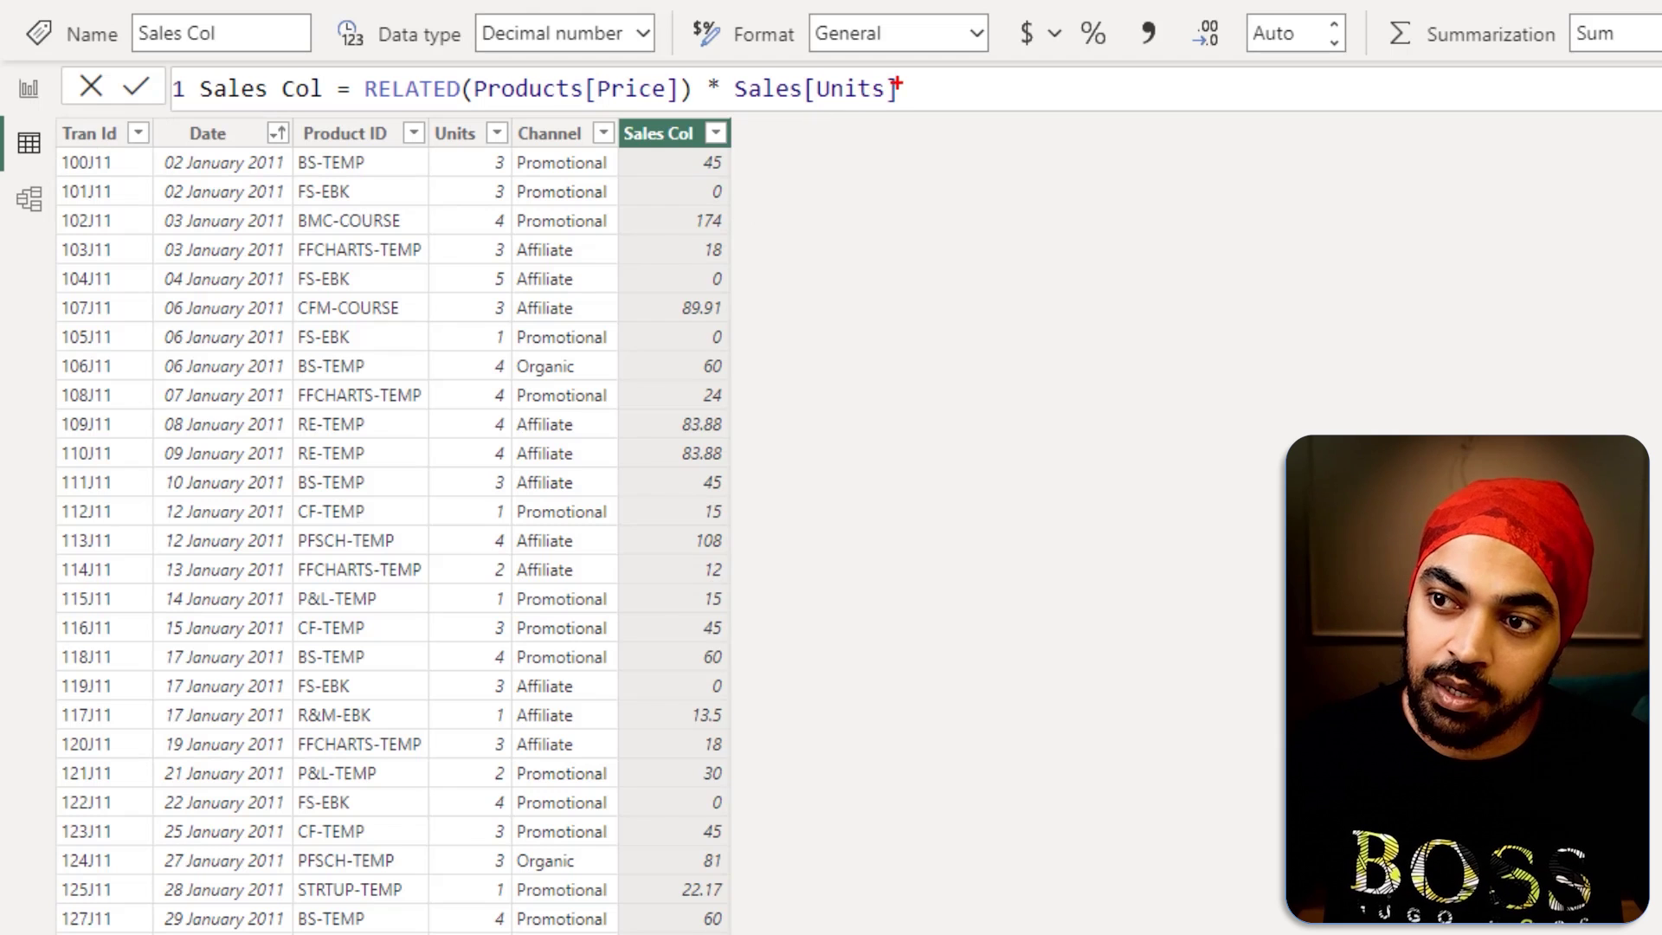
{"action": "left_click_drag", "start_coordinate": [899, 83], "coordinate": [947, 68]}
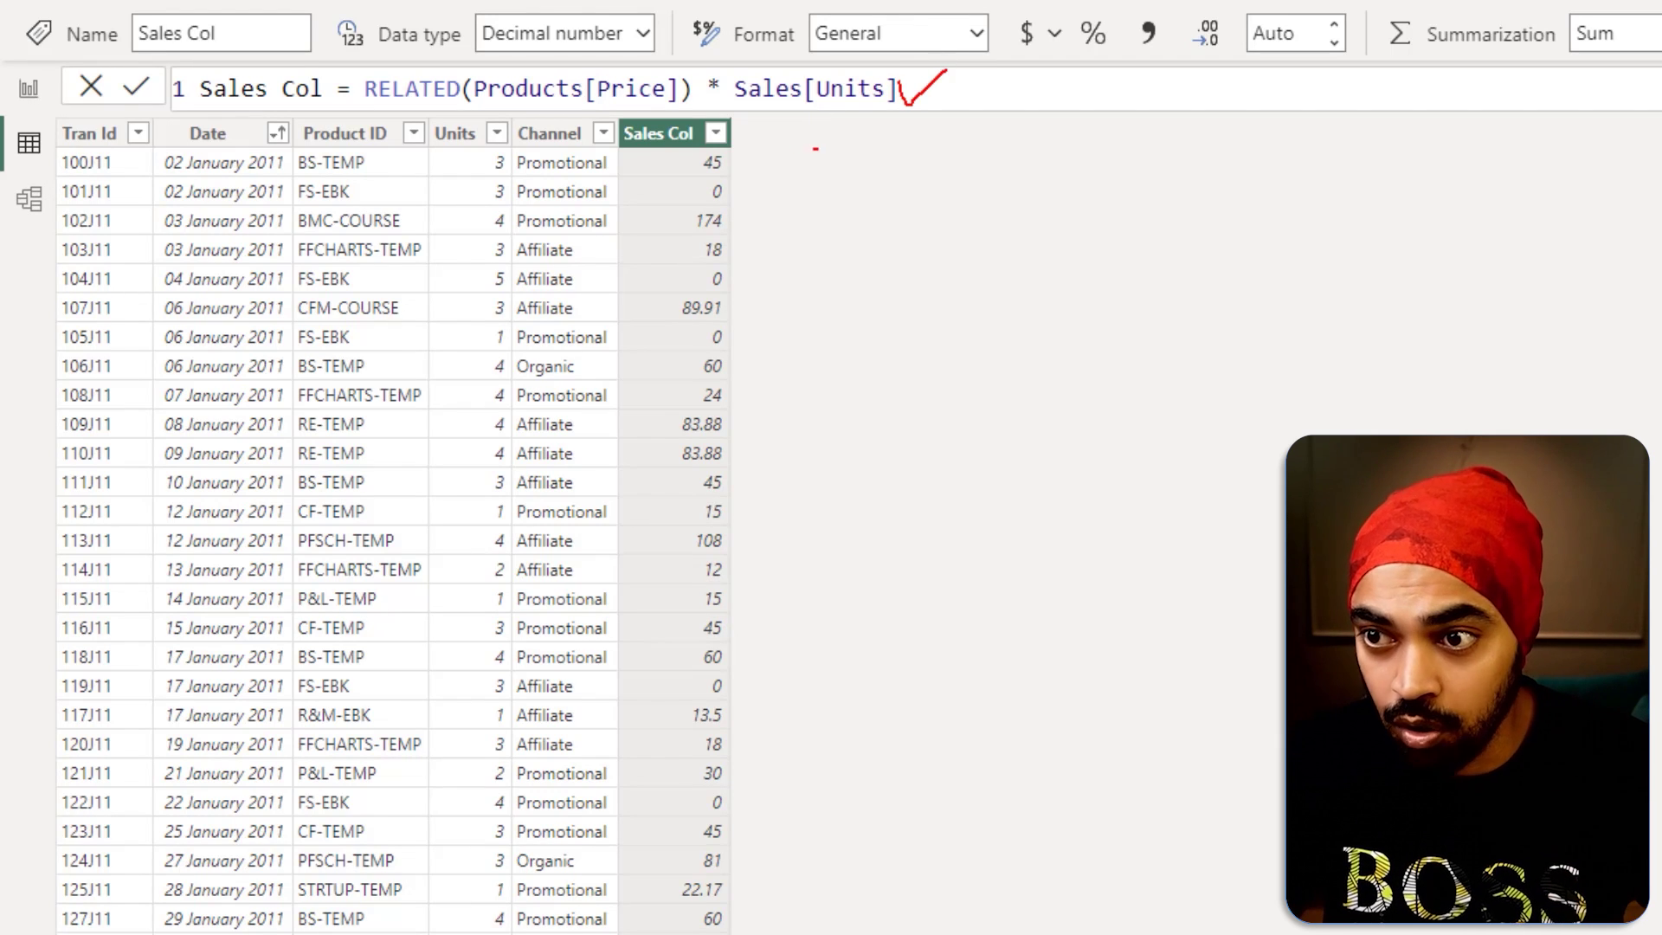
{"action": "left_click_drag", "start_coordinate": [762, 149], "coordinate": [757, 178]}
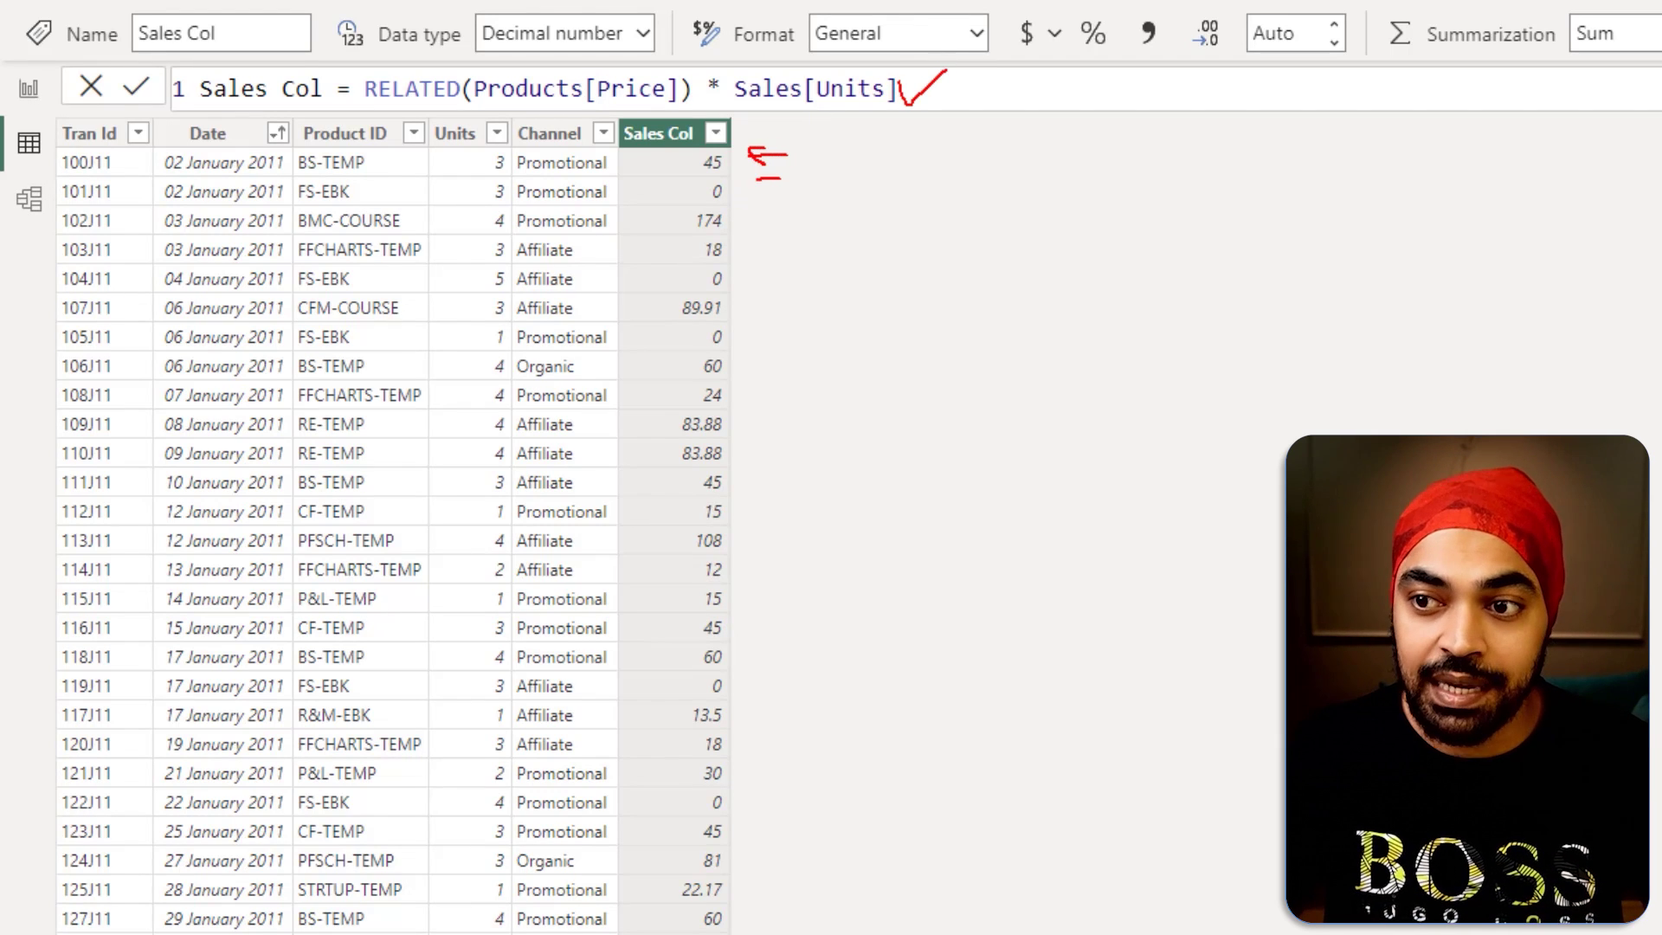
{"action": "key", "text": "Escape"}
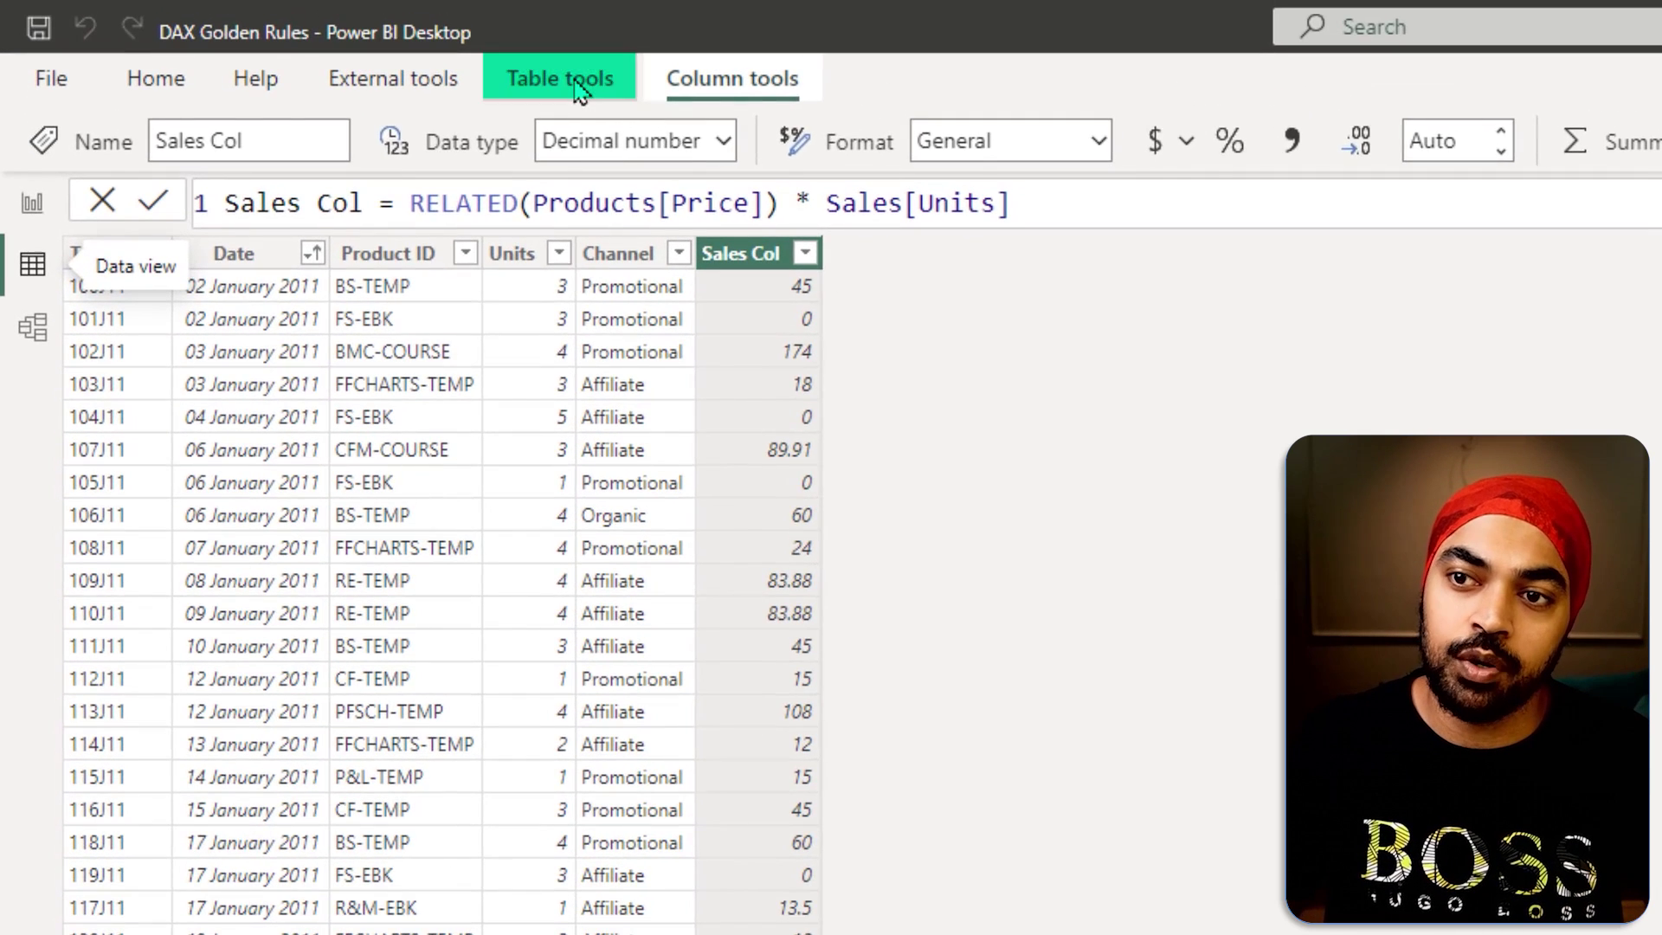
Step: Start creating a new calculated table from the data view
{"action": "left_click", "coordinate": [571, 83]}
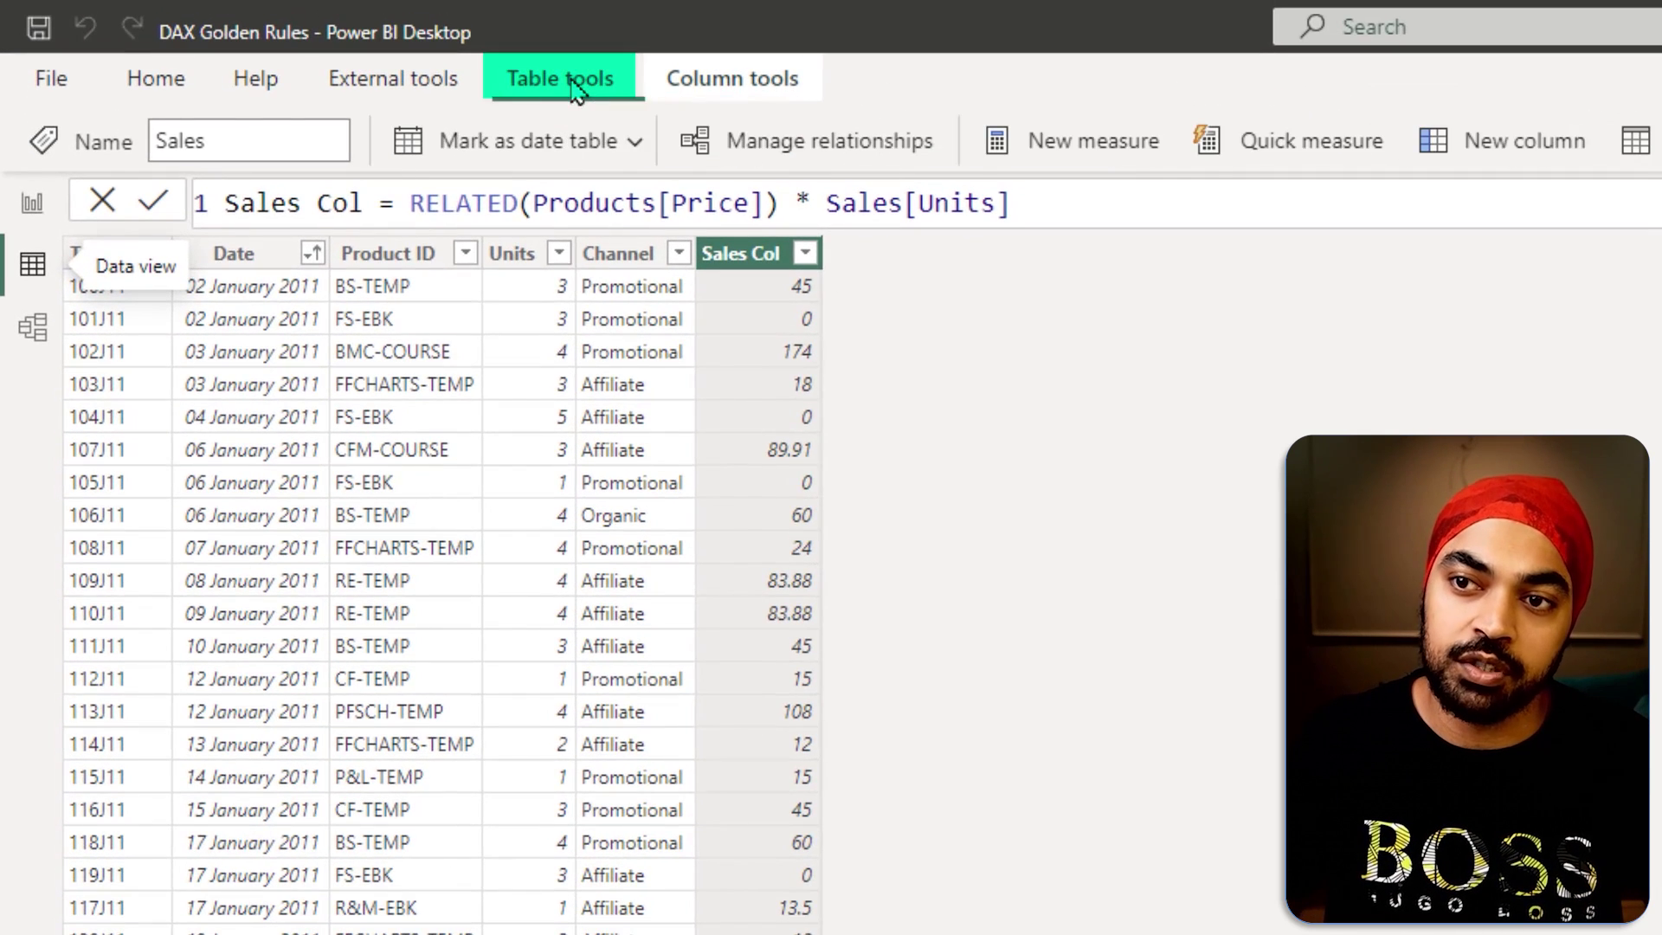
{"action": "left_click", "coordinate": [1635, 140]}
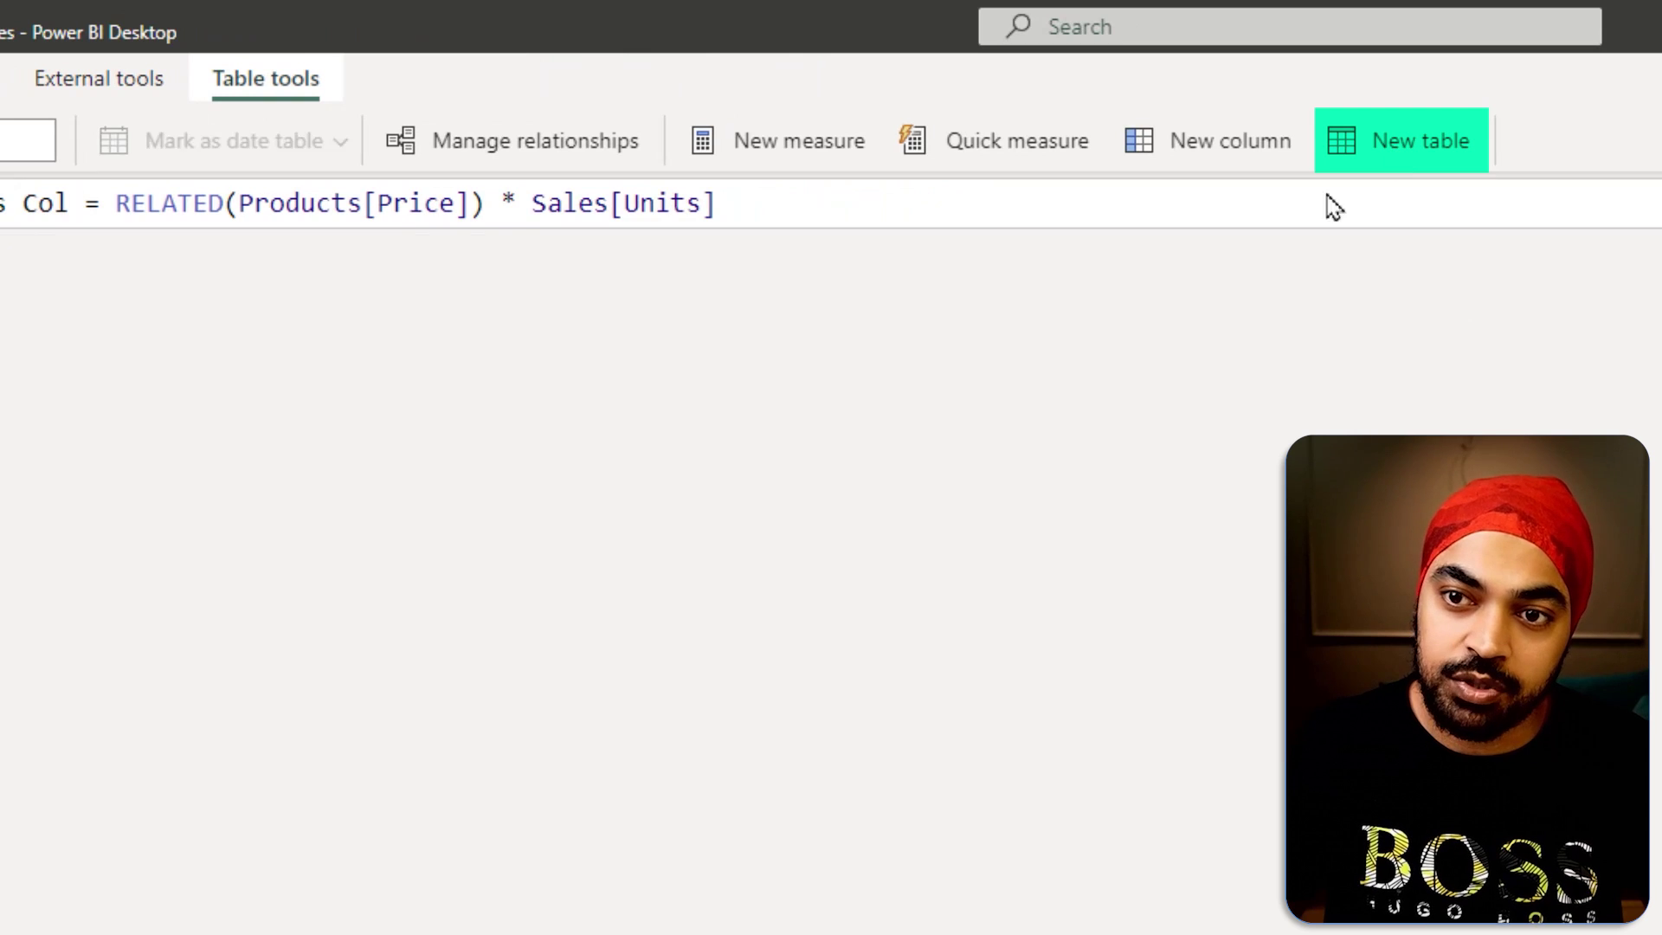